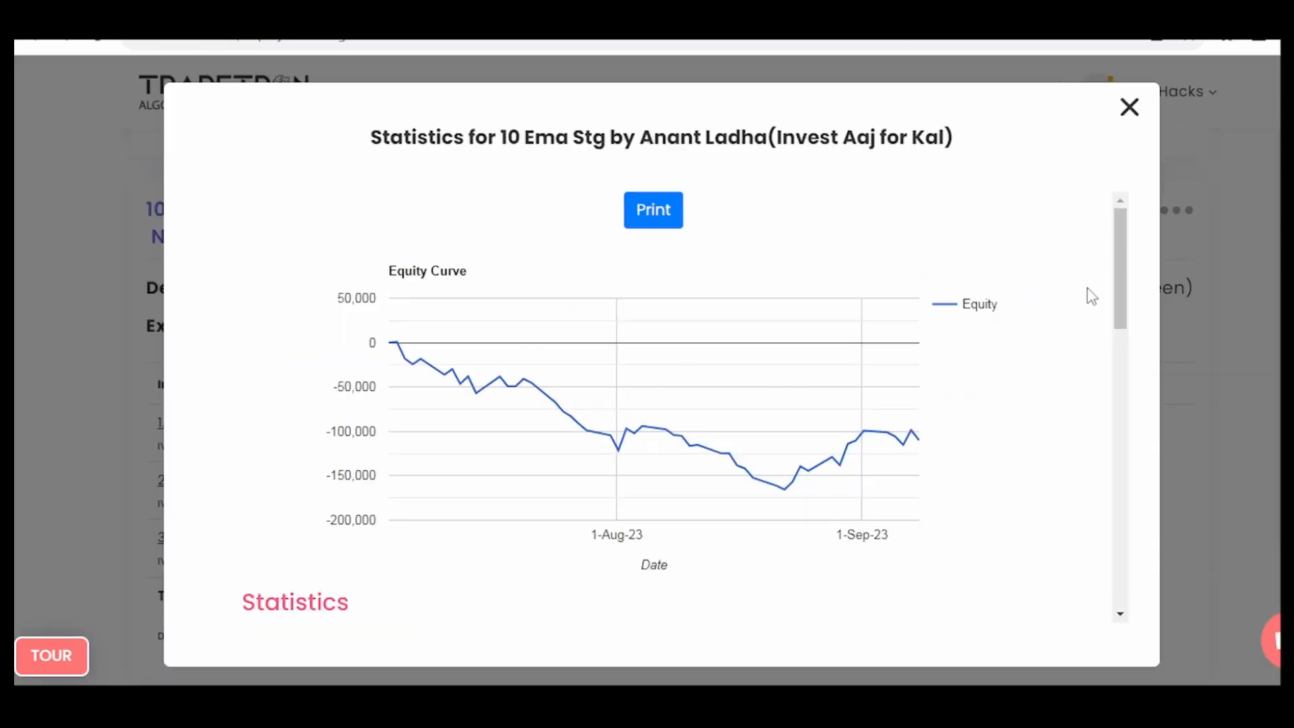
Review the 10 Ema strategy's statistics table, daily summary and month-wise PNL.
scroll(1092, 297, "down", 7)
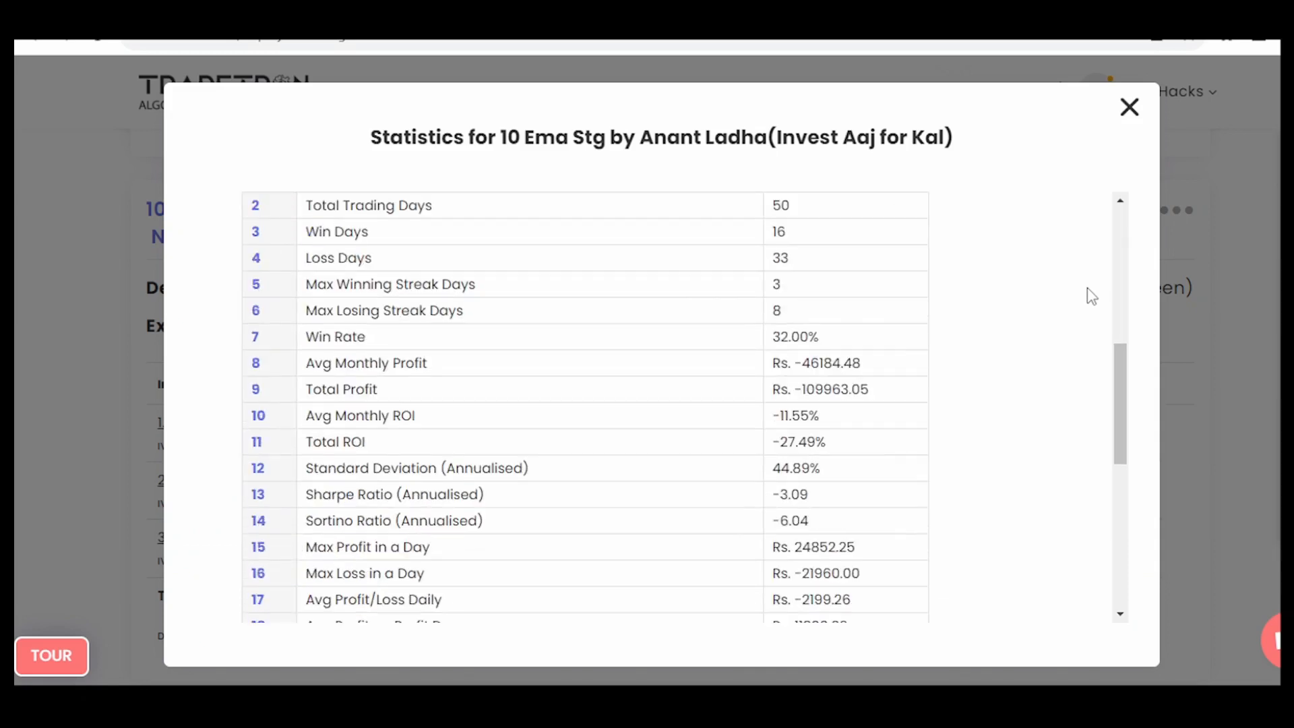
scroll(1092, 297, "down", 8)
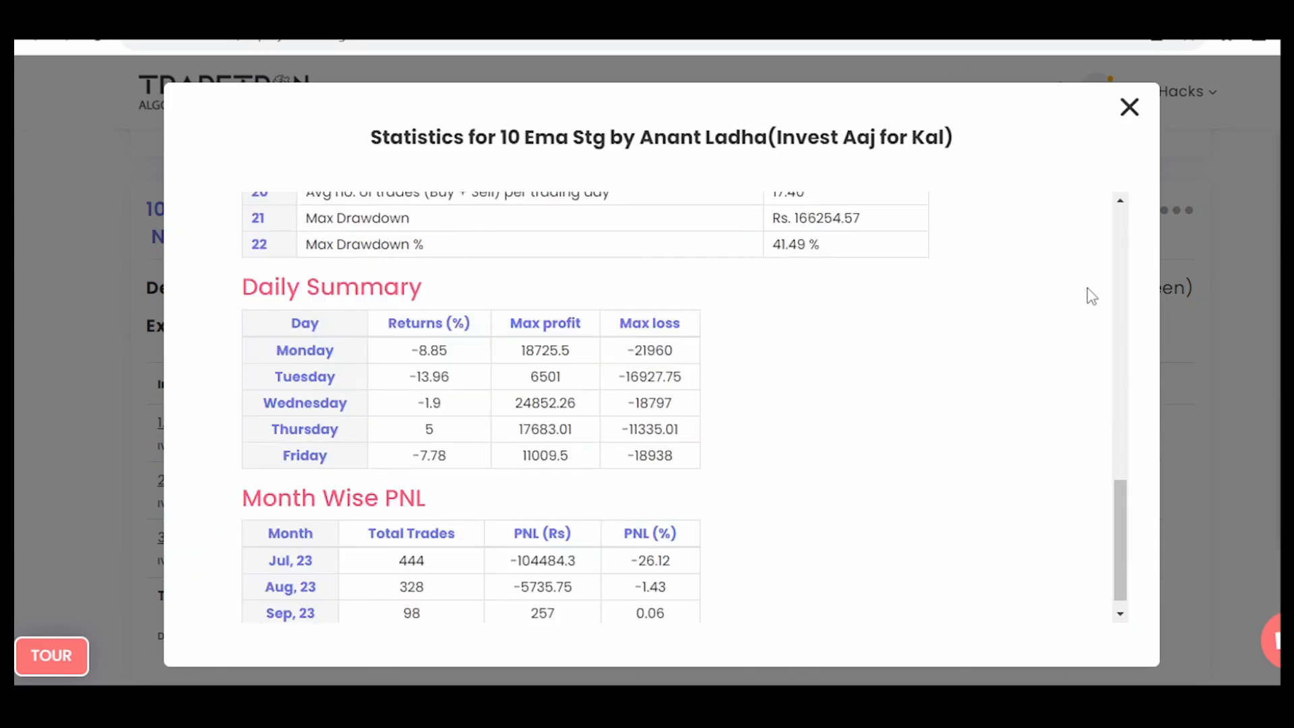
scroll(1091, 296, "down", 1)
scroll(1087, 287, "up", 6)
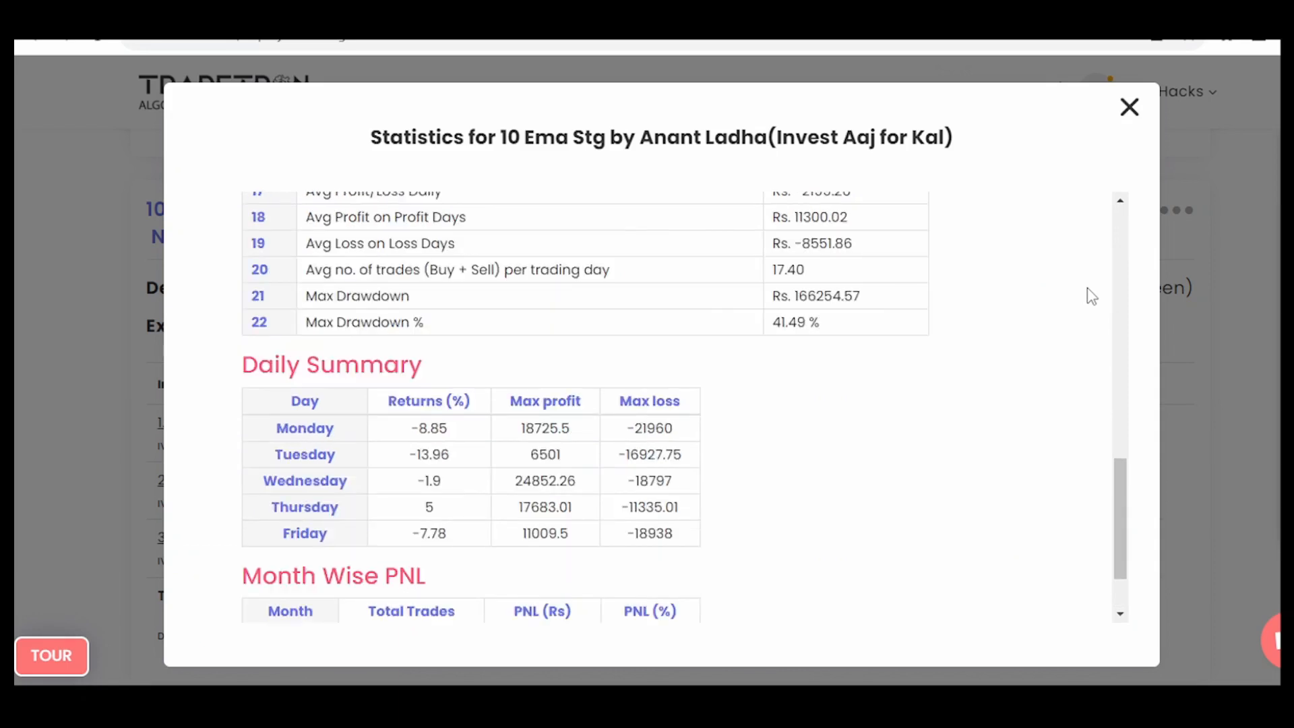
scroll(1087, 288, "up", 5)
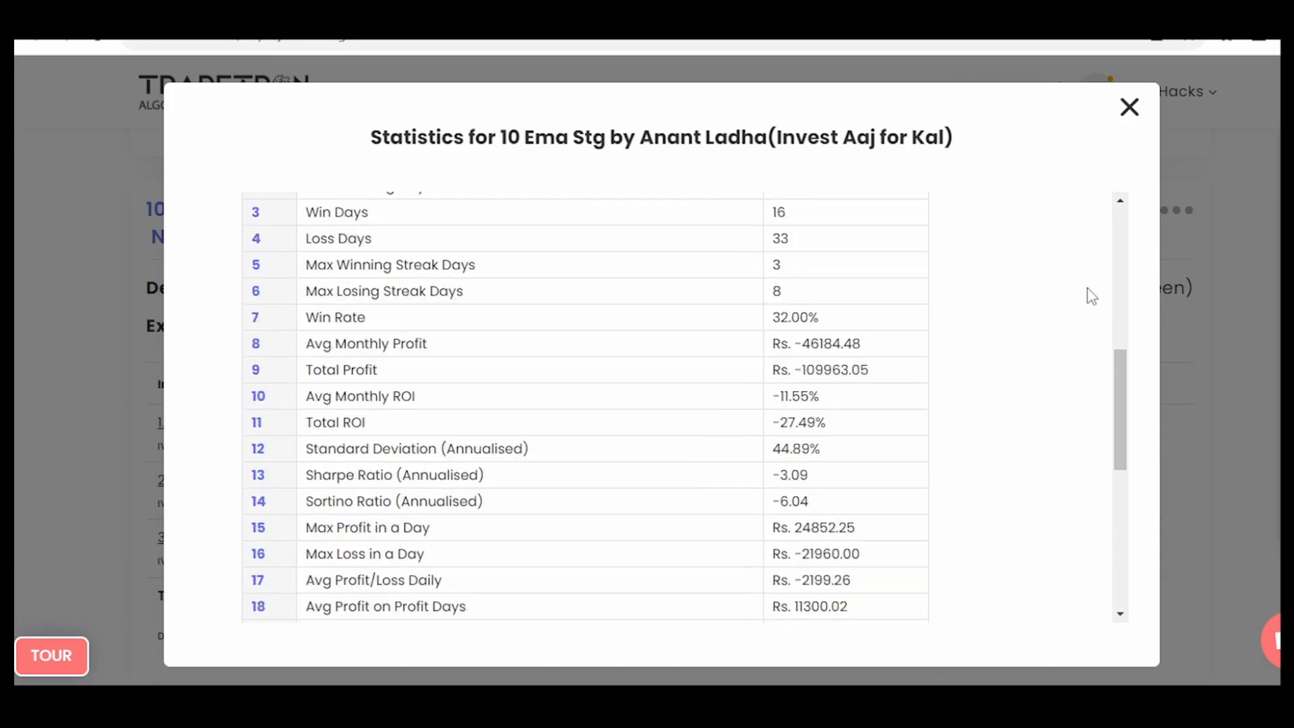
scroll(1087, 287, "up", 4)
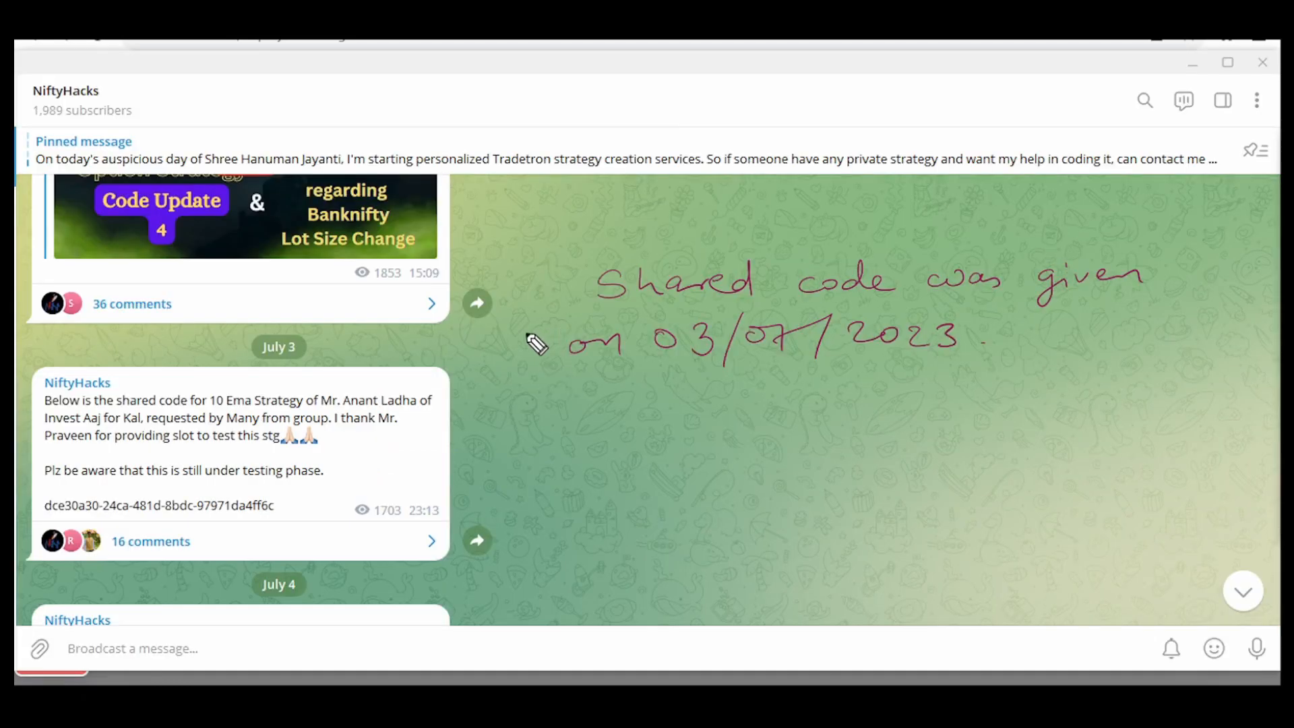
Draw arrows from the handwritten note to the July 3 date and to the shared code message, and end the annotation.
mouse_move(533, 330)
left_mouse_down()
mouse_move(361, 334)
mouse_move(346, 354)
mouse_move(357, 351)
left_mouse_up()
mouse_move(532, 365)
left_mouse_down()
mouse_move(335, 486)
mouse_move(351, 467)
left_mouse_up()
left_click_drag(335, 486, 380, 485)
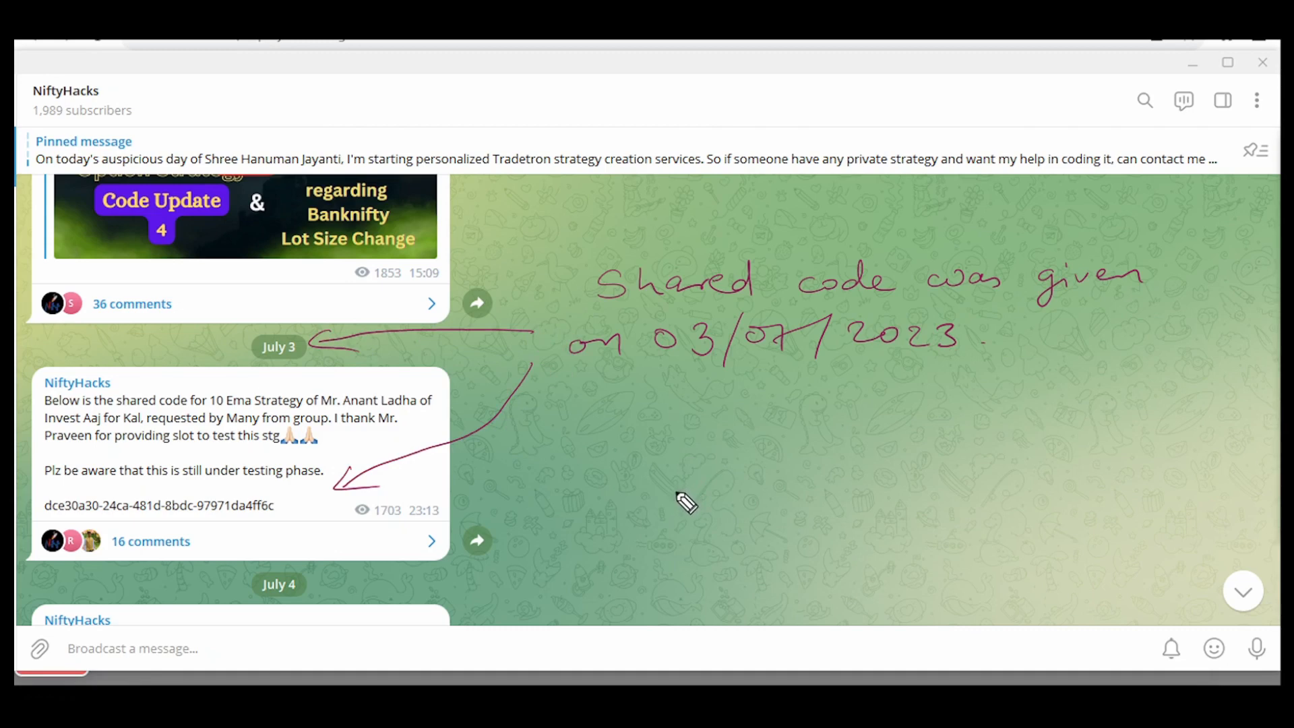
key("Escape")
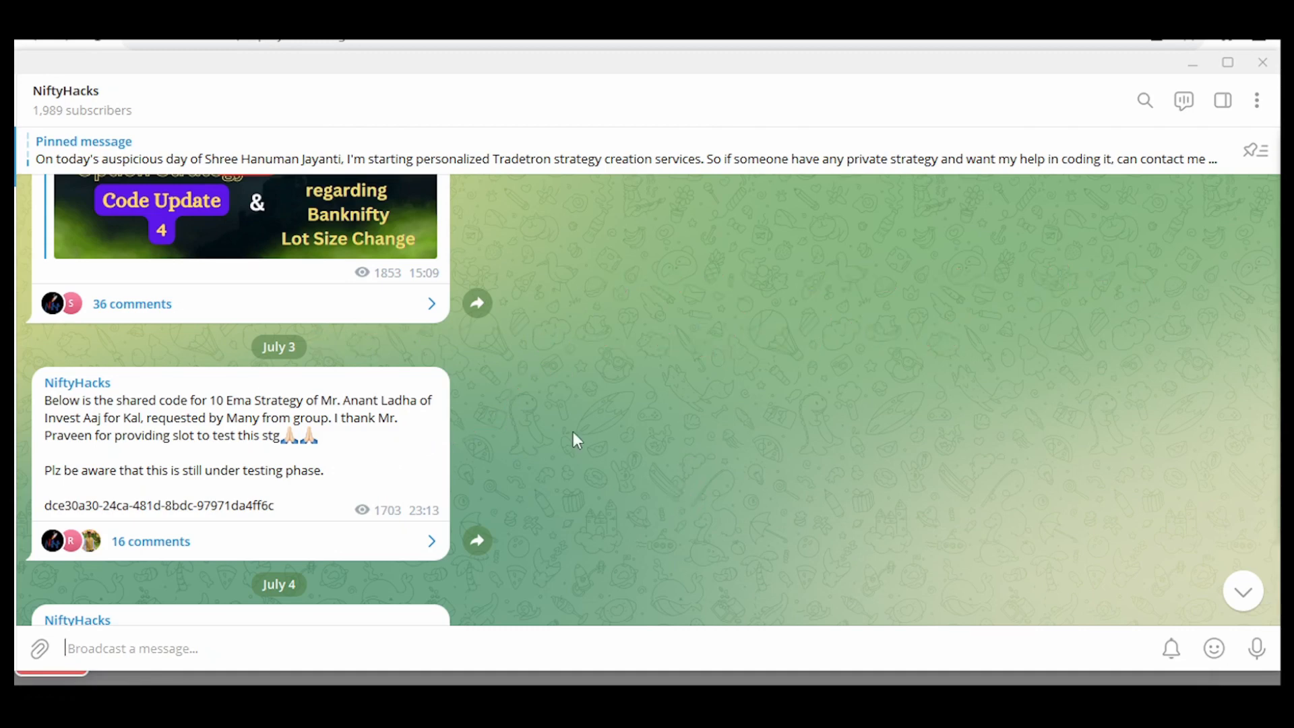
Open the comments on the July 3 shared code post and mark the first comment about the 3 min time frame with an arrow.
left_click(404, 550)
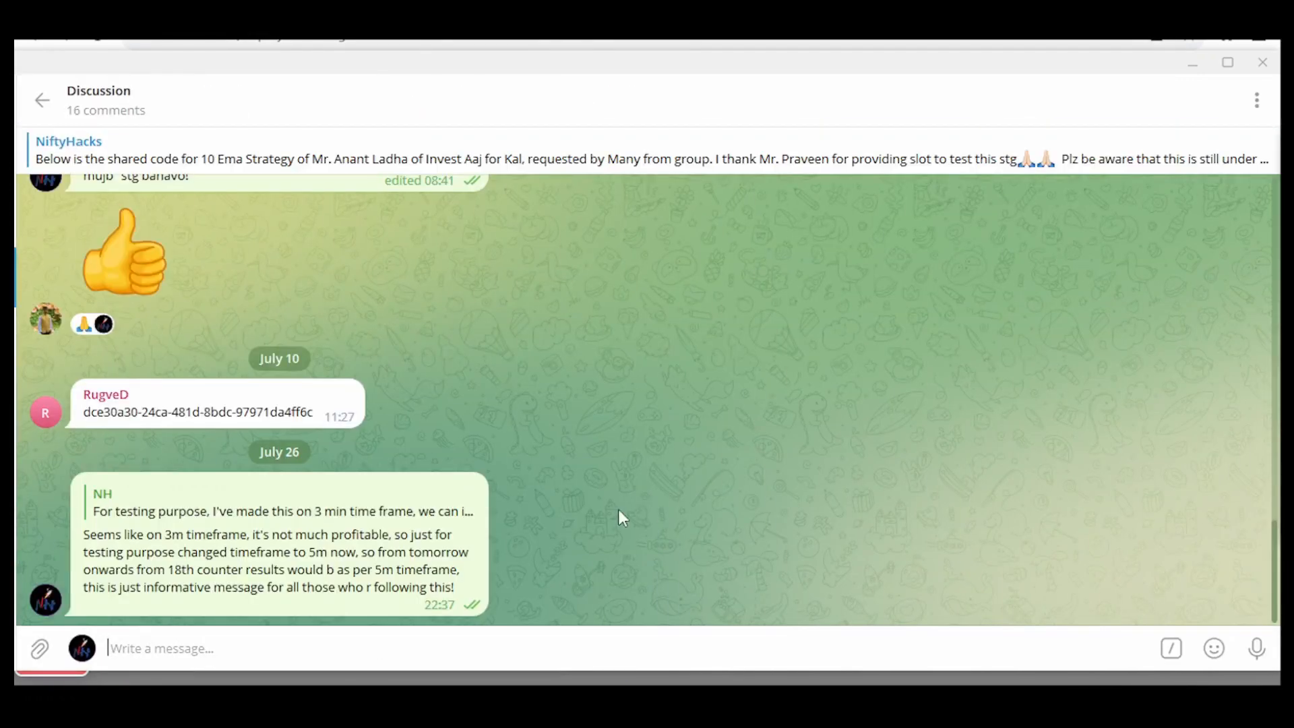
scroll(539, 502, "up", 15)
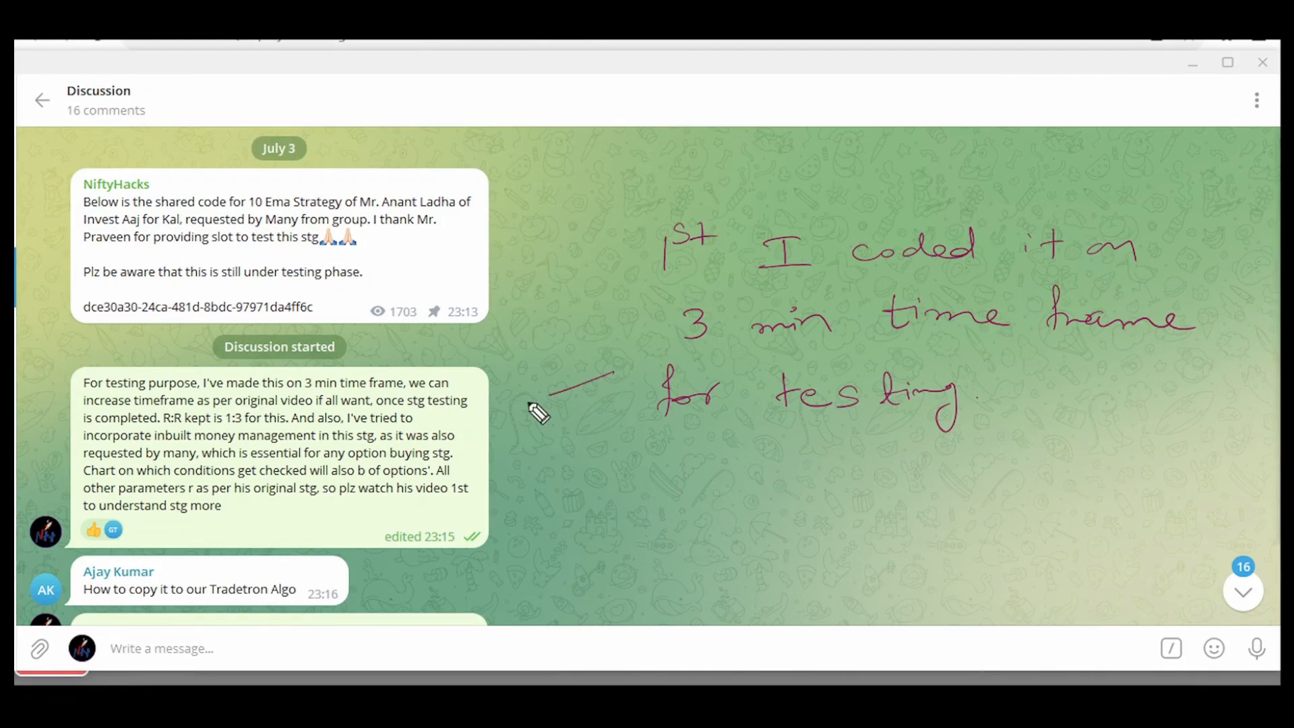
left_click_drag(530, 404, 550, 419)
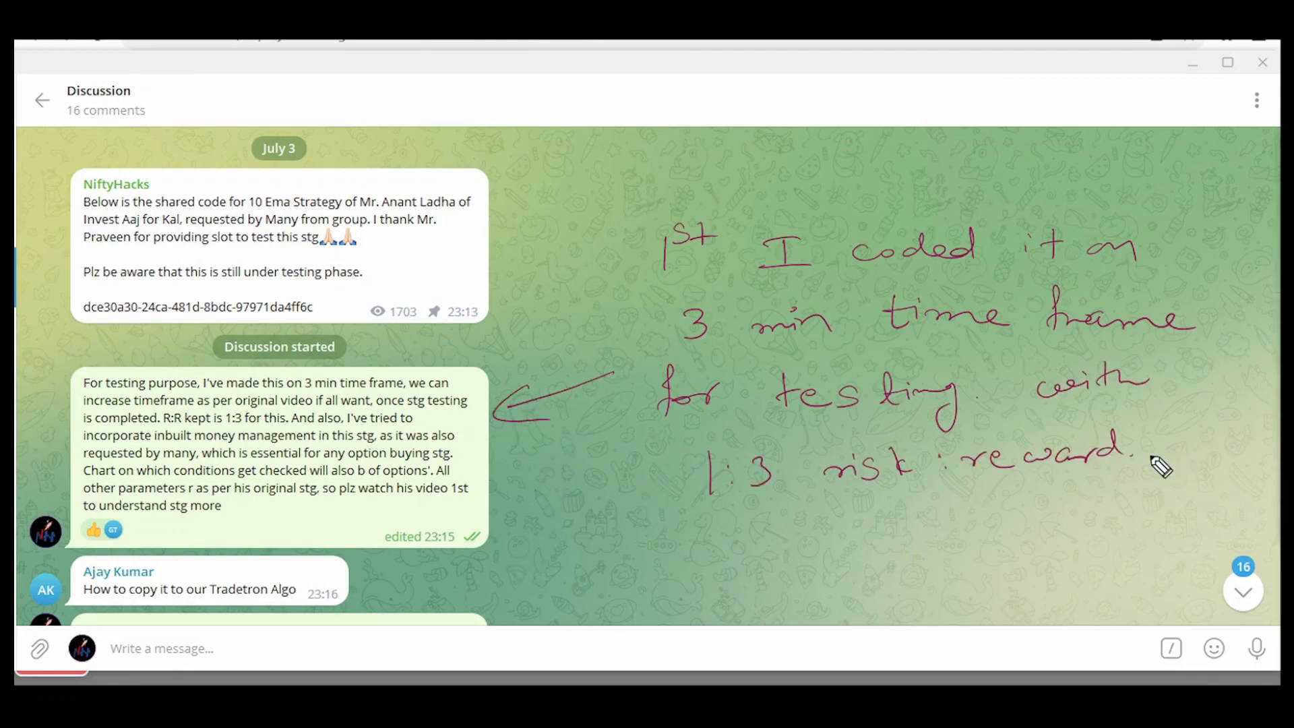
Underline the 1:3 risk:reward in the note and the comment, and the line about inbuilt money management.
left_click_drag(713, 509, 941, 498)
left_click_drag(735, 533, 902, 522)
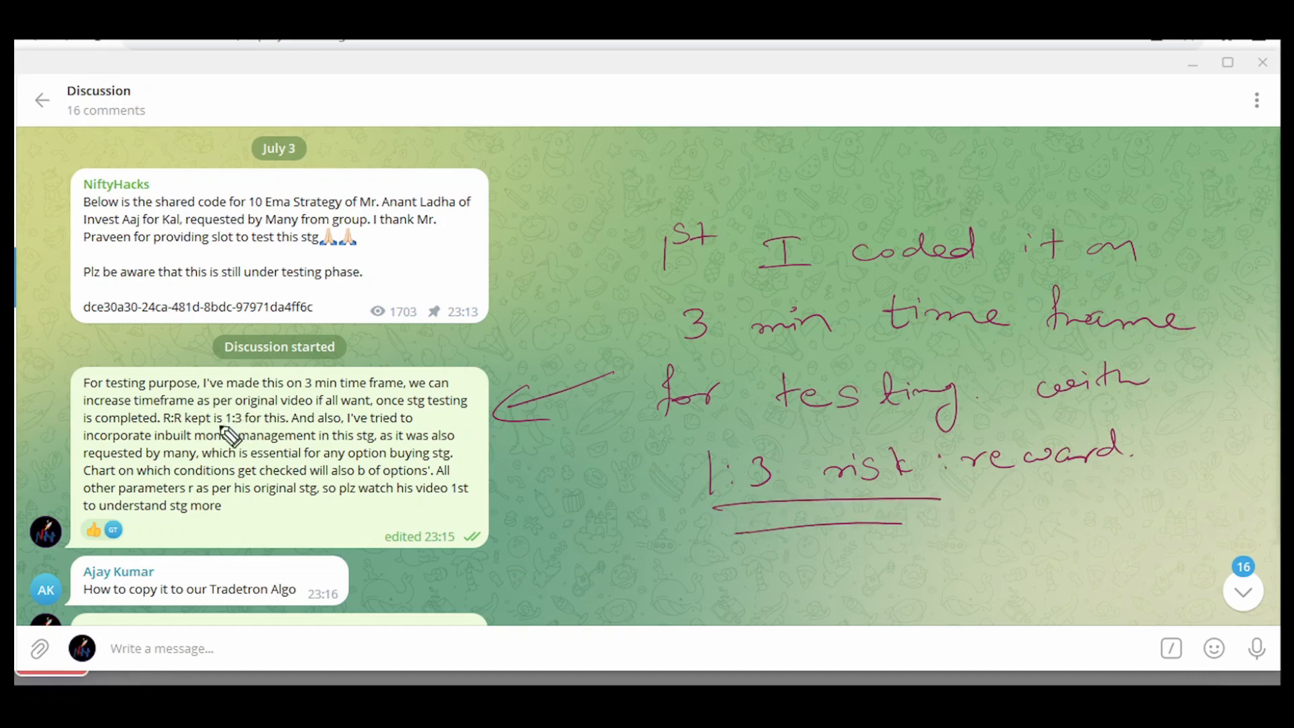
left_click_drag(215, 427, 268, 425)
left_click_drag(154, 427, 215, 425)
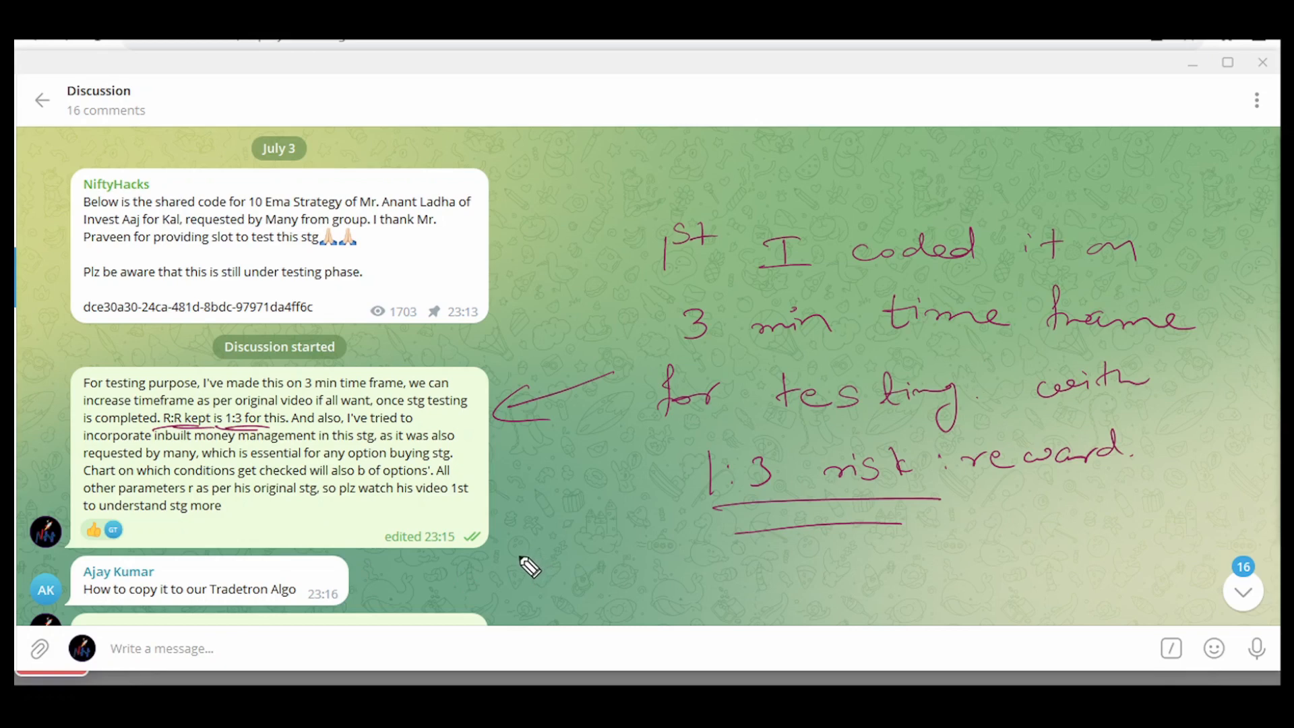
key("alt+c")
left_click_drag(124, 444, 378, 443)
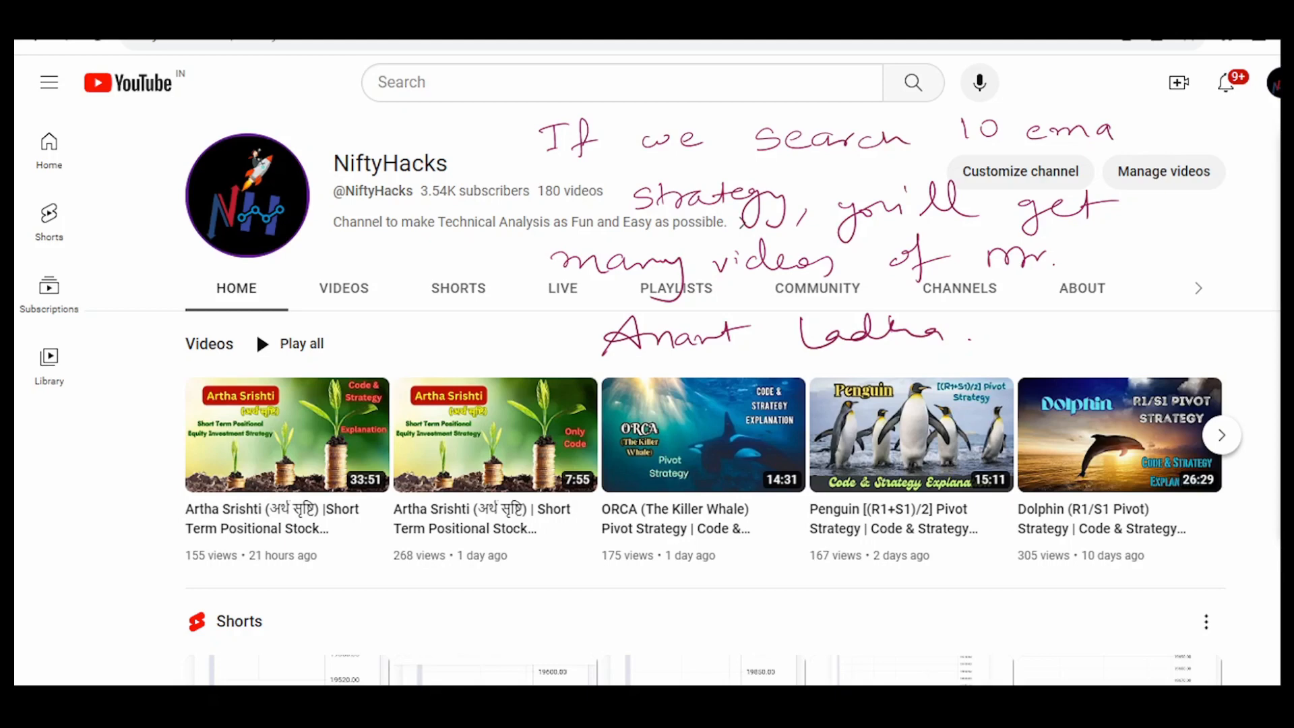
Search YouTube for "10 ema anant ladha" using the suggested query.
left_click(522, 73)
type("10 ema")
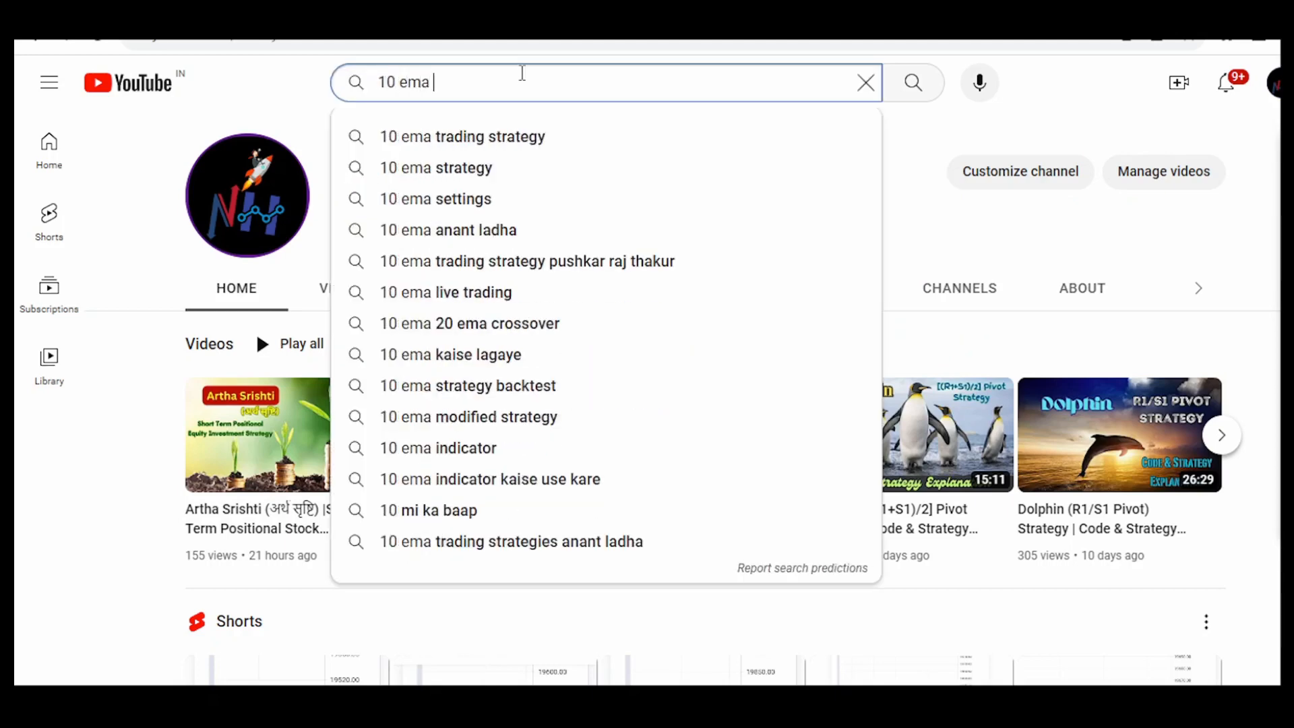
left_click(488, 230)
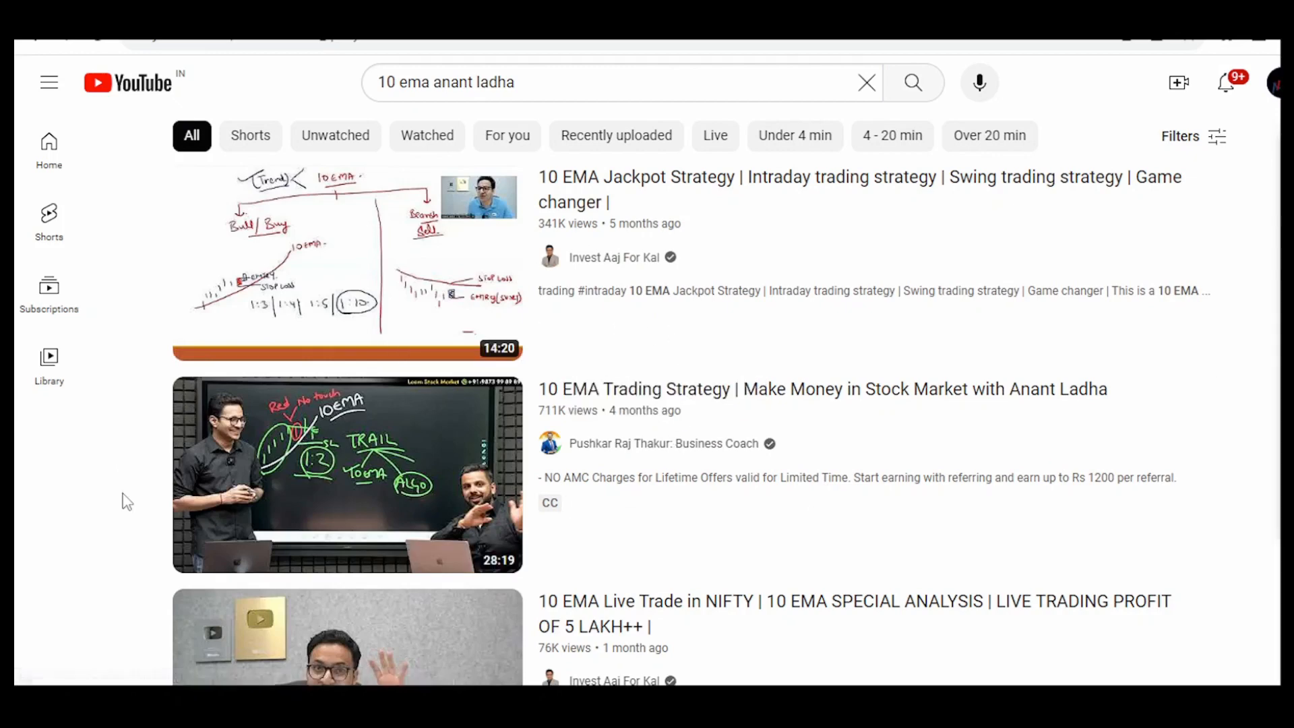
Look through the search results for videos on the 10 EMA strategy.
scroll(125, 501, "down", 3)
scroll(120, 502, "down", 3)
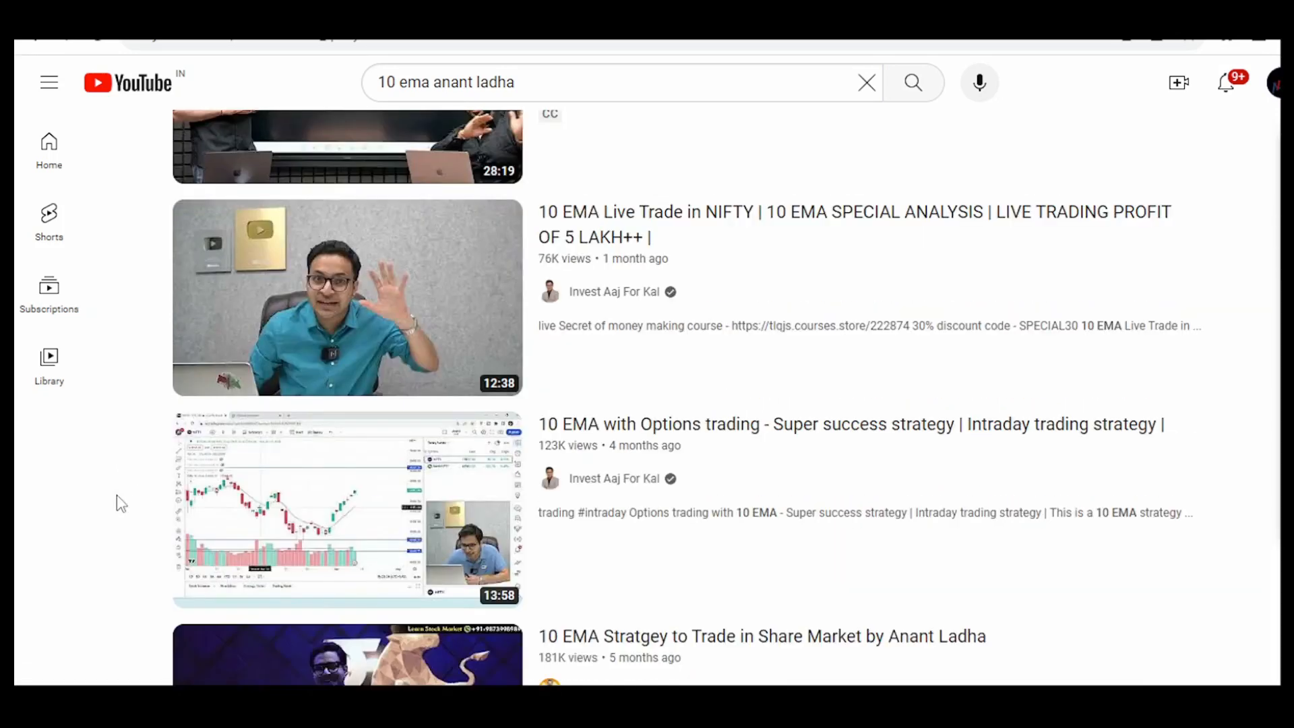
scroll(116, 495, "down", 7)
scroll(116, 495, "down", 3)
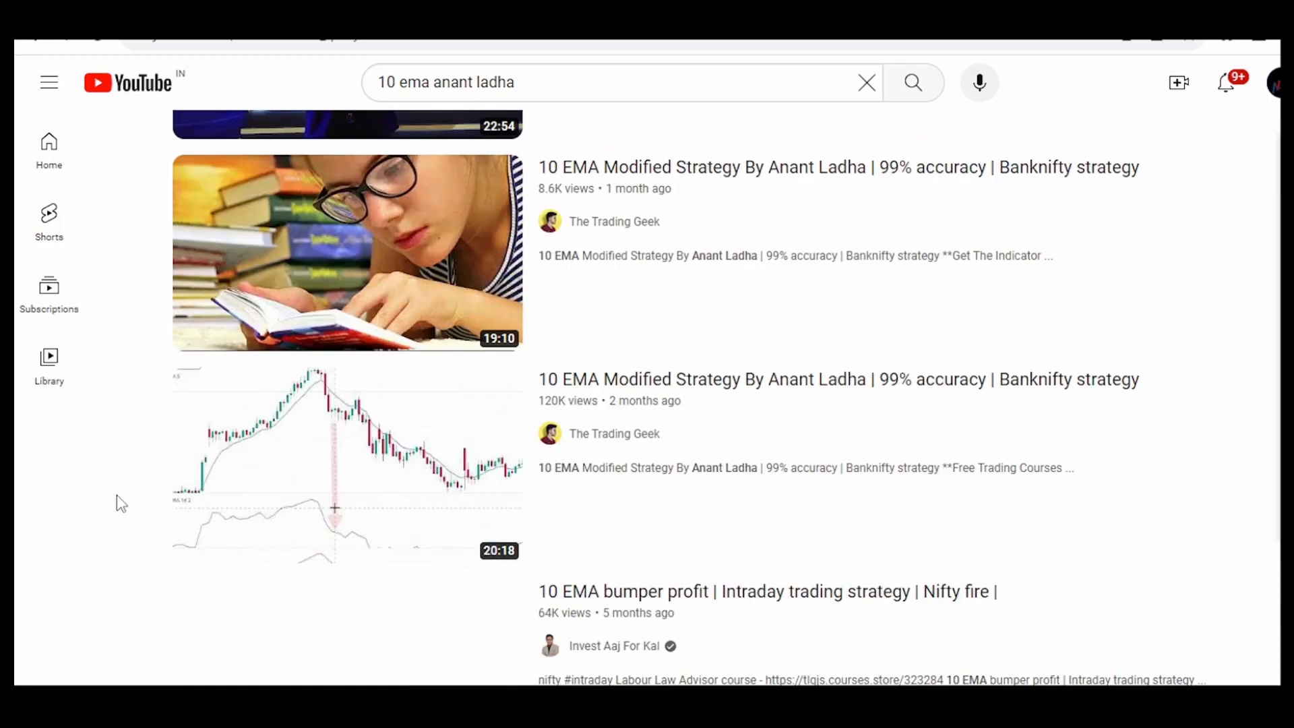
scroll(116, 495, "down", 4)
scroll(116, 495, "down", 4)
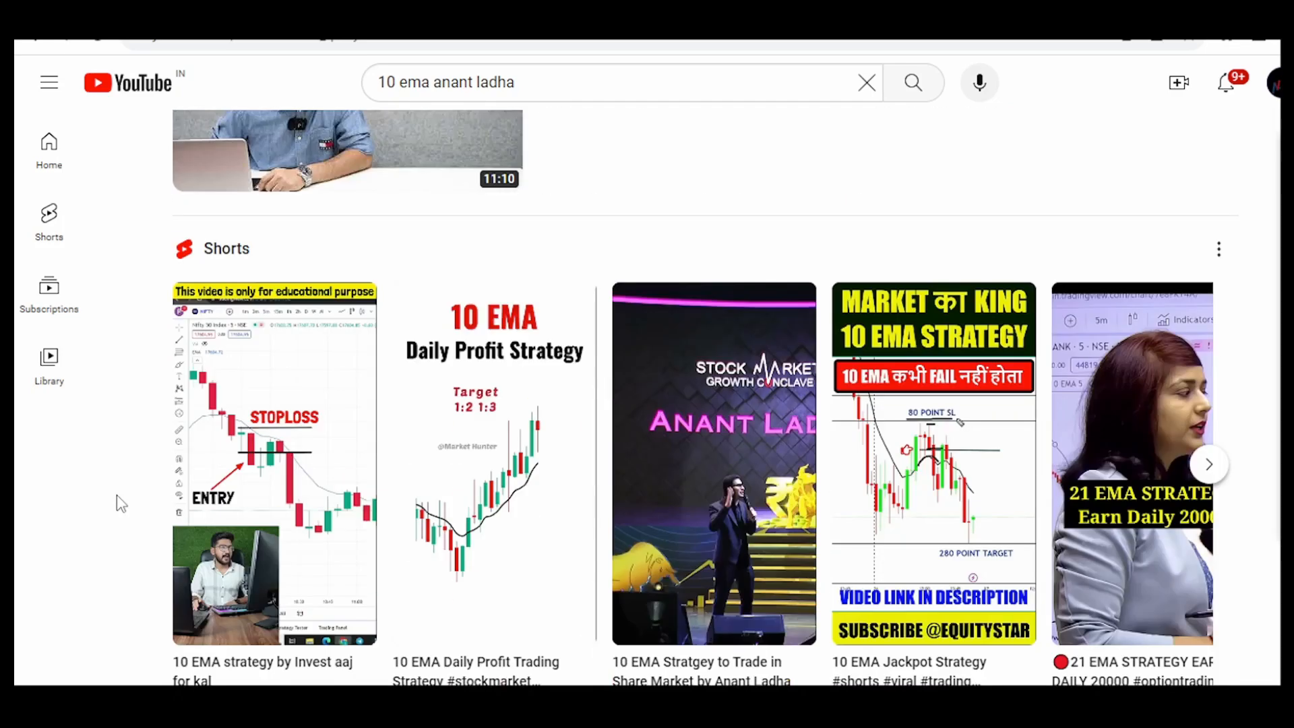
scroll(115, 495, "down", 7)
scroll(116, 495, "down", 4)
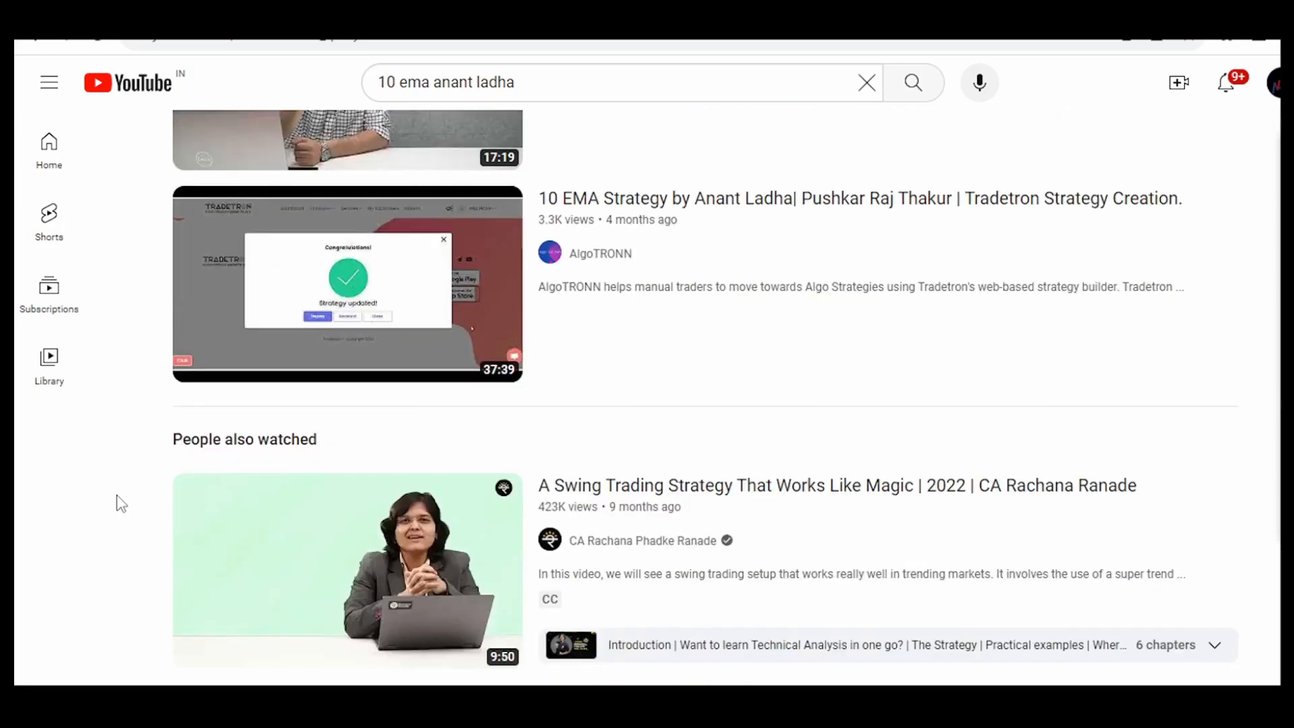
scroll(116, 495, "up", 20)
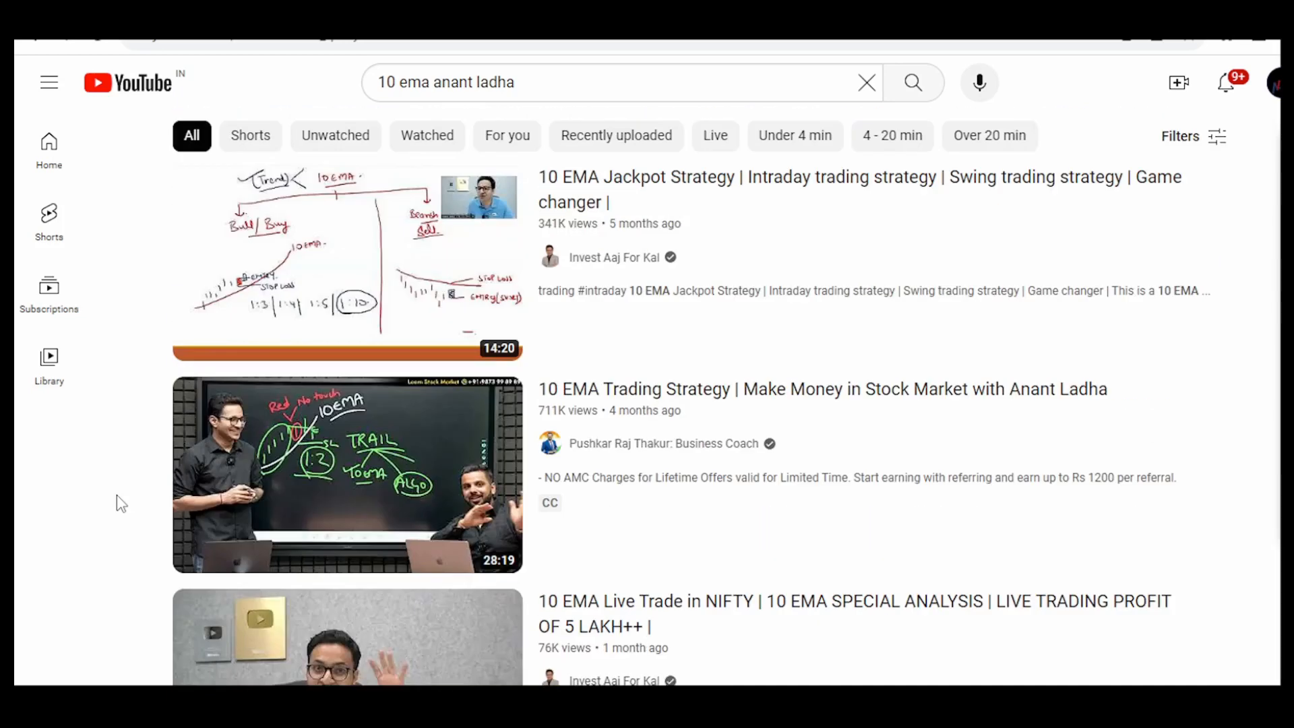
scroll(116, 496, "down", 5)
scroll(116, 496, "up", 5)
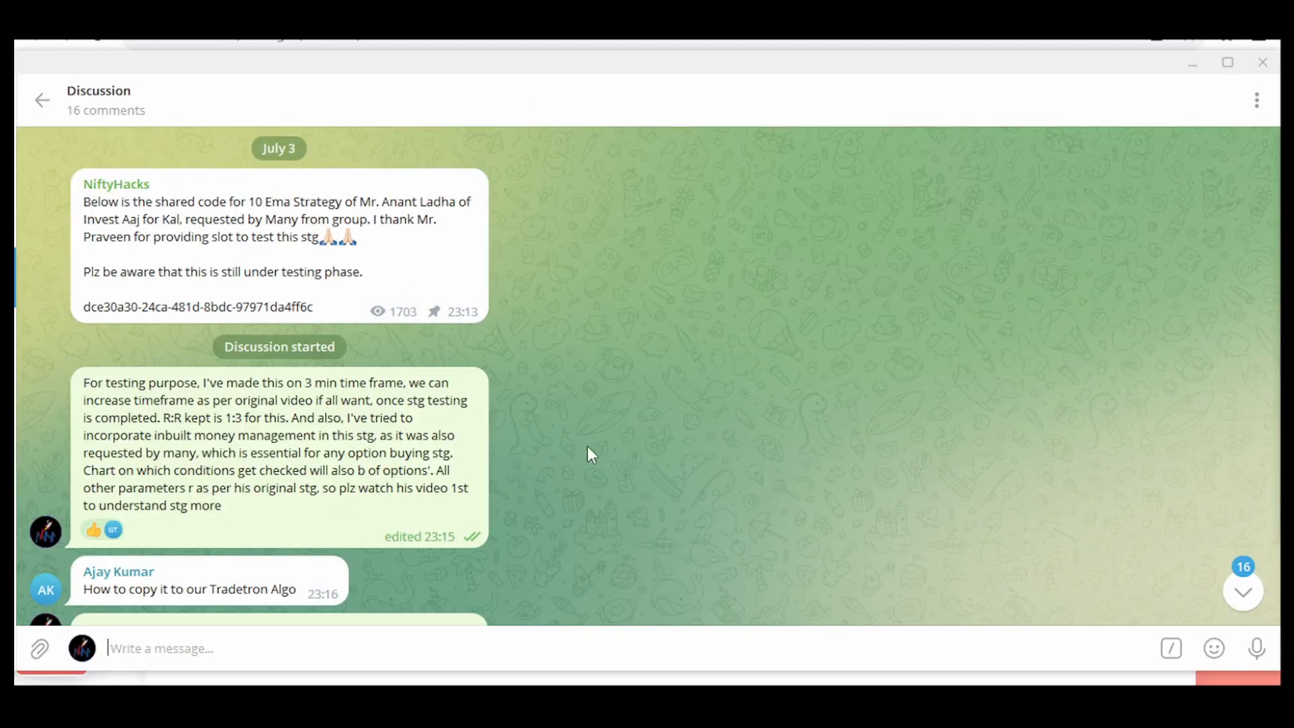
Draw an arrow to the July 26 comment in the Telegram discussion and underline its "5m timeframe" and "18th counter" wording.
scroll(588, 446, "down", 6)
scroll(587, 446, "down", 10)
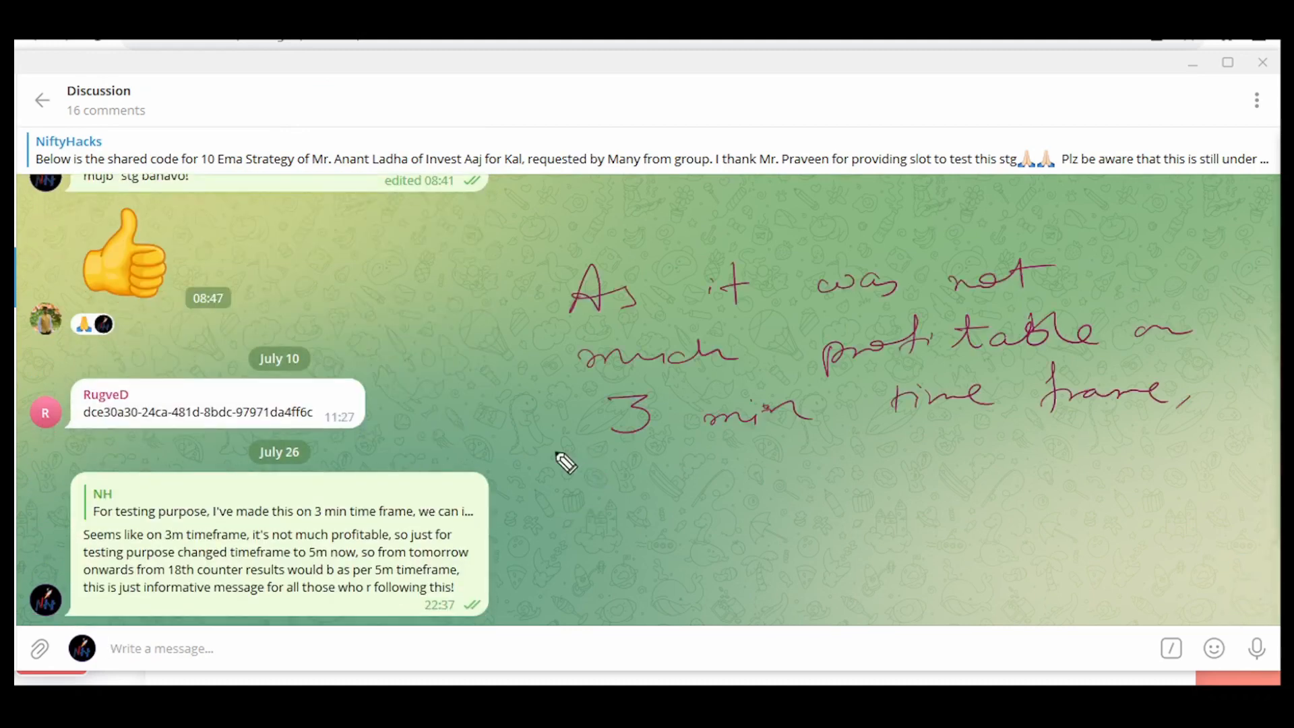
mouse_move(579, 432)
left_mouse_down()
mouse_move(514, 498)
mouse_move(536, 514)
left_mouse_up()
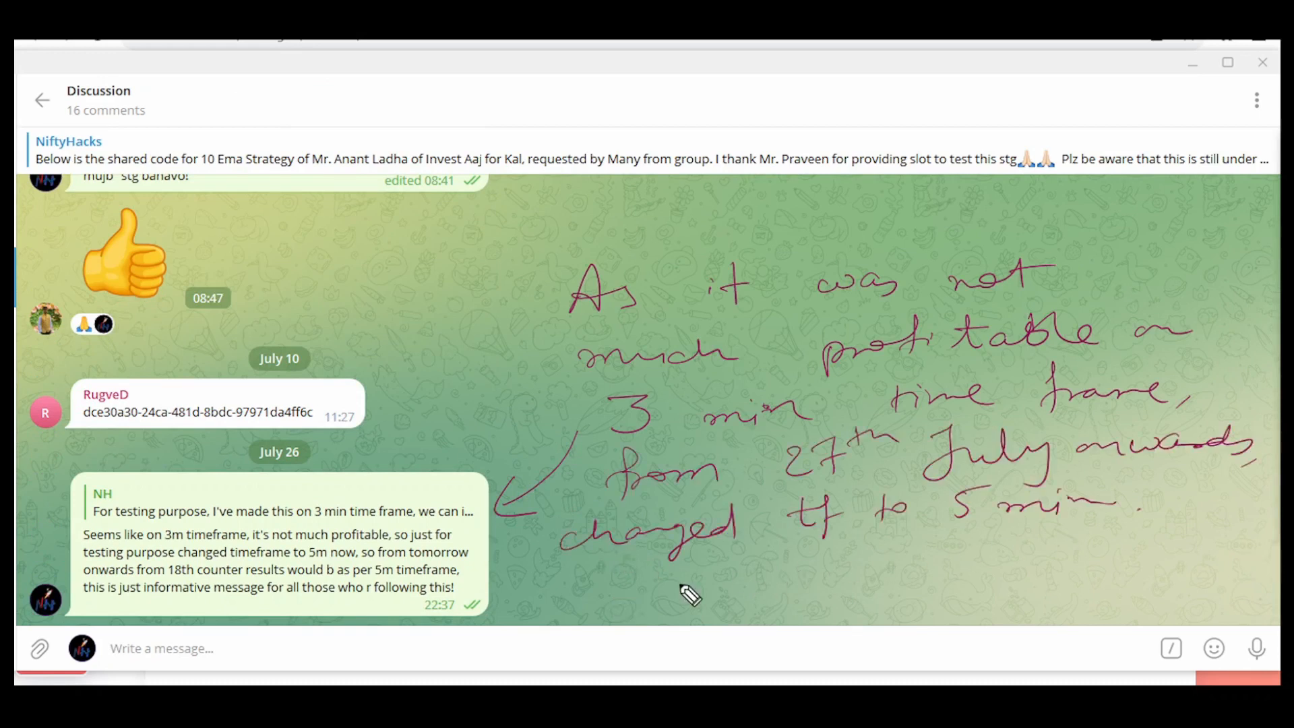
left_click_drag(373, 578, 464, 577)
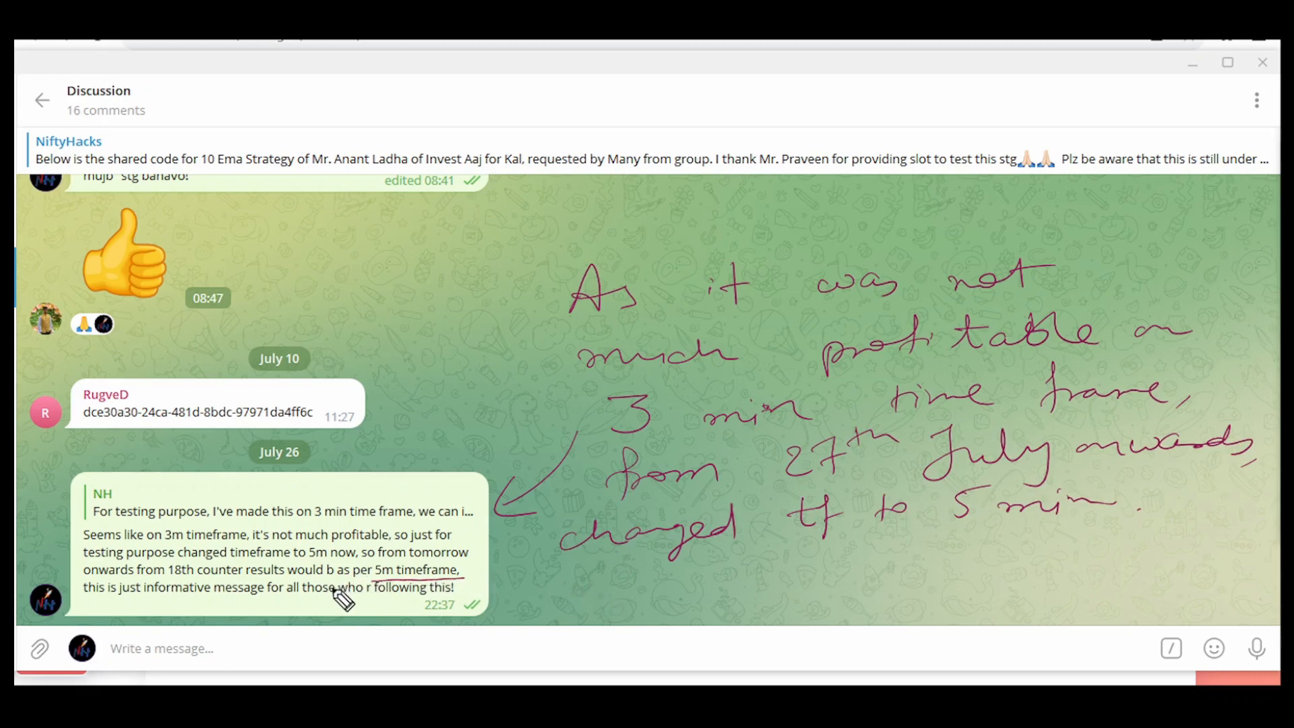
left_click_drag(162, 578, 282, 578)
mouse_move(168, 578)
left_mouse_down()
mouse_move(167, 565)
mouse_move(286, 558)
mouse_move(287, 574)
left_mouse_up()
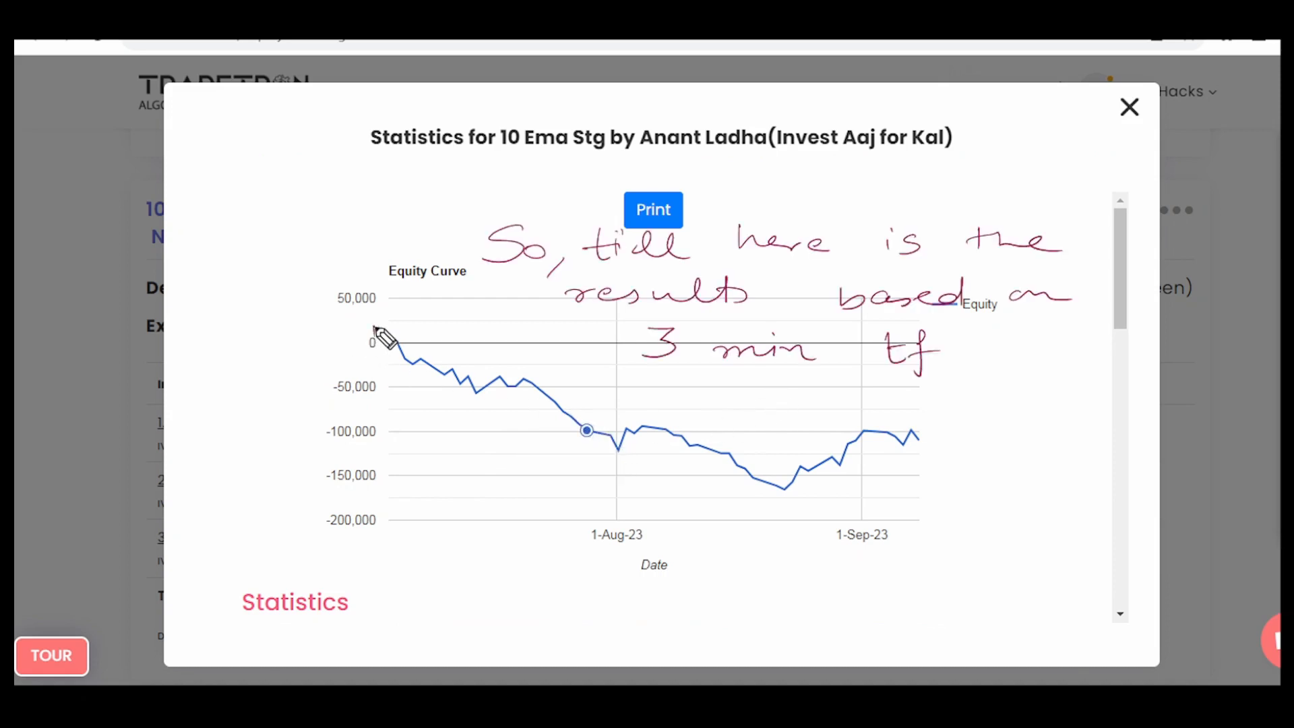
Mark the 3 min part of the equity curve, box the 5 min part with an arrow inside, and clear the annotations.
mouse_move(376, 327)
left_mouse_down()
mouse_move(403, 440)
mouse_move(540, 337)
mouse_move(588, 441)
mouse_move(386, 441)
left_mouse_up()
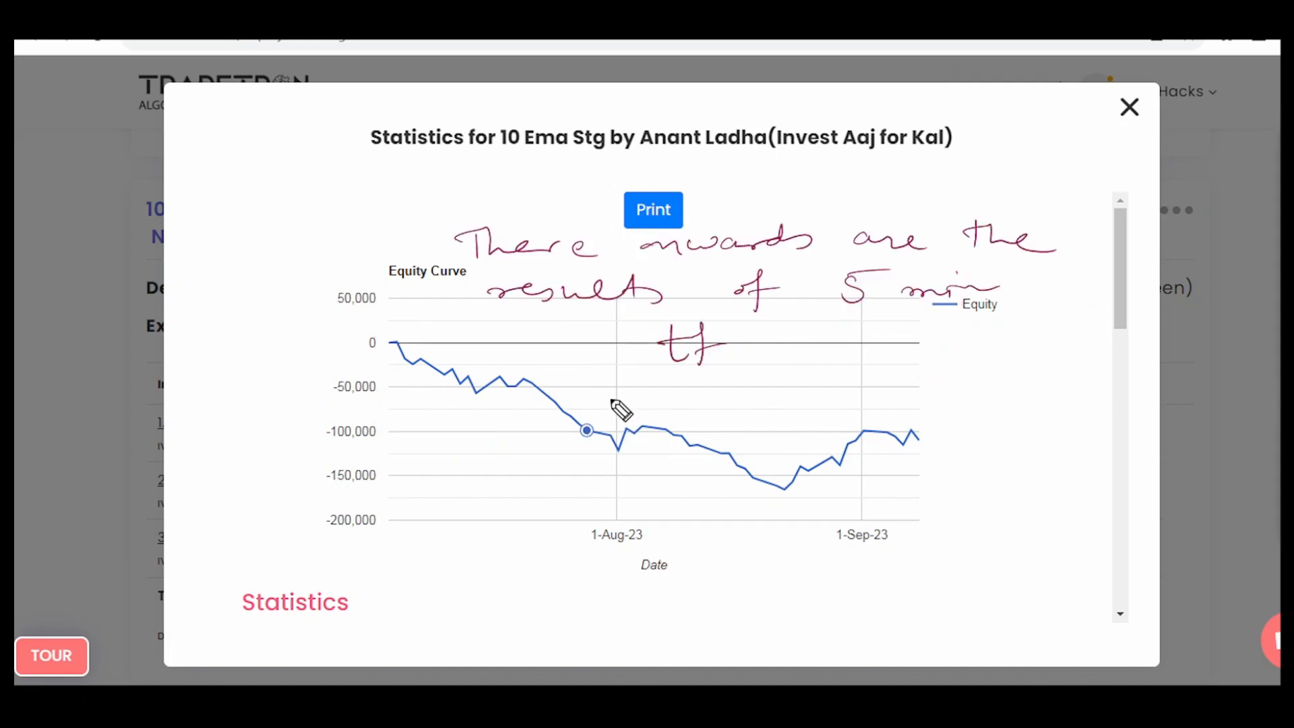
mouse_move(588, 405)
left_mouse_down()
mouse_move(593, 457)
mouse_move(916, 406)
mouse_move(561, 460)
left_mouse_up()
left_click_drag(619, 420, 846, 432)
left_click_drag(822, 419, 812, 453)
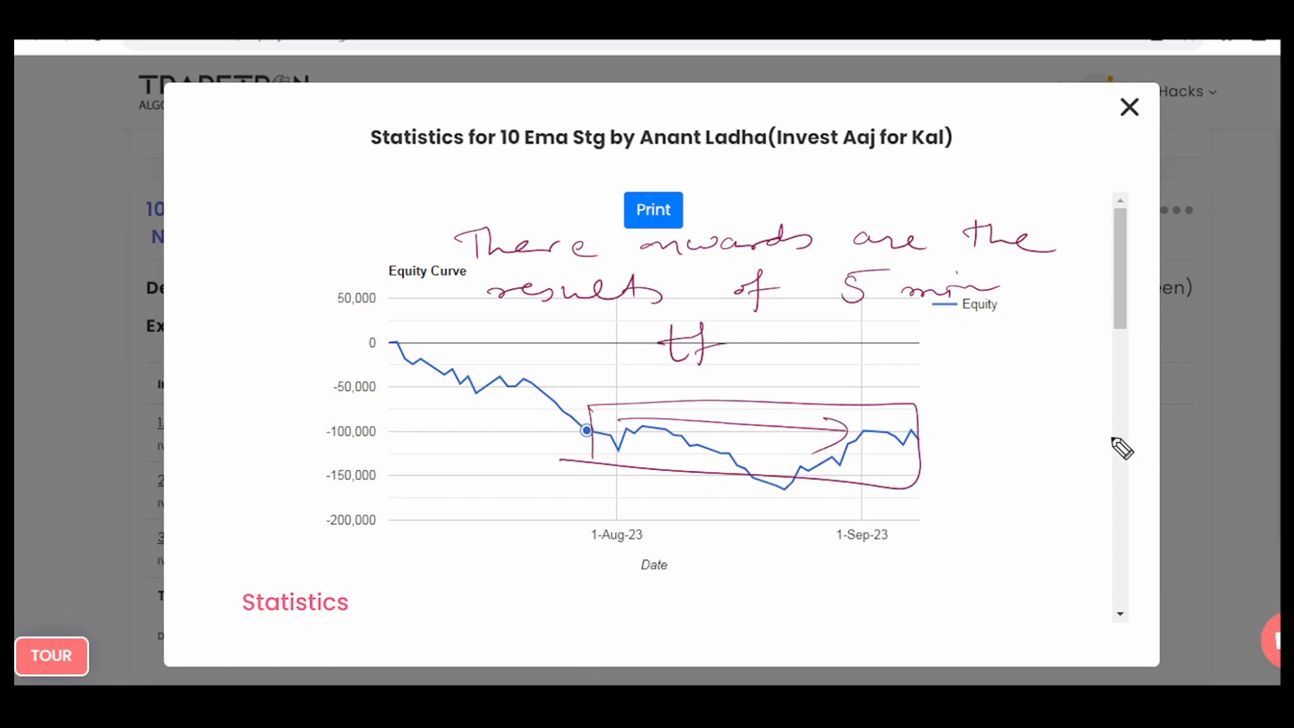
key("e")
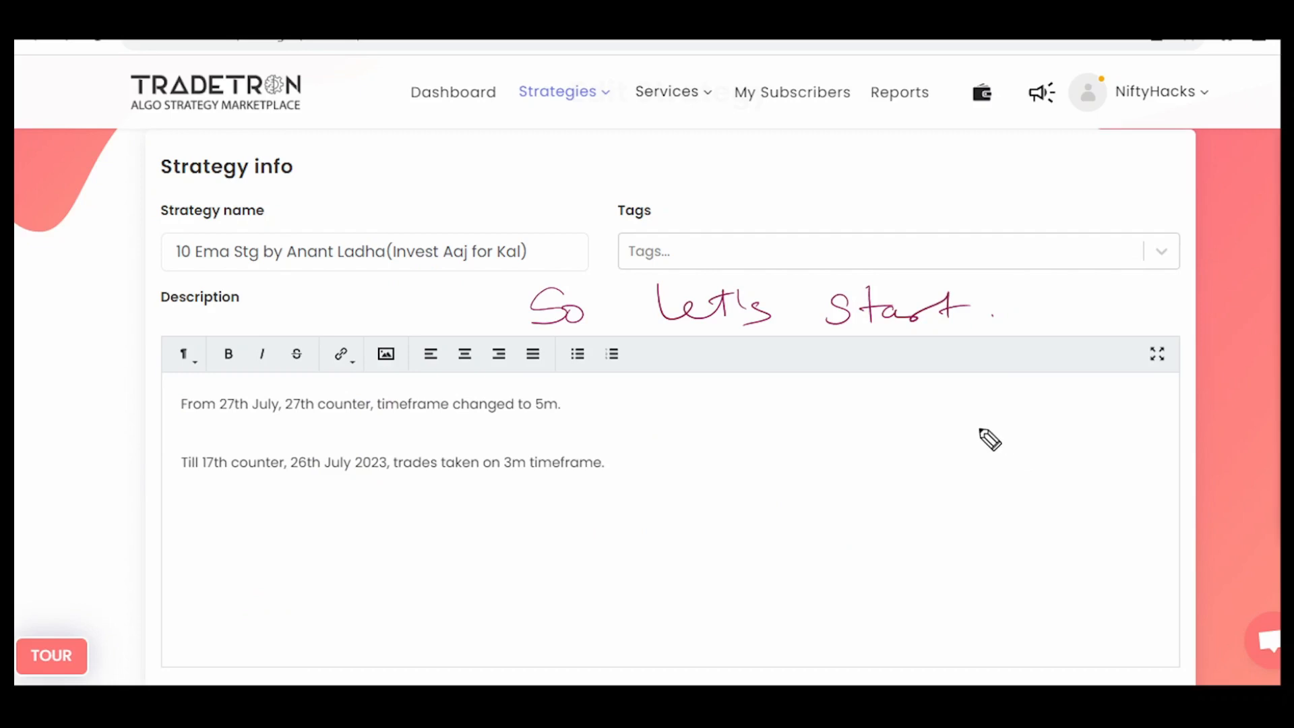
key("Escape")
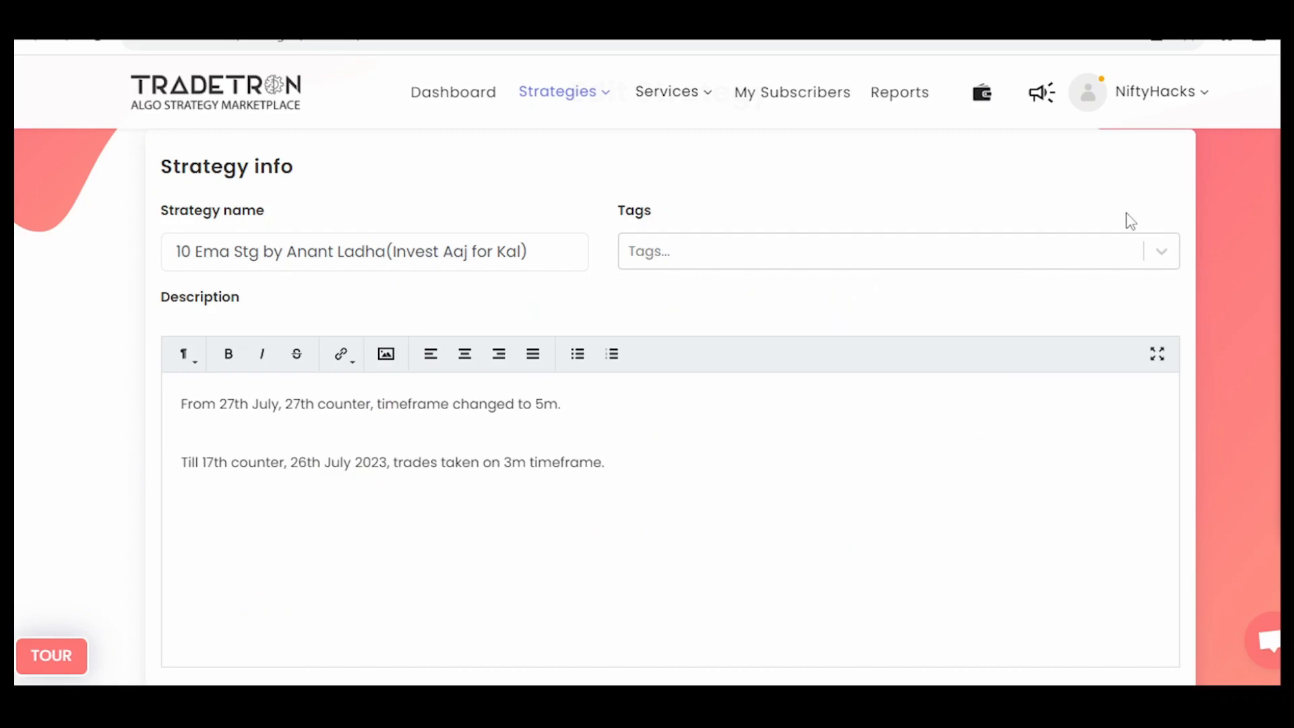
Check the strategy description and the Initialise Variables section, and collapse that section again.
scroll(1211, 242, "down", 7)
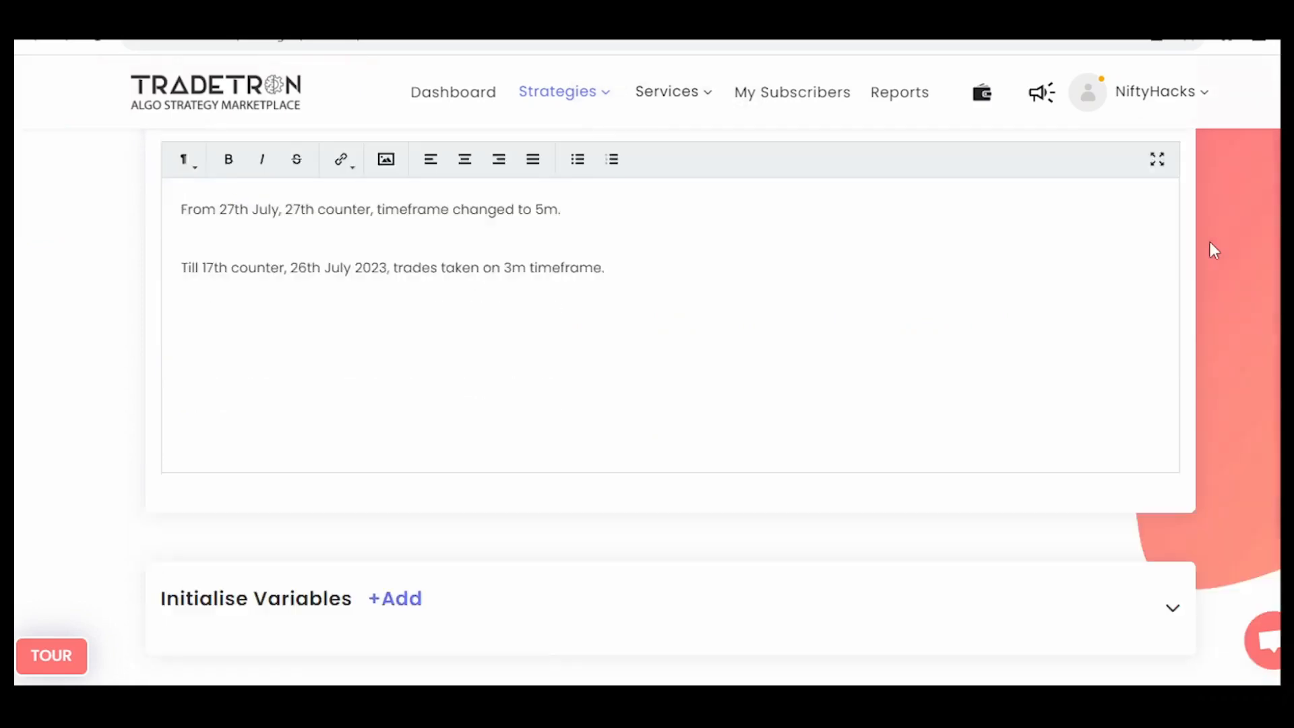
left_click(1173, 316)
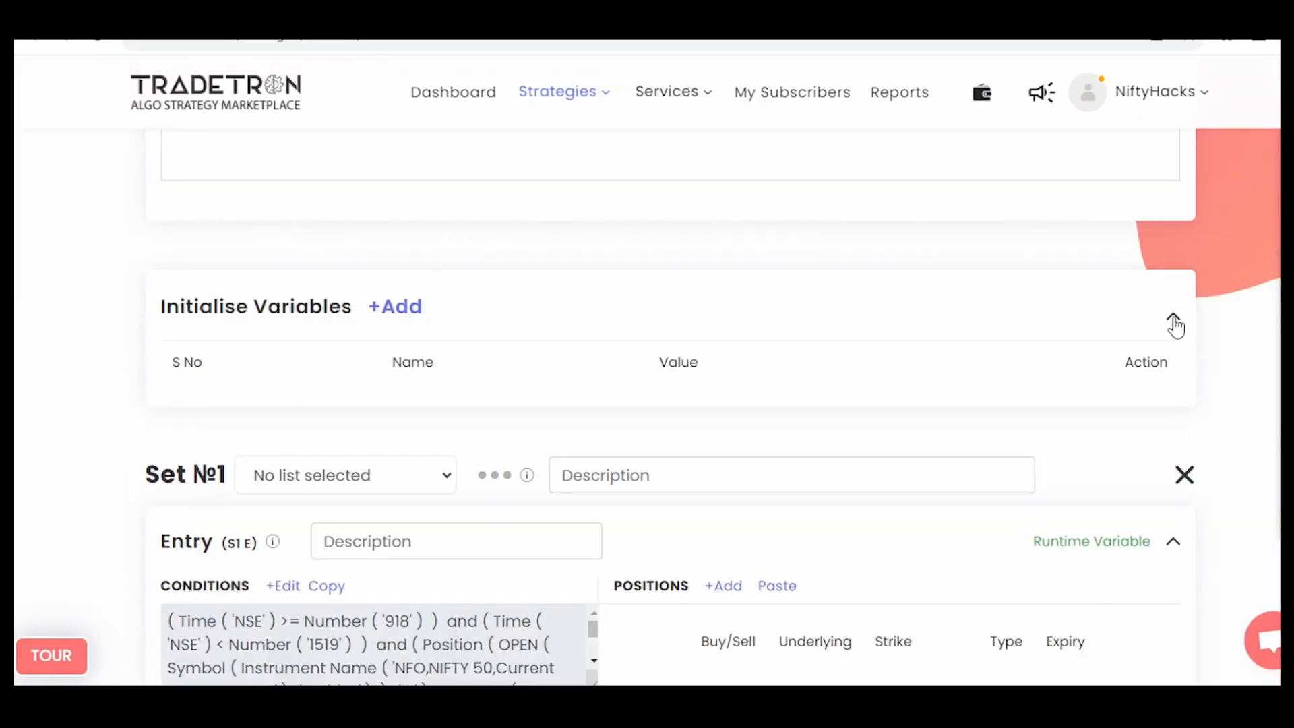
left_click(1173, 317)
Enlarge the page and open the entry conditions of Set 1 in the Condition Builder.
left_click(1259, 38)
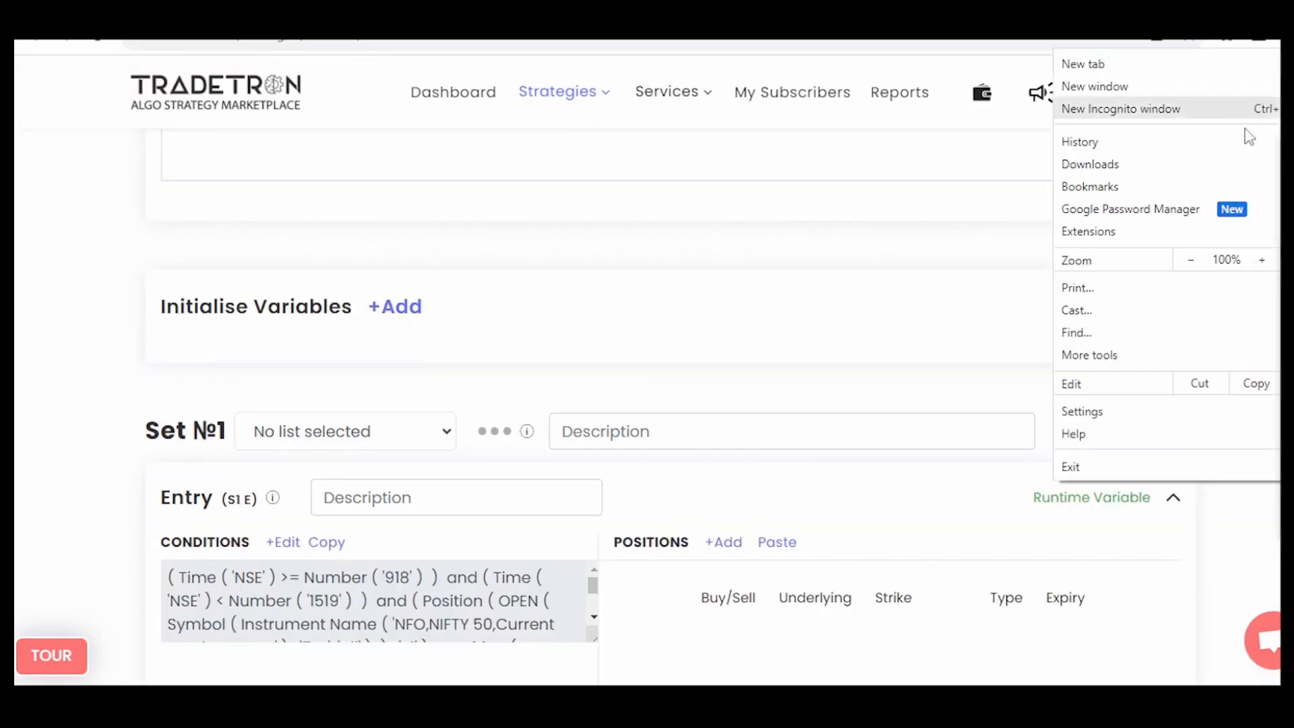
left_click(1261, 263)
left_click(915, 288)
scroll(916, 289, "down", 4)
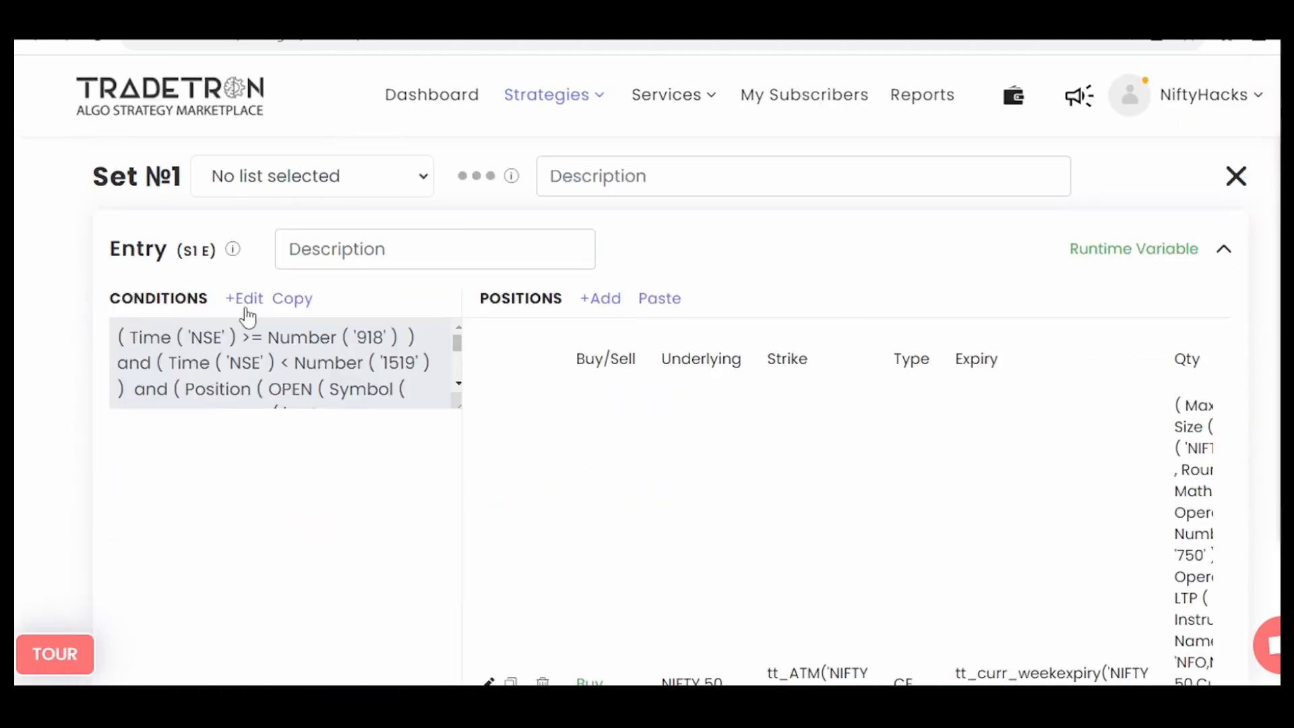
scroll(101, 327, "down", 1)
left_click(242, 202)
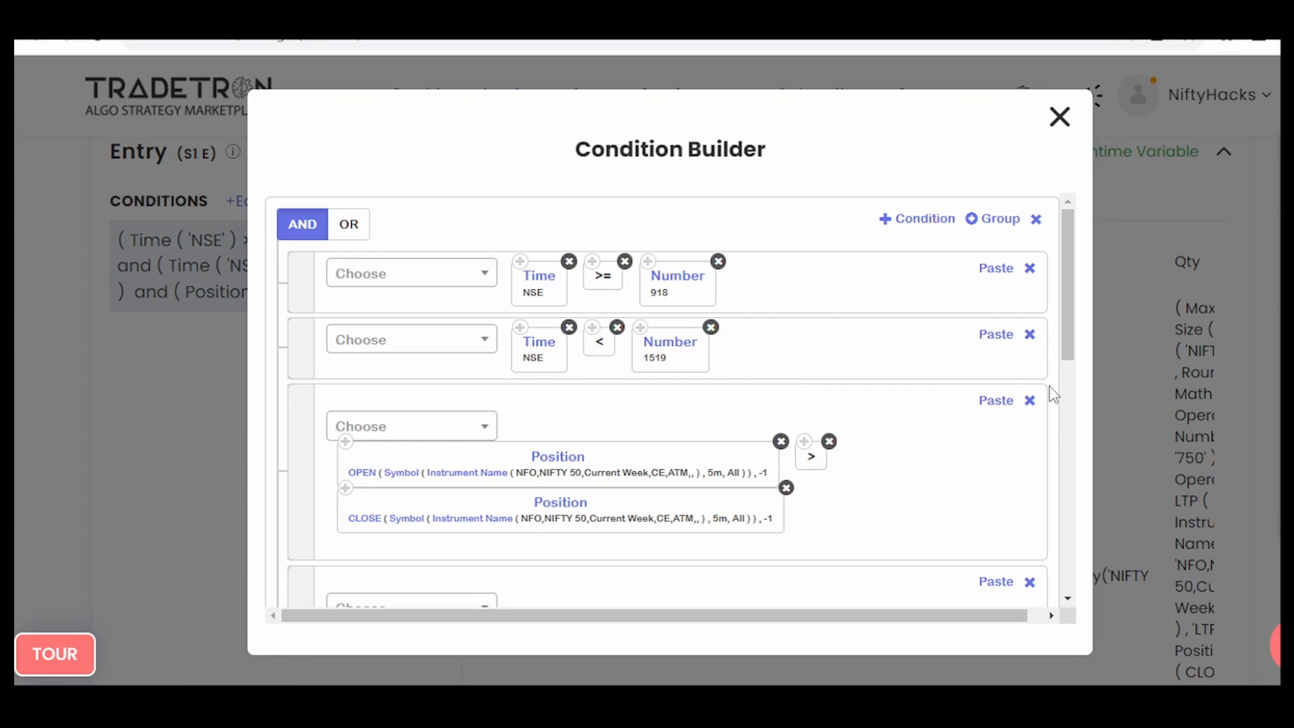
scroll(1050, 387, "down", 2)
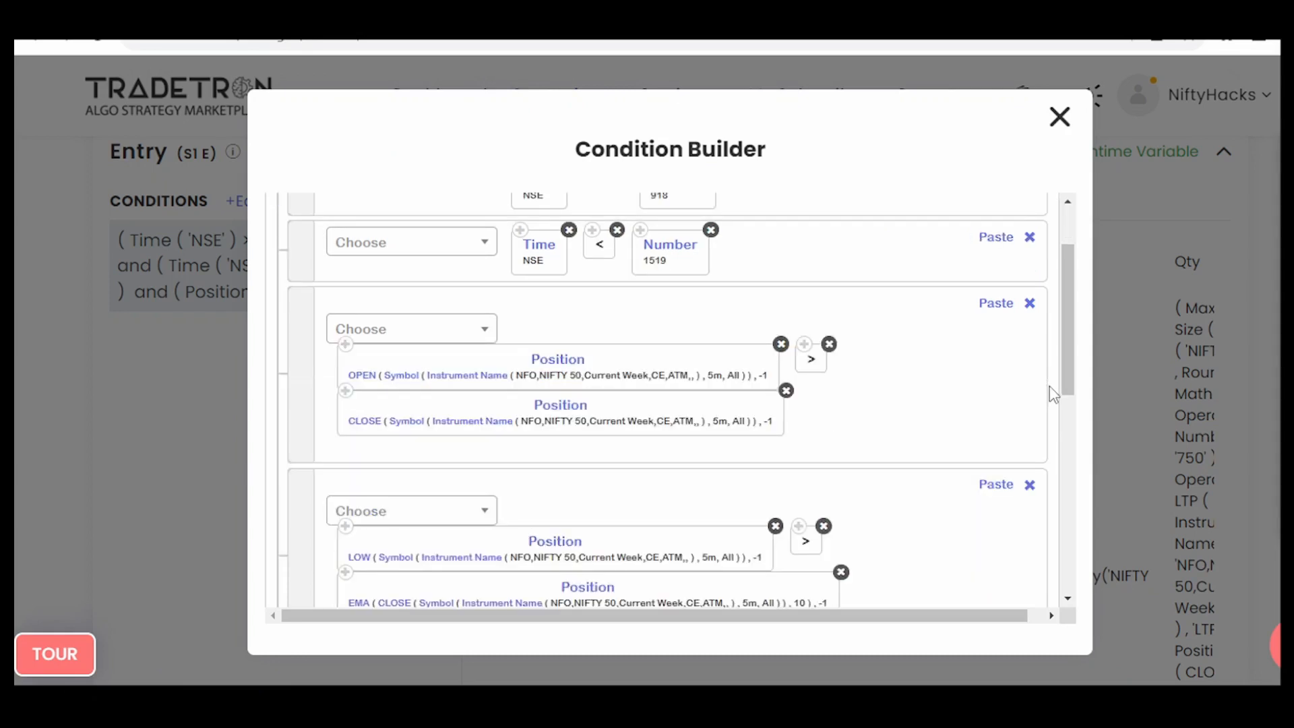
Set the number in the first NSE Time >= condition to 920.
scroll(1053, 393, "down", 2)
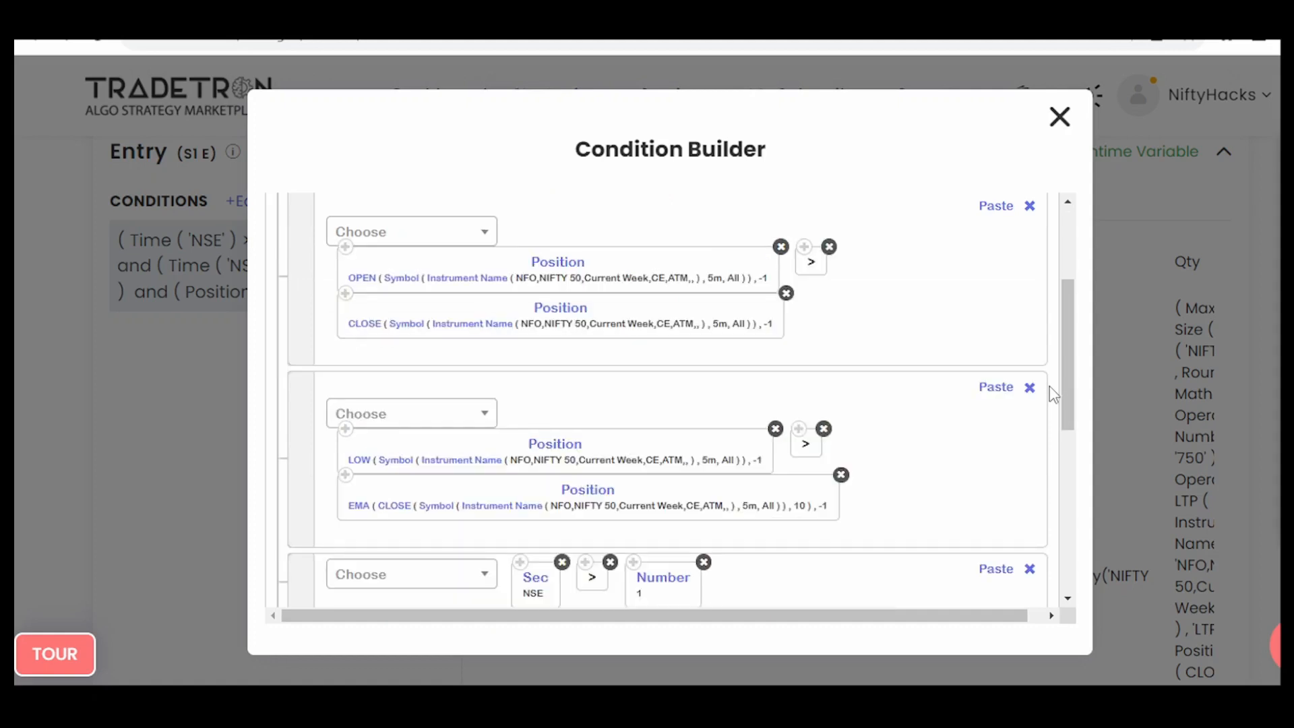
scroll(1049, 385, "up", 4)
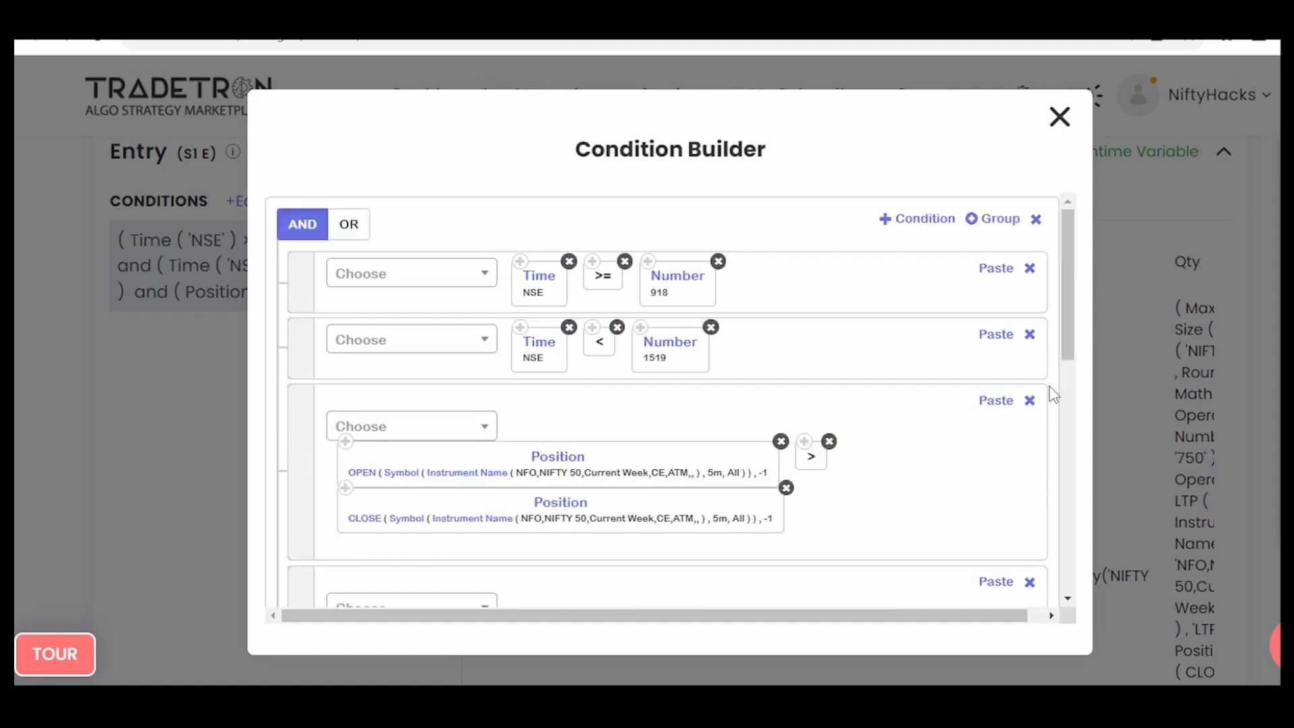
left_click(694, 282)
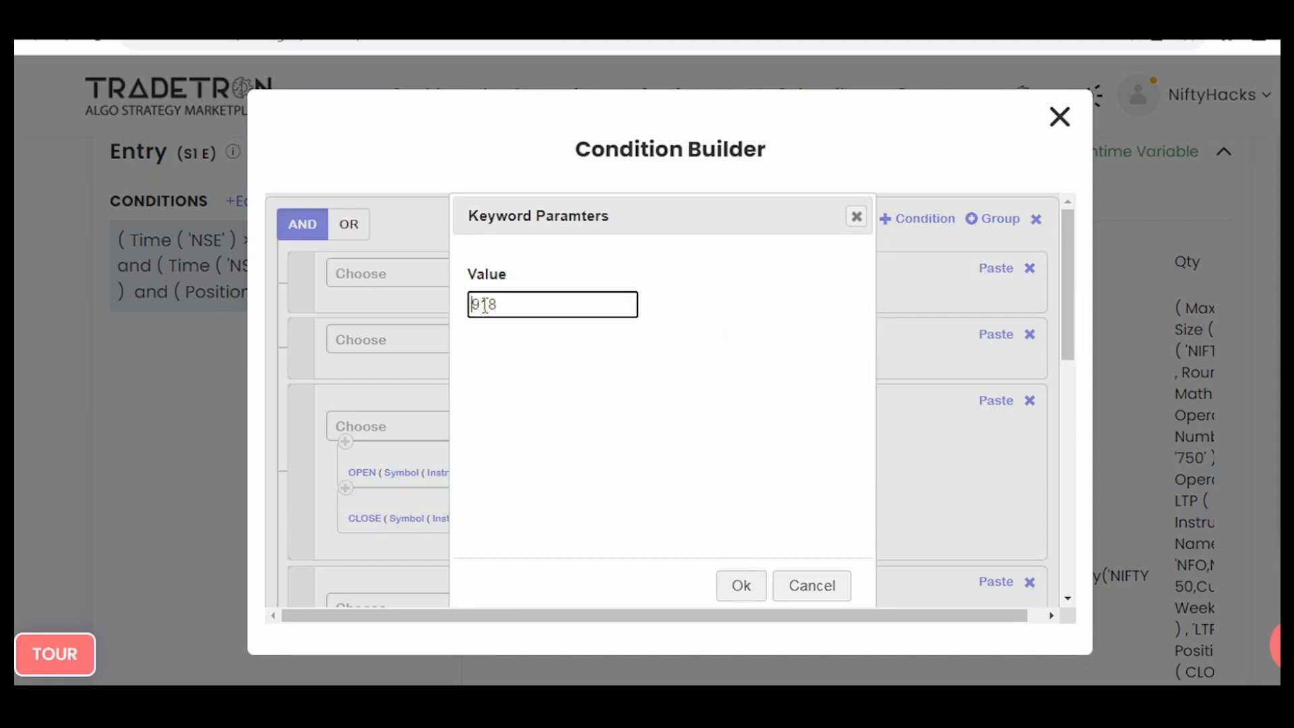
left_click_drag(484, 306, 502, 305)
type("20")
left_click(741, 585)
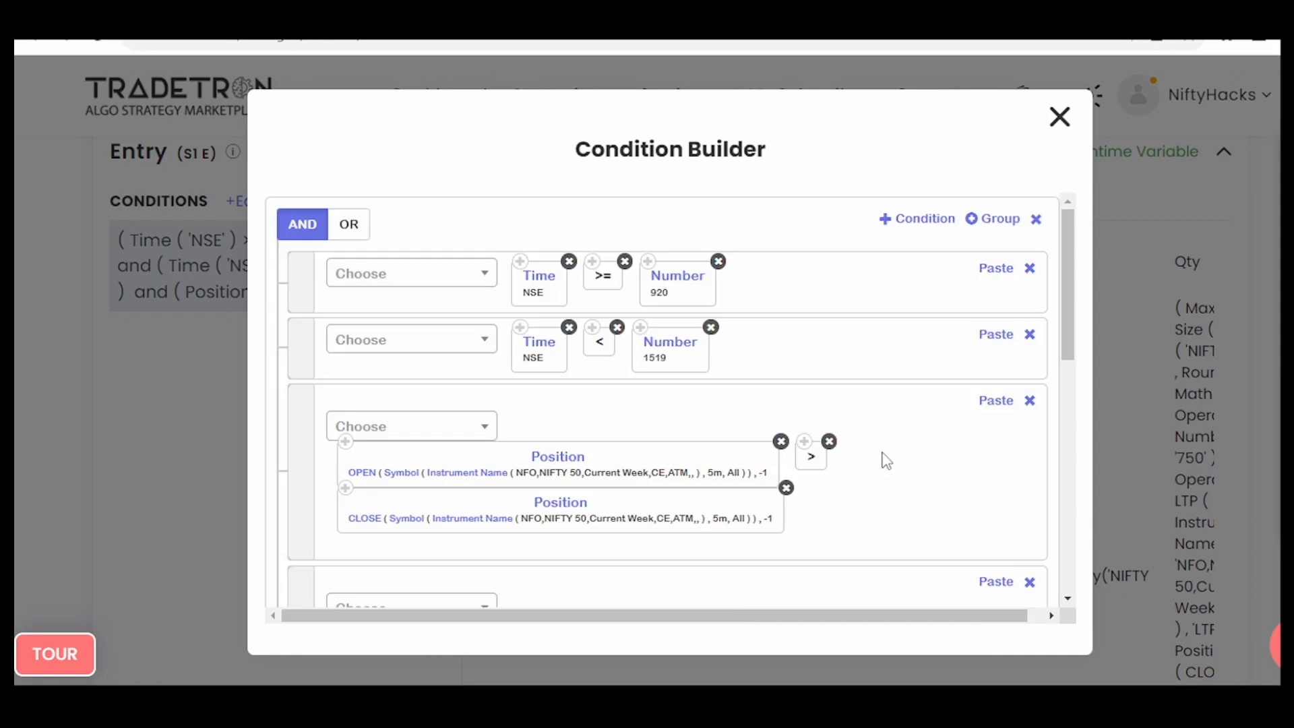
Move the Sec > 1 condition up so it sits directly below the Time < 1519 condition.
scroll(886, 461, "down", 5)
scroll(886, 461, "up", 10)
scroll(701, 315, "down", 6)
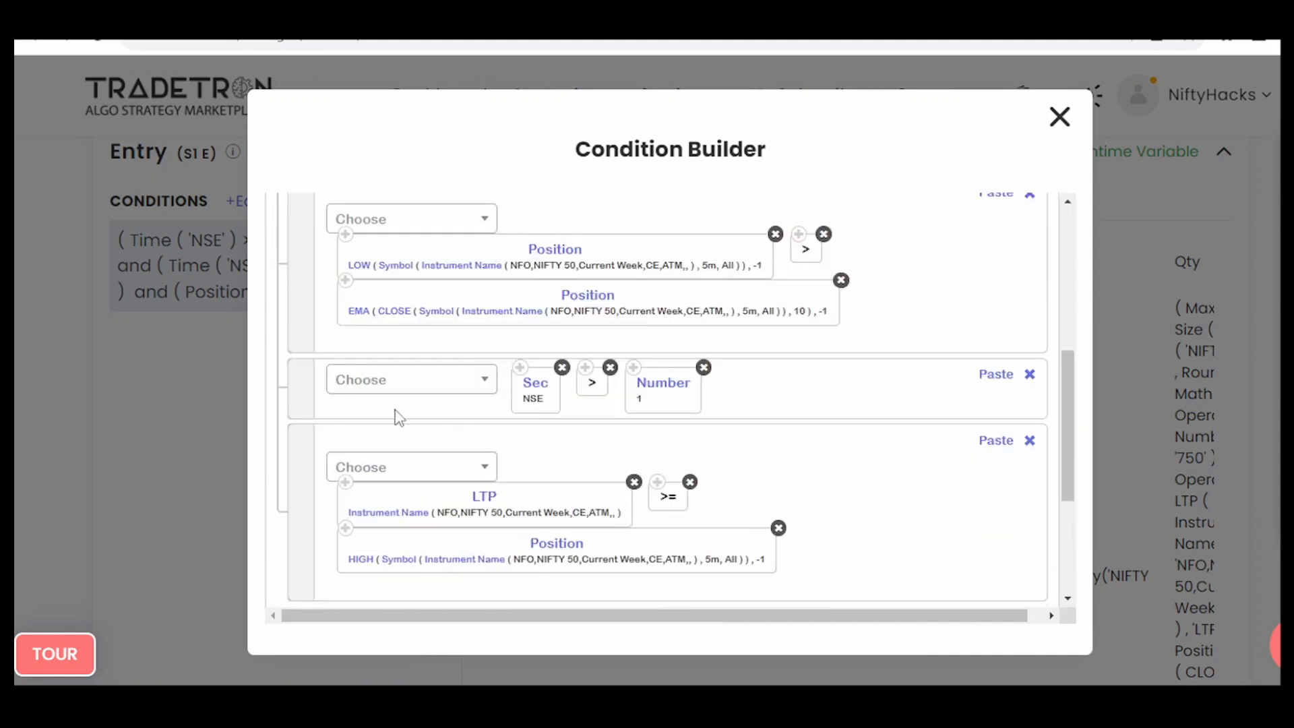
scroll(309, 384, "up", 6)
mouse_move(312, 393)
left_mouse_down()
mouse_move(305, 378)
mouse_move(311, 408)
left_mouse_up()
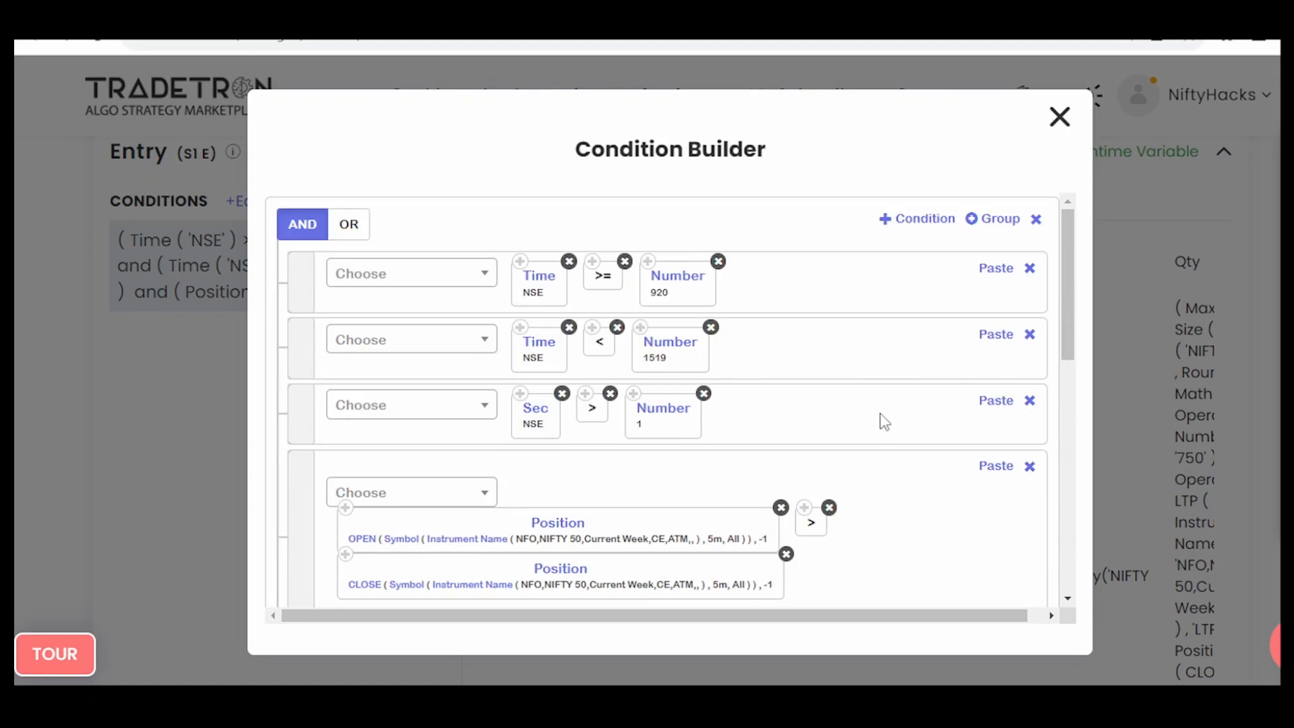
Circle the CE,ATM parts of the price conditions, add handwritten notes on coding with option, spot or futures charts, and clear the annotations.
scroll(884, 422, "down", 2)
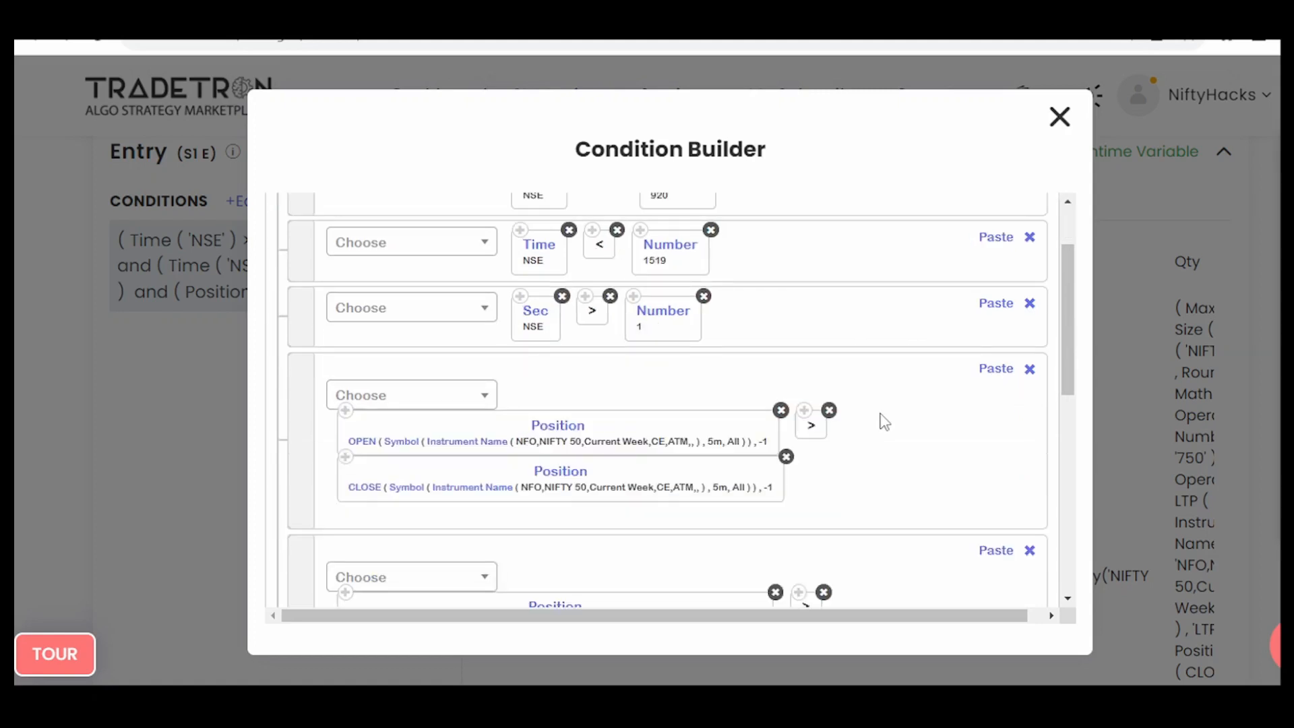
scroll(884, 421, "down", 2)
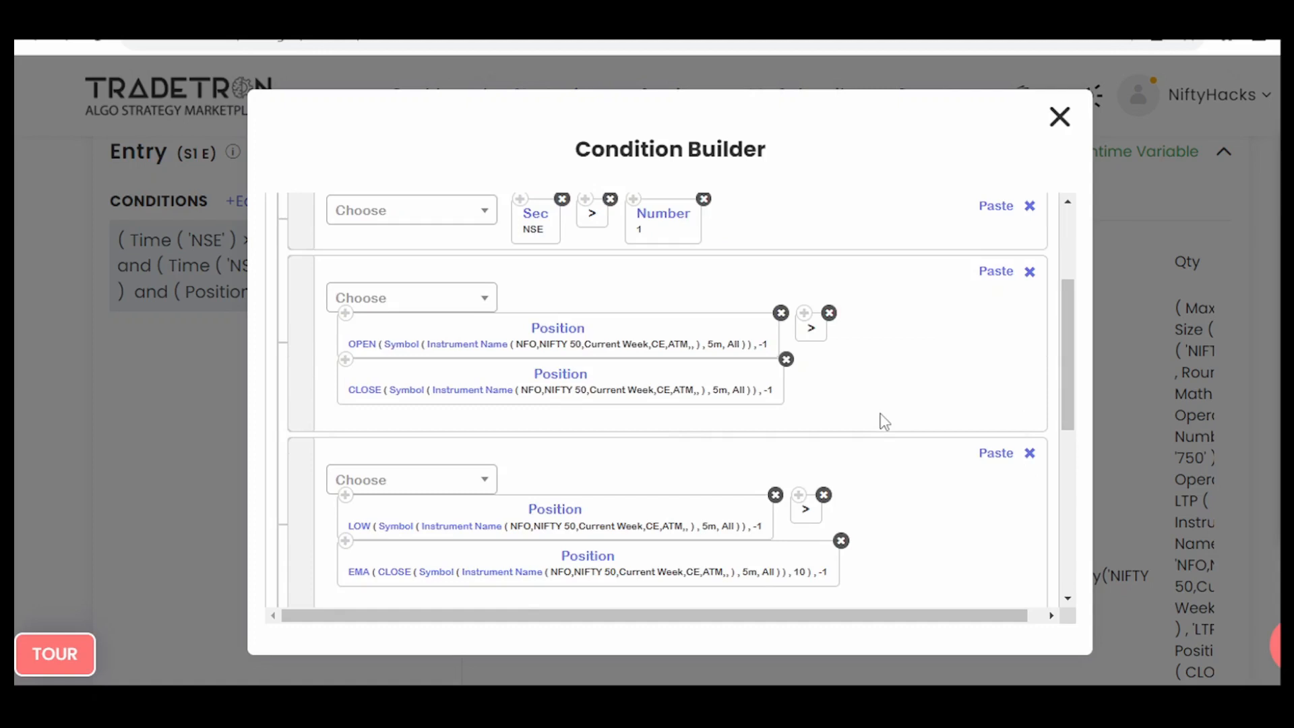
scroll(885, 421, "down", 2)
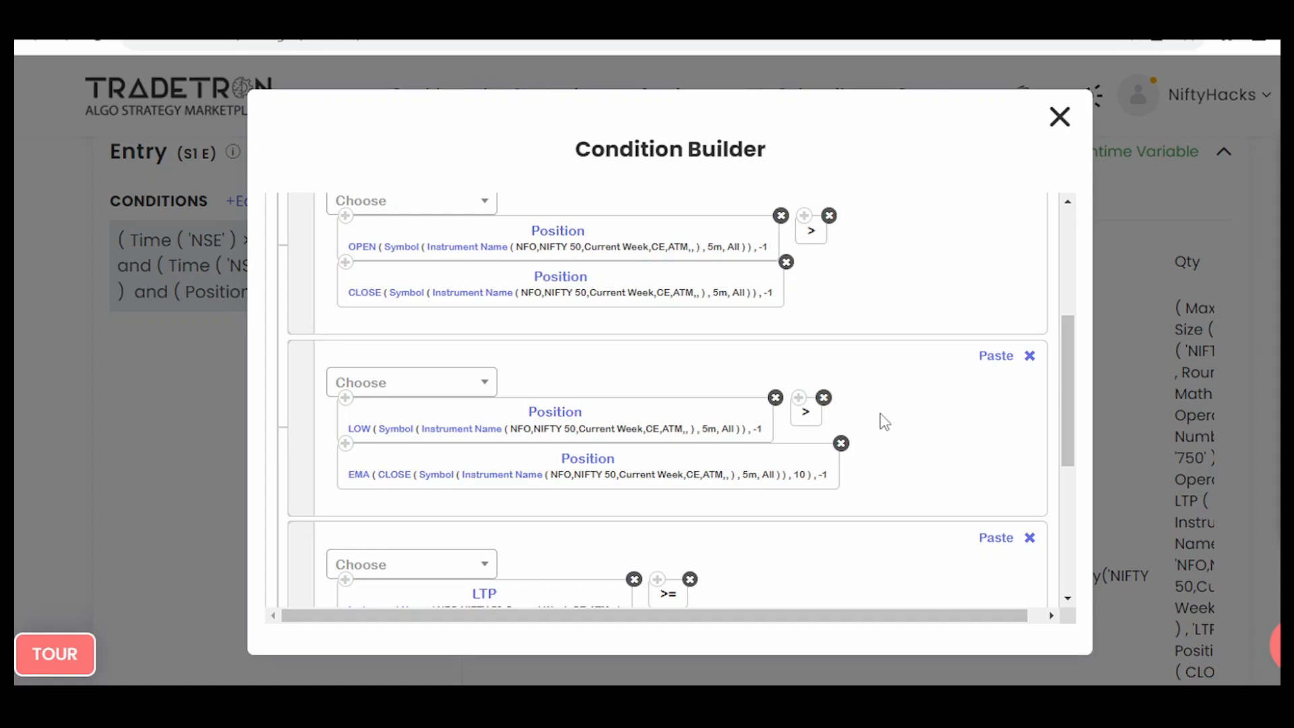
scroll(884, 421, "down", 2)
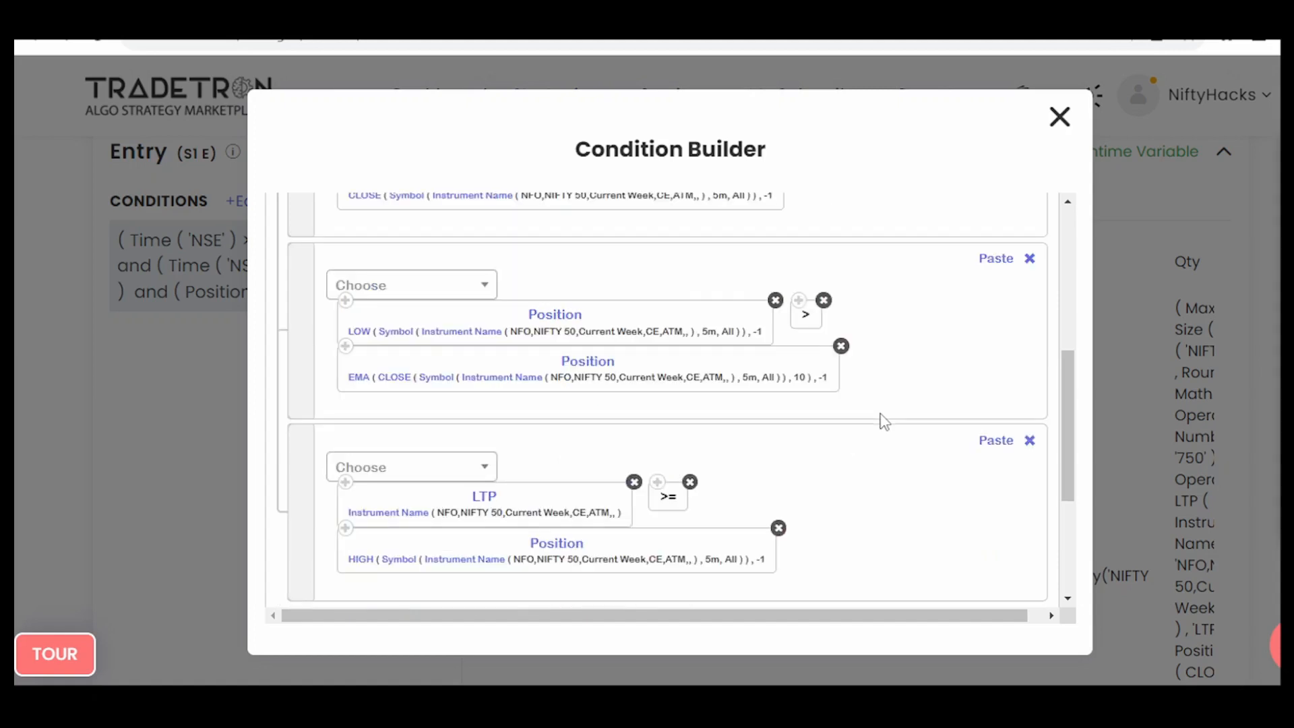
scroll(884, 421, "down", 2)
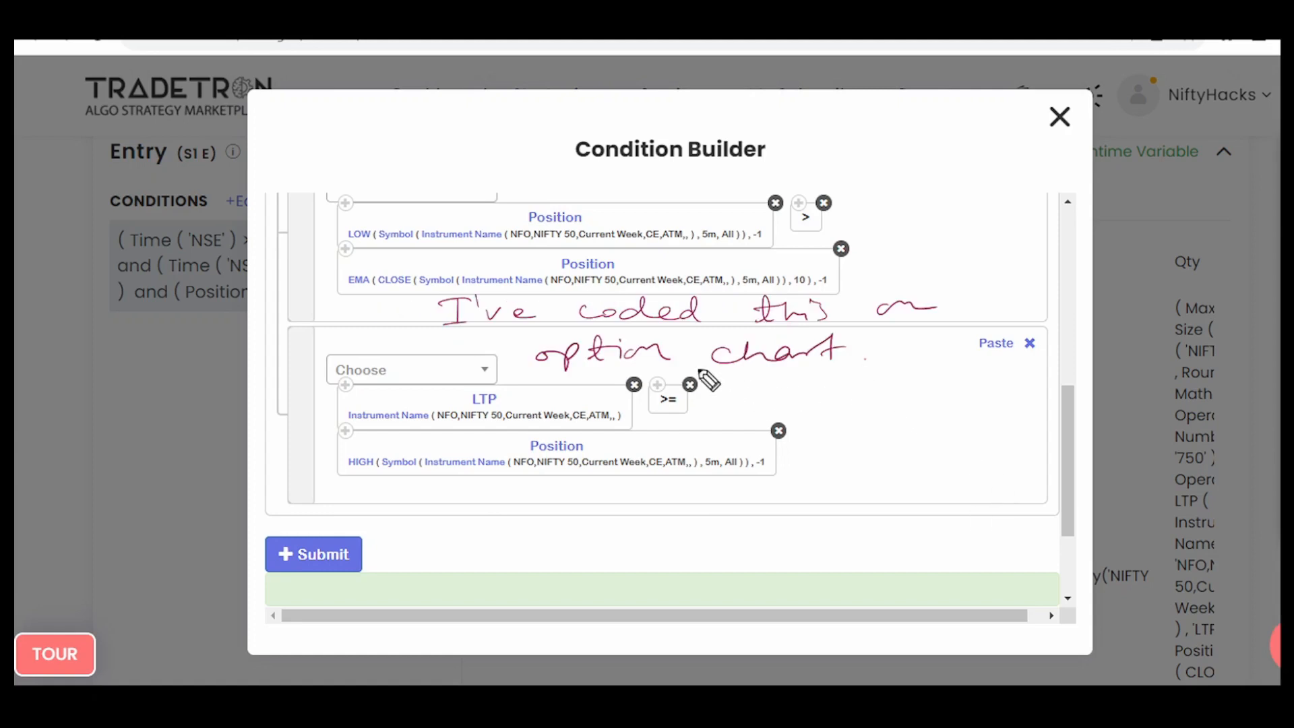
left_click_drag(646, 248, 641, 254)
left_click_drag(717, 280, 688, 283)
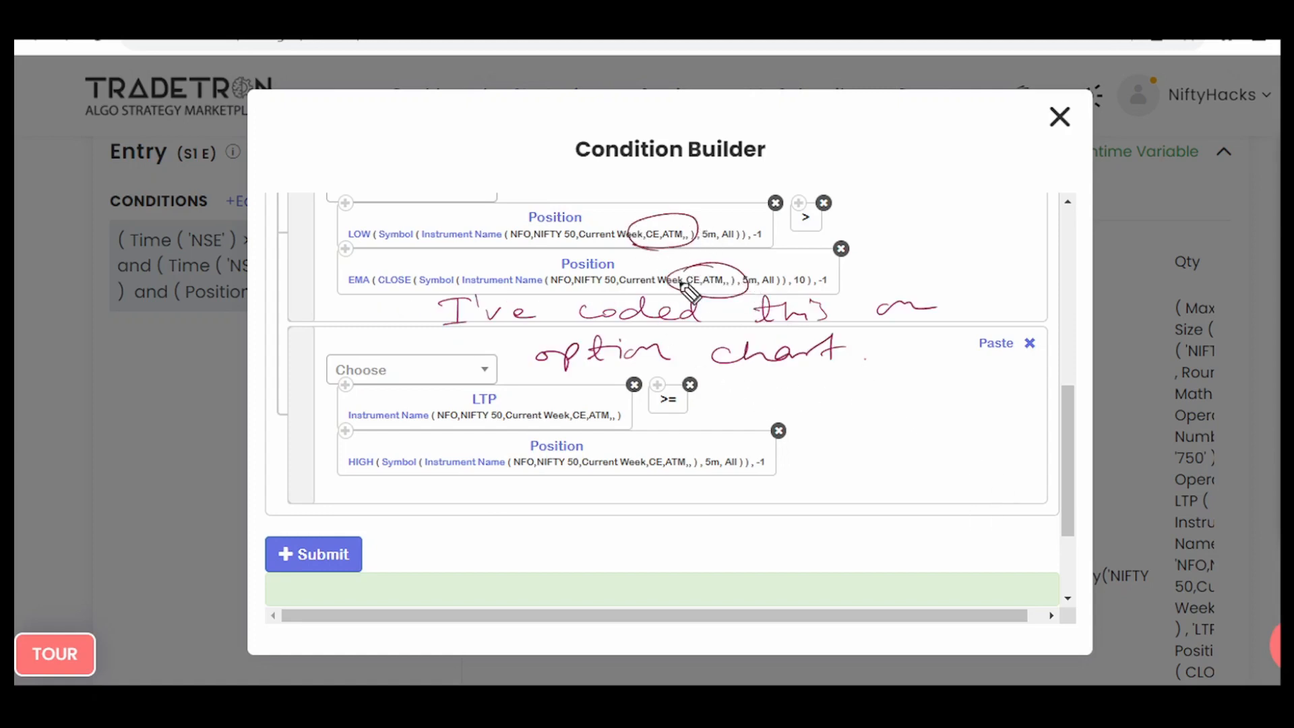
left_click_drag(591, 409, 573, 426)
mouse_move(657, 445)
left_mouse_down()
mouse_move(630, 454)
mouse_move(635, 480)
left_mouse_up()
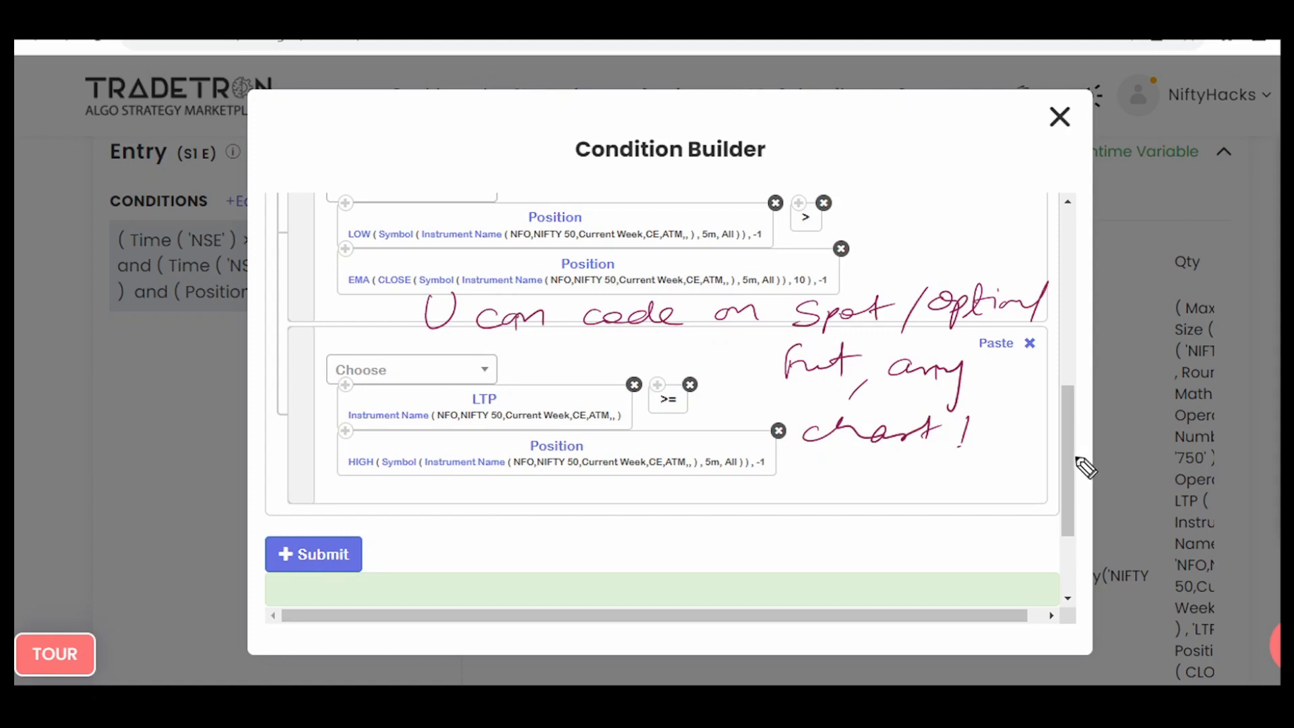
key("Escape")
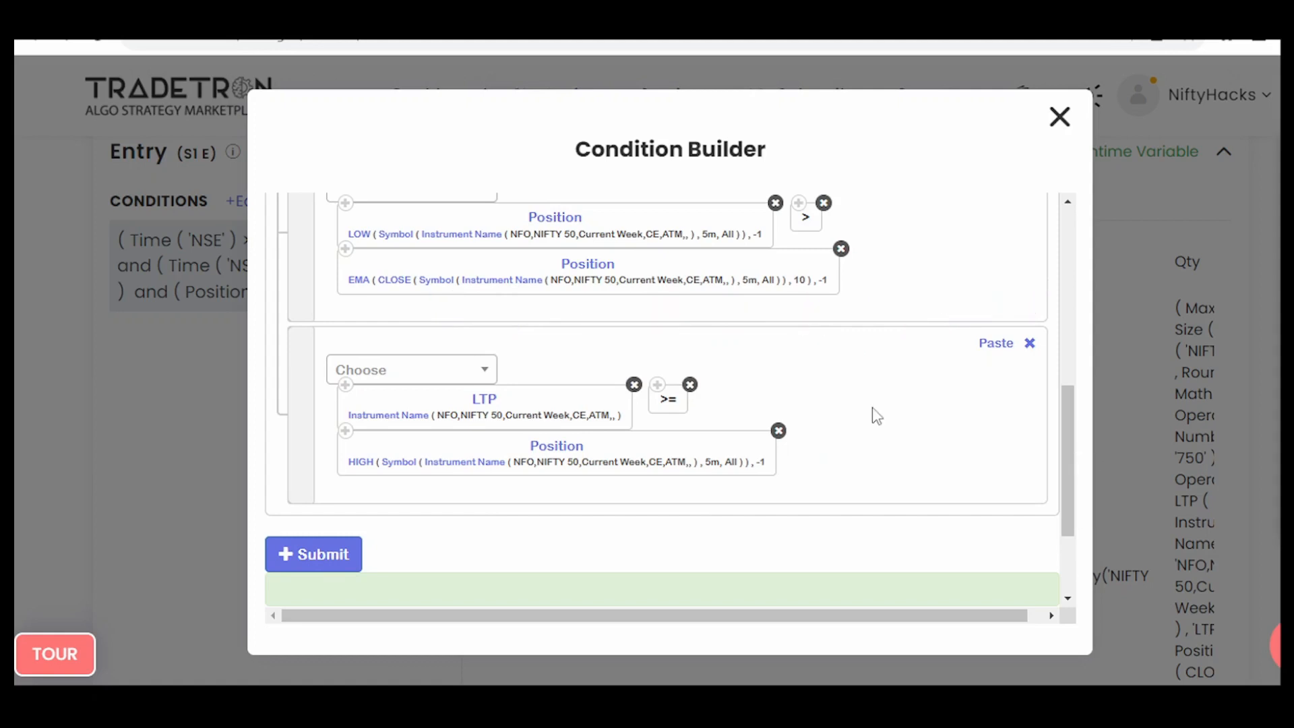
Review all the entry conditions again and close the Condition Builder without submitting.
scroll(872, 408, "up", 1)
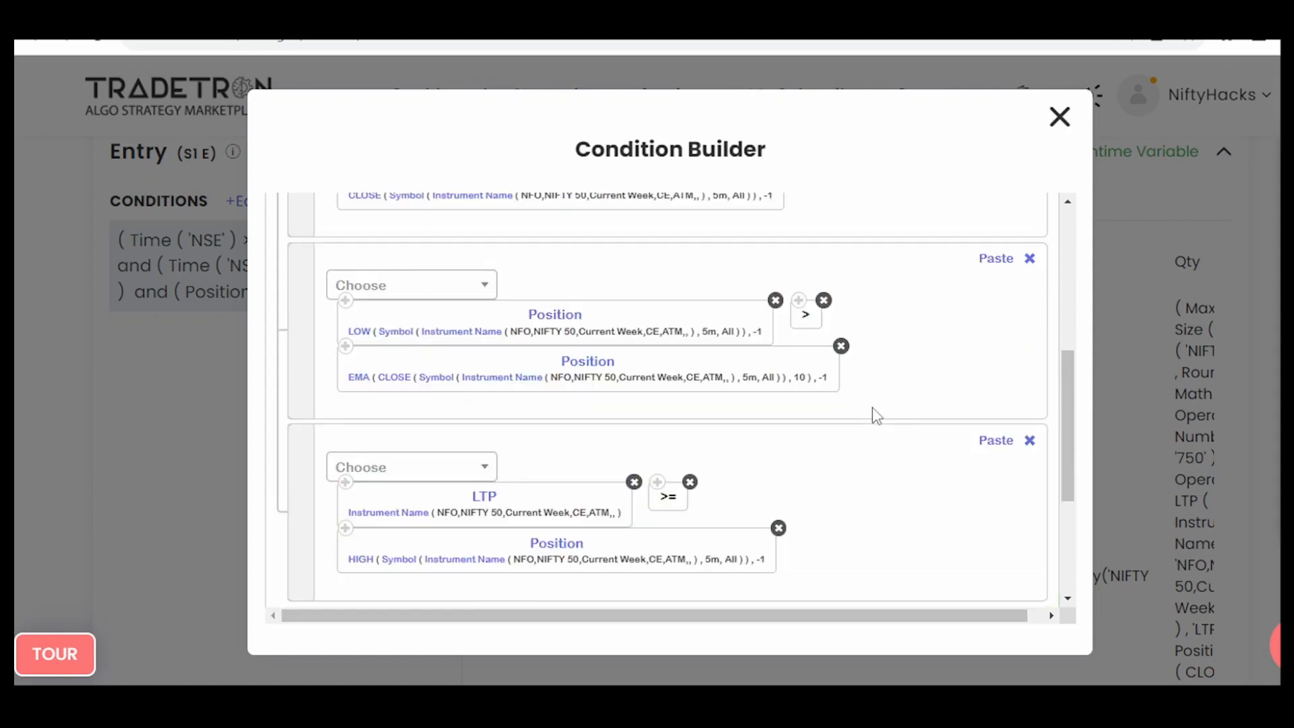
scroll(872, 409, "down", 1)
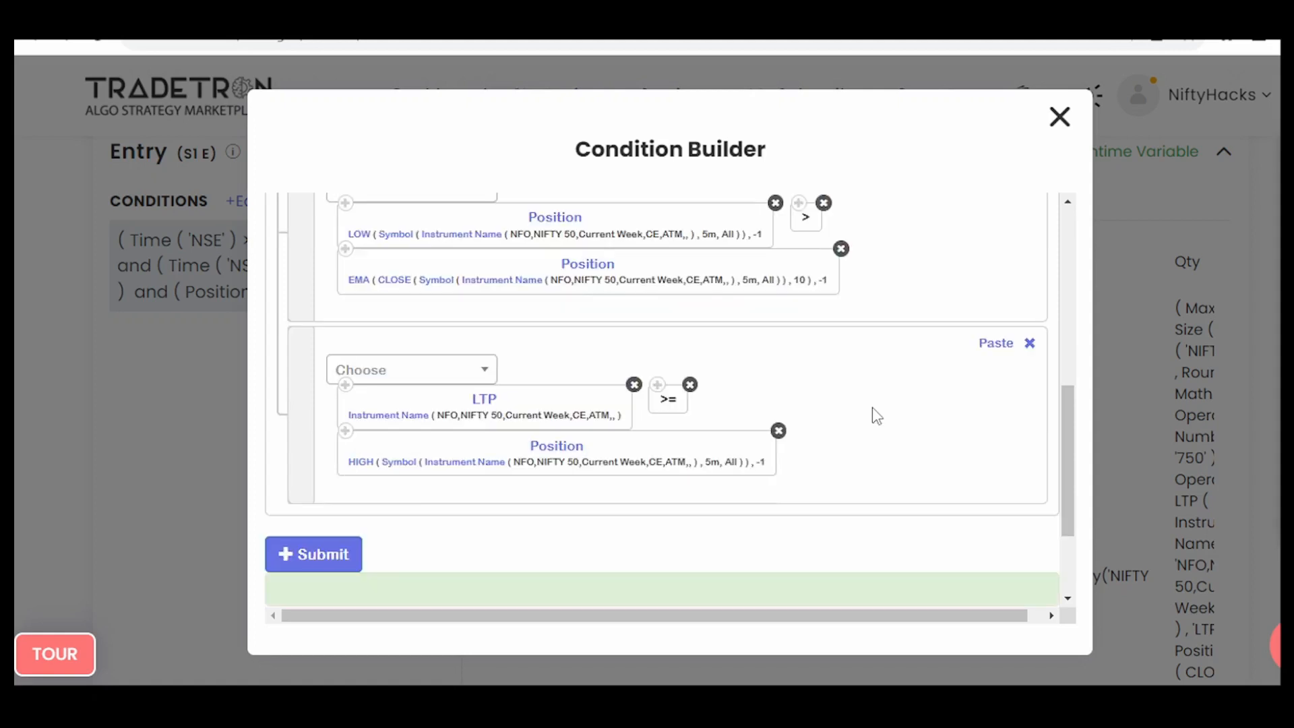
scroll(872, 409, "up", 1)
scroll(872, 413, "up", 1)
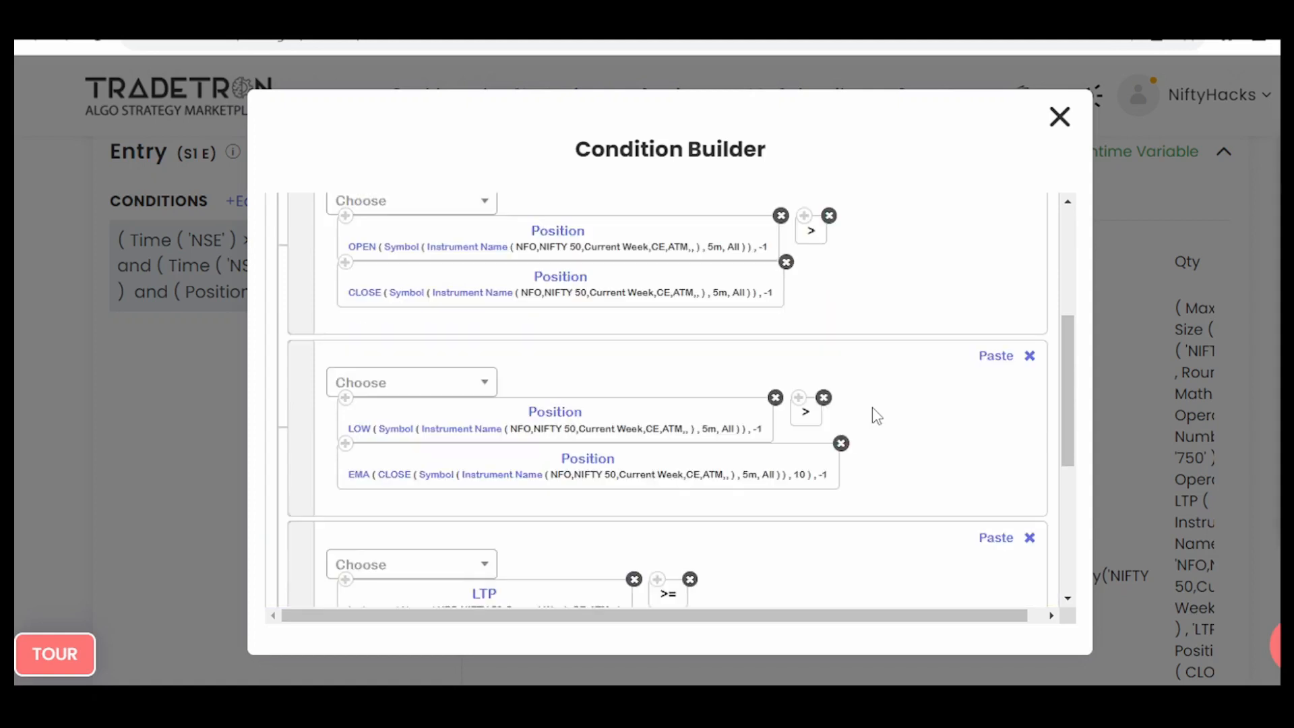
scroll(873, 416, "up", 1)
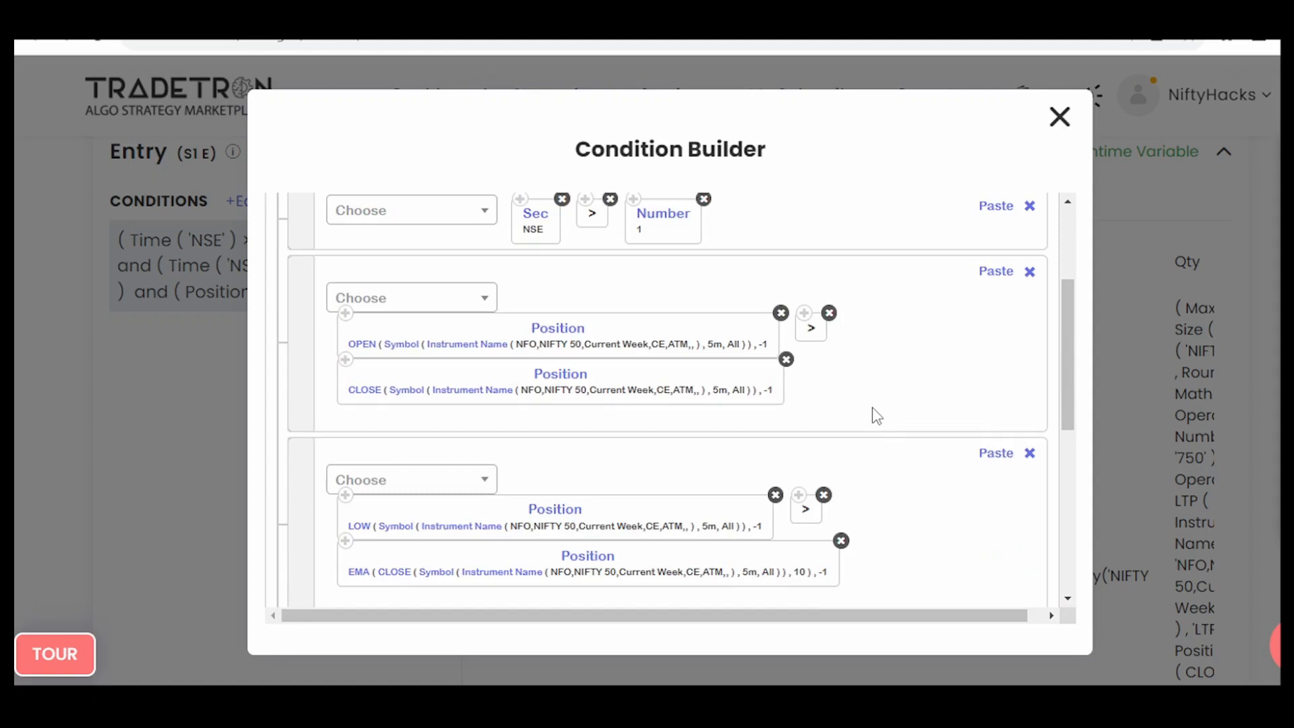
scroll(872, 414, "up", 1)
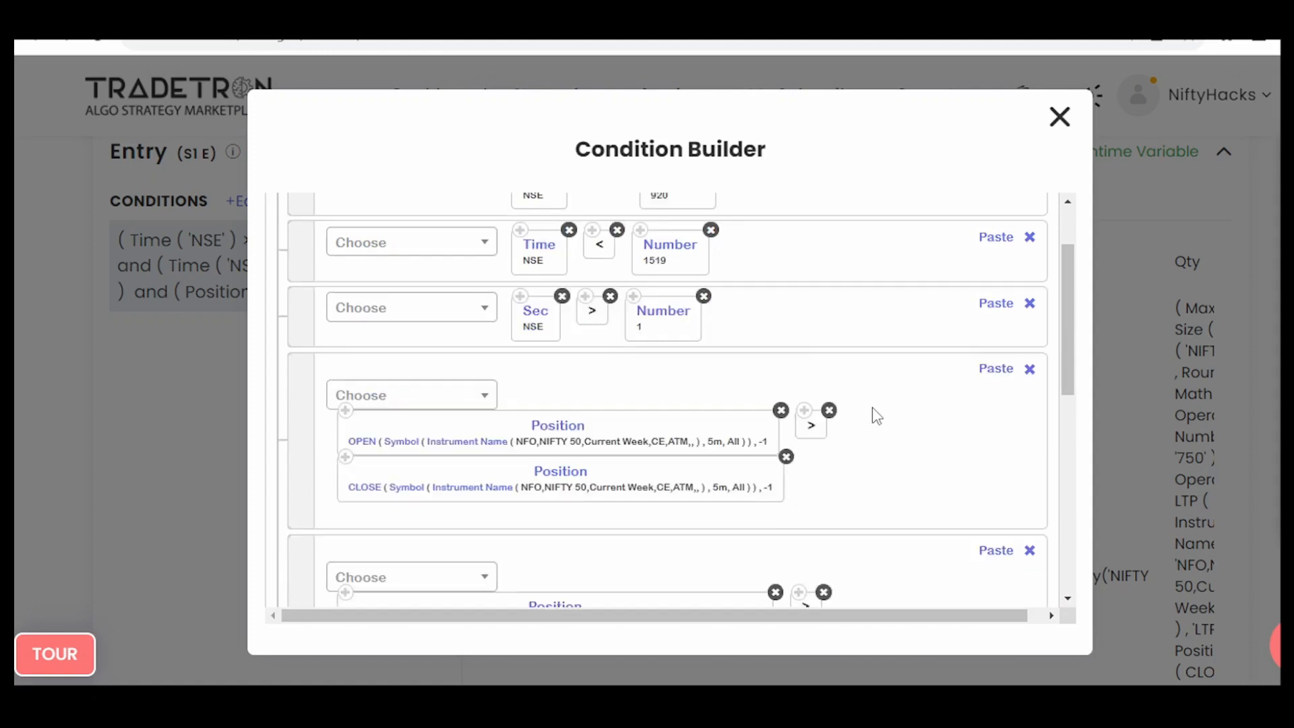
scroll(877, 416, "up", 1)
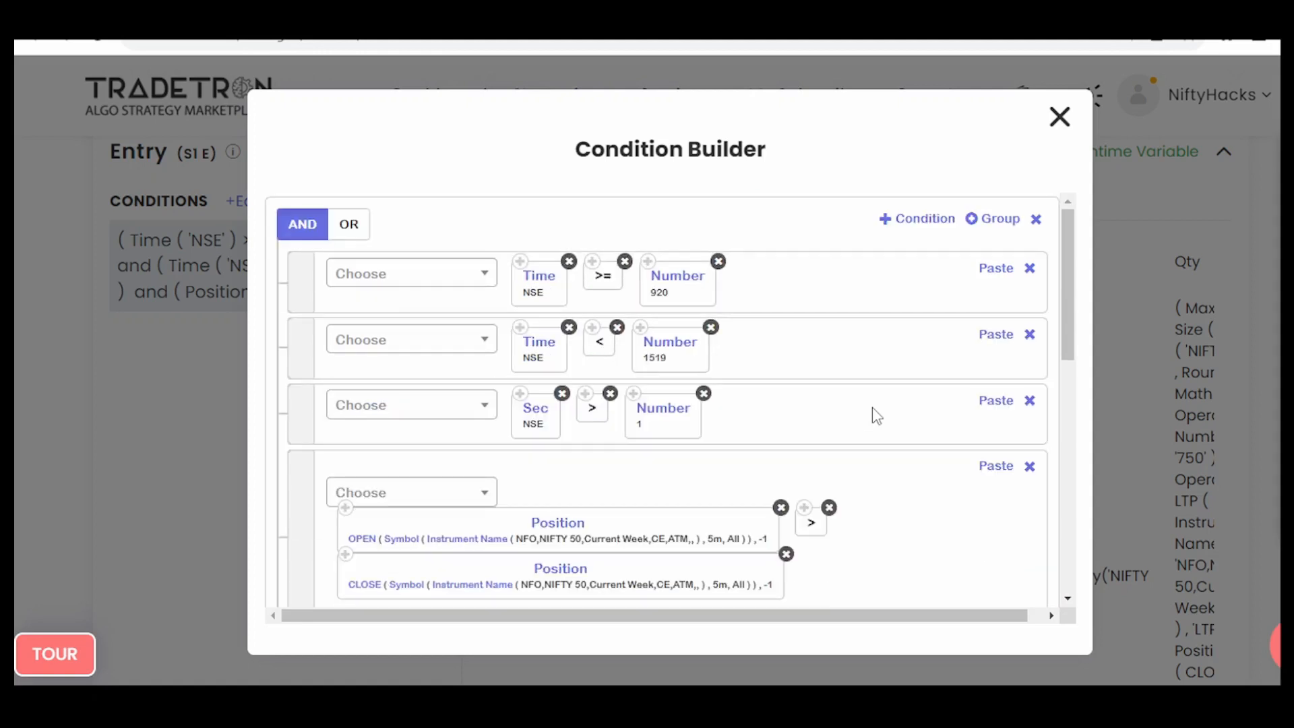
scroll(873, 408, "down", 4)
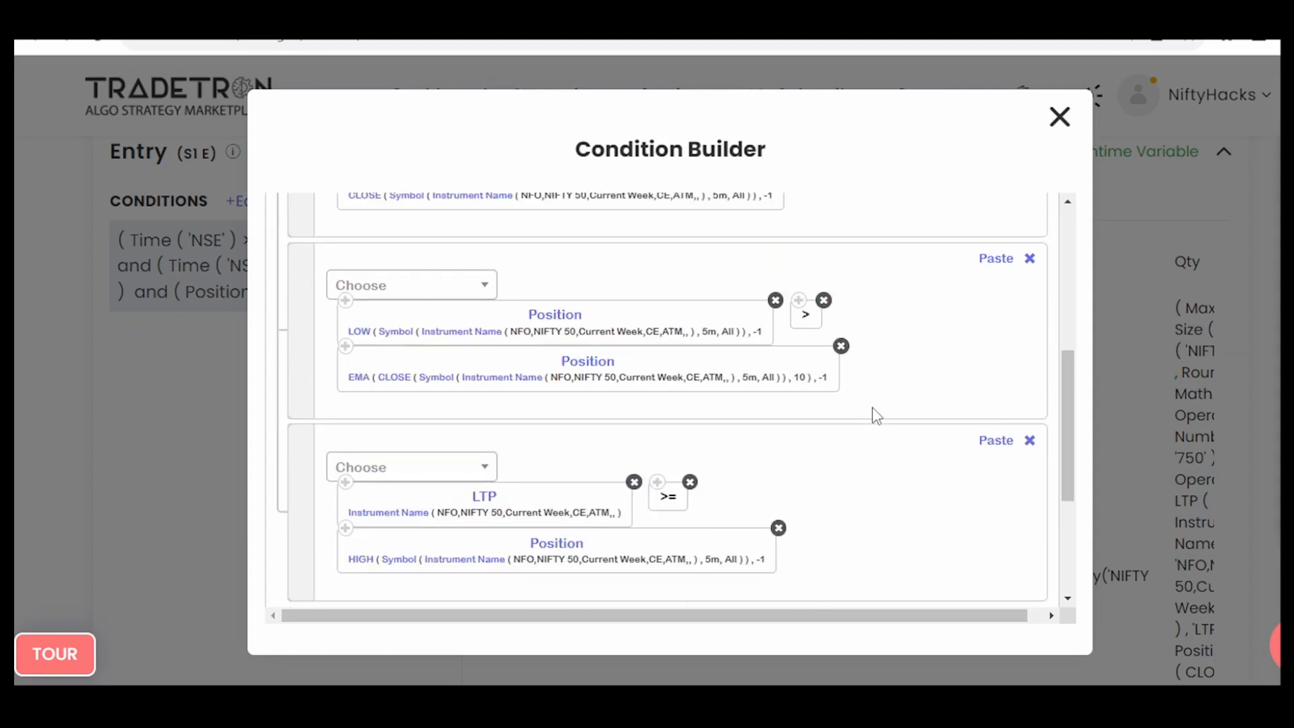
left_click(1060, 117)
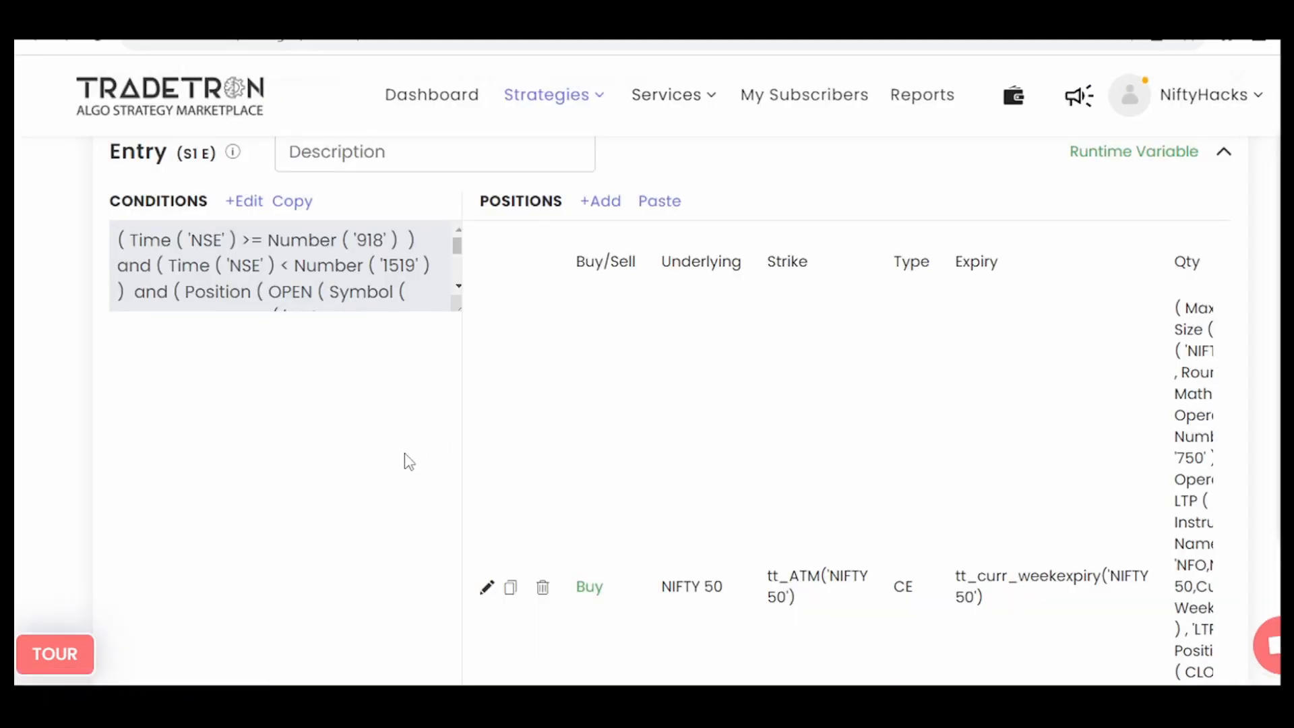
Open the NIFTY 50 call buy position of Set 1 and its quantity formula in the Formula Builder.
scroll(408, 463, "down", 2)
scroll(409, 462, "down", 2)
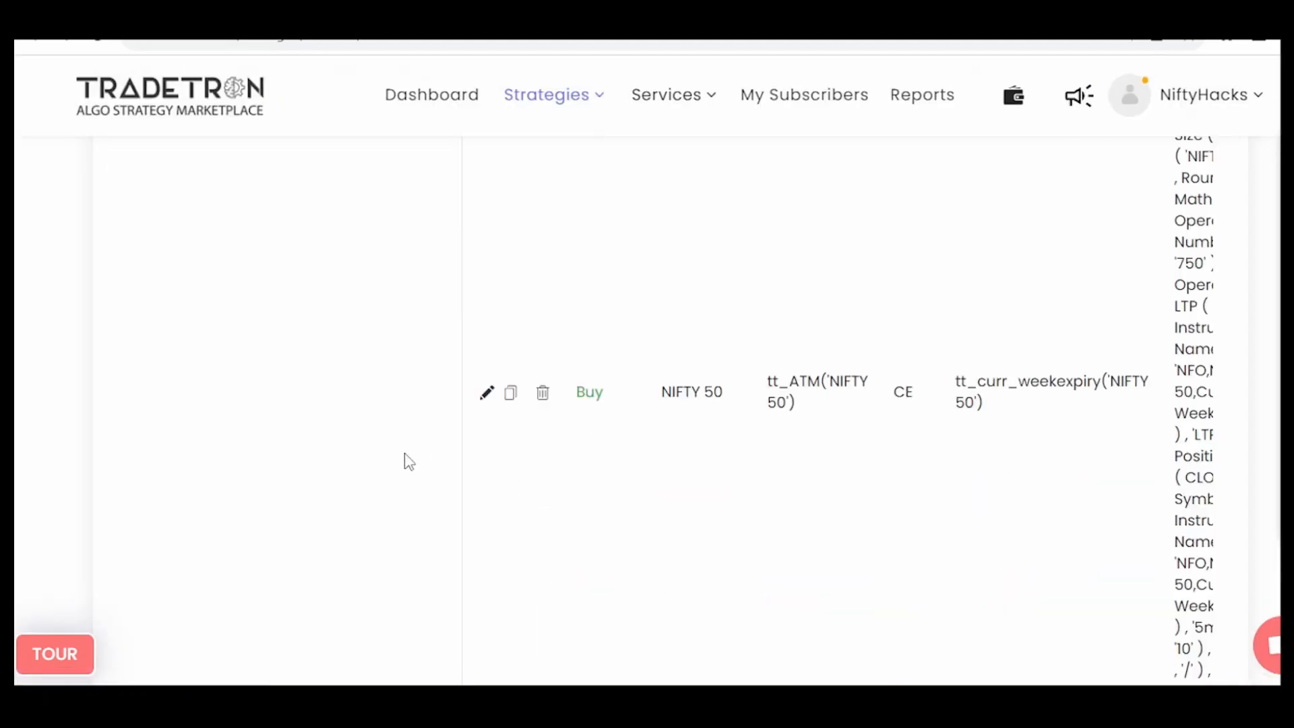
scroll(409, 462, "up", 6)
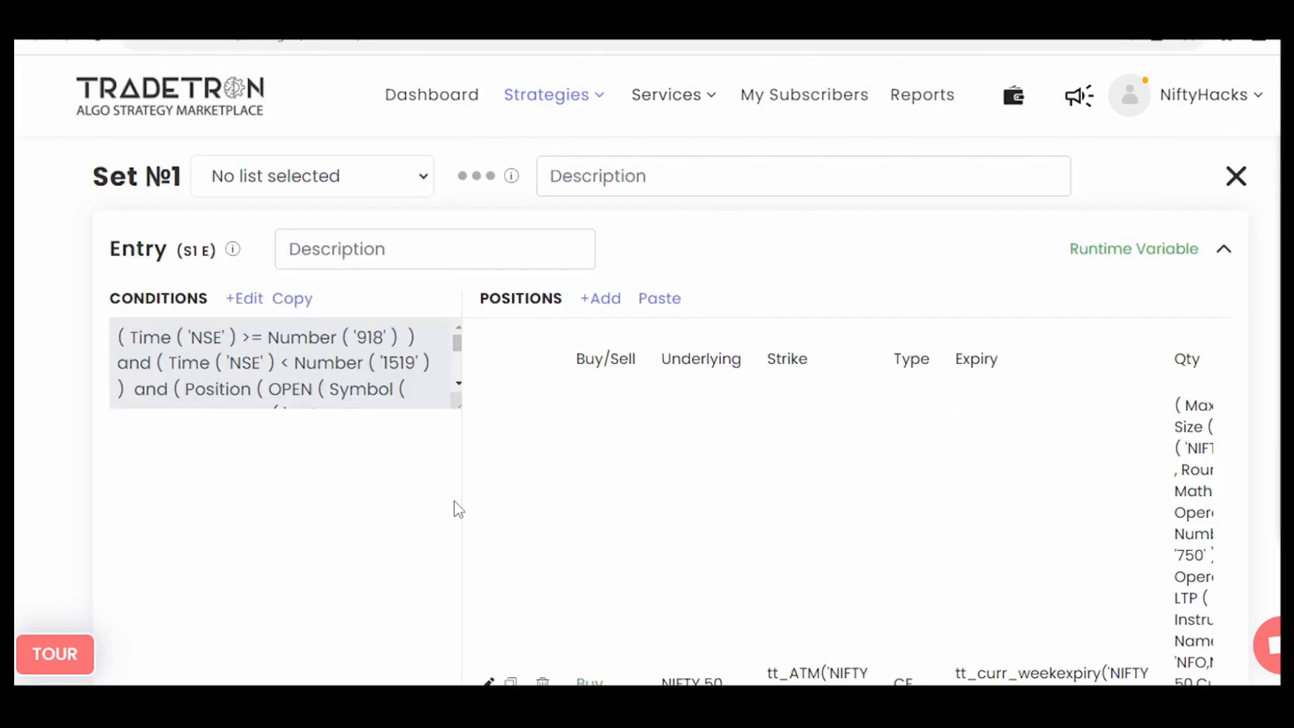
scroll(441, 510, "down", 4)
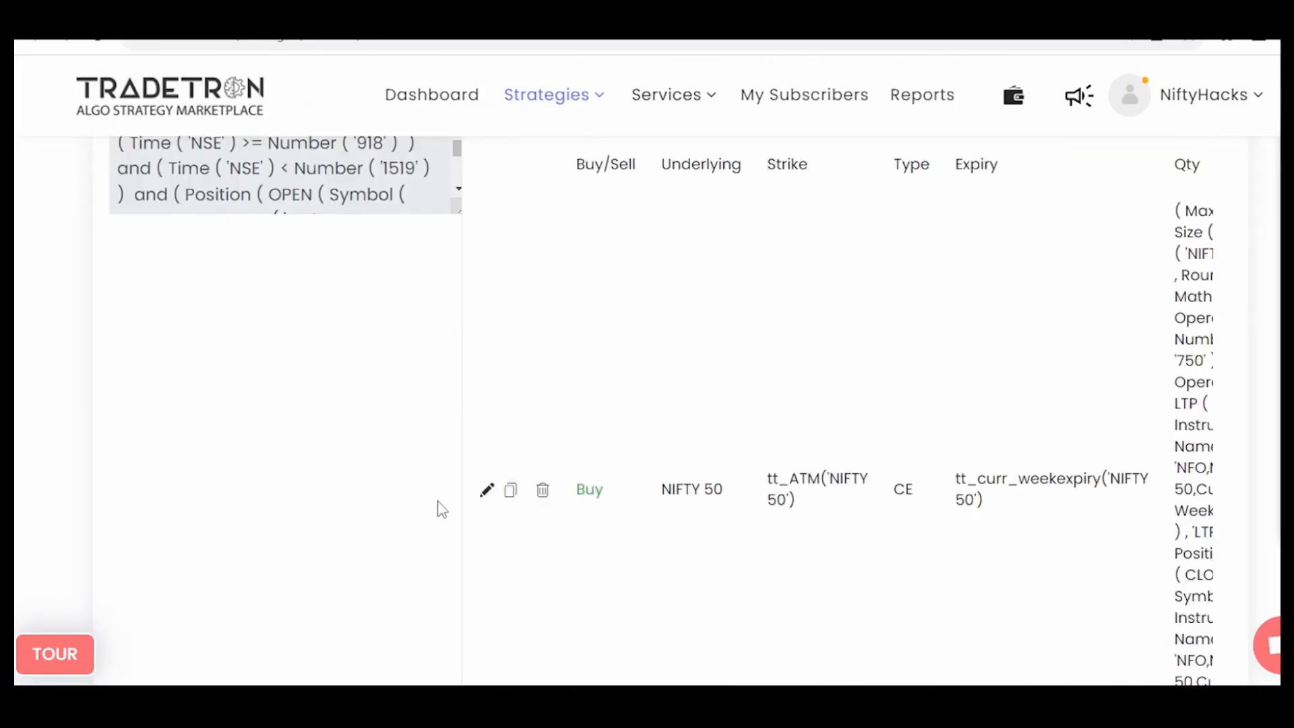
scroll(442, 509, "down", 2)
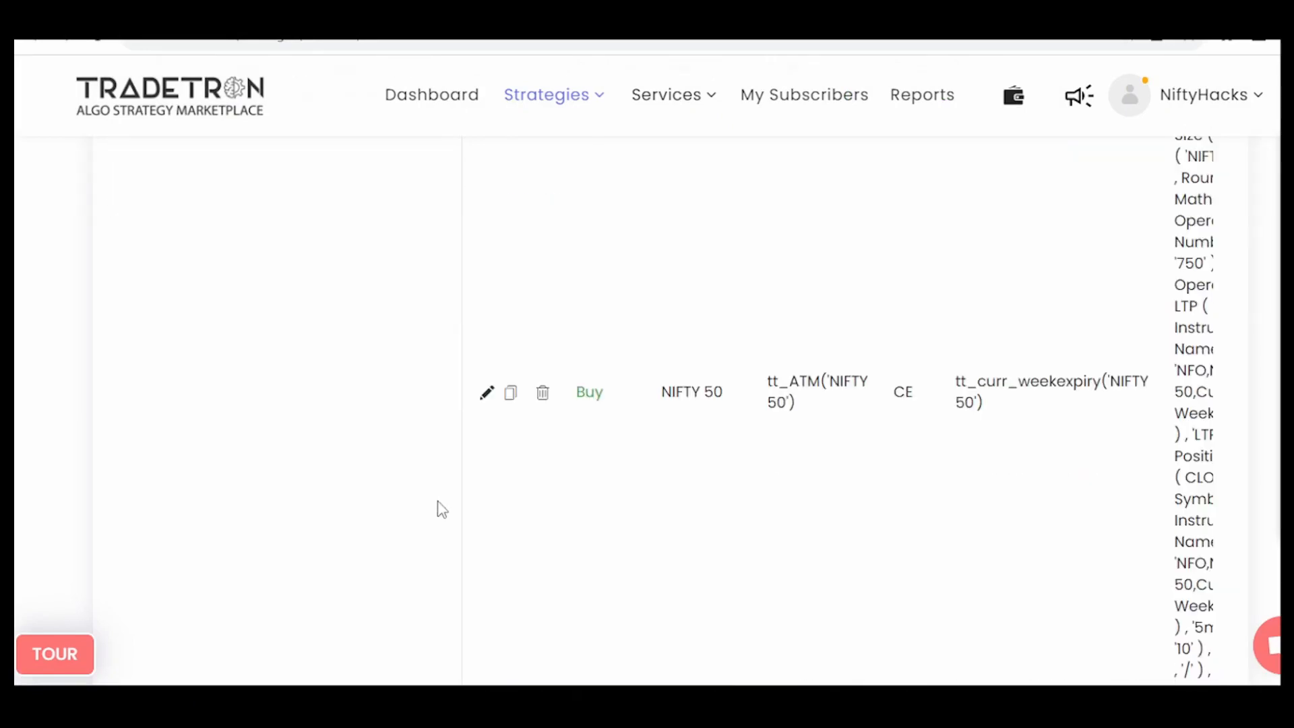
left_click(487, 393)
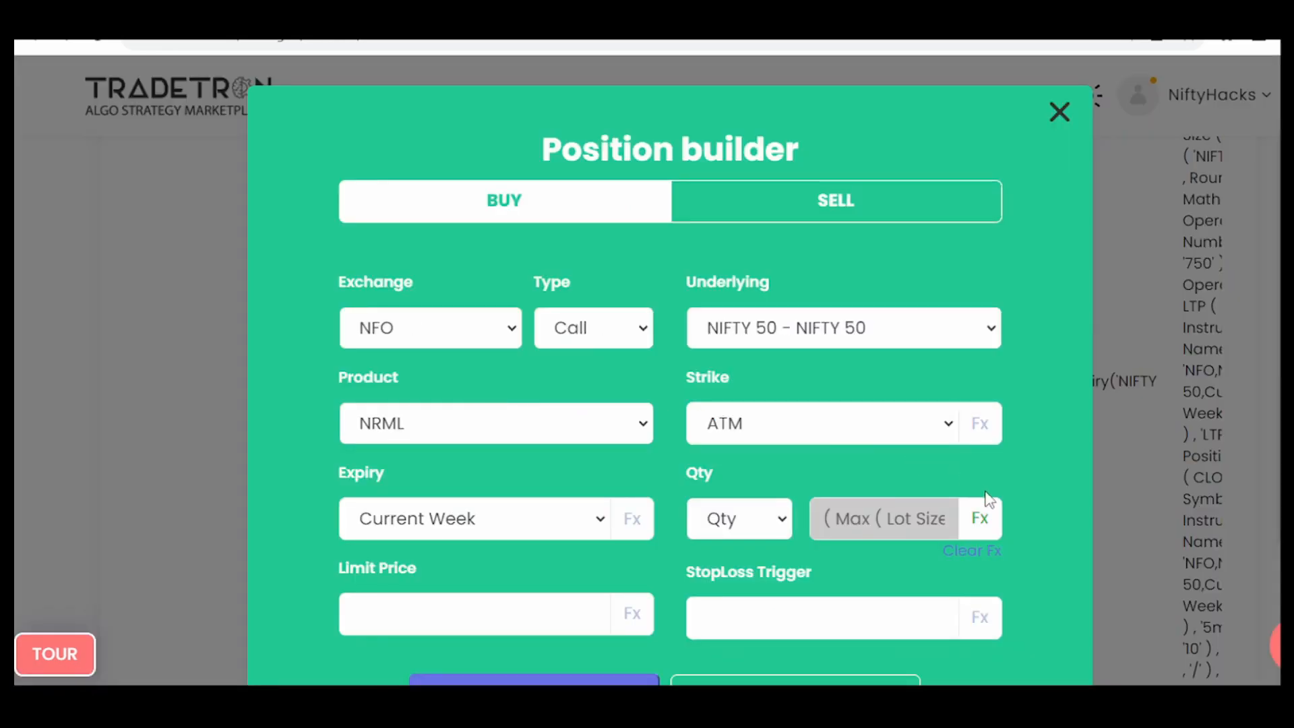
left_click(981, 518)
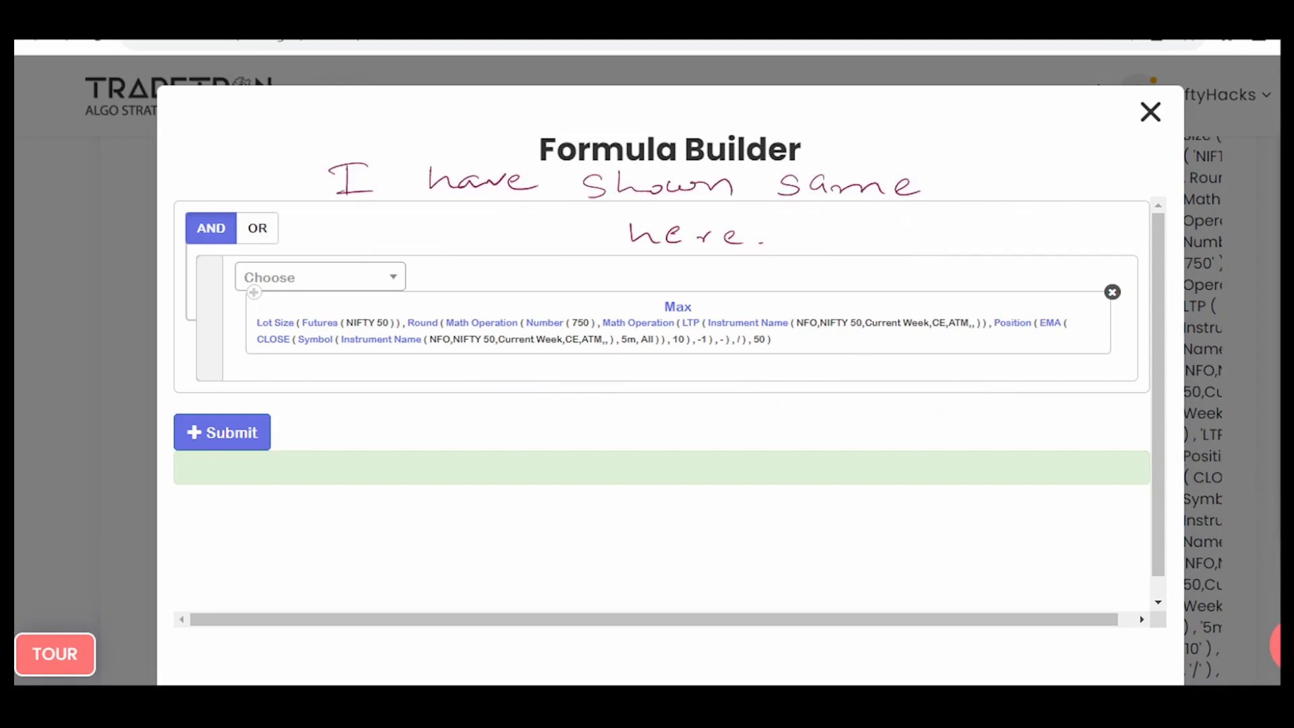
Write a note over the quantity formula on taking extra lots to keep SL around 750, and circle the 750 value.
left_click_drag(674, 259, 702, 271)
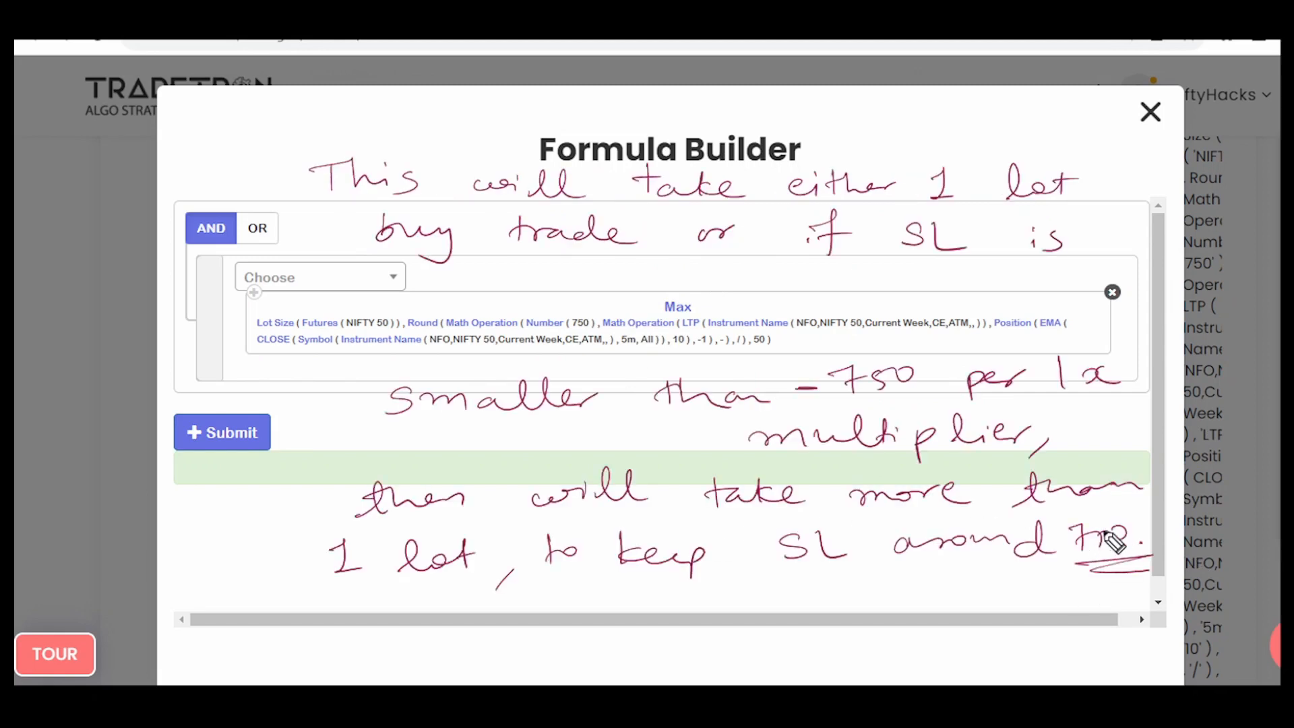
mouse_move(1099, 534)
left_mouse_down()
mouse_move(1095, 554)
mouse_move(1114, 530)
left_mouse_up()
left_click_drag(581, 305, 592, 331)
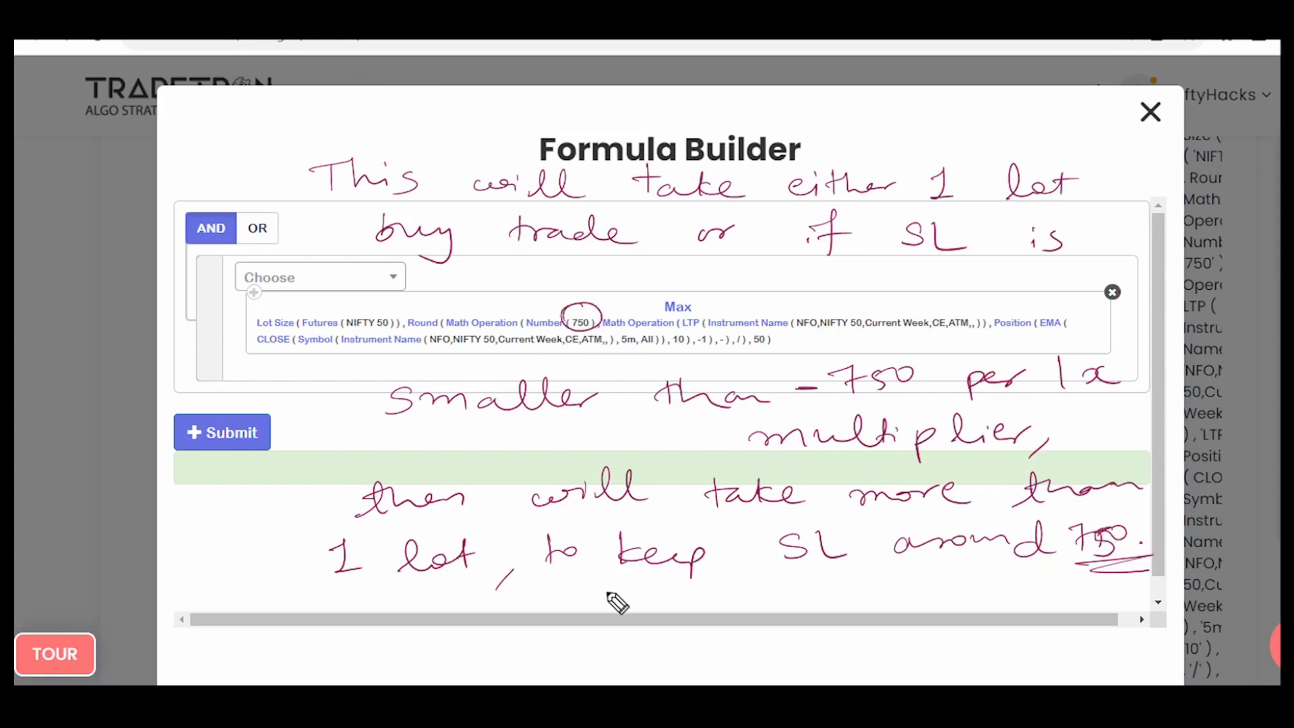
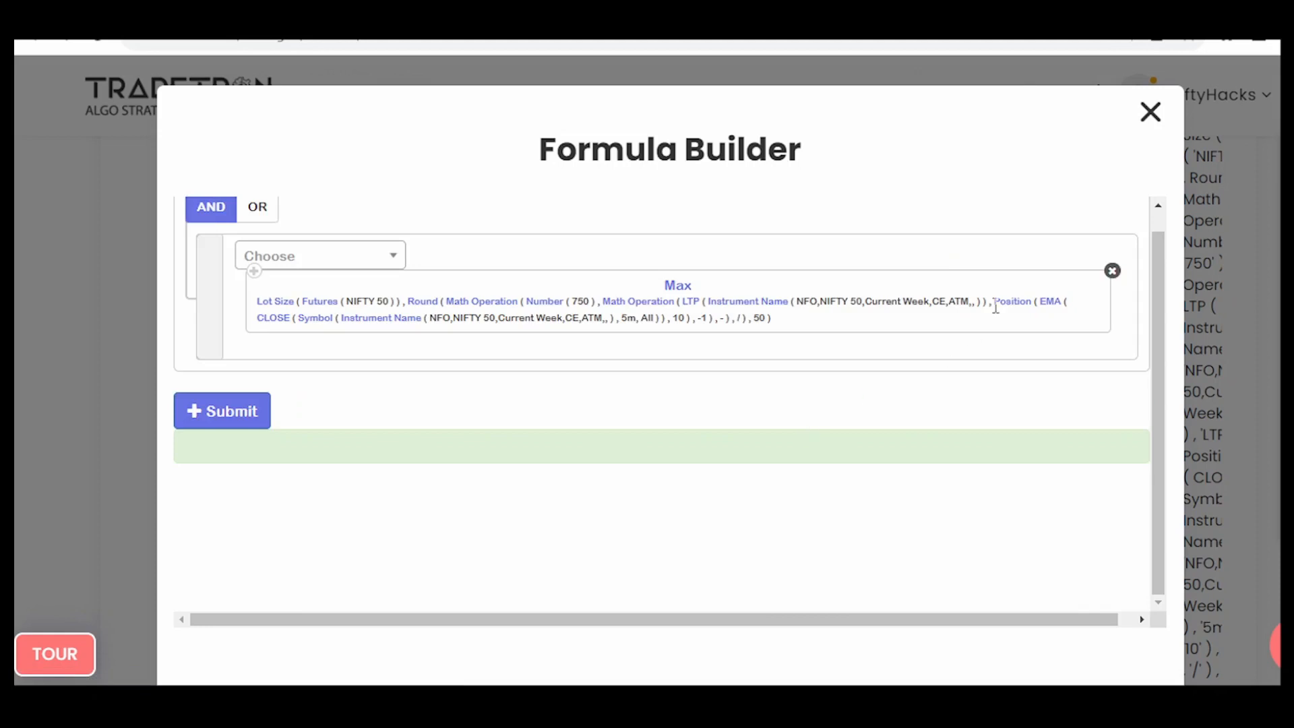
Inspect the Position and EMA keyword parameters of the quantity formula and leave them without changes.
left_click(1012, 302)
left_click(496, 372)
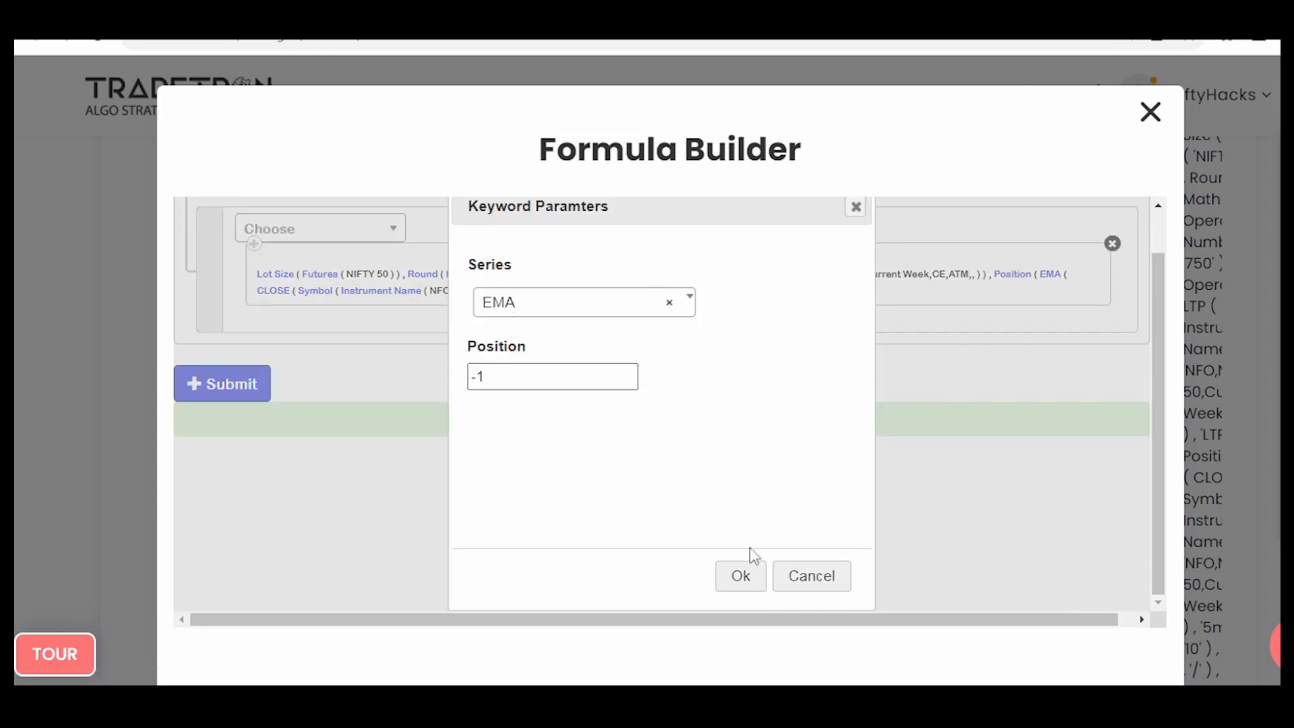
left_click(804, 575)
left_click(1049, 303)
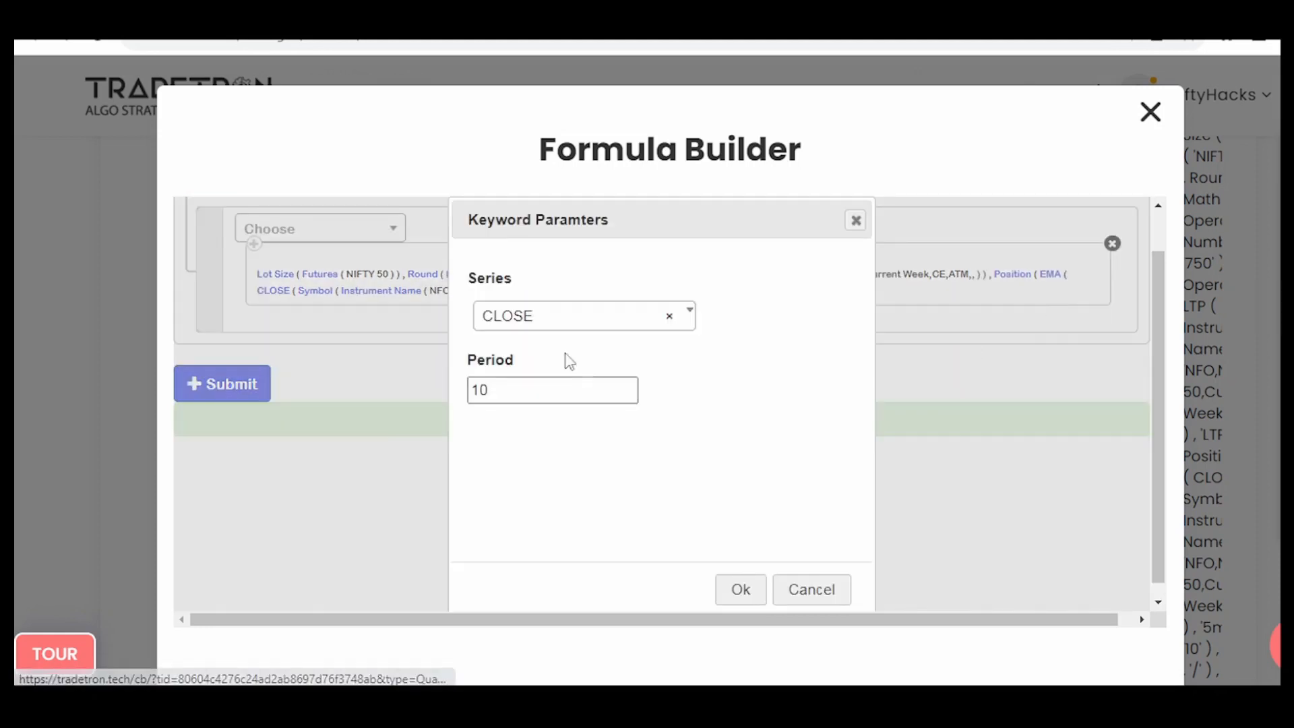
left_click(797, 586)
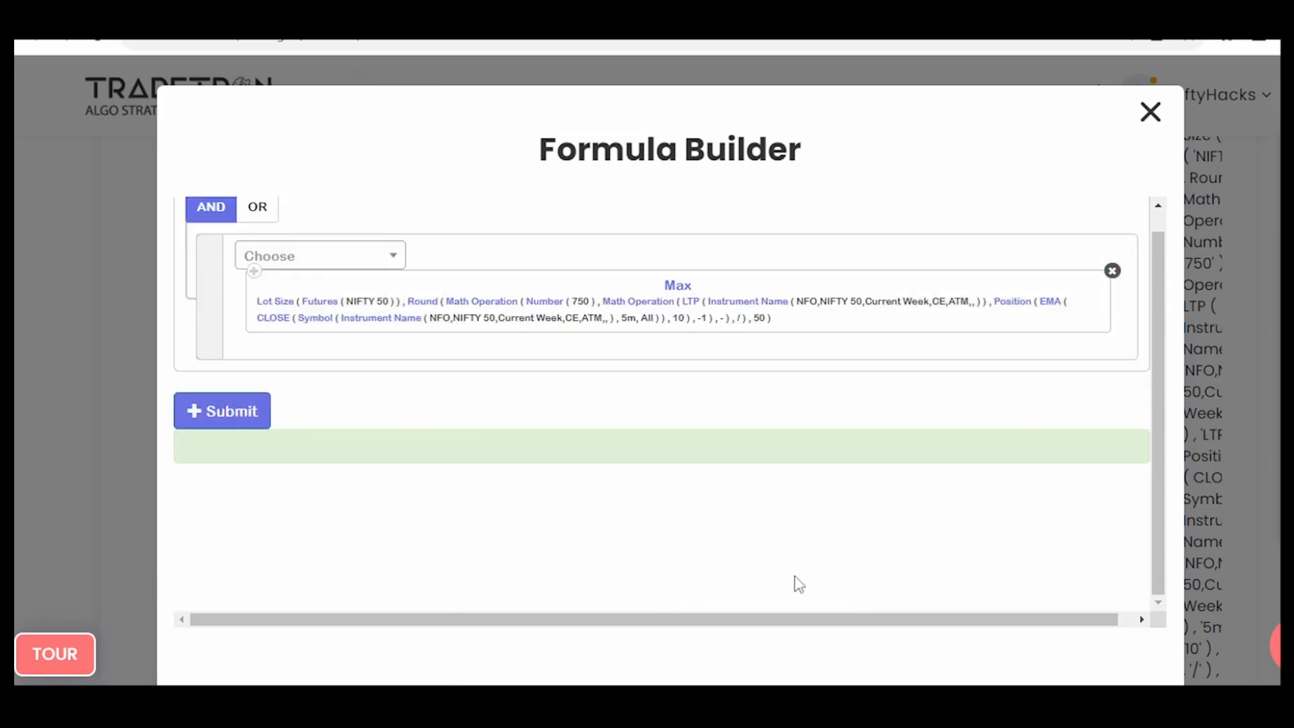
Inspect the Symbol and second Instrument Name parameters in the quantity formula, and close the Formula Builder and Position builder without submitting.
left_click(307, 322)
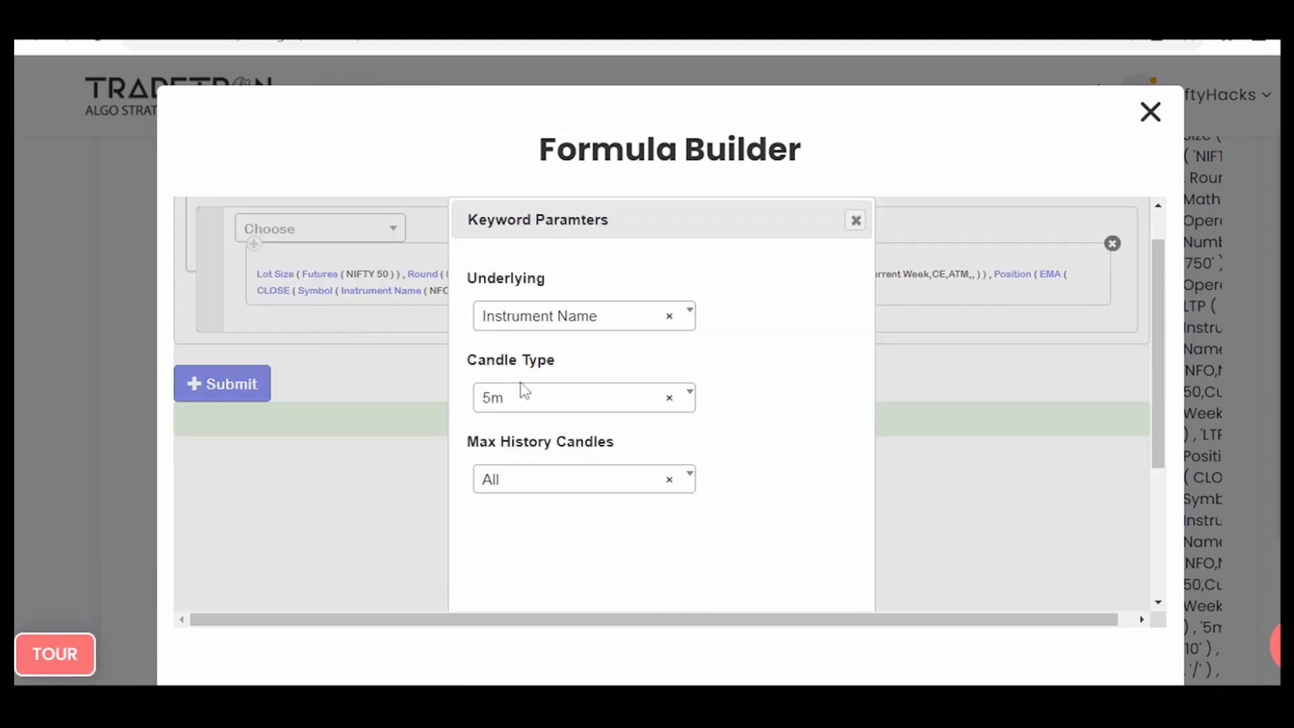
scroll(738, 542, "down", 3)
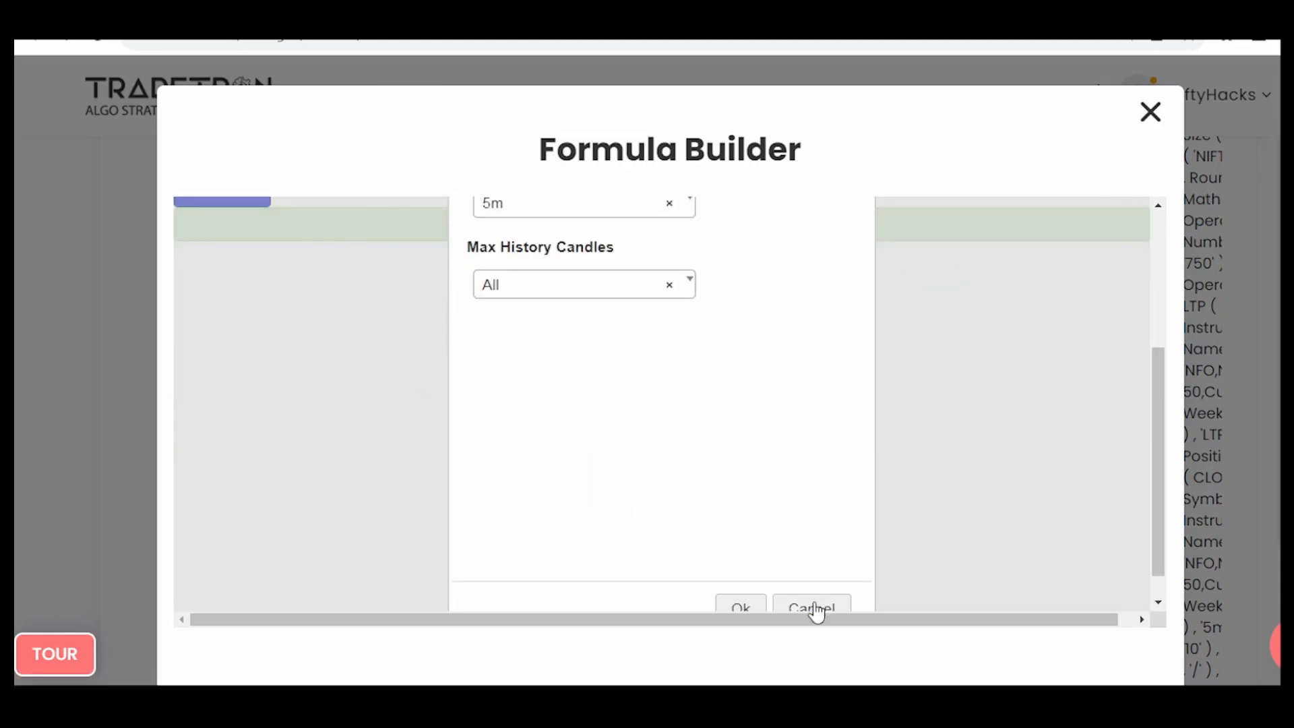
left_click(810, 604)
left_click(353, 323)
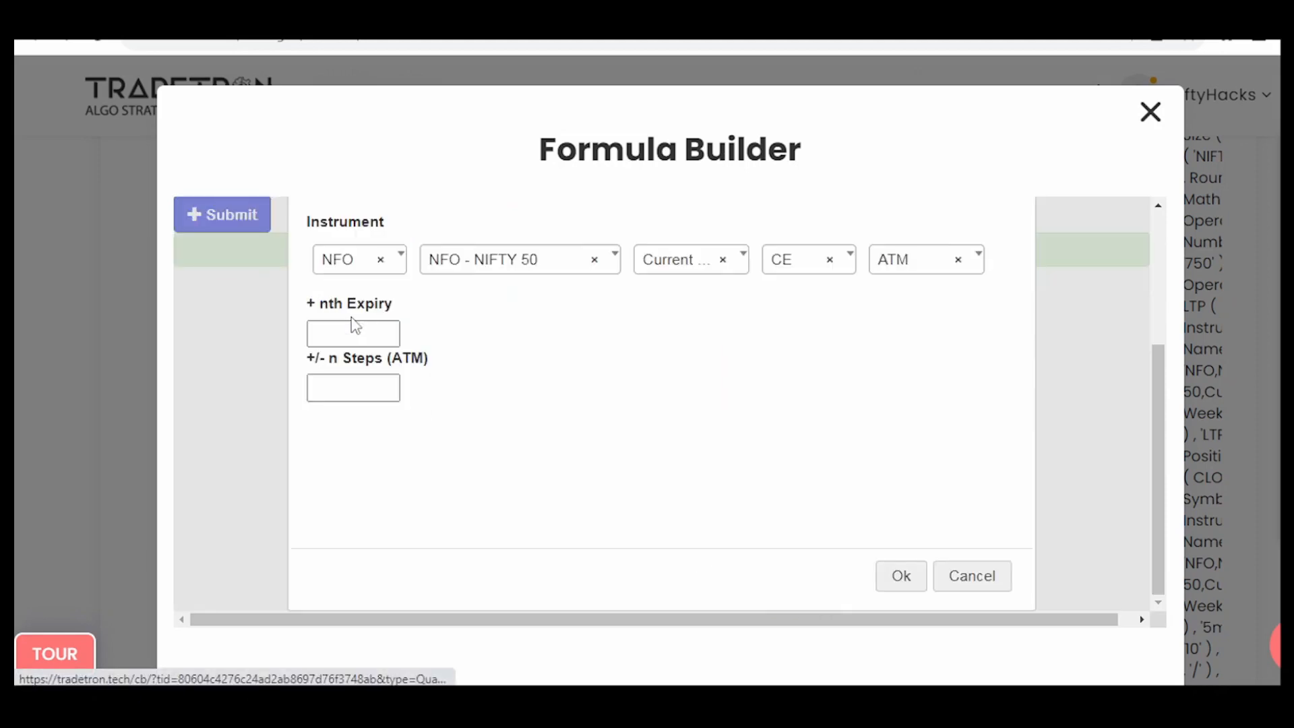
left_click(960, 584)
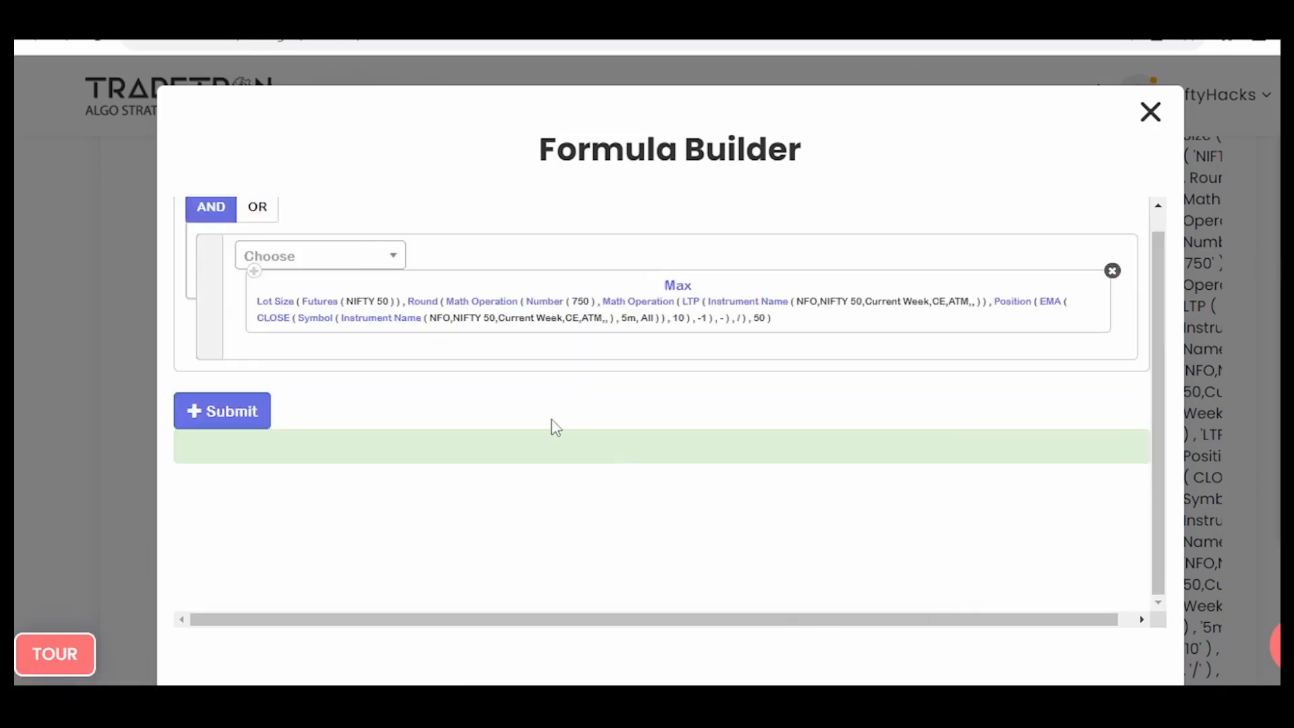
scroll(780, 443, "up", 1)
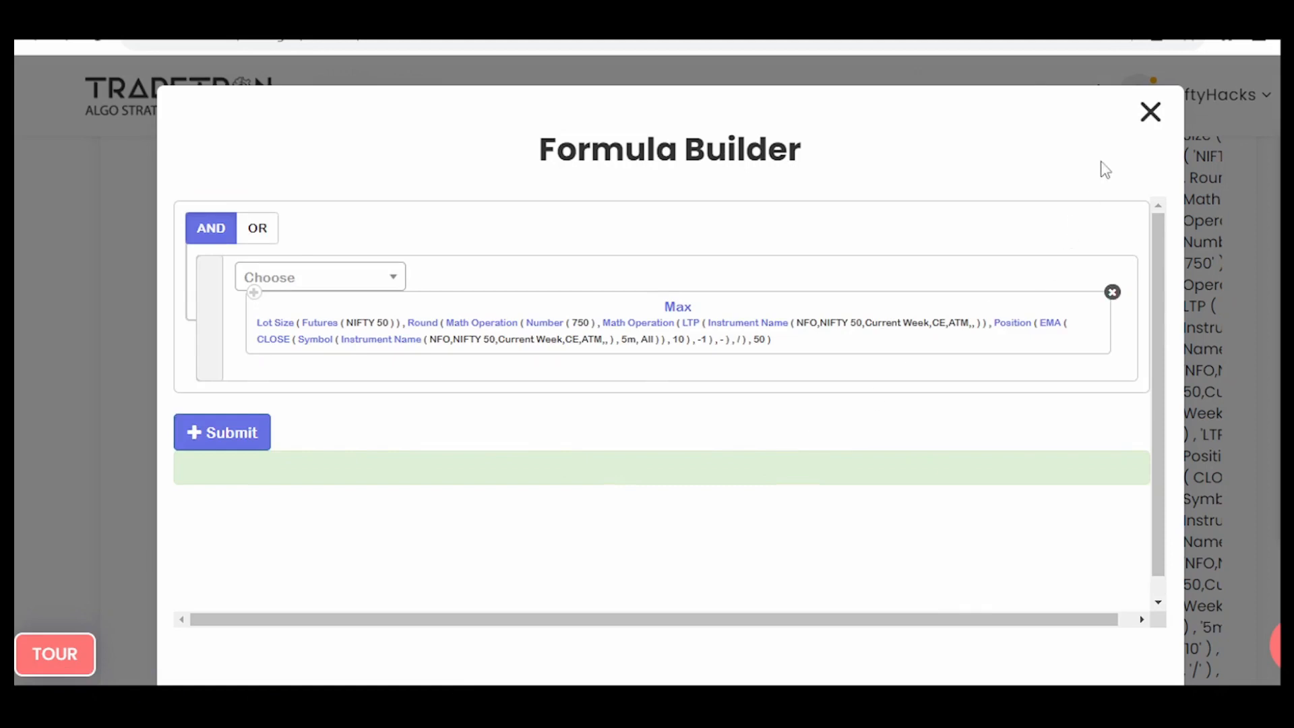
left_click(1145, 116)
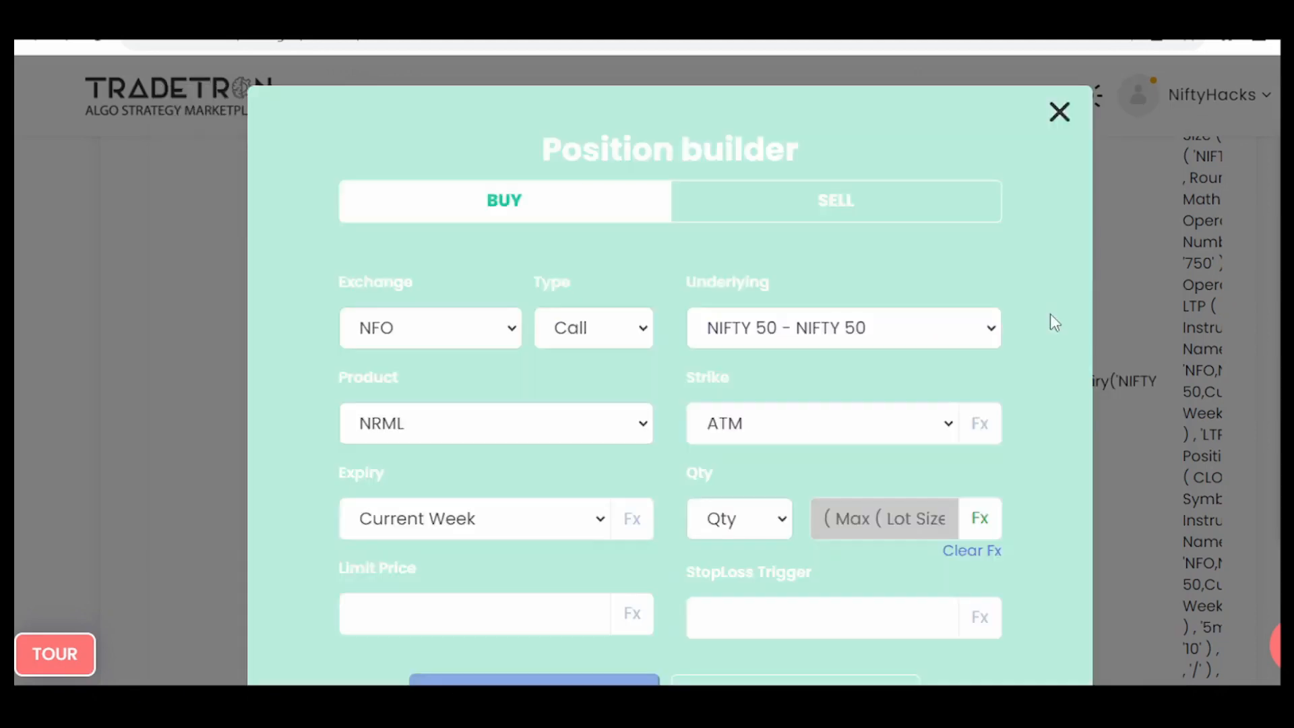
left_click(1060, 113)
Open the runtime variable cesInf of the Set 1 entry for editing and show its value formula in the Formula Builder.
scroll(189, 399, "up", 5)
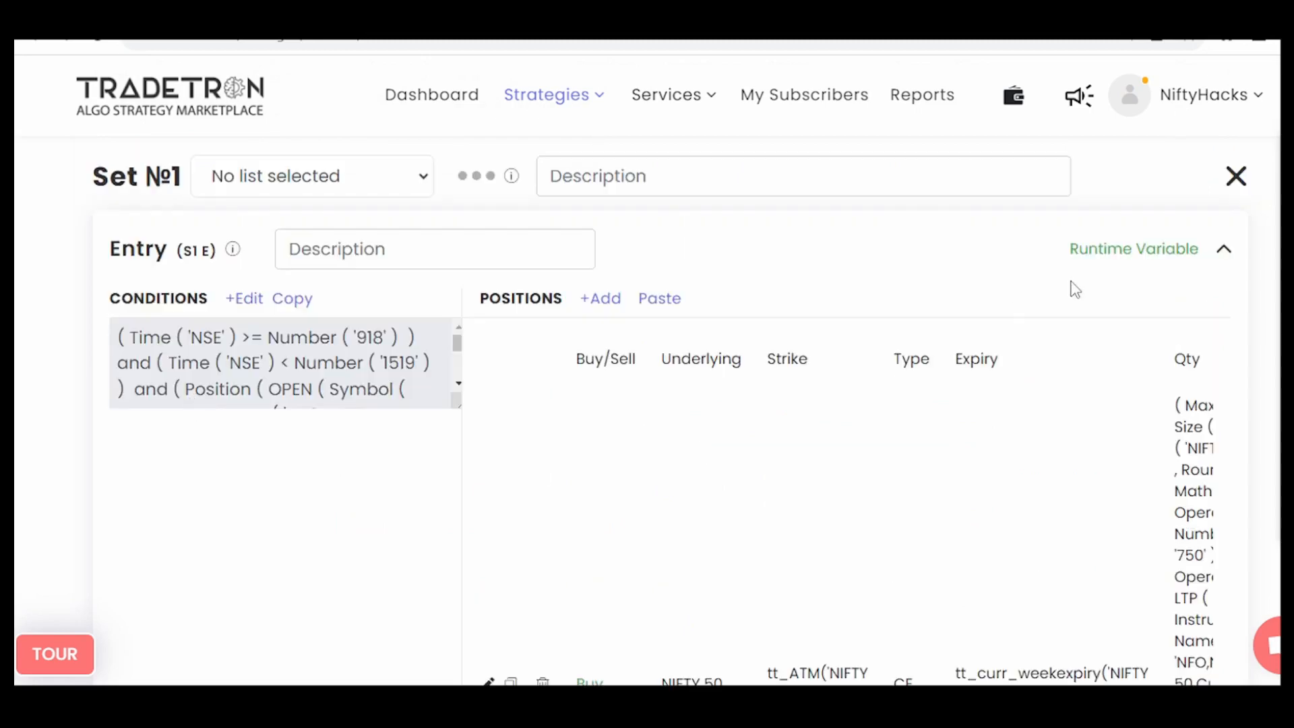
left_click(1117, 250)
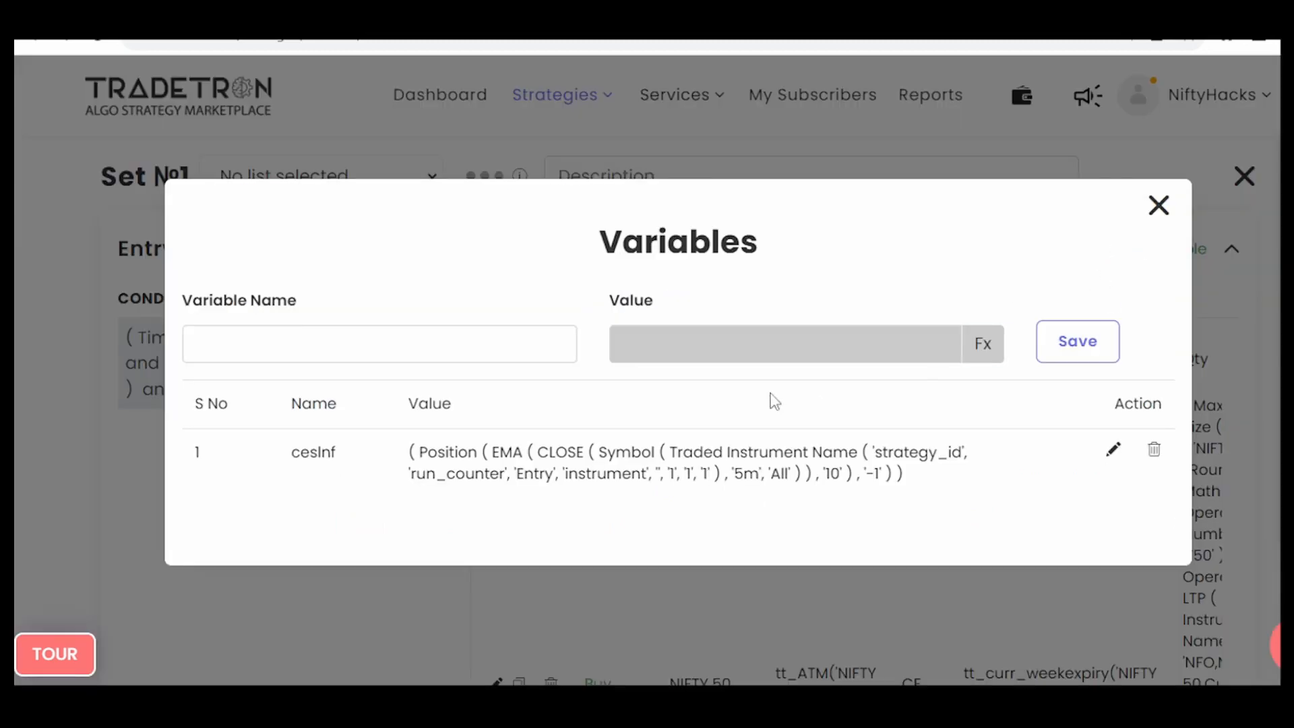
double_click(329, 462)
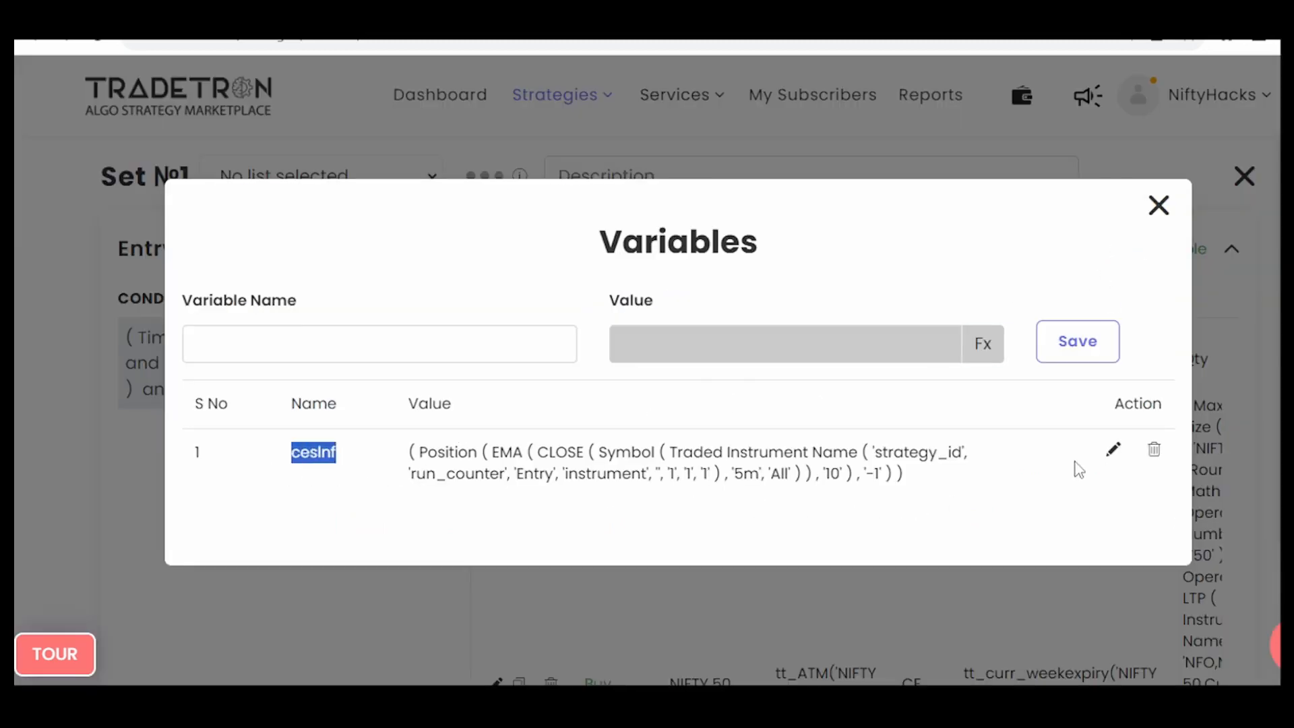
left_click(1112, 451)
left_click(982, 351)
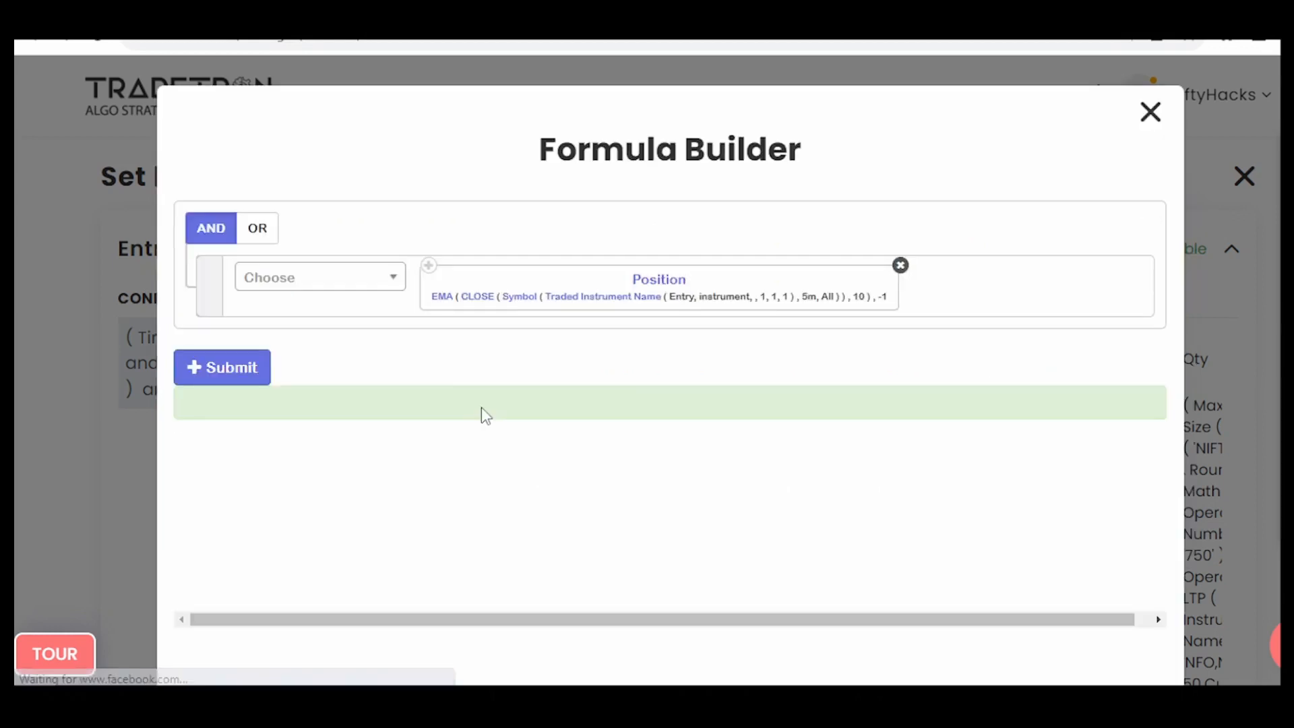
Inspect the Position, EMA and Symbol keyword parameters of the cesInf formula, closing each without changes.
left_click(640, 295)
left_click(856, 222)
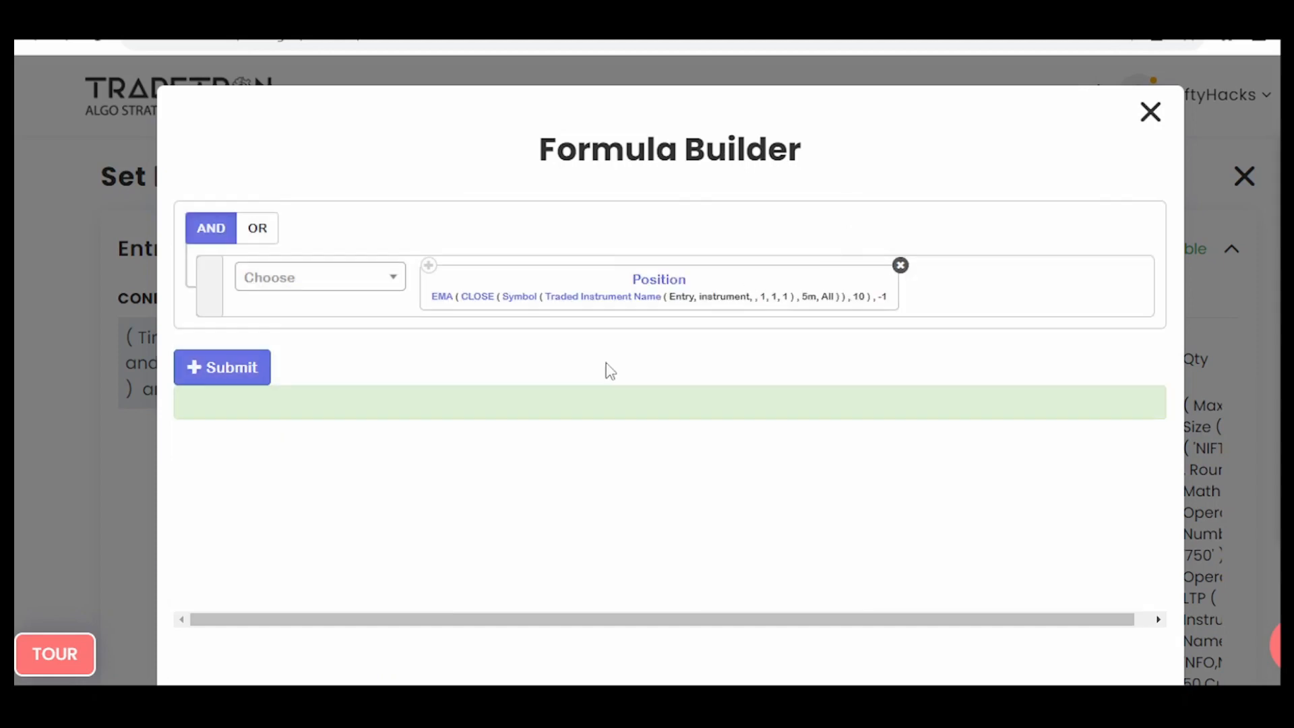
left_click(442, 297)
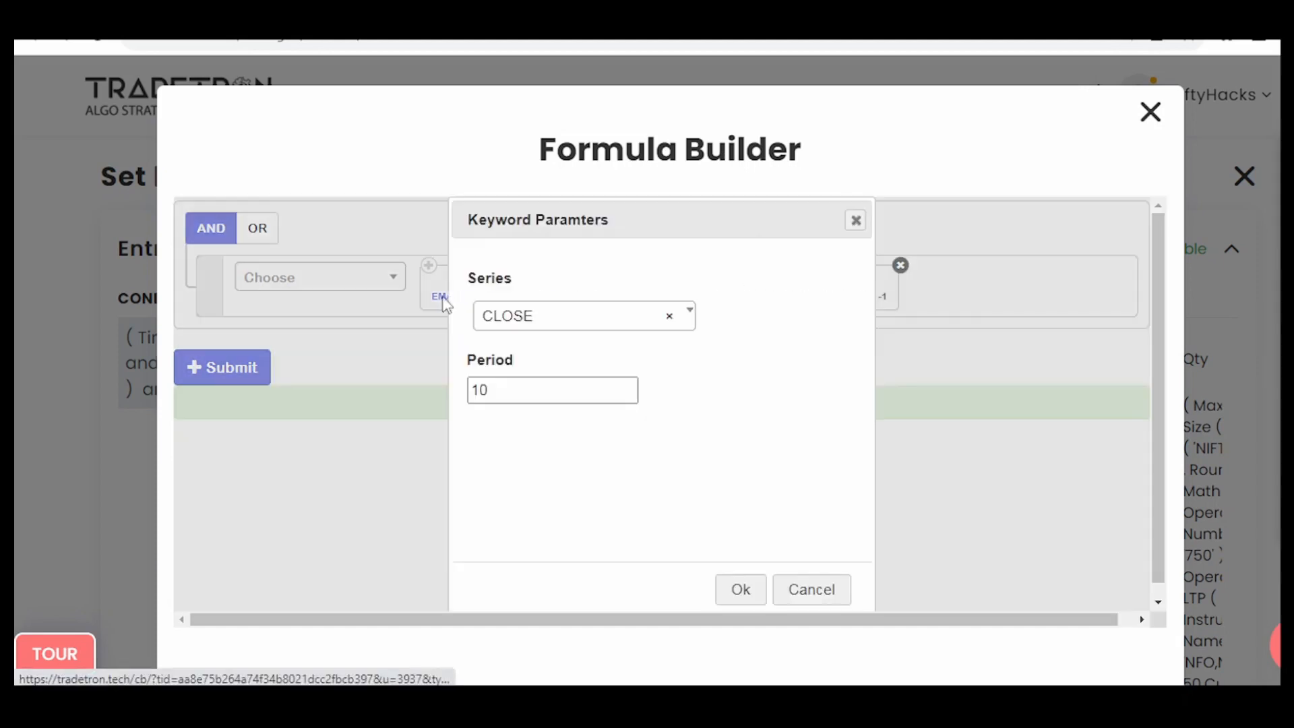
left_click(853, 221)
left_click(531, 297)
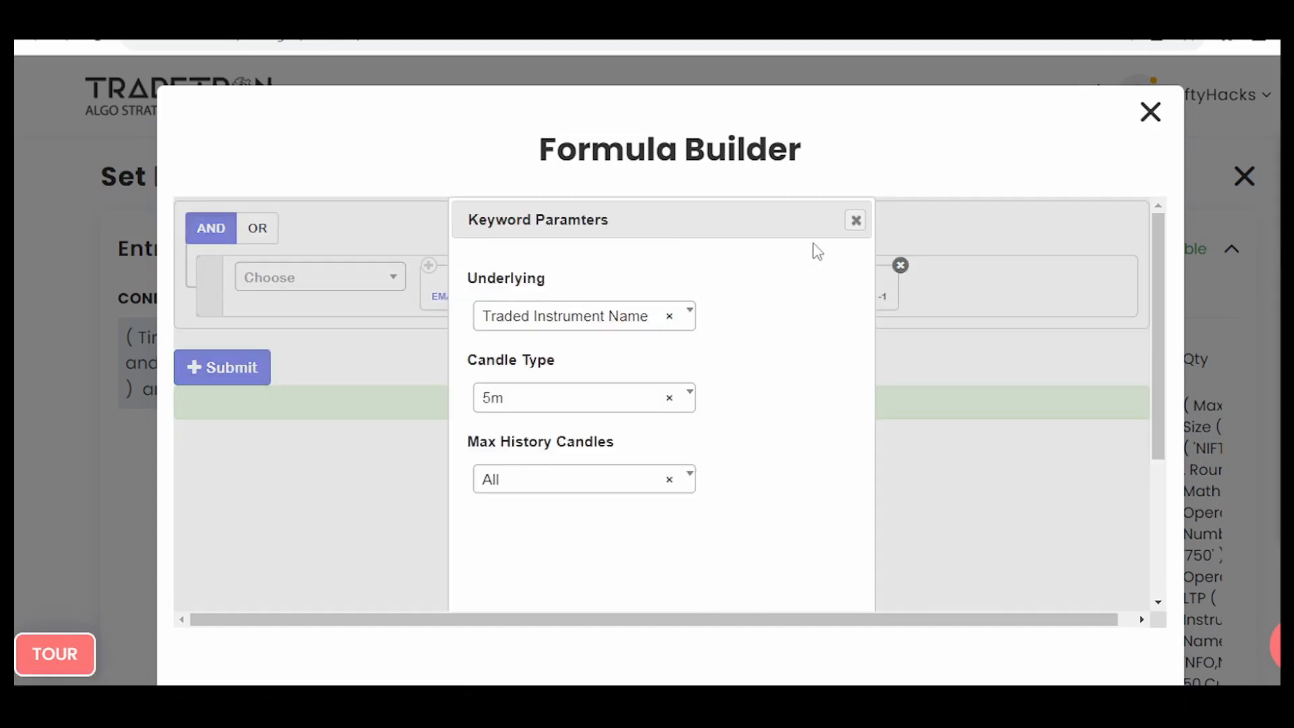
left_click(856, 221)
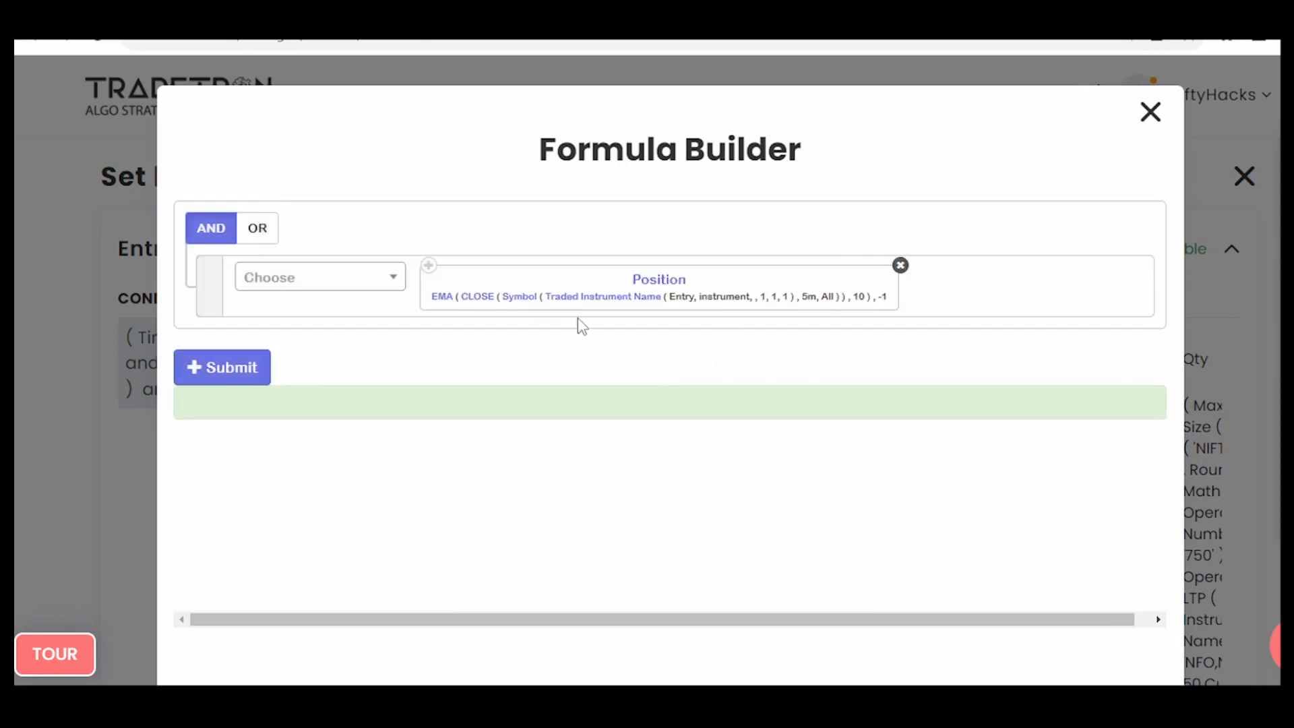
Open the Traded Instrument Name parameters, write "Don't forget to add Underlying" with an arrow to the Underlying field, and clear the note.
left_click(578, 301)
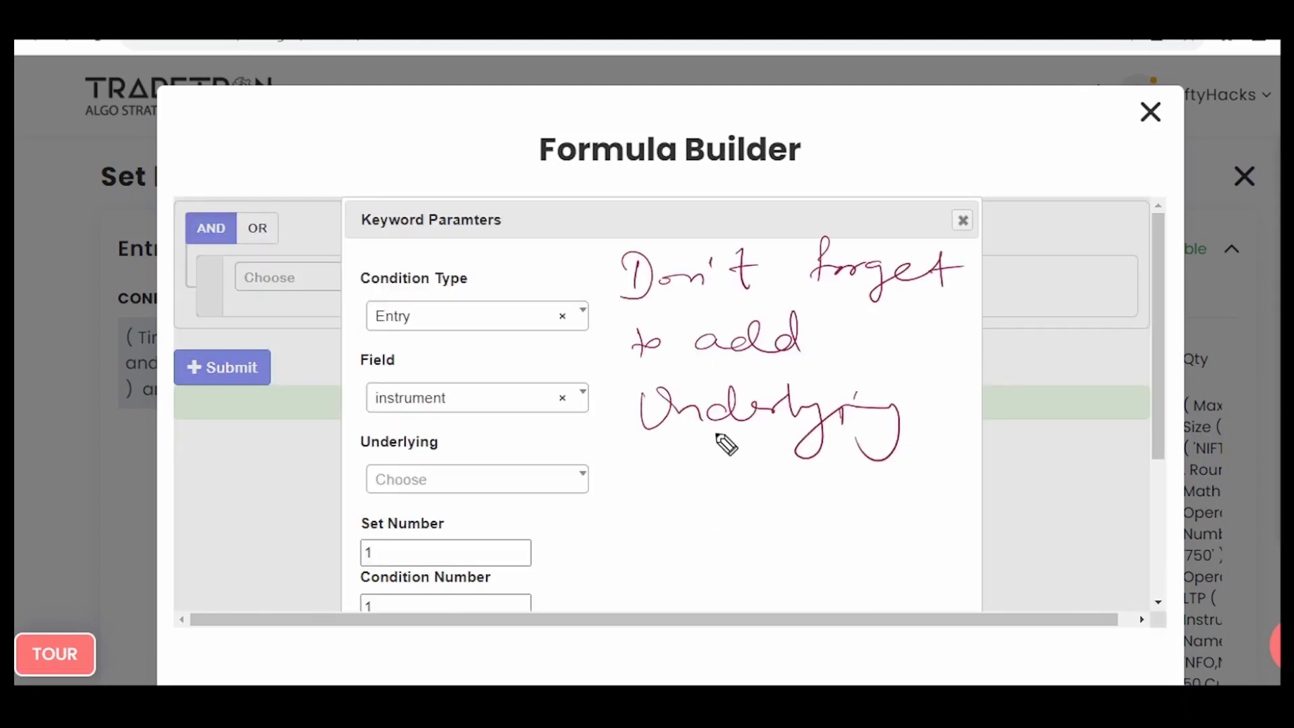
left_click_drag(716, 434, 656, 477)
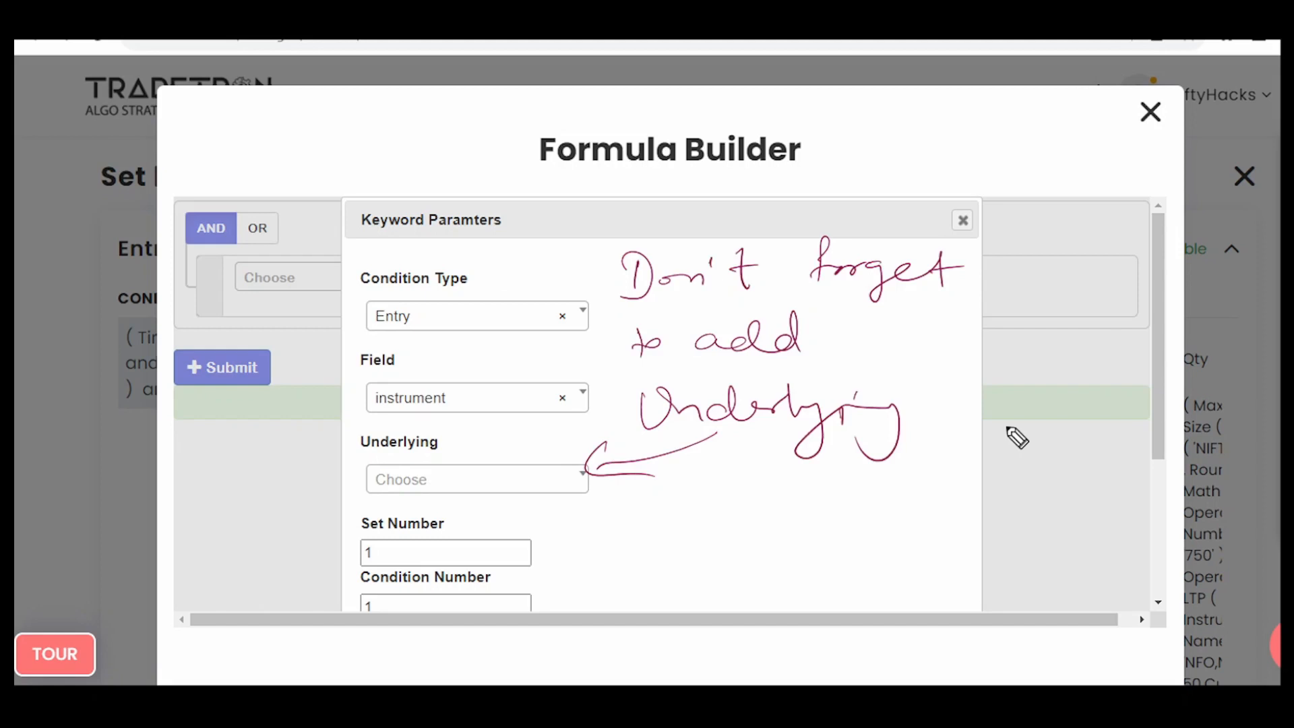
key("Escape")
Review the set, condition and leg numbers of the traded instrument, and close the Formula Builder and Variables without saving.
scroll(761, 383, "down", 2)
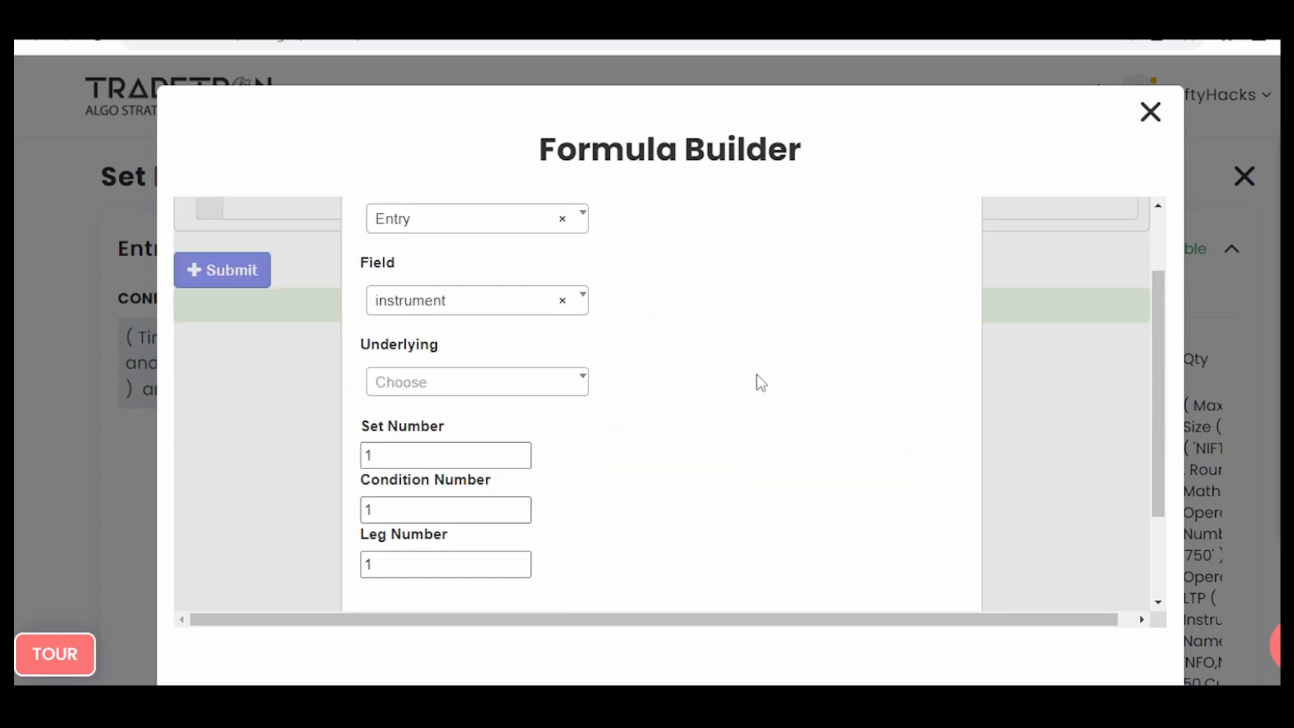
scroll(759, 382, "down", 2)
left_click(916, 610)
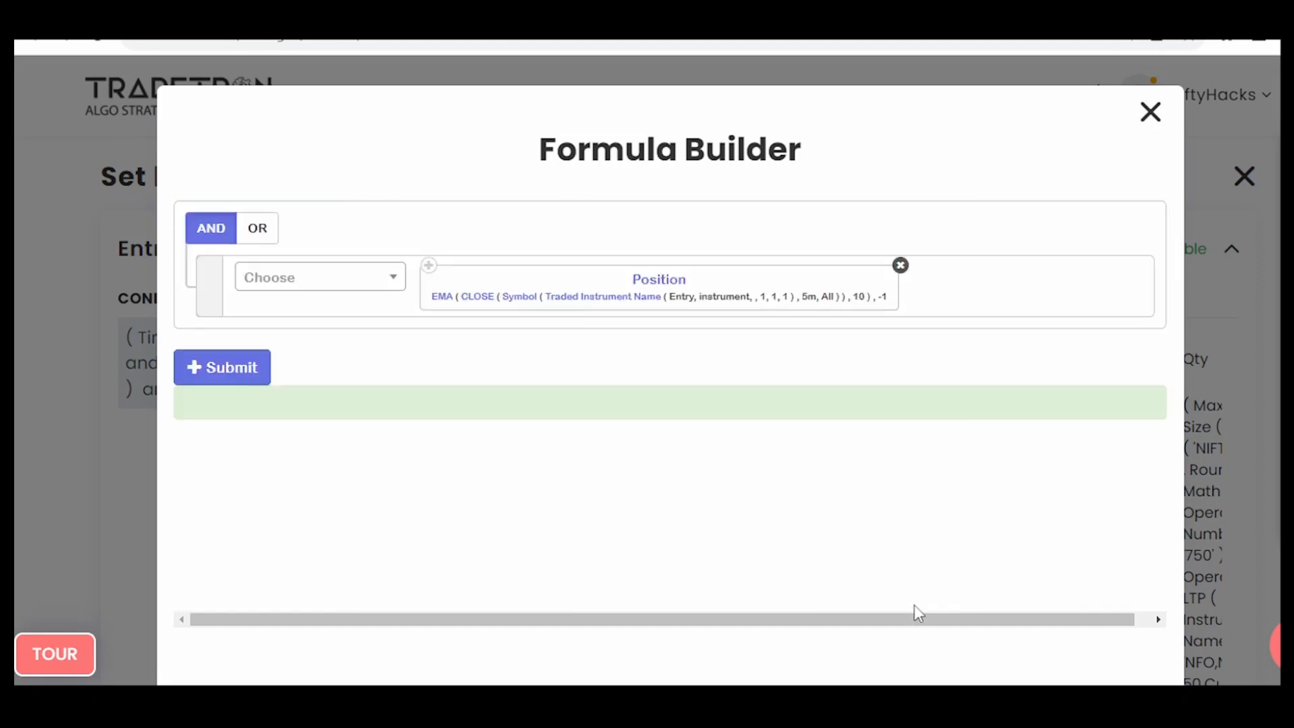
left_click(1151, 112)
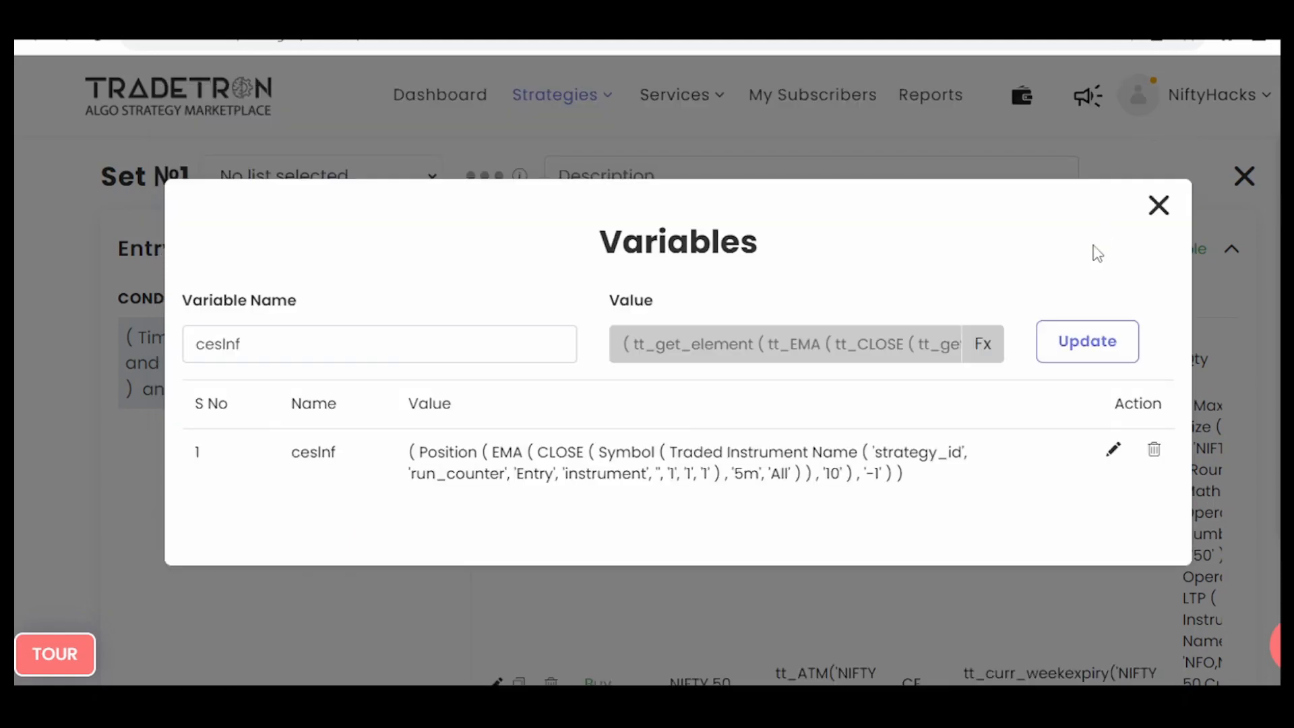
left_click(1163, 216)
Open the Set 1 exit conditions and check the variable name used by the Get Runtime keyword.
scroll(54, 498, "down", 10)
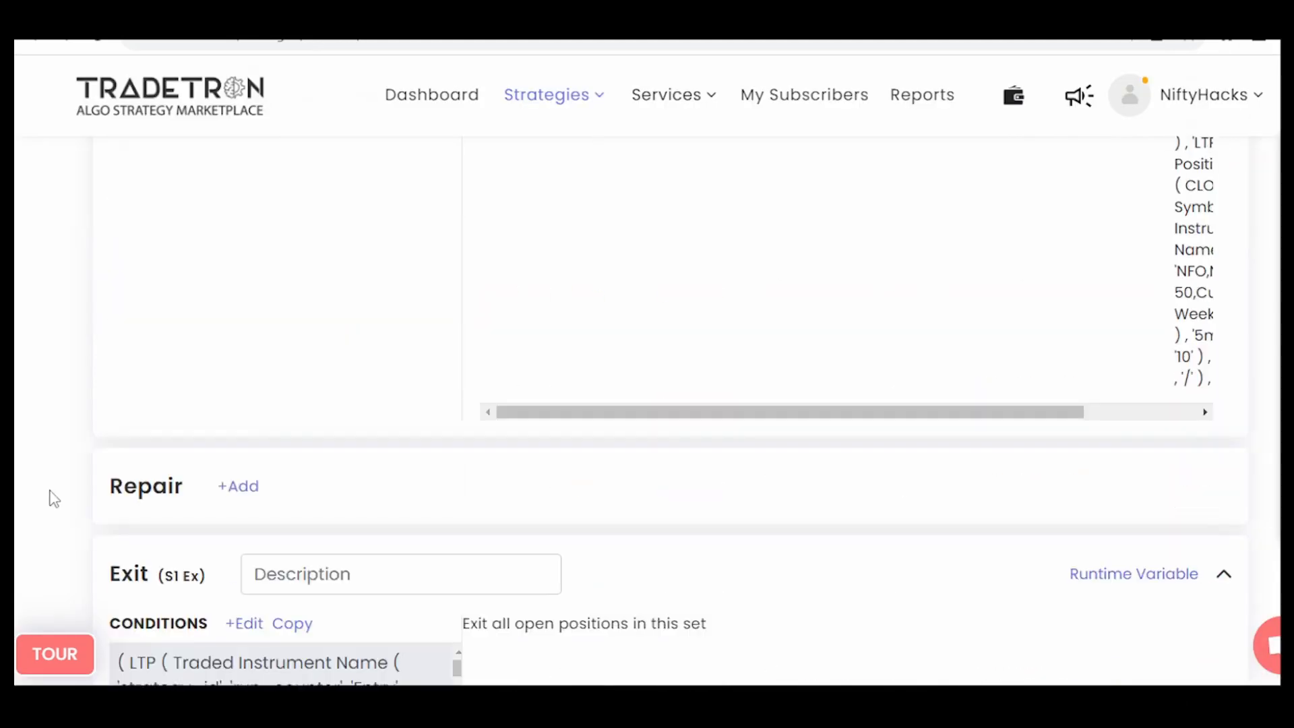
scroll(54, 498, "down", 3)
left_click(246, 431)
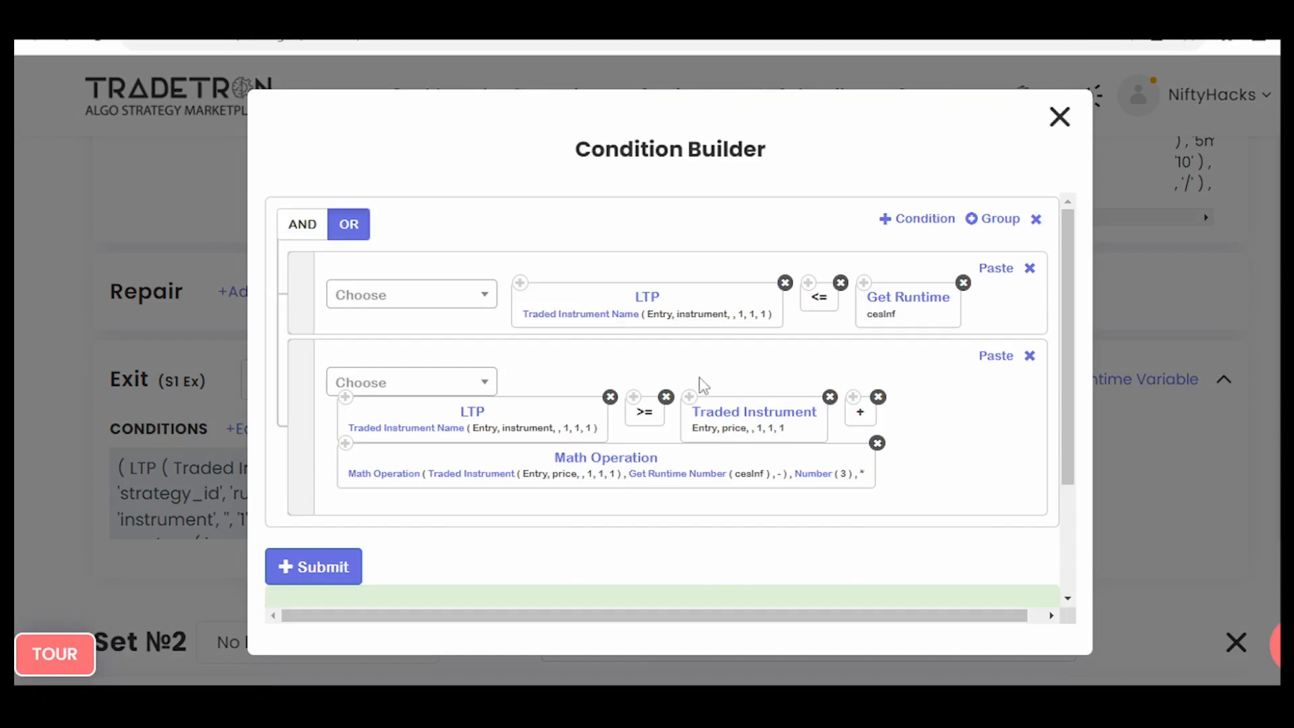
left_click(918, 311)
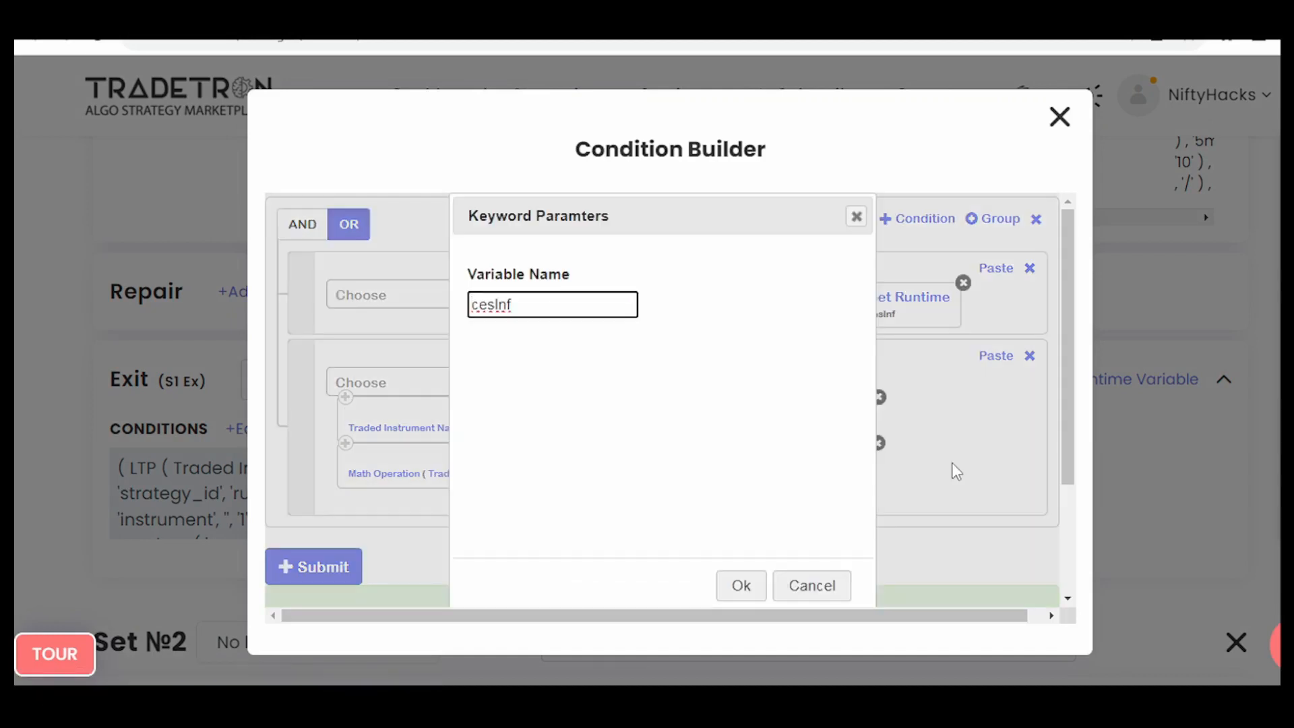
left_click(856, 217)
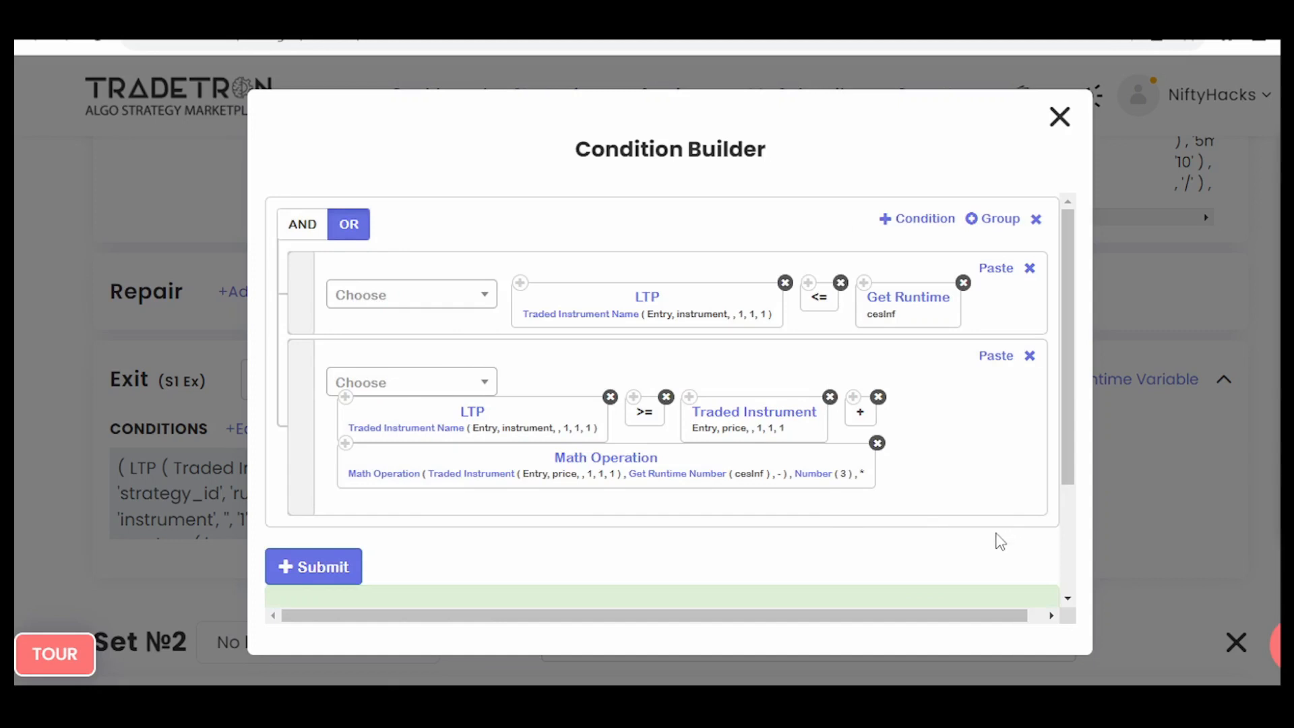
Mark the first exit condition with a circled handwritten "SL" and the second one with a circled "TGT".
left_click_drag(648, 259, 627, 282)
mouse_move(668, 251)
left_mouse_down()
mouse_move(697, 281)
mouse_move(621, 275)
left_mouse_up()
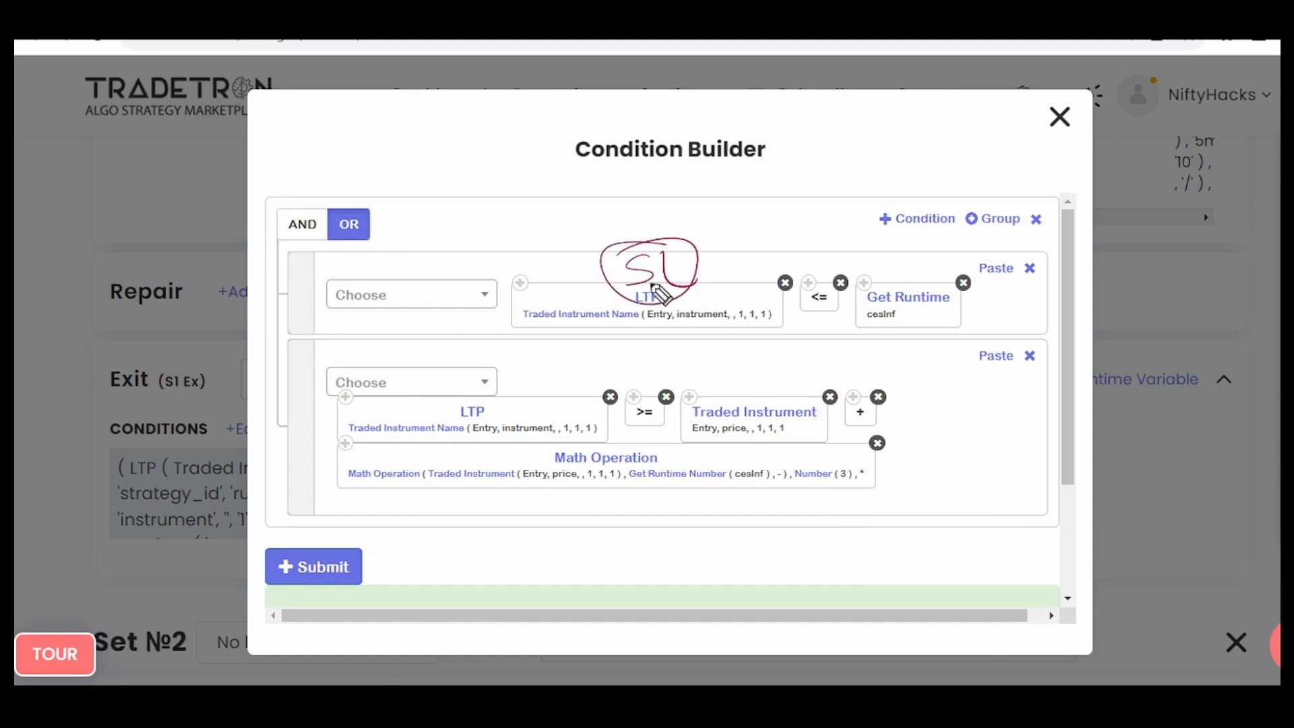
mouse_move(910, 413)
left_mouse_down()
mouse_move(1000, 422)
mouse_move(942, 466)
mouse_move(991, 385)
left_mouse_up()
Write the ratio 1:3 over the exit conditions, circle both numbers and draw arrows from 1 to SL and from 3 to TGT.
mouse_move(424, 260)
left_mouse_down()
mouse_move(459, 276)
mouse_move(478, 246)
mouse_move(515, 249)
mouse_move(521, 269)
left_mouse_up()
left_click(477, 261)
mouse_move(434, 231)
left_mouse_down()
mouse_move(455, 246)
mouse_move(662, 240)
left_mouse_up()
left_click_drag(675, 213, 664, 240)
mouse_move(519, 220)
left_mouse_down()
mouse_move(553, 276)
mouse_move(788, 347)
left_mouse_up()
left_click_drag(870, 350, 933, 380)
left_click_drag(945, 356, 933, 380)
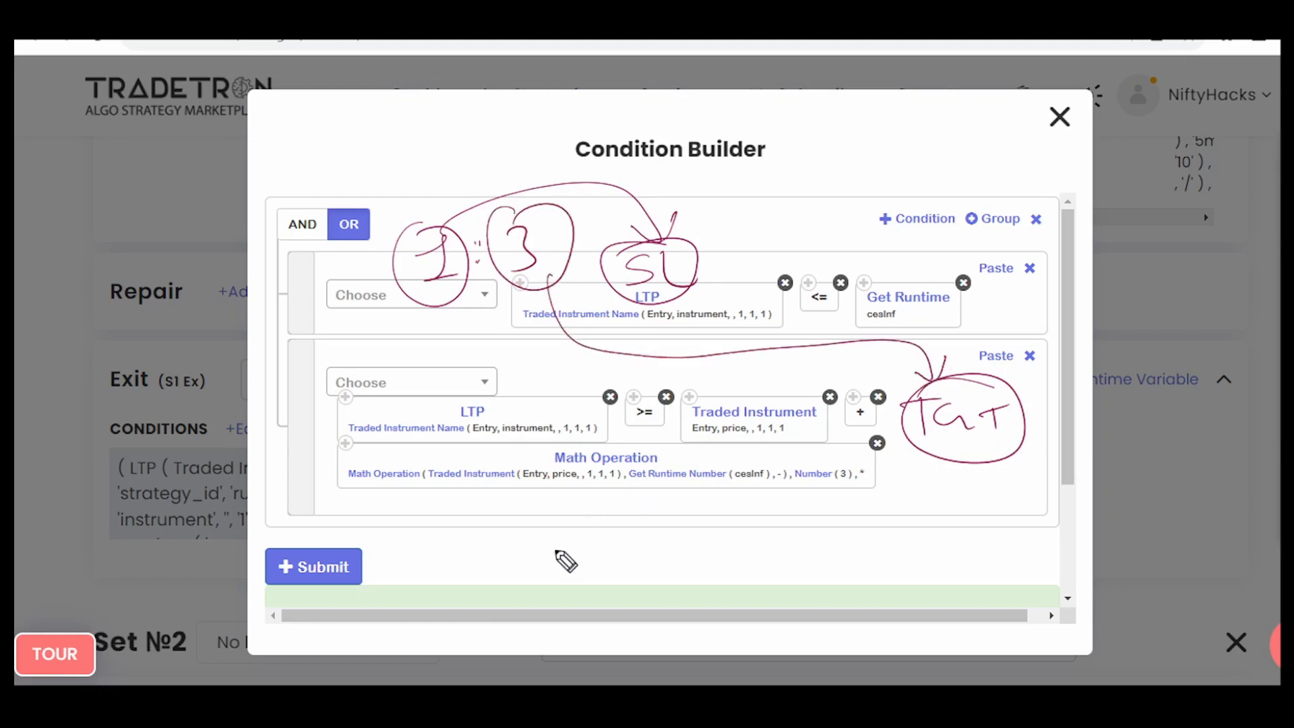
Circle the Number (3) multiplier in the target condition, clear all annotations and close the Condition Builder without submitting.
mouse_move(859, 484)
left_mouse_down()
mouse_move(814, 499)
mouse_move(877, 484)
left_mouse_up()
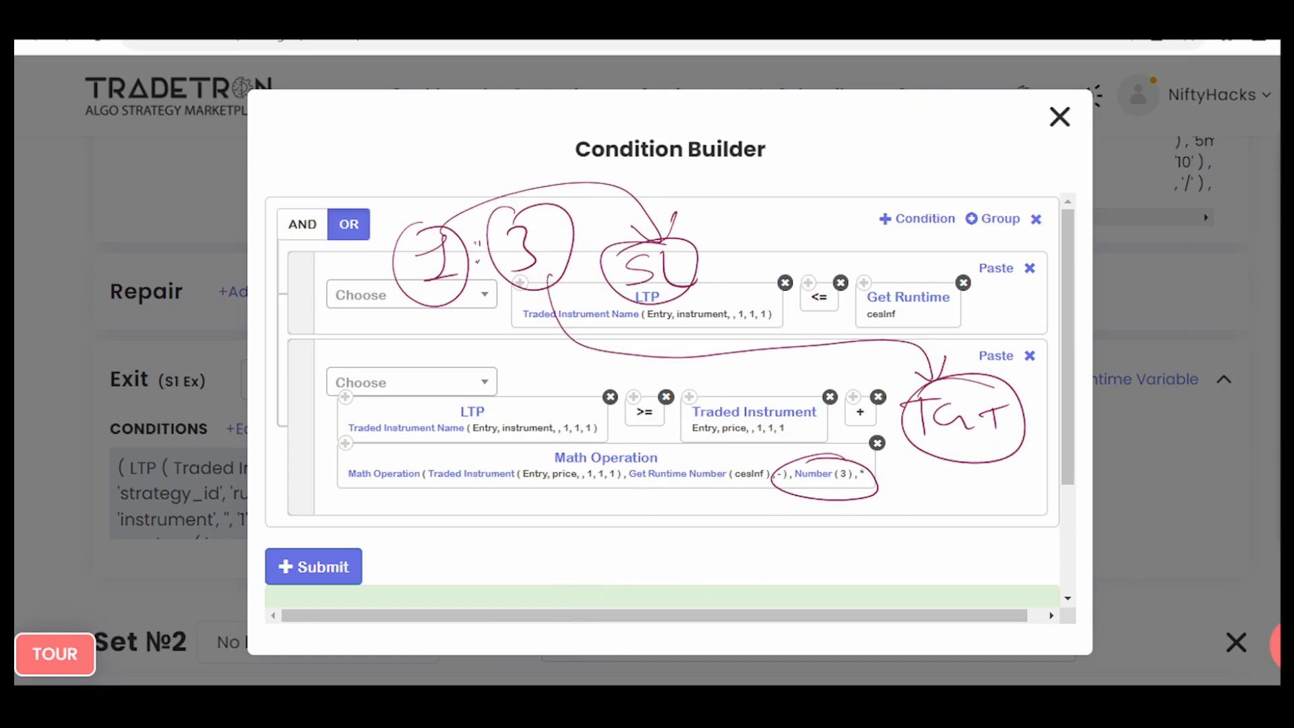
key("Escape")
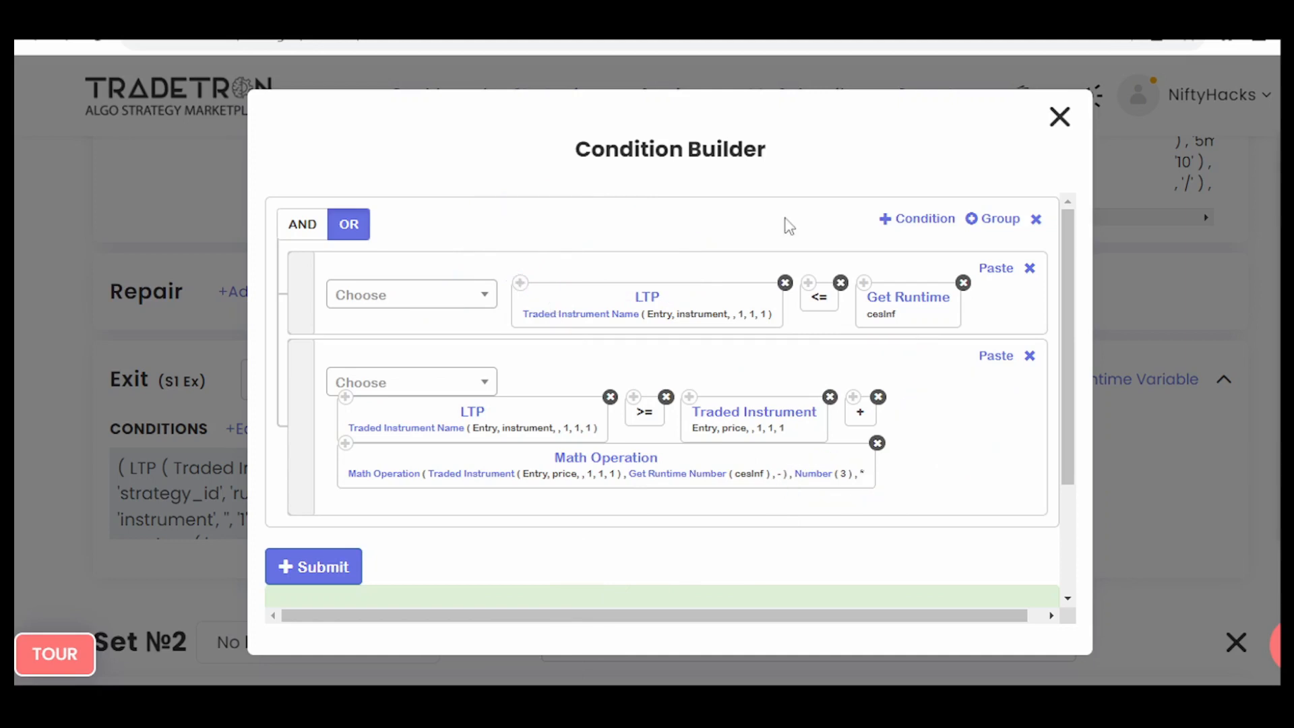
left_click(1061, 118)
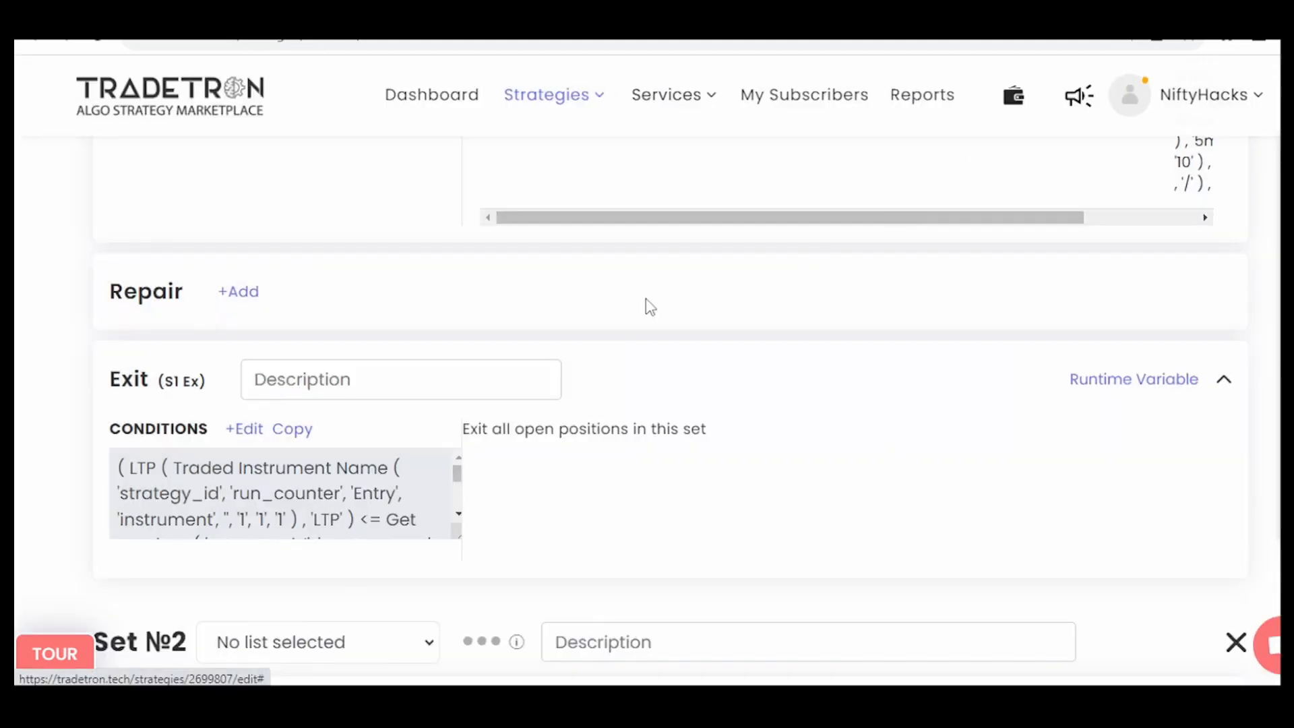
Open the Set 2 entry conditions and set the number in the first Time condition to 920.
scroll(644, 307, "down", 2)
scroll(644, 307, "down", 5)
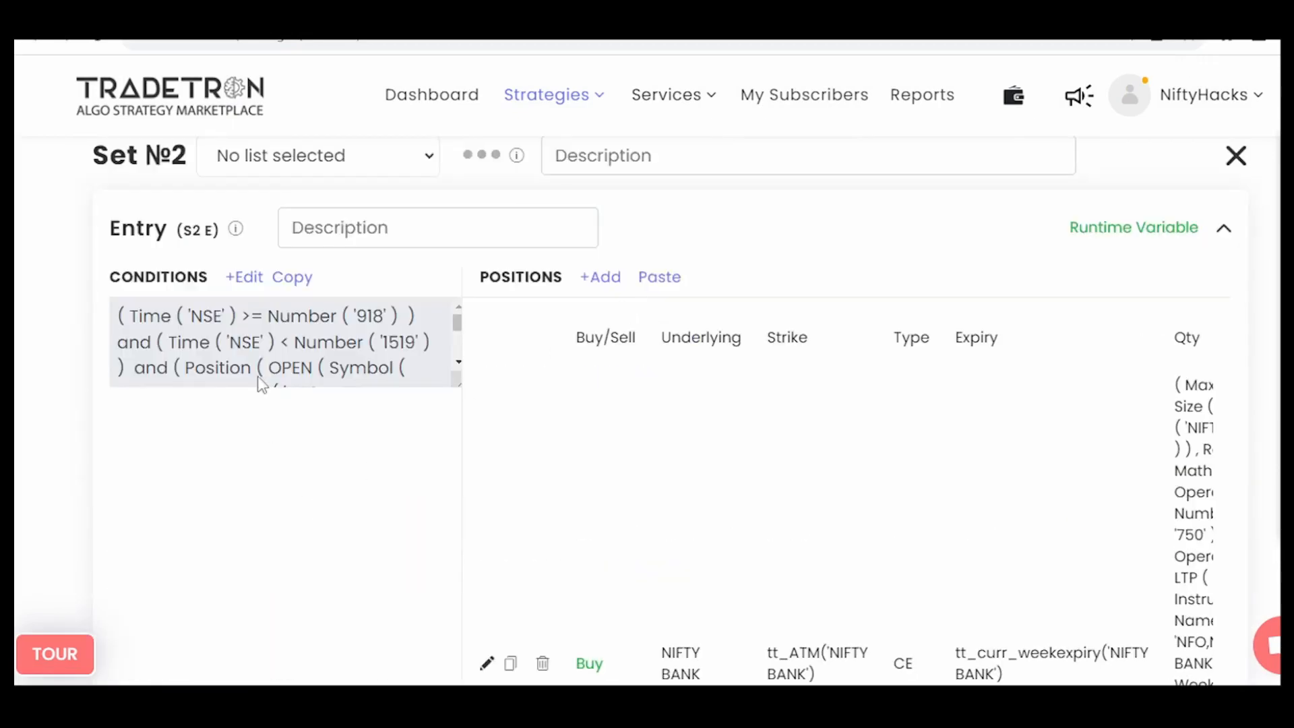
left_click(233, 279)
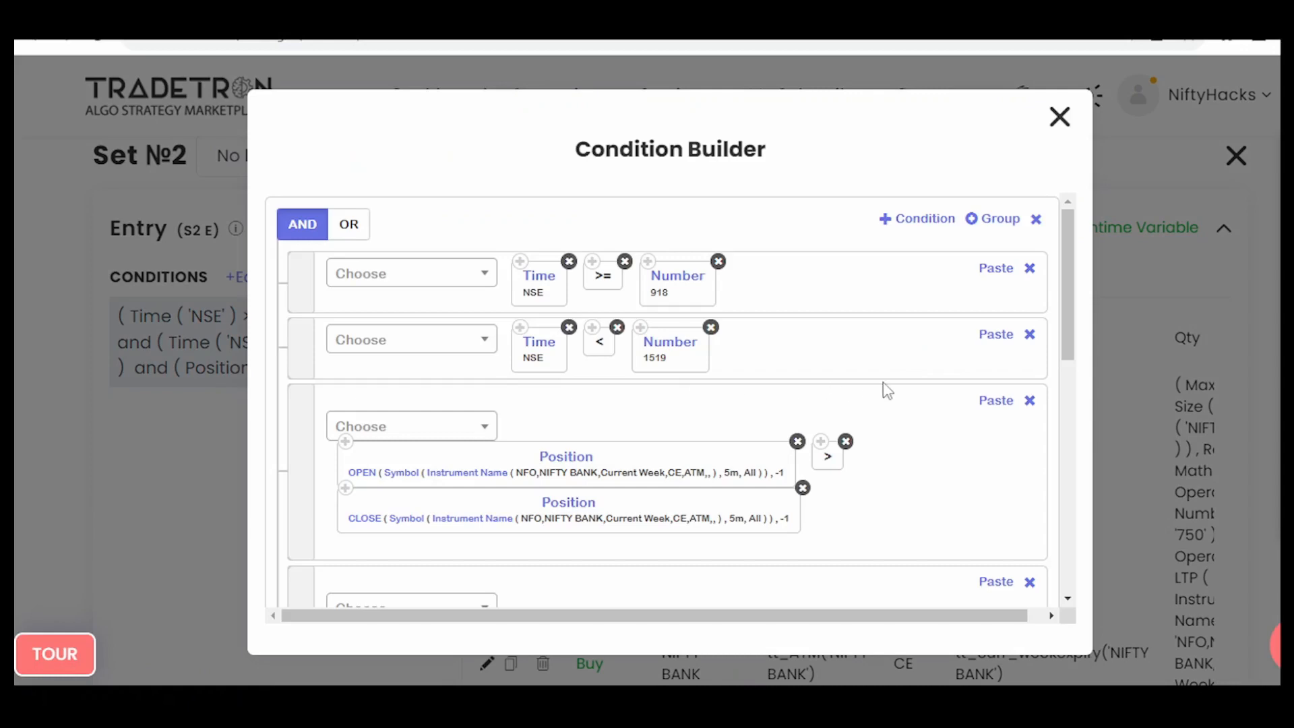
left_click(674, 282)
left_click(486, 304)
key("BackSpace")
key("BackSpace")
type("20")
key("Tab")
key("Return")
Move the Sec condition directly above the OPEN > CLOSE condition in the Set 2 entry conditions and review the conditions below it.
scroll(876, 376, "down", 2)
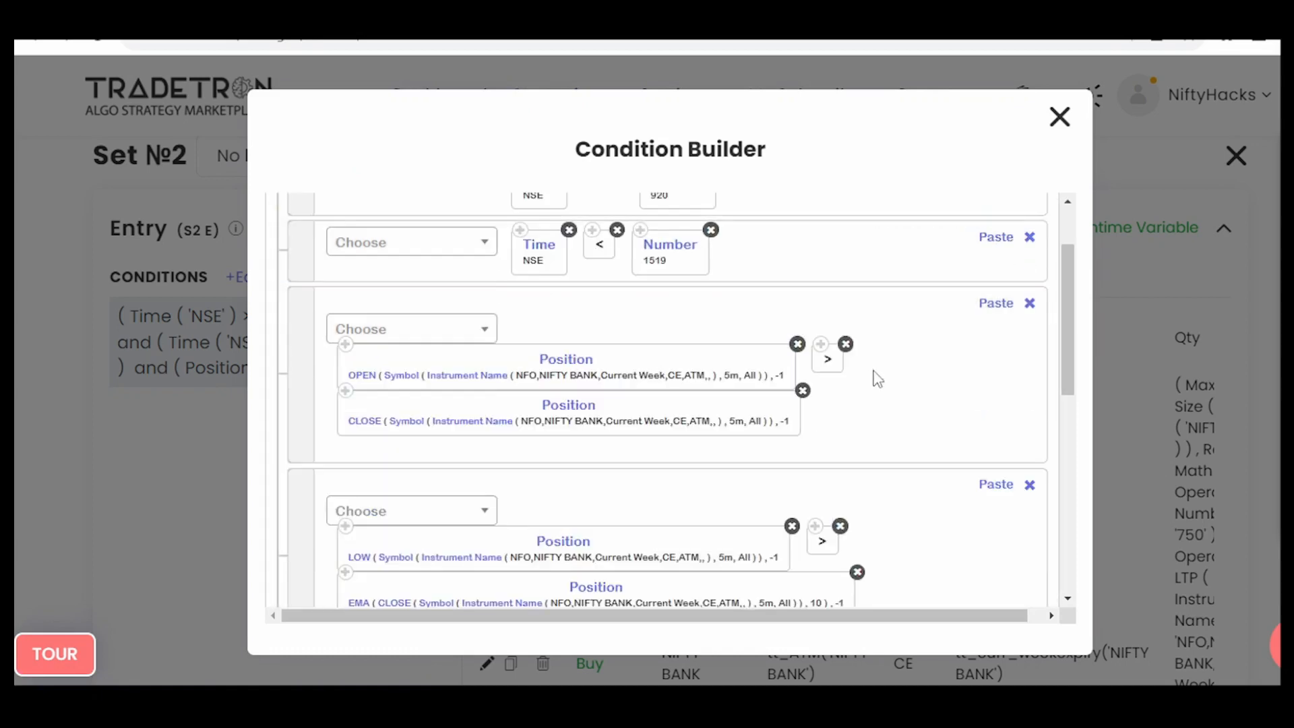
scroll(900, 397, "down", 2)
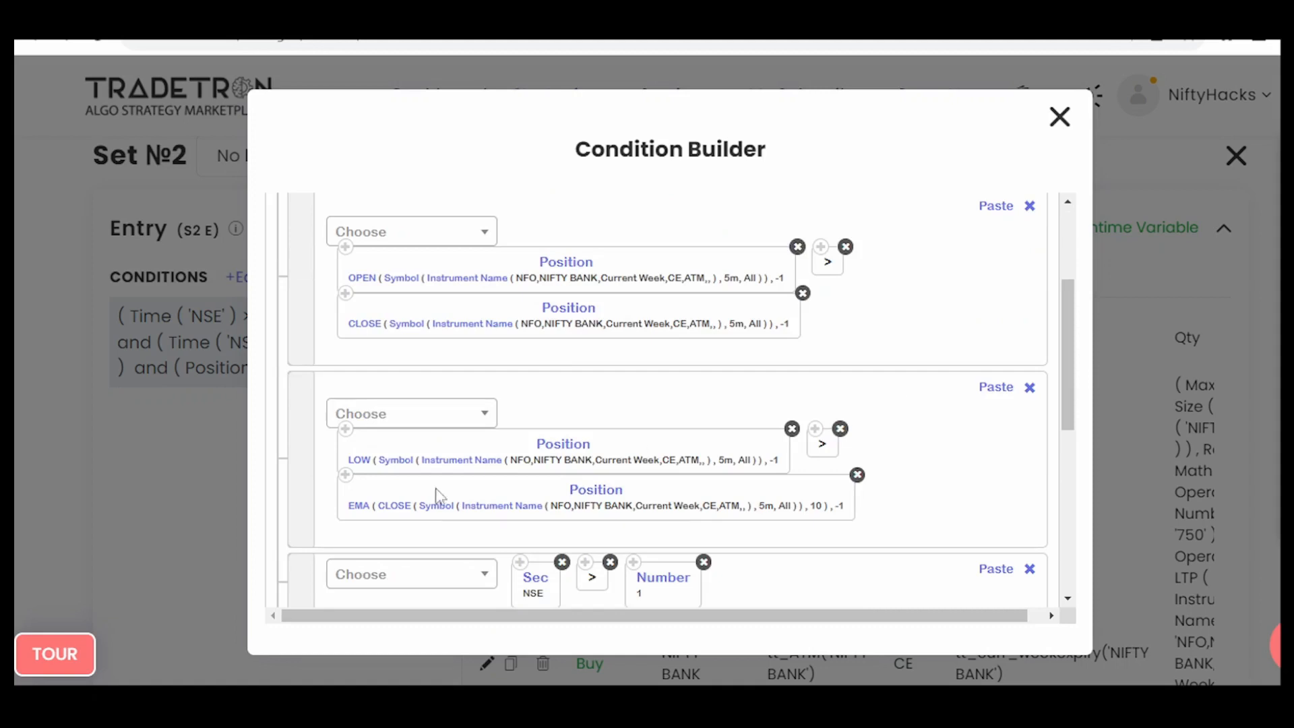
left_click_drag(309, 566, 308, 431)
scroll(875, 460, "down", 6)
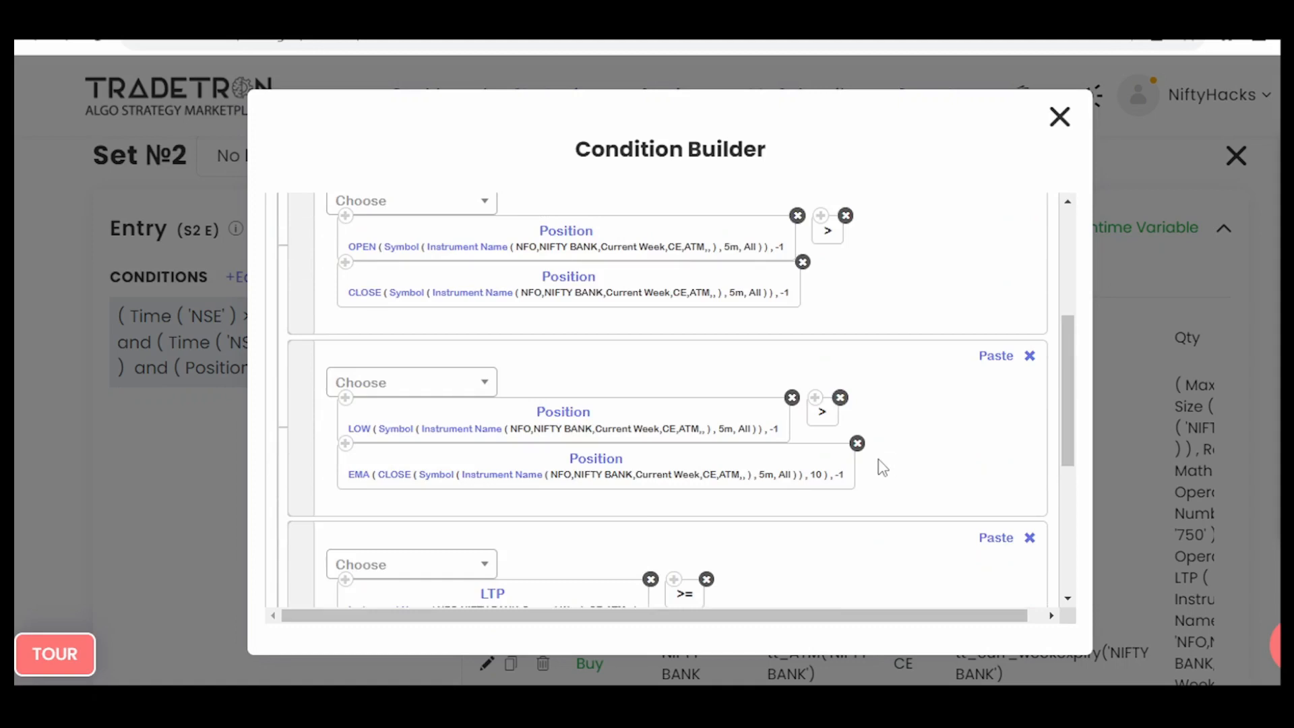
scroll(883, 467, "down", 2)
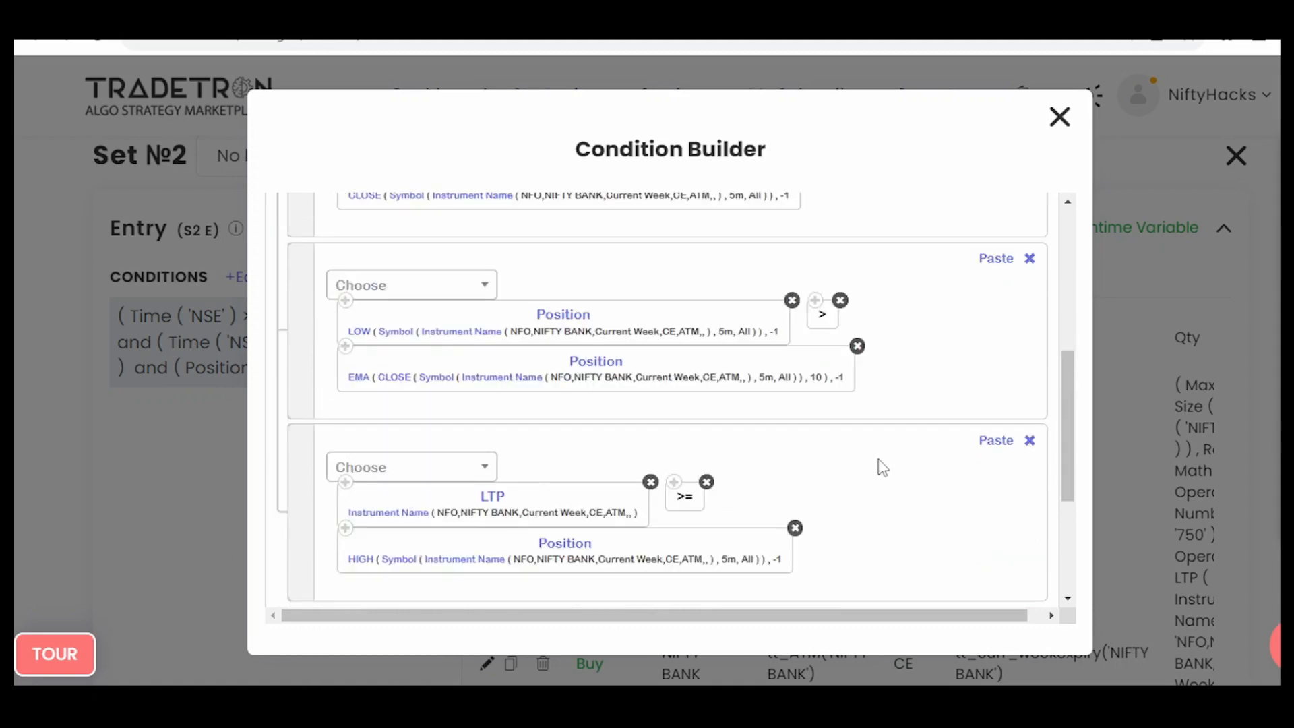
scroll(883, 467, "down", 2)
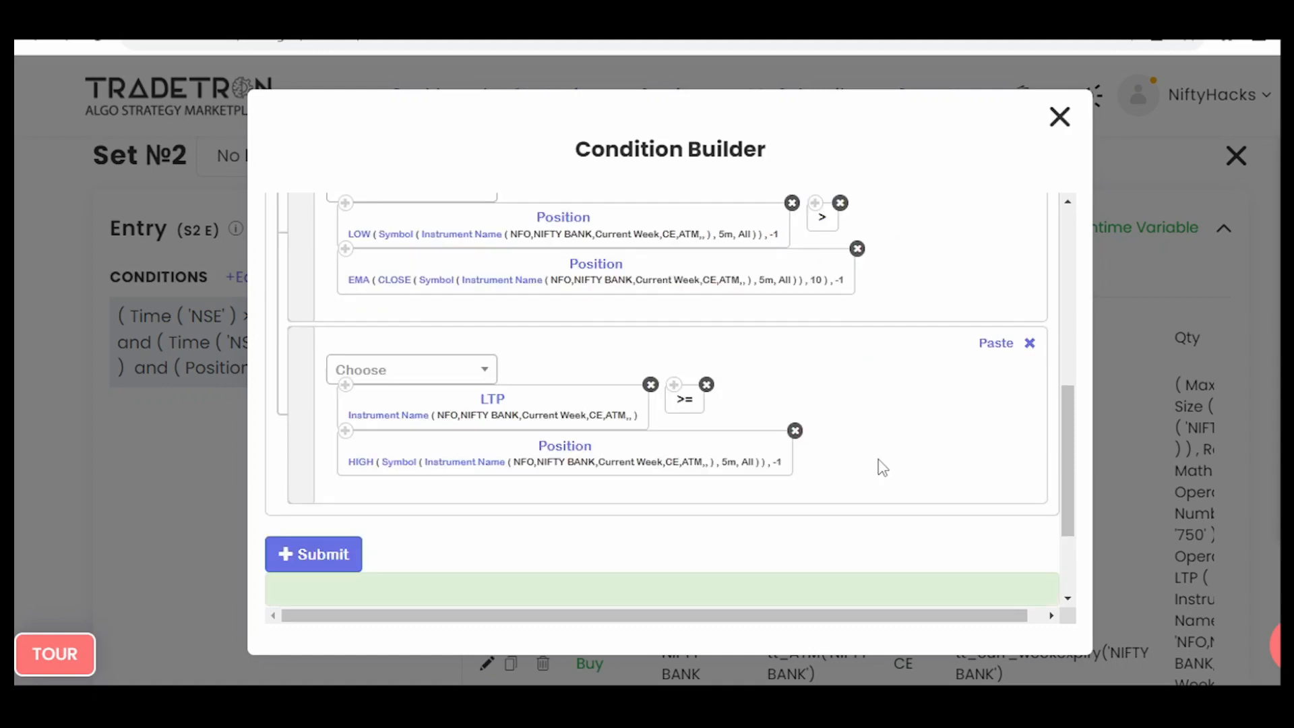
scroll(883, 466, "down", 3)
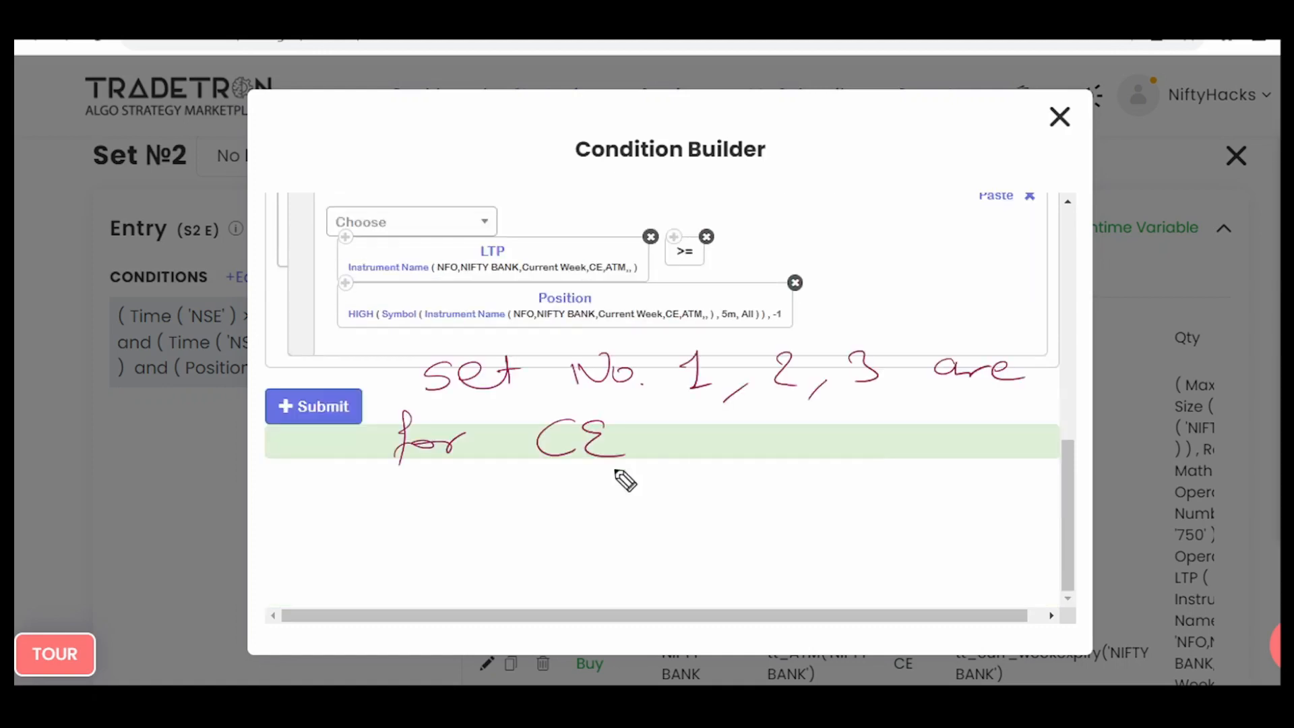
Underline CE in the handwritten note "set No. 1, 2, 3 are for CE", add further pen marks and clear the annotations.
left_click_drag(510, 476, 626, 472)
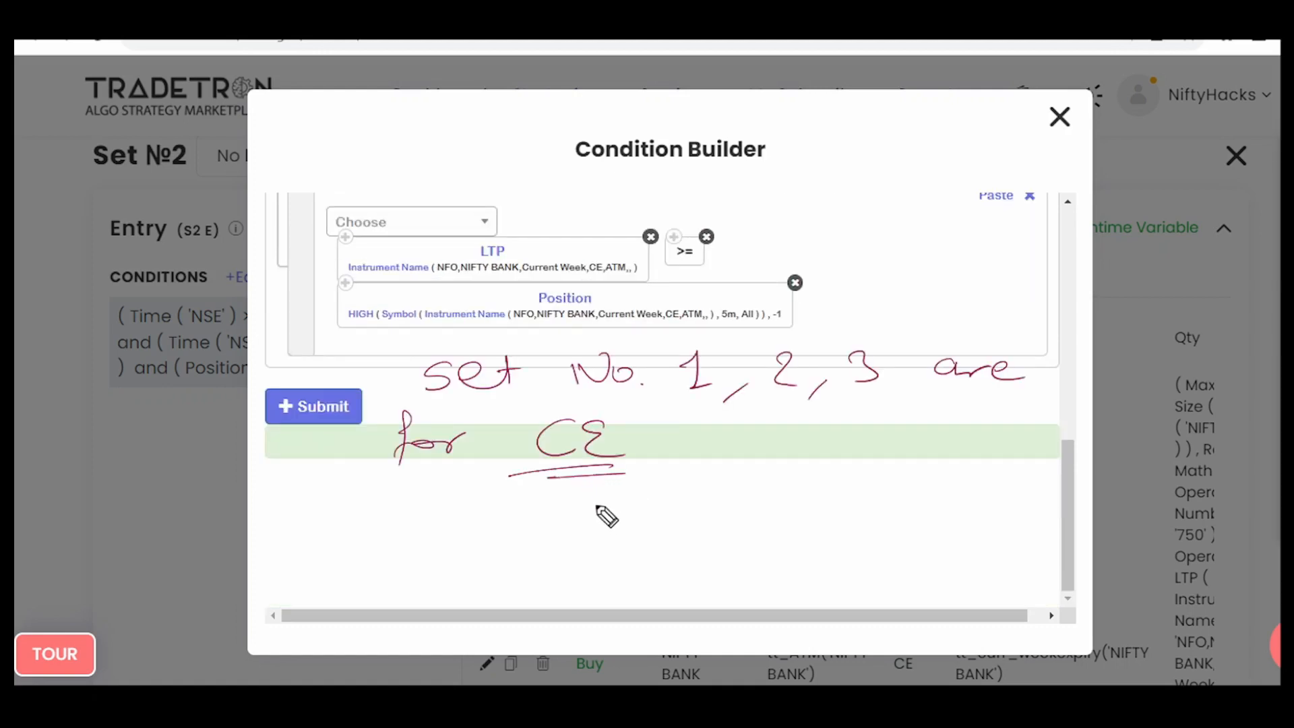
mouse_move(701, 338)
left_mouse_down()
mouse_move(757, 260)
mouse_move(754, 276)
left_mouse_up()
left_click_drag(749, 229, 832, 232)
mouse_move(772, 401)
left_mouse_down()
mouse_move(769, 475)
mouse_move(780, 447)
left_mouse_up()
left_click_drag(680, 493, 817, 503)
left_click_drag(694, 580, 786, 597)
left_click_drag(862, 337, 879, 311)
left_click_drag(867, 314, 876, 324)
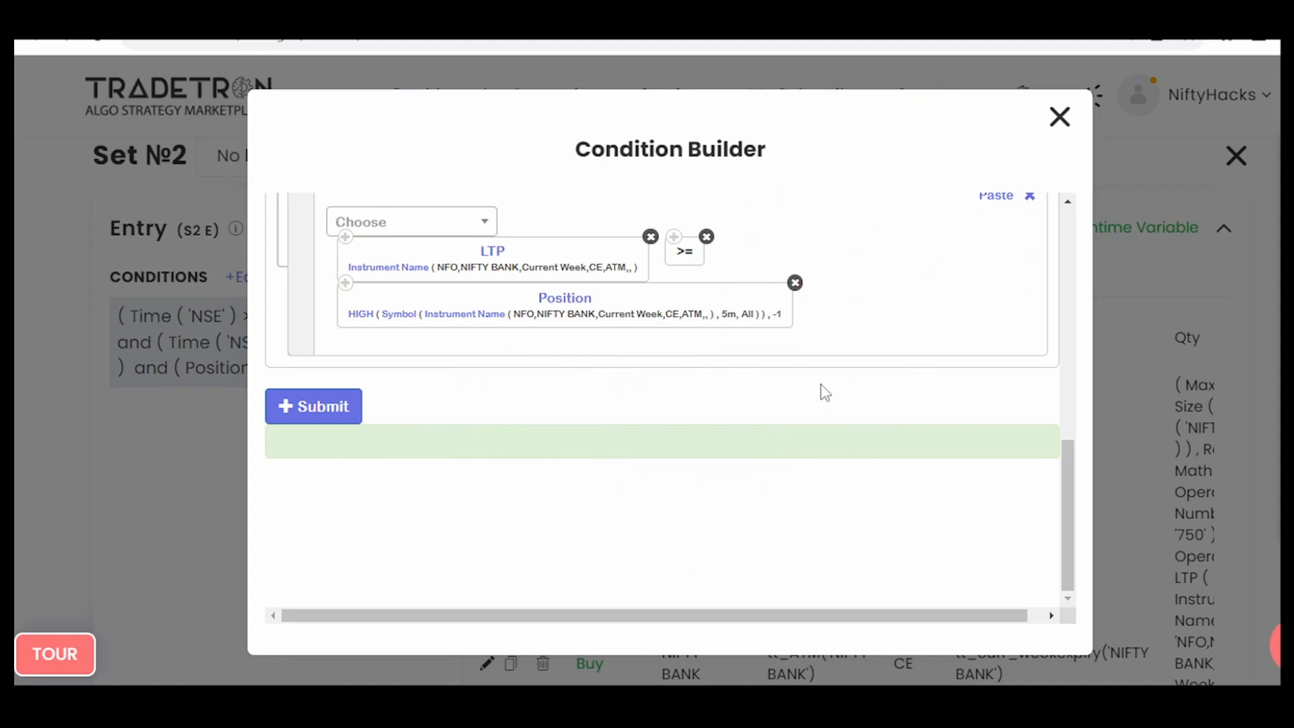
Look back over the reordered Set 2 entry conditions and close the Condition Builder without submitting.
scroll(894, 412, "up", 3)
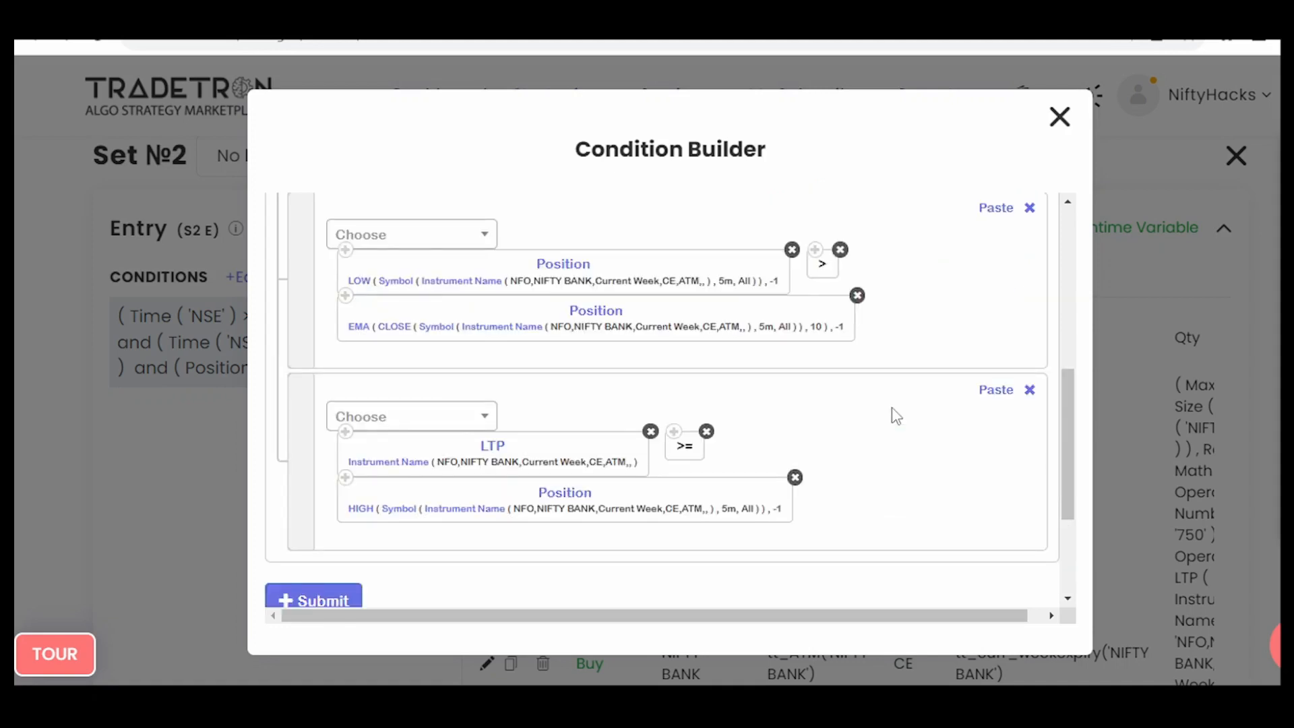
scroll(892, 407, "up", 10)
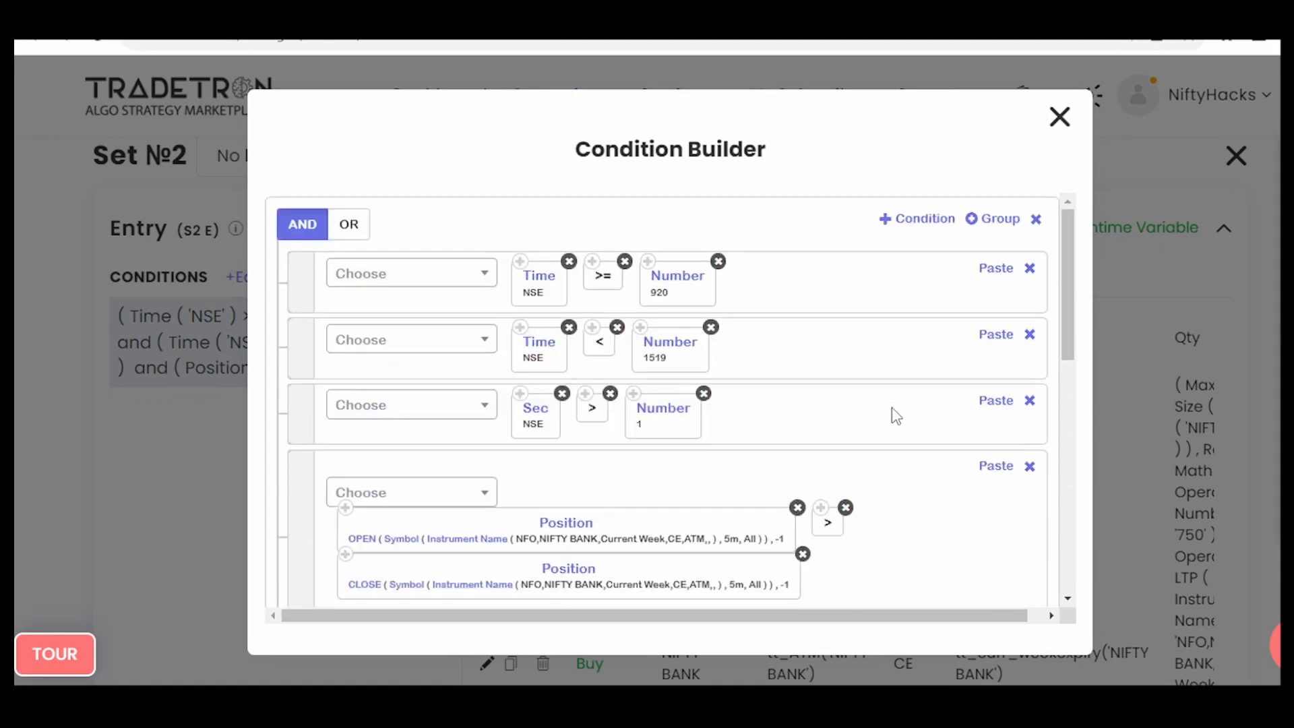
left_click(1060, 118)
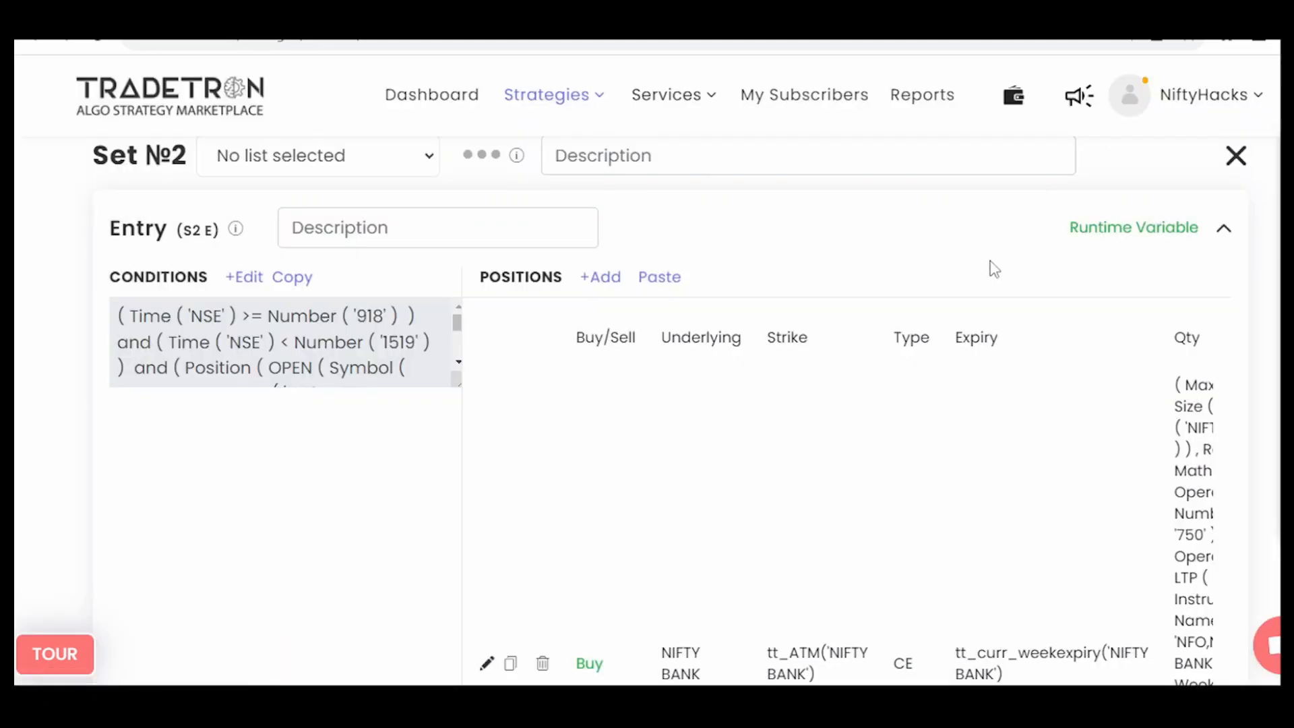
Inspect the formula of the Set 2 entry runtime variable ceslbnf, and close its formula and the variables list unchanged.
left_click(1097, 232)
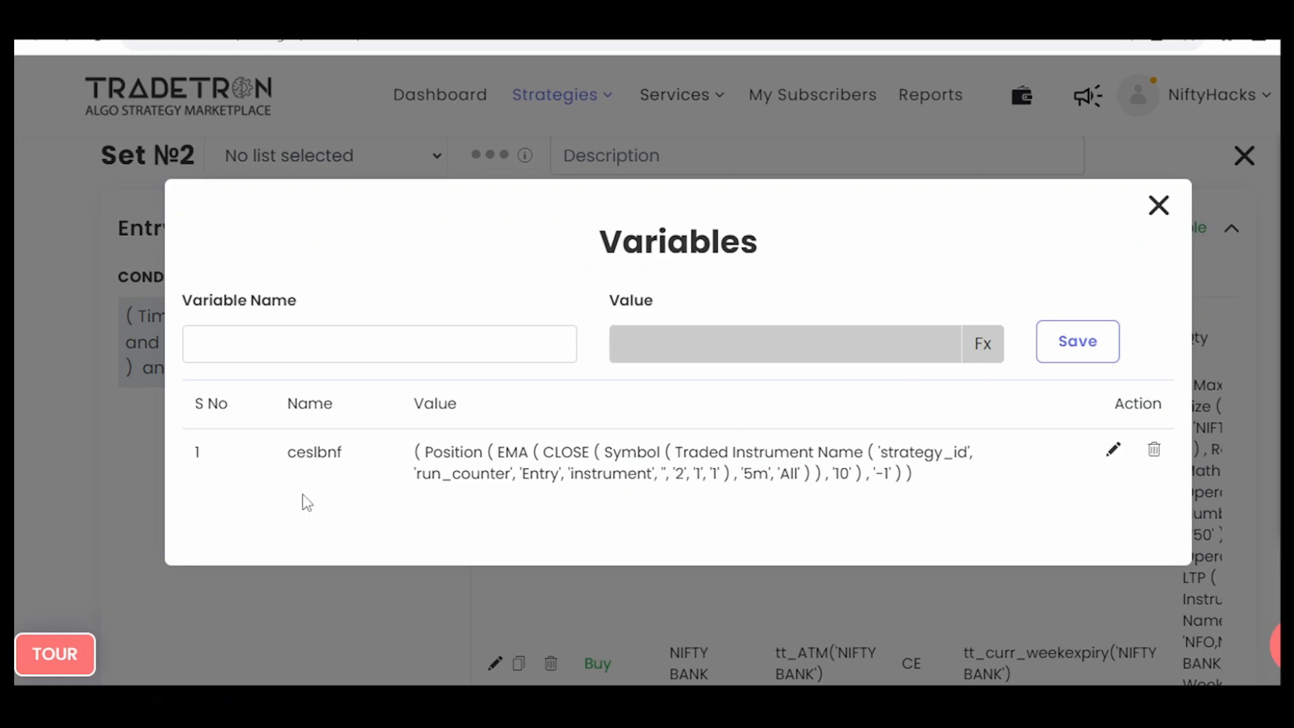
left_click_drag(292, 453, 356, 463)
left_click(416, 464)
left_click(1113, 450)
left_click(983, 344)
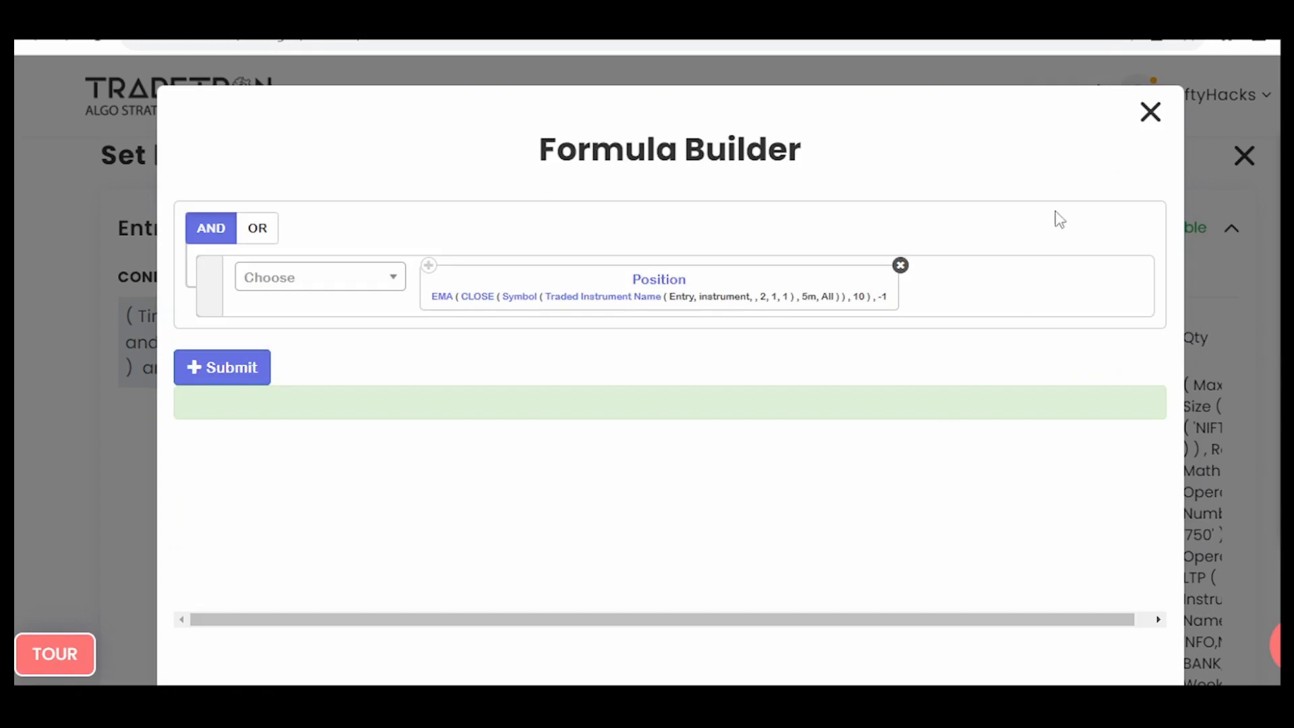
left_click(1151, 112)
left_click(1158, 204)
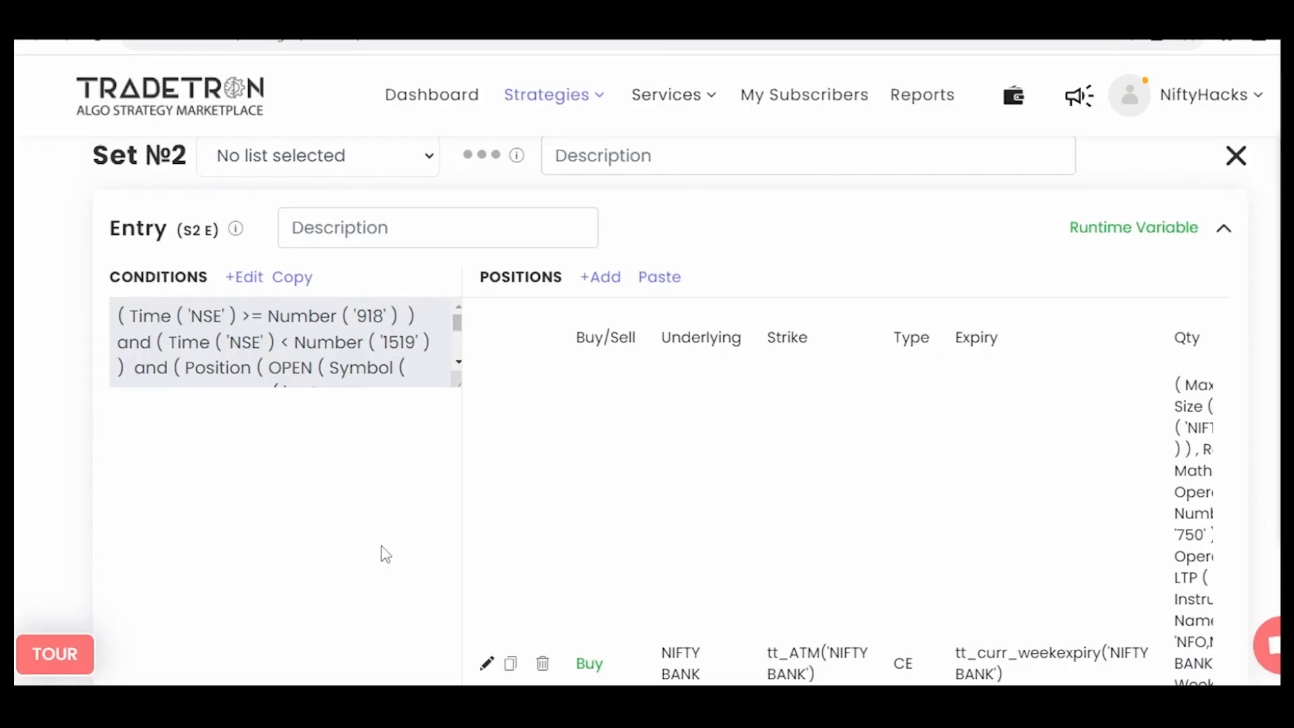
Open the Set 2 NIFTY BANK call position, inspect its quantity formula and close the position without changes.
scroll(377, 560, "down", 3)
left_click(485, 474)
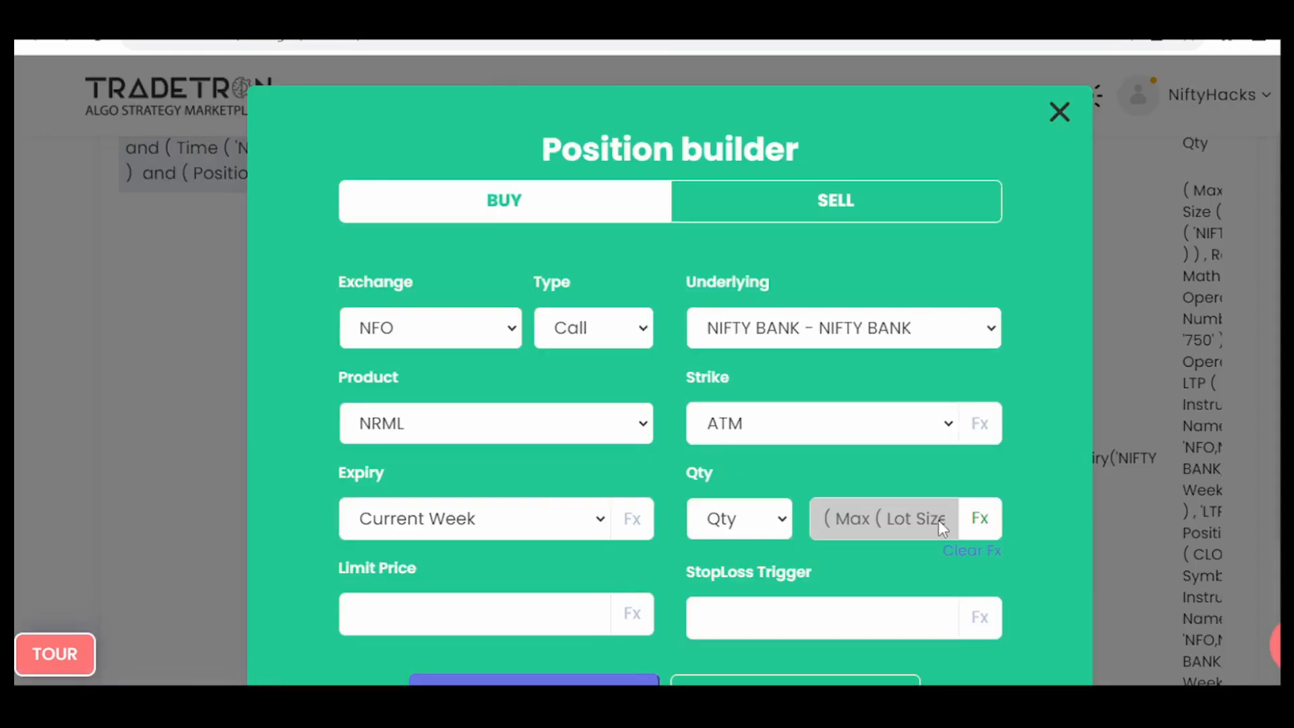
left_click(979, 518)
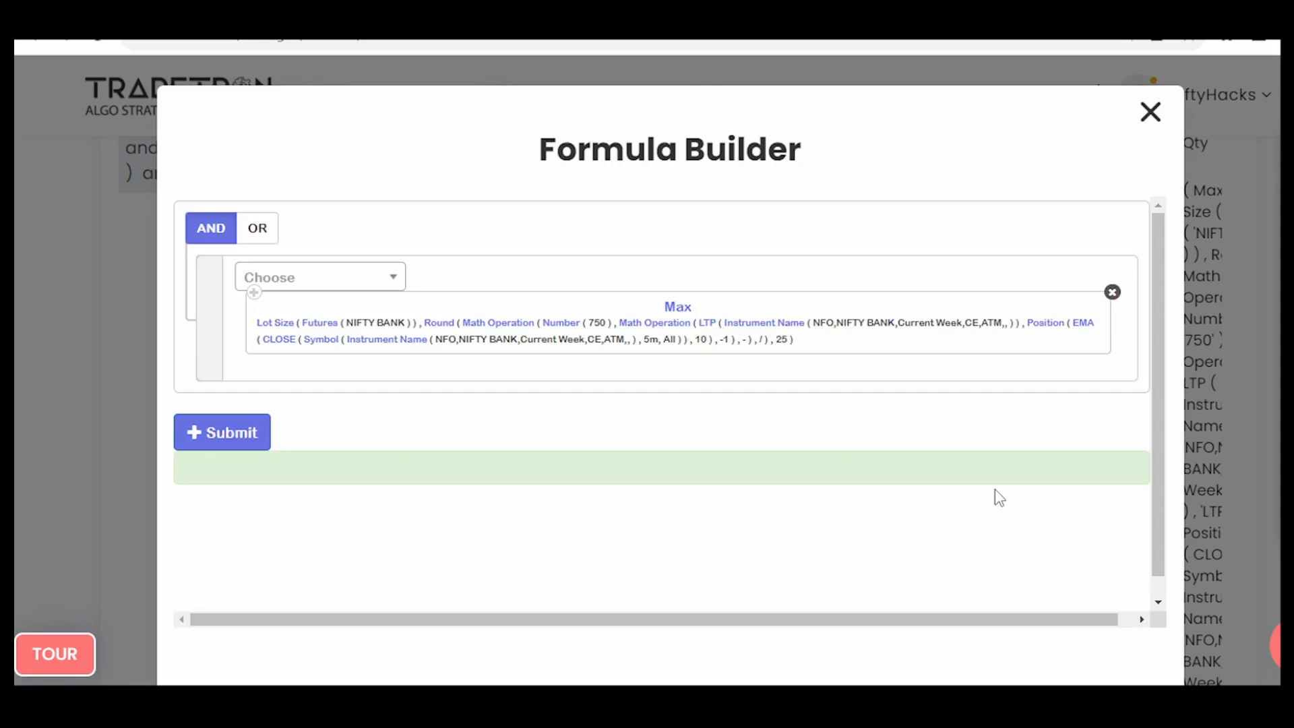
left_click(1151, 113)
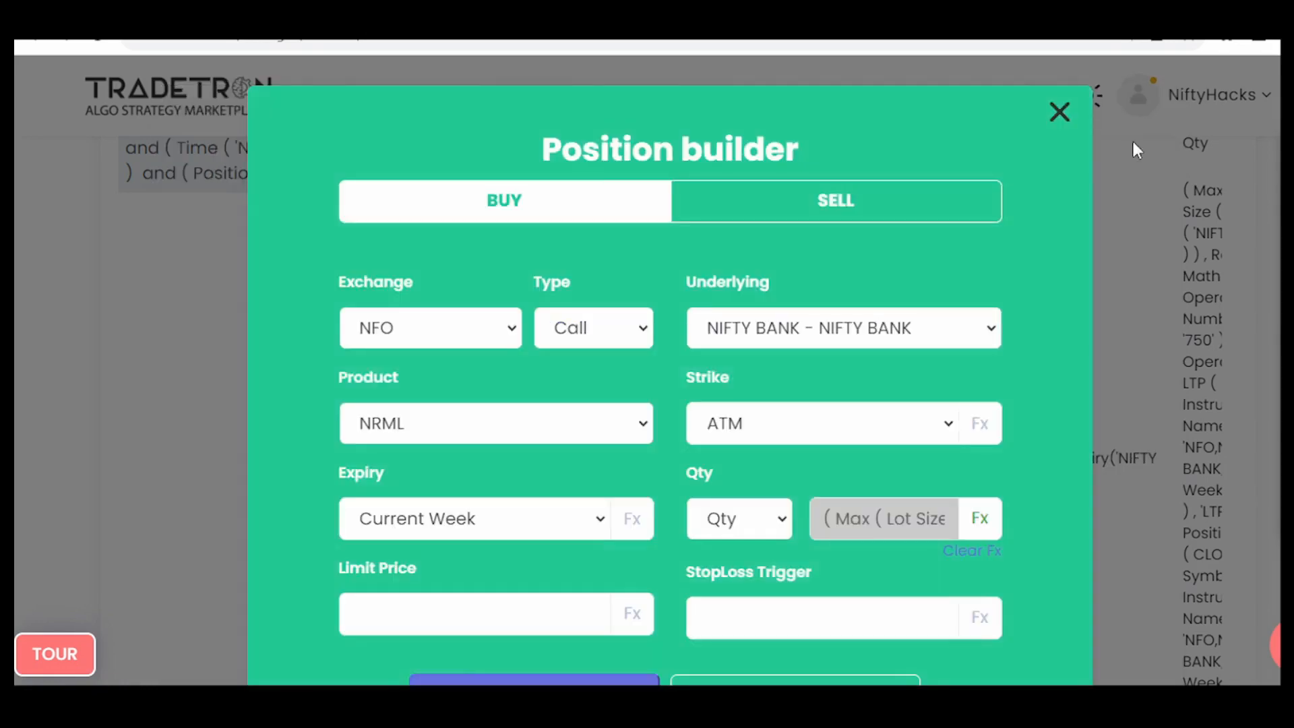
left_click(1059, 113)
Review the stop-loss and target conditions of the Set 2 exit and close them without changes.
scroll(222, 434, "down", 9)
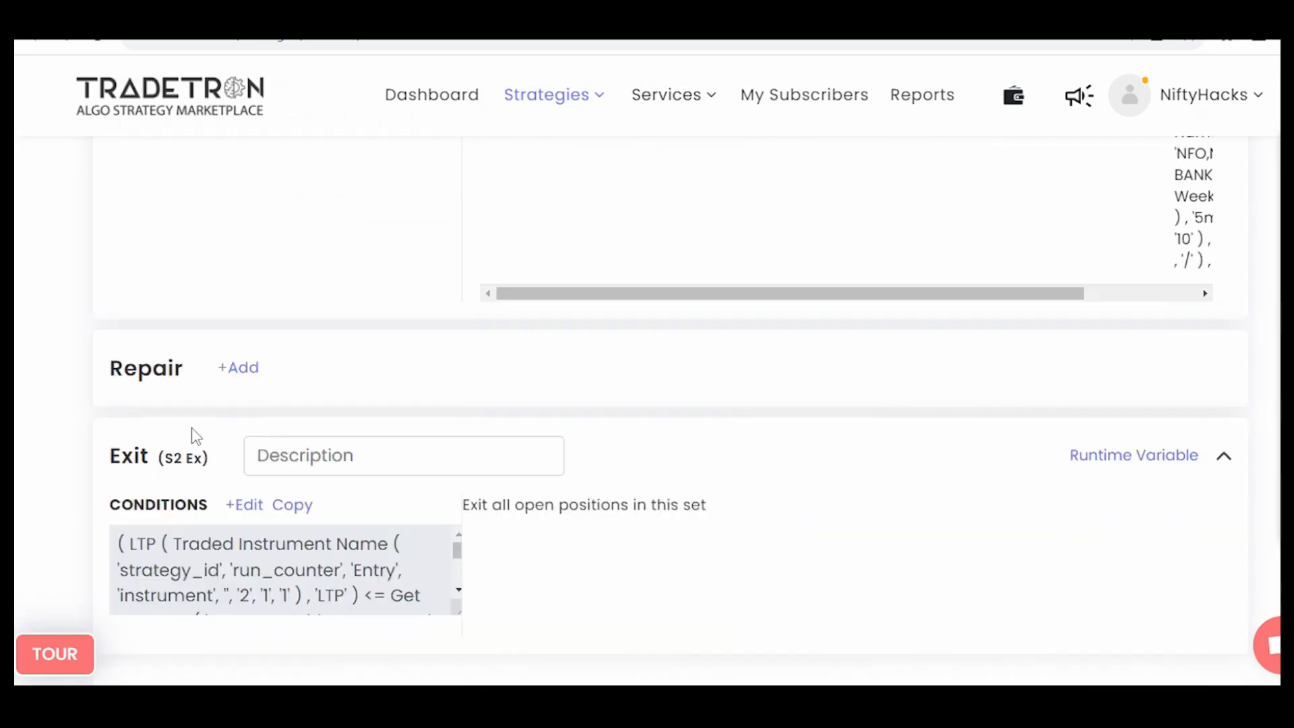
scroll(234, 430, "down", 1)
left_click(245, 311)
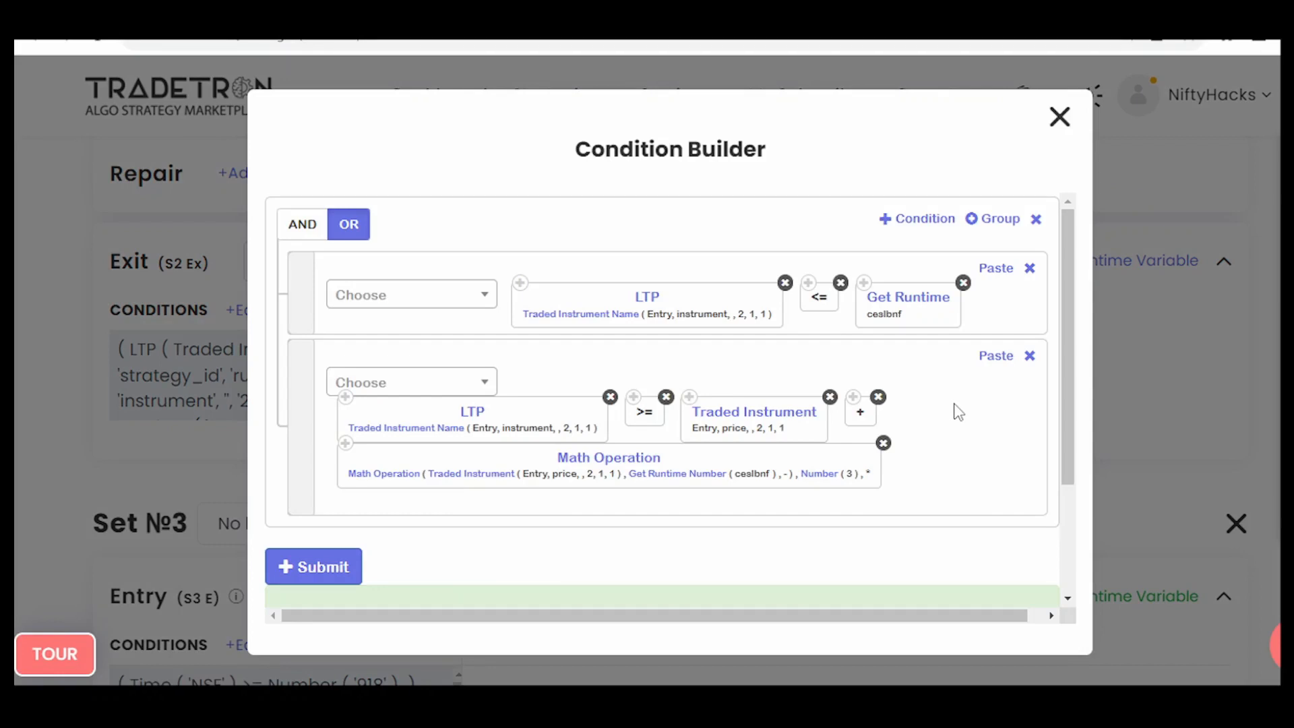
left_click(1059, 118)
Open the Set 1 entry conditions and set the number in the first Time condition to 920.
scroll(72, 447, "up", 15)
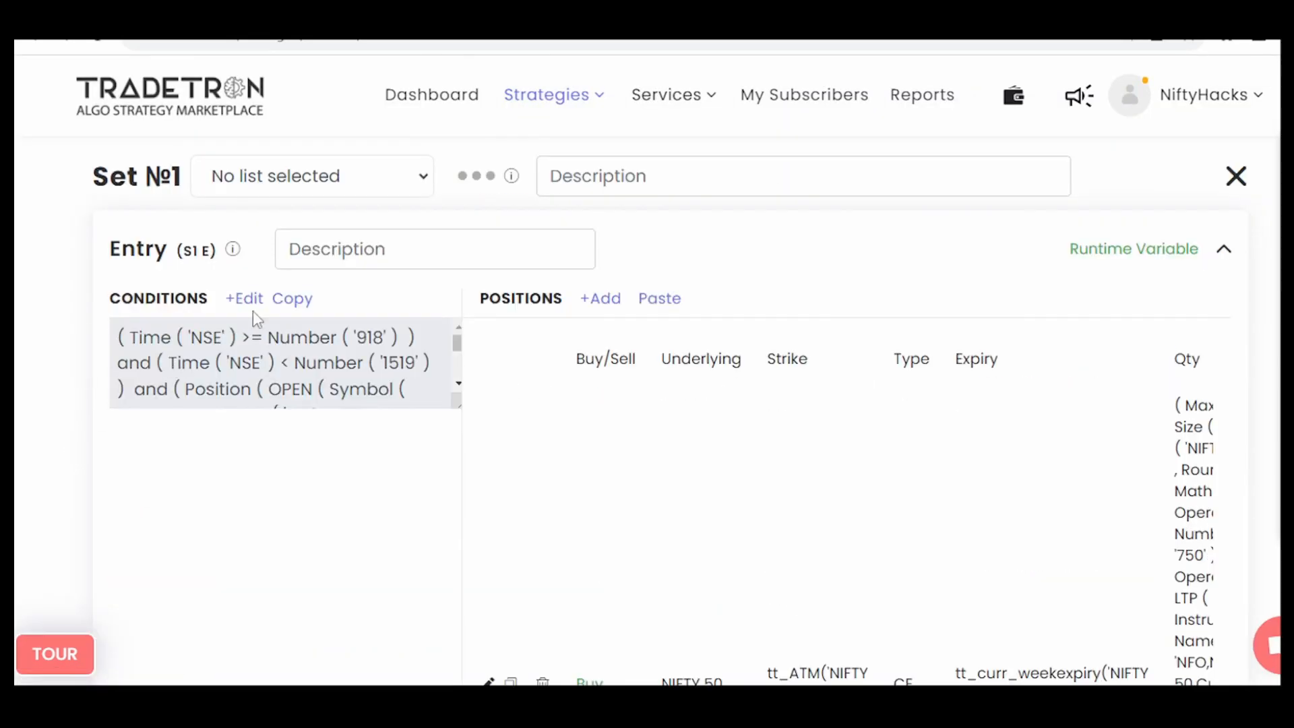
left_click(312, 337)
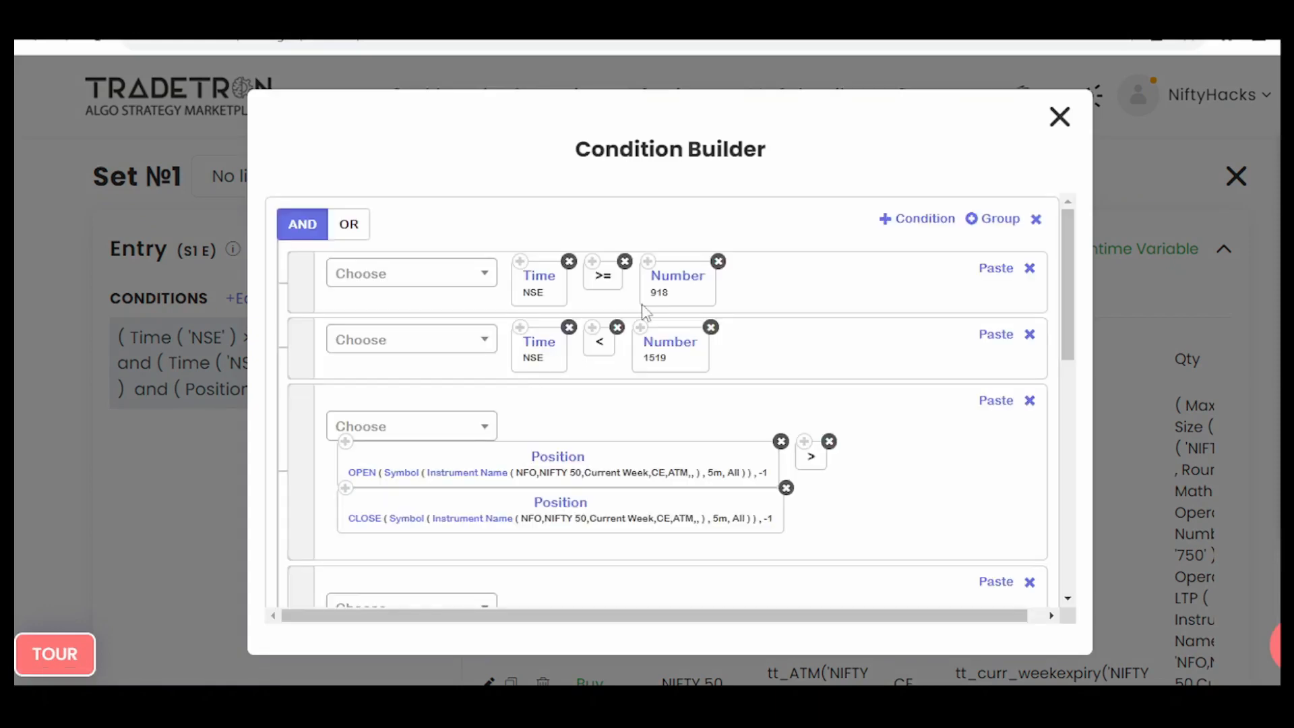
left_click(679, 287)
key("BackSpace")
key("BackSpace")
type("20")
left_click(742, 585)
Move the Sec condition directly below the two Time conditions in the Set 1 entry, submit the conditions and close the builder.
scroll(539, 526, "down", 2)
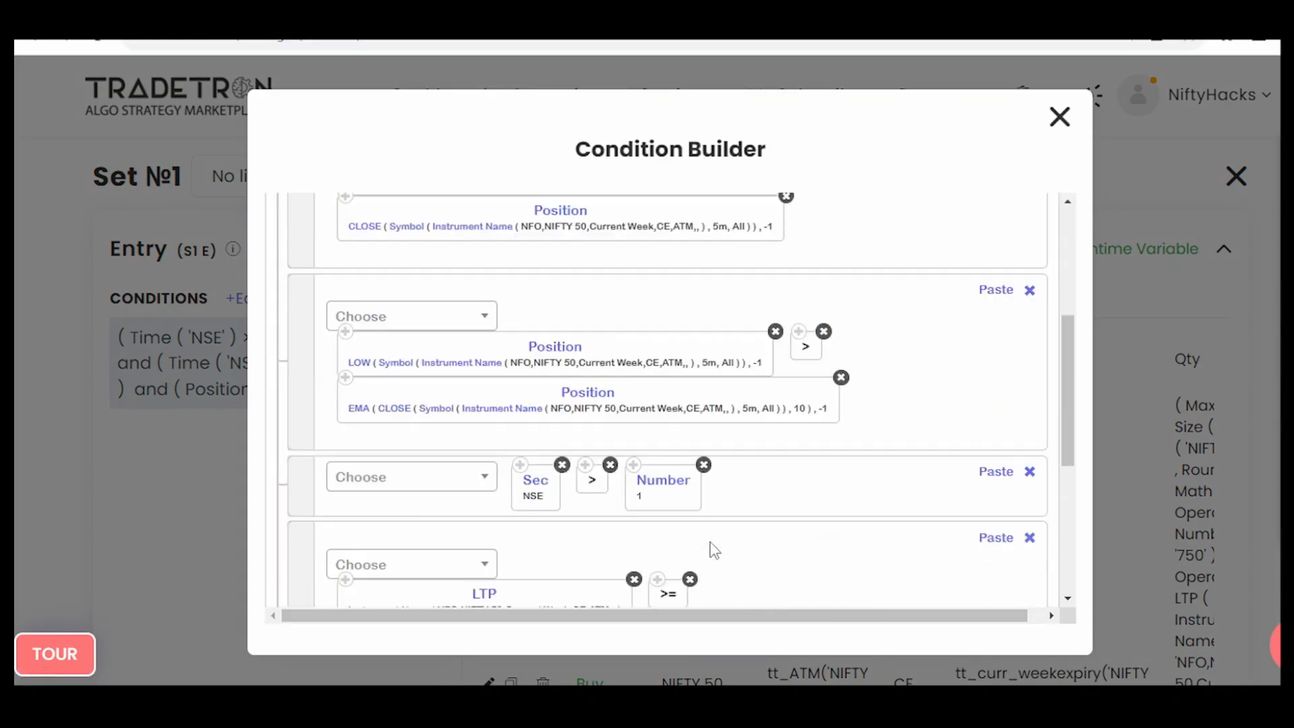
left_click_drag(312, 492, 289, 391)
scroll(304, 432, "down", 6)
left_click(313, 457)
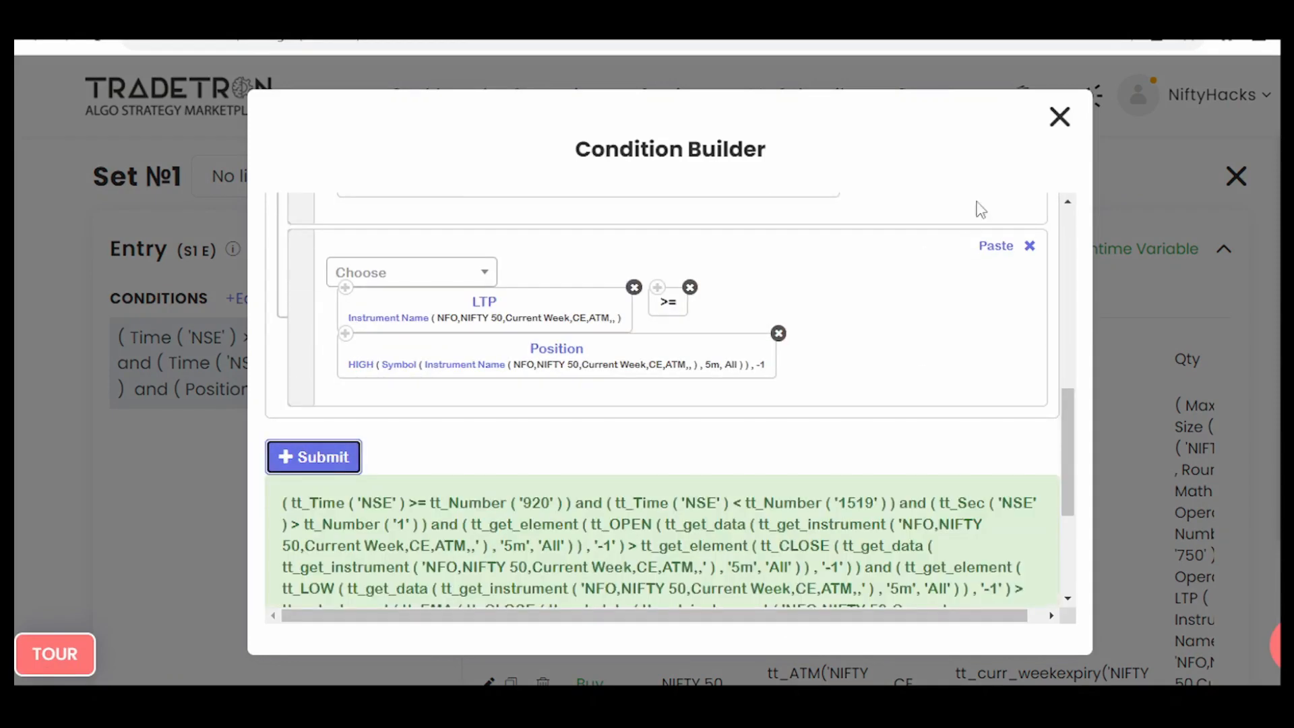
left_click(1060, 118)
Reopen the Set 2 entry conditions and set the number in the first Time condition to 920.
scroll(60, 477, "down", 5)
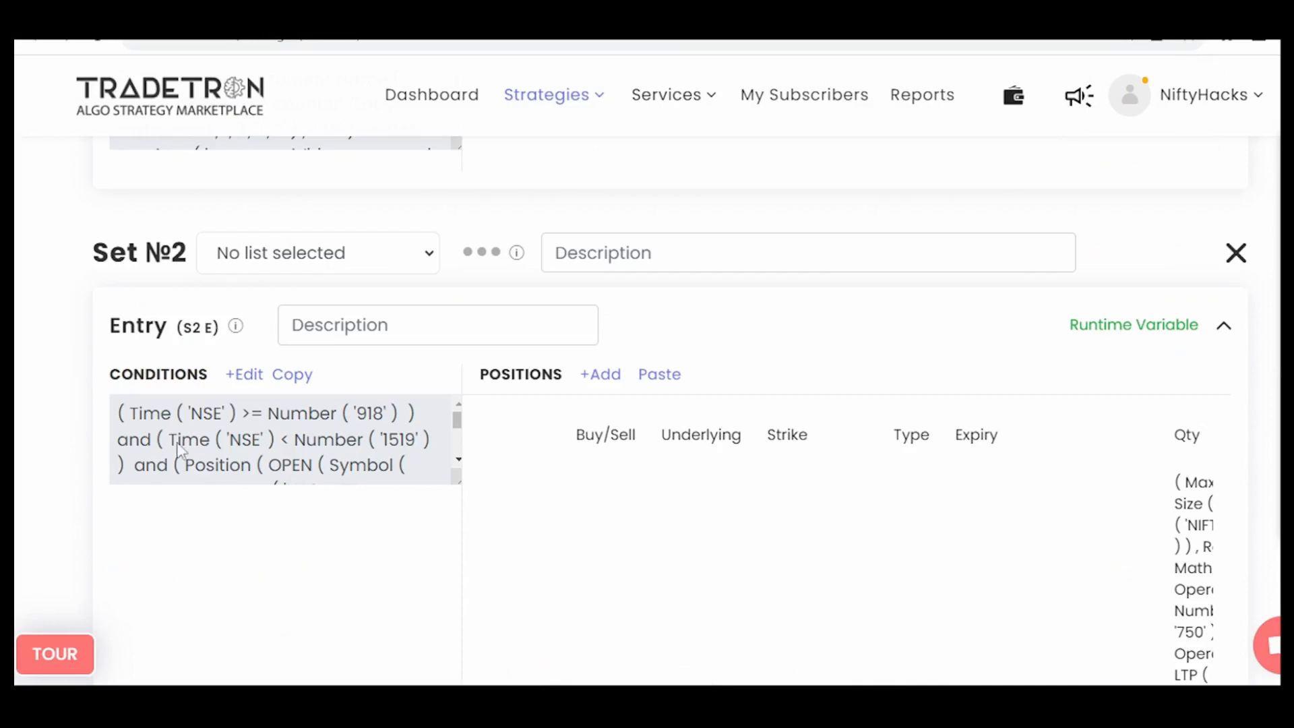
left_click(244, 375)
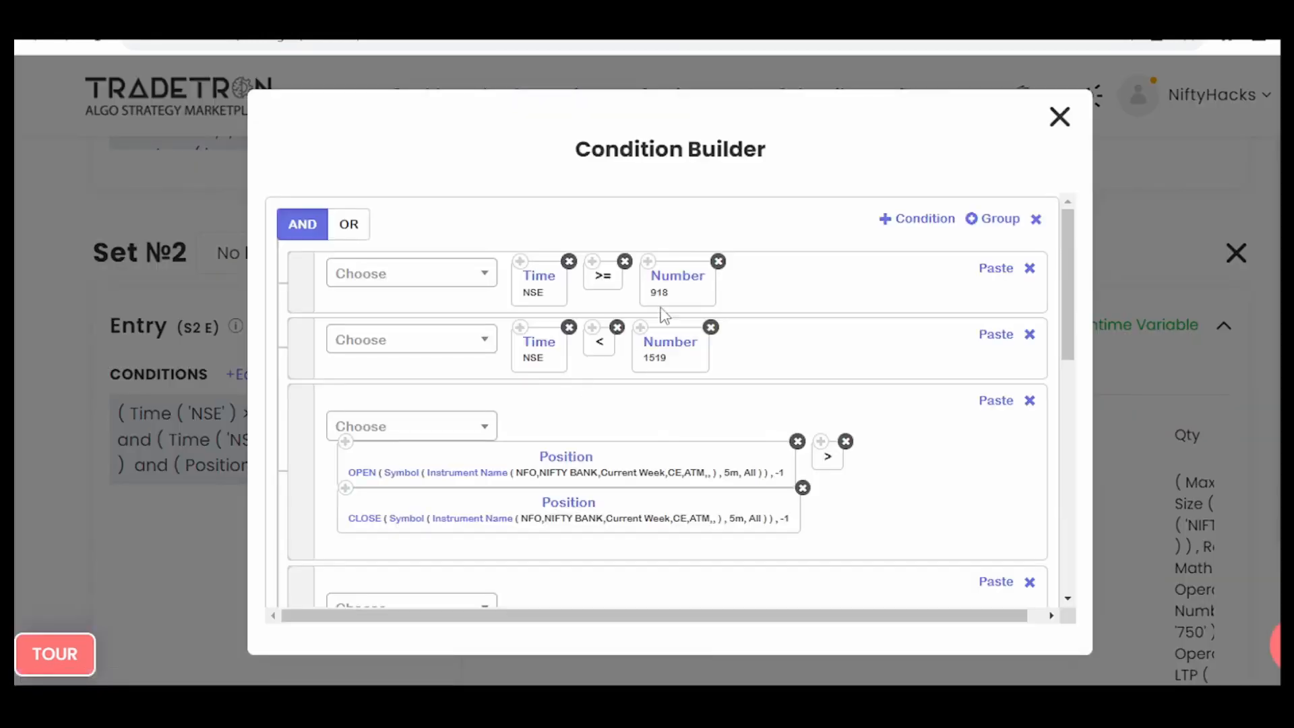
left_click(692, 286)
key("BackSpace")
key("BackSpace")
type("0")
key("BackSpace")
type("20")
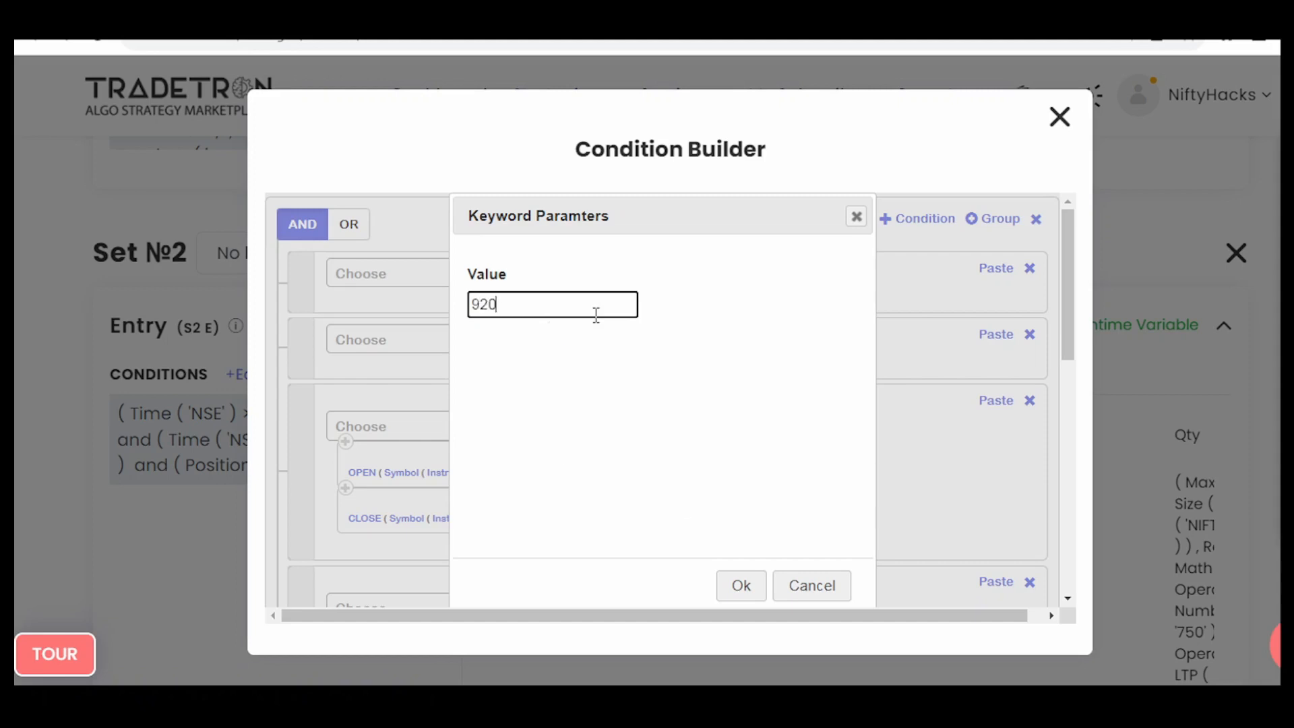
left_click(740, 585)
Move the Sec condition directly below the two Time conditions in the Set 2 entry, submit the conditions and close the builder.
scroll(634, 502, "down", 4)
scroll(300, 474, "up", 4)
left_click_drag(300, 474, 296, 396)
scroll(297, 395, "down", 8)
left_click(324, 475)
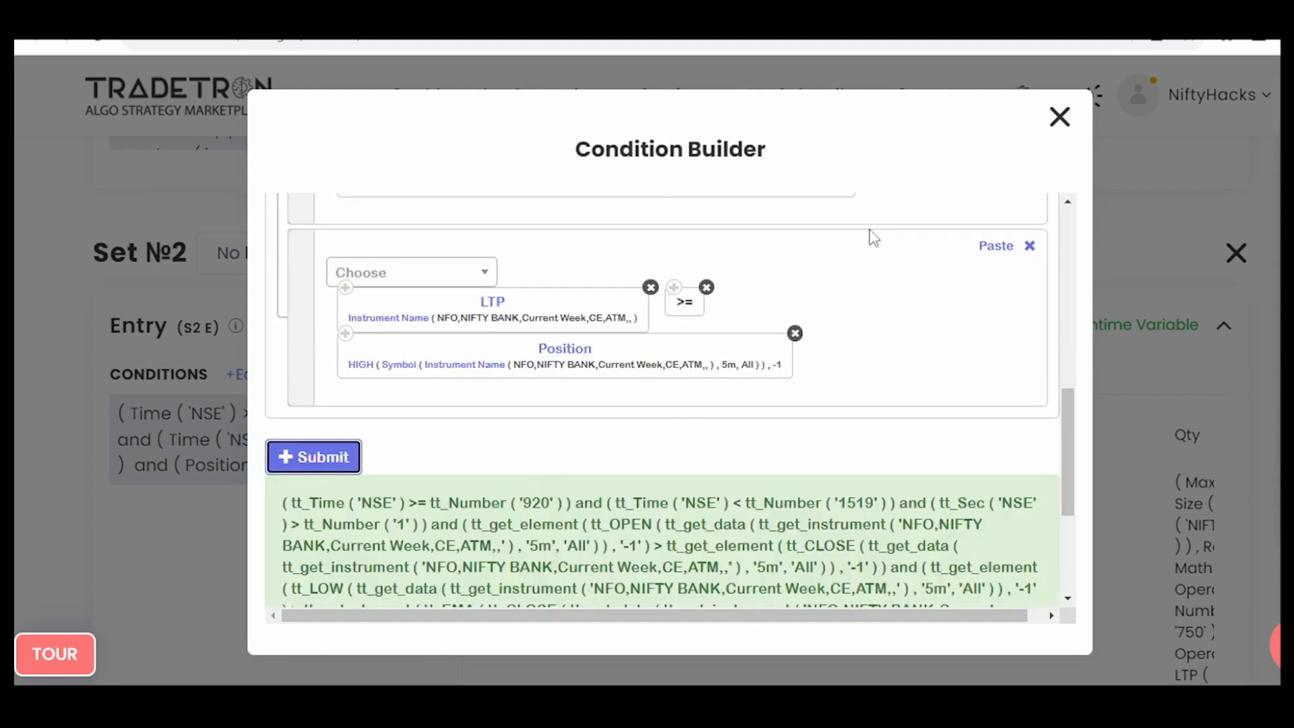
left_click(1060, 117)
Open the Set 3 entry conditions and set the number in the first Time condition to 920.
scroll(40, 529, "down", 10)
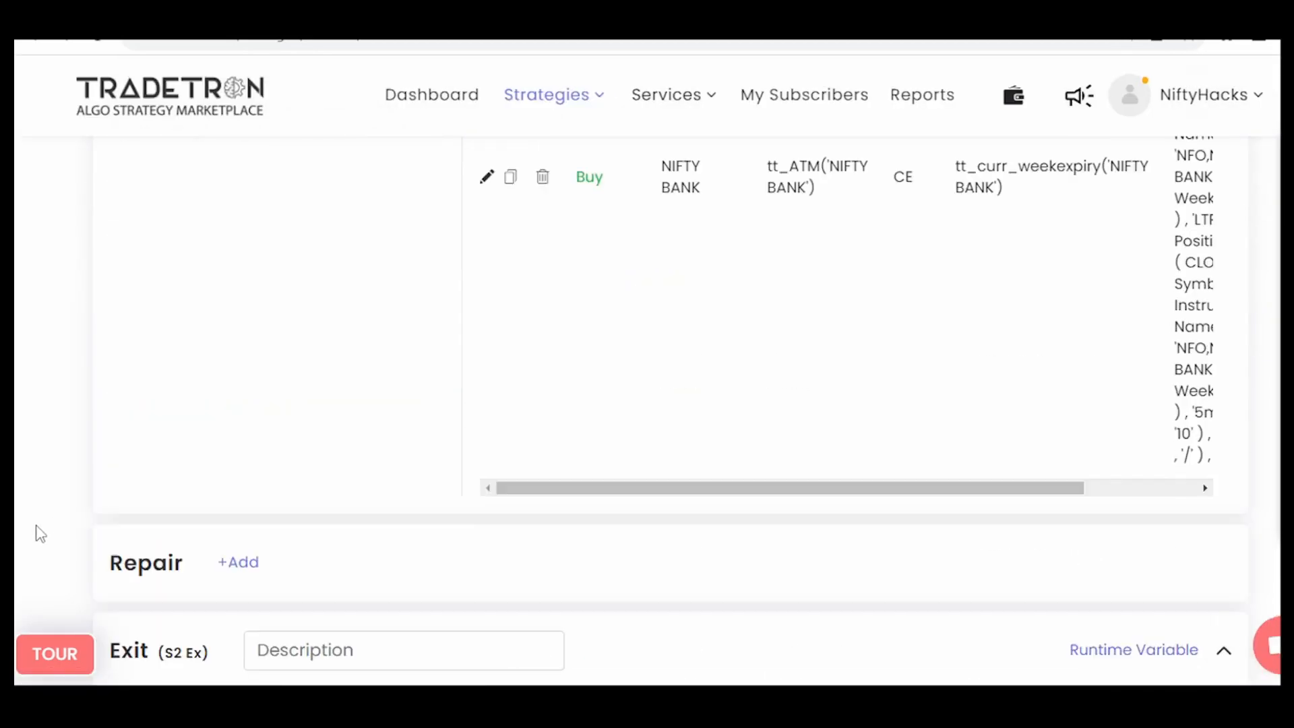
scroll(41, 534, "down", 2)
left_click(244, 353)
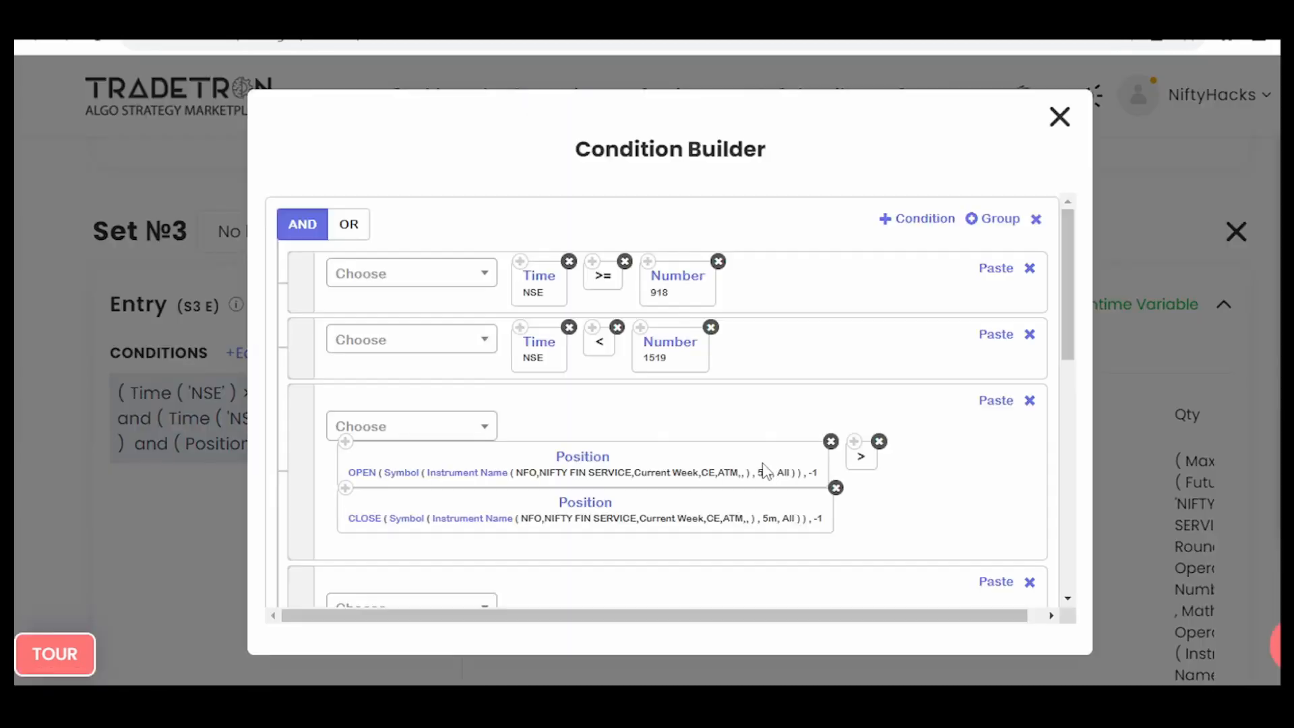
left_click(678, 280)
key("BackSpace")
key("BackSpace")
type("20")
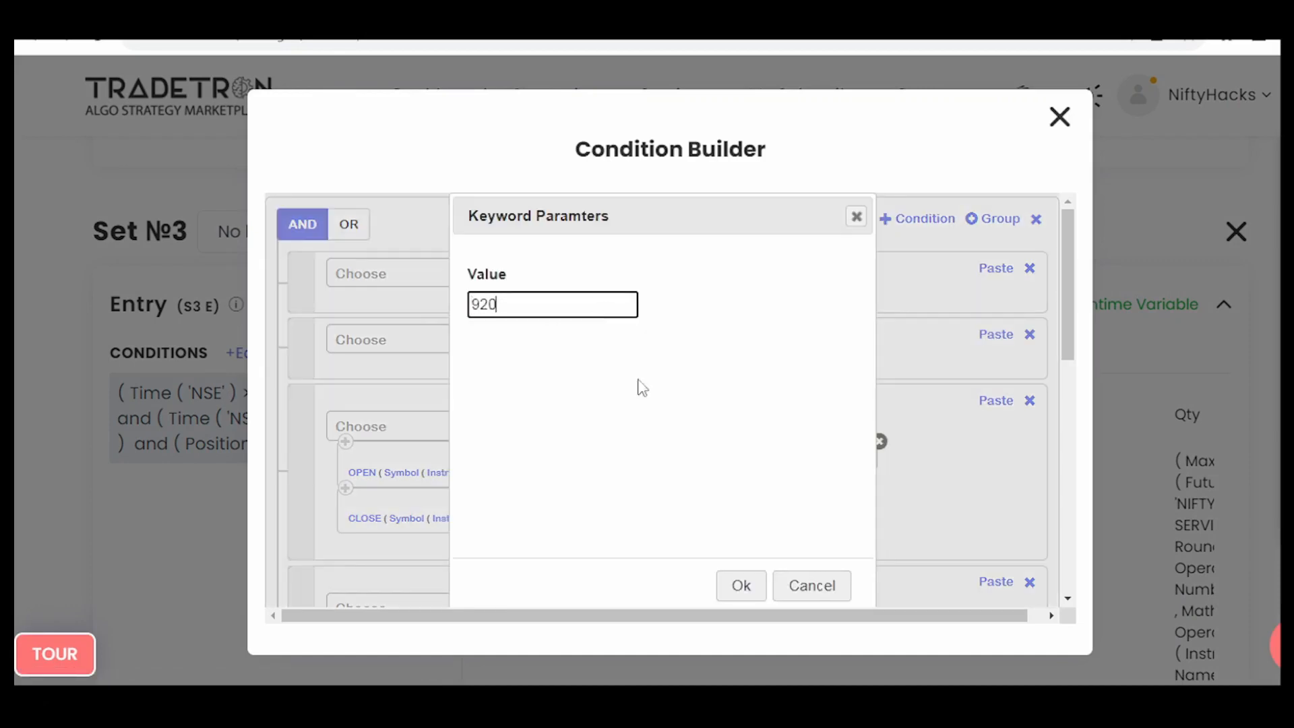
left_click(741, 586)
Move the Sec condition directly below the two Time conditions in the Set 3 entry, submit the conditions and close the builder.
left_click_drag(302, 395, 307, 406)
scroll(305, 403, "up", 6)
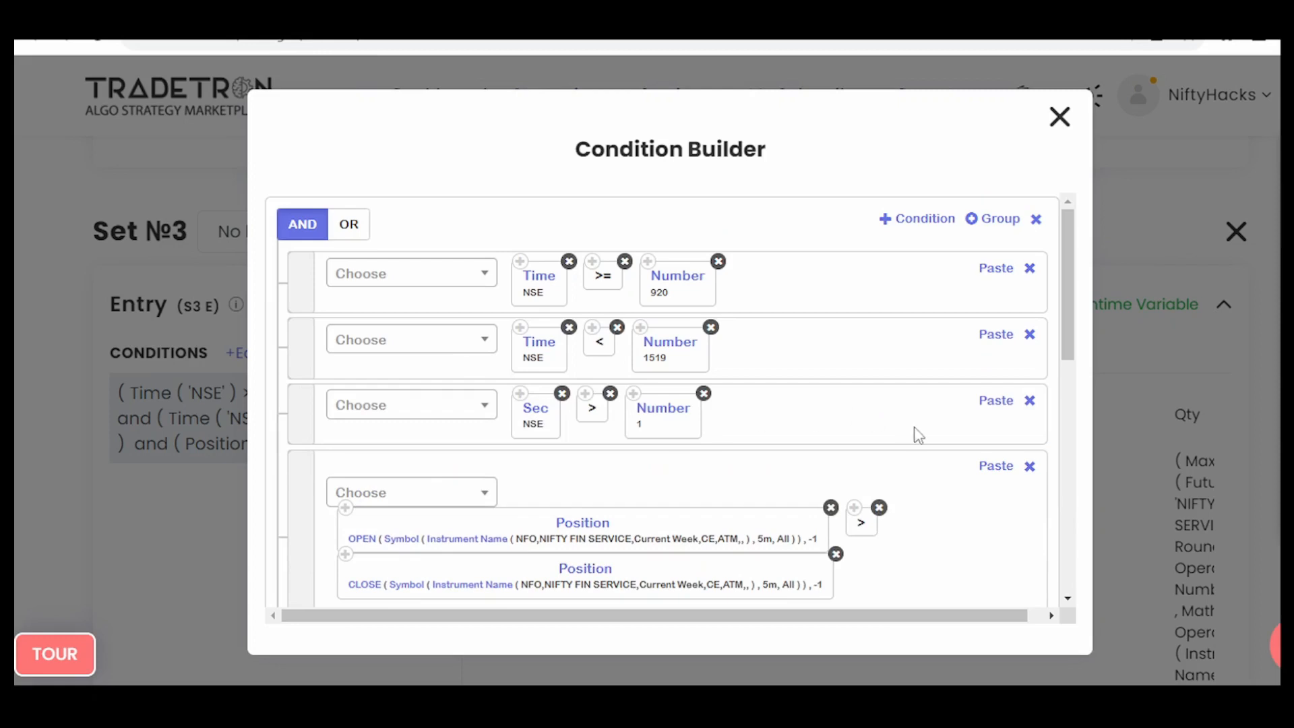
scroll(923, 435, "down", 1)
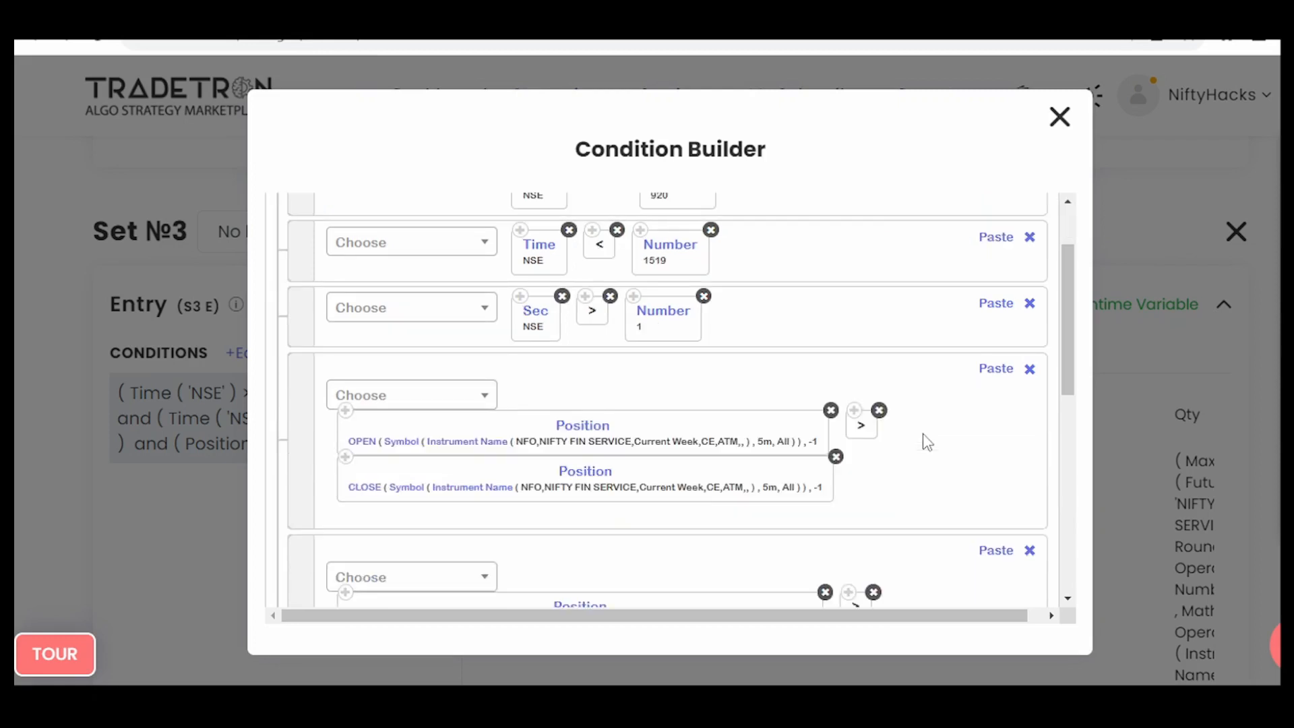
scroll(923, 442, "down", 1)
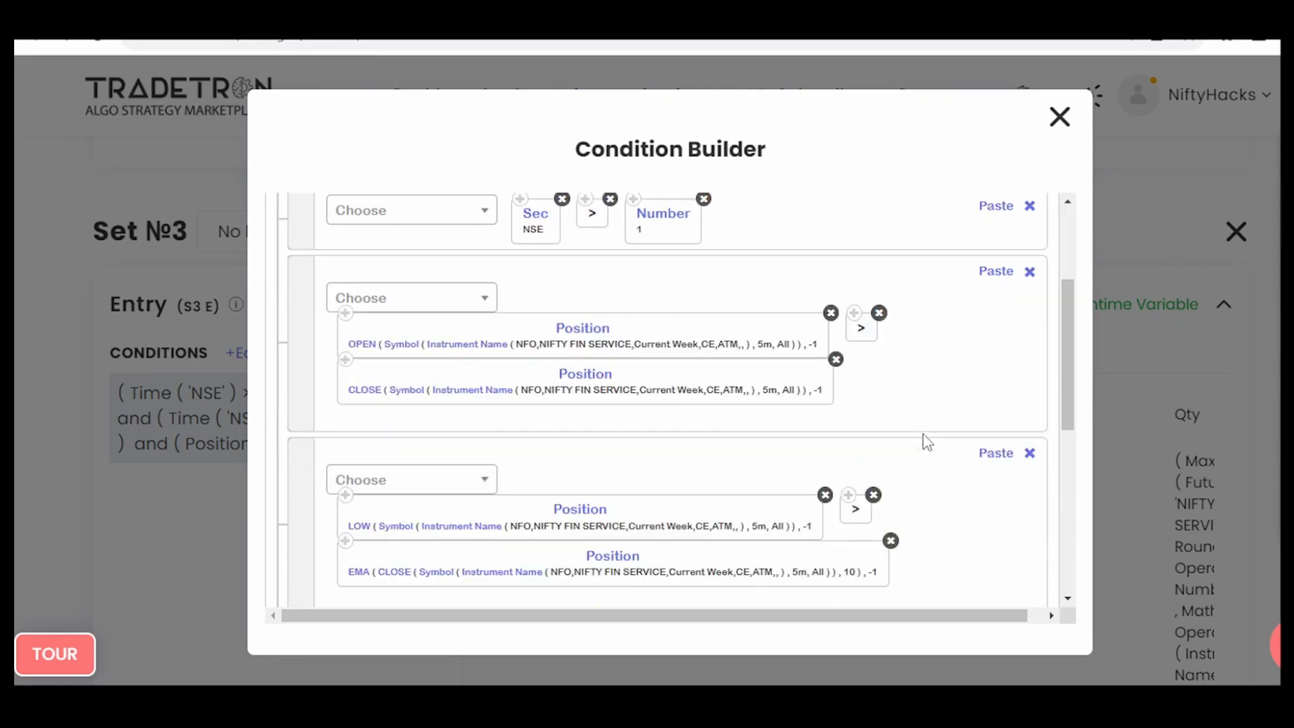
scroll(923, 434, "down", 1)
scroll(923, 434, "down", 1)
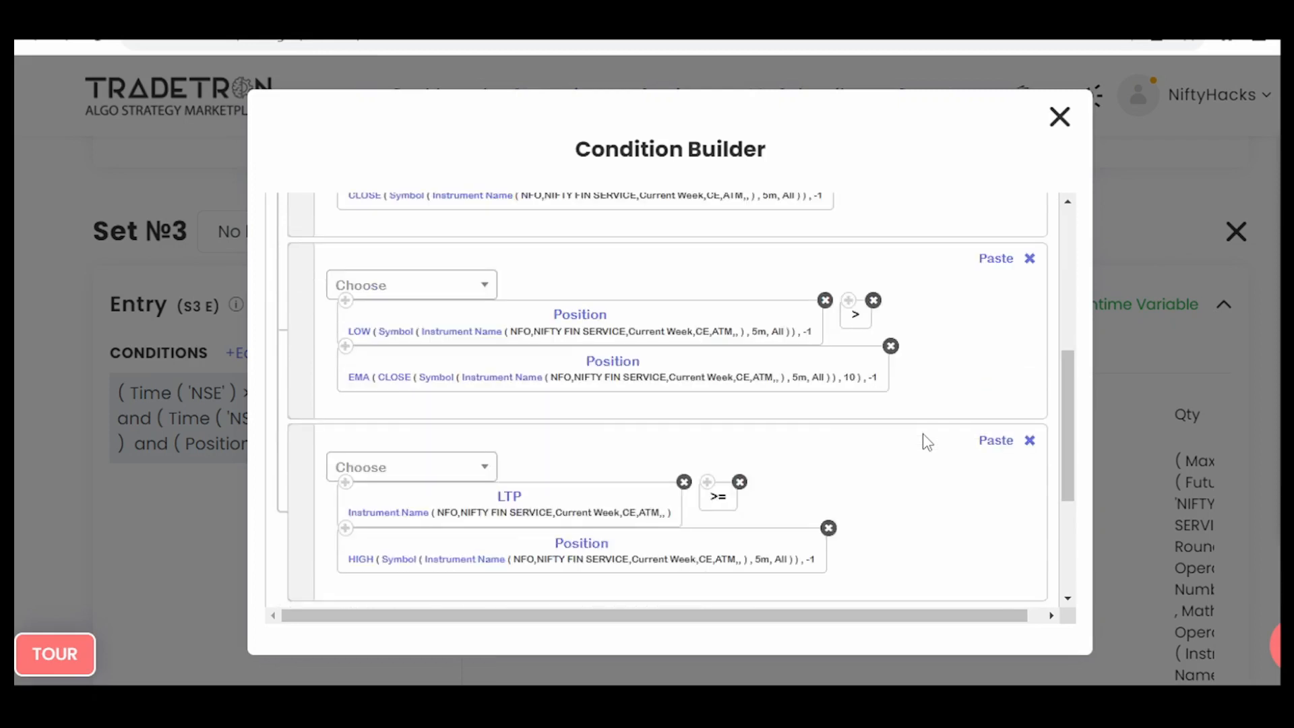
scroll(924, 442, "down", 1)
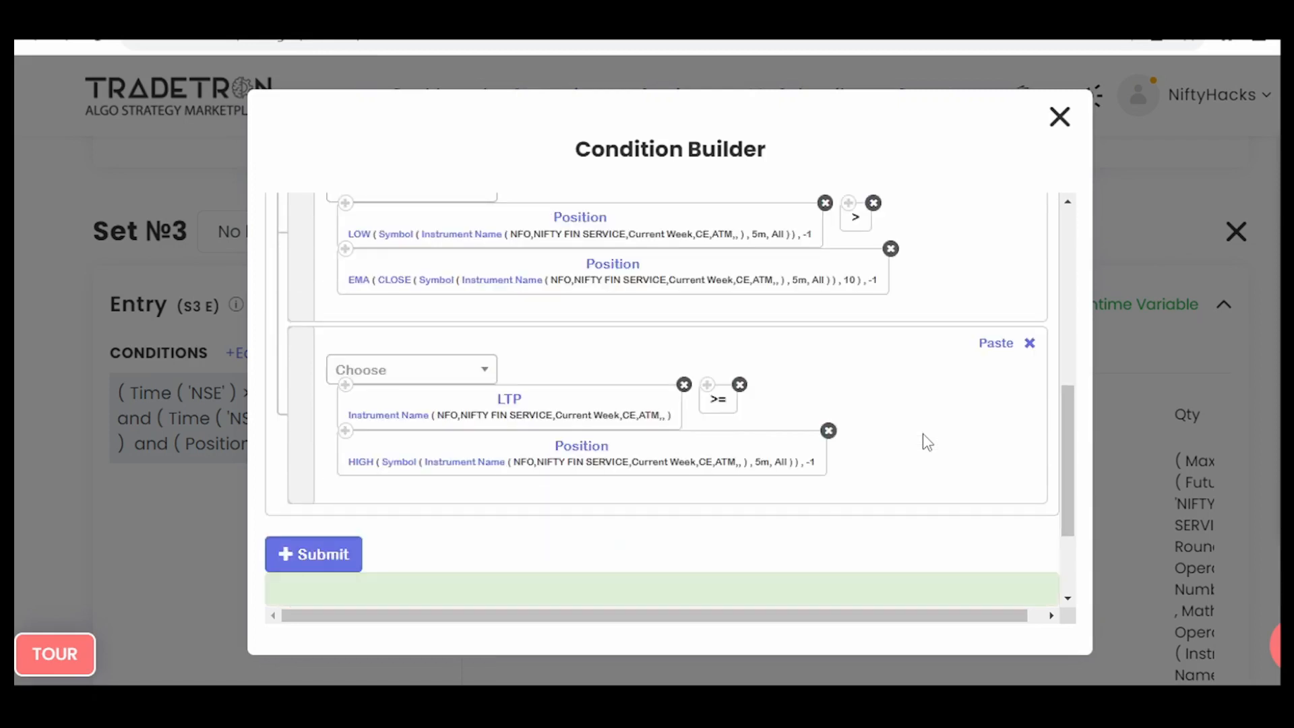
scroll(923, 435, "down", 1)
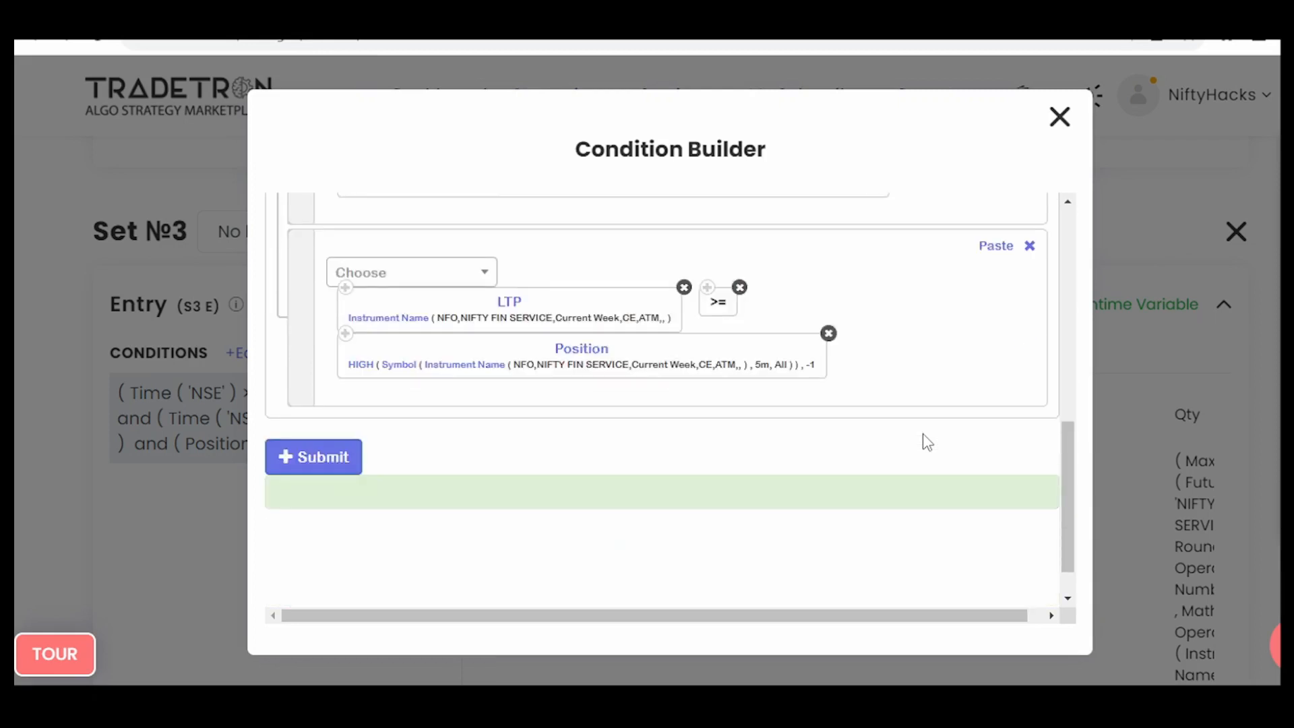
left_click(342, 465)
left_click(1057, 121)
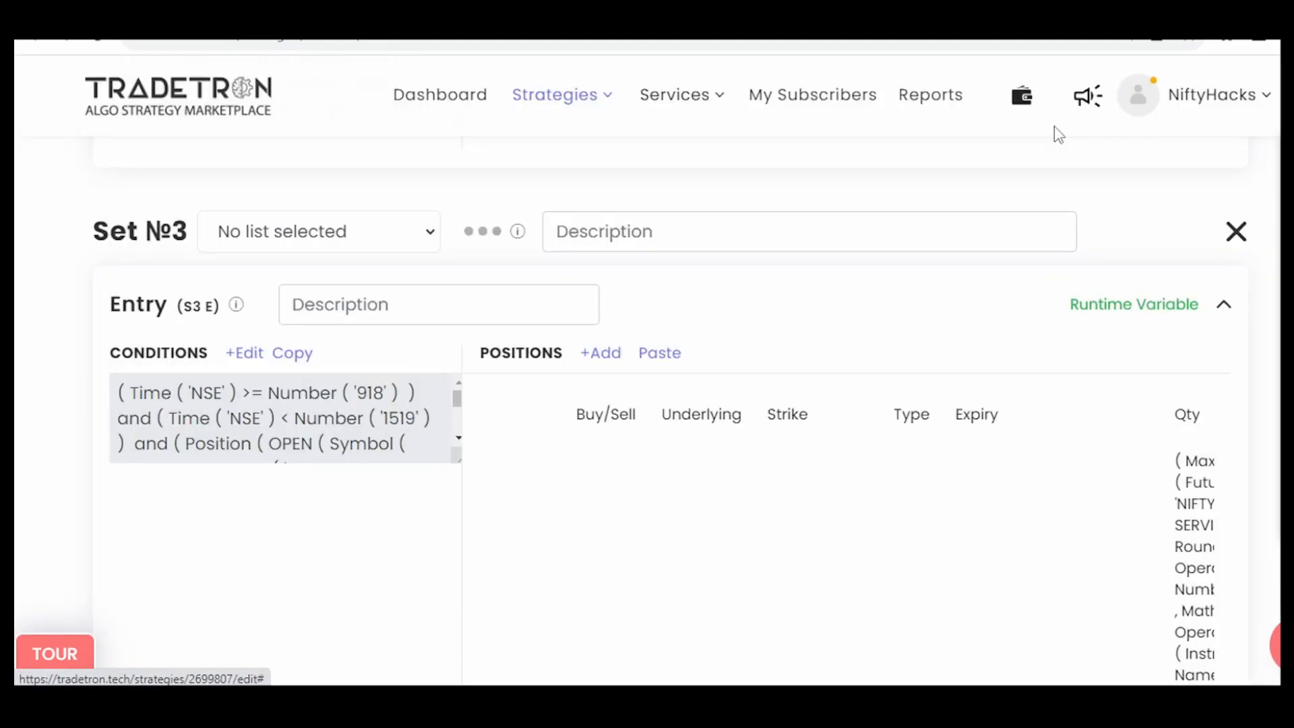
Examine the formula of the runtime variable ceslfin in the Set 3 entry, leaving it unchanged.
left_click(1098, 305)
left_click_drag(352, 465, 281, 453)
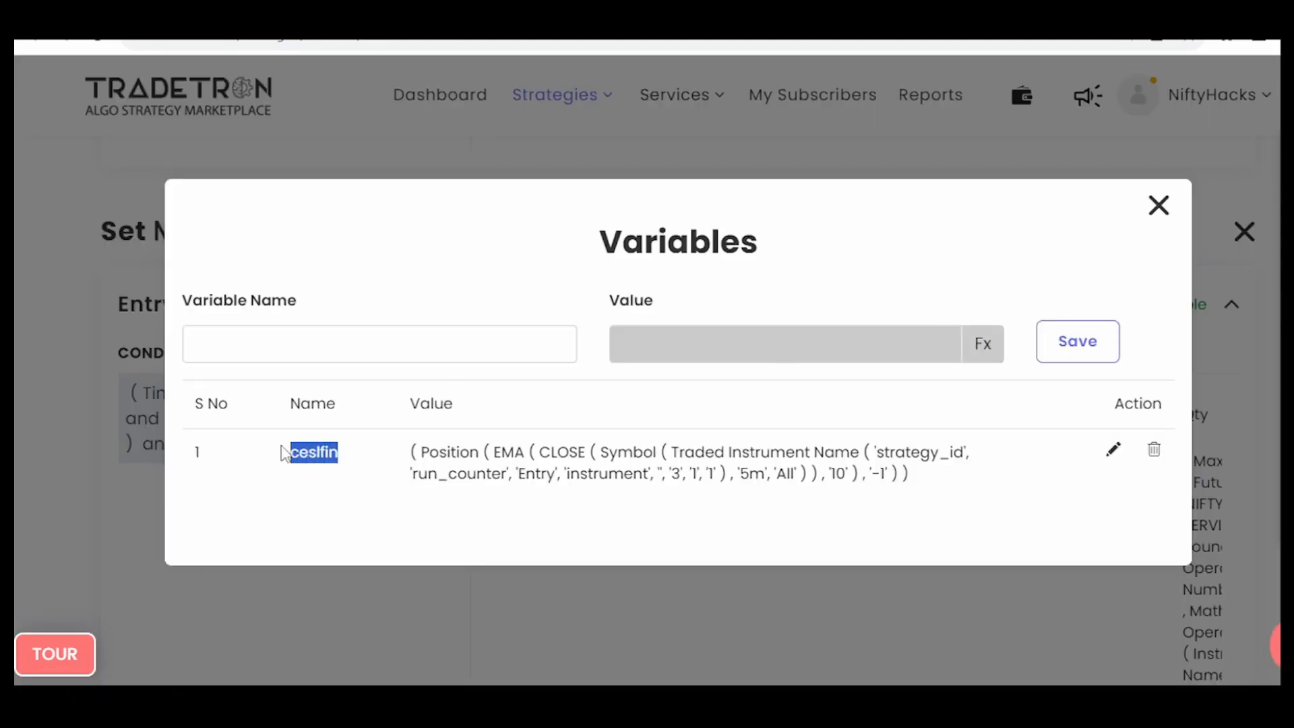
left_click(464, 461)
left_click(1113, 449)
left_click(982, 343)
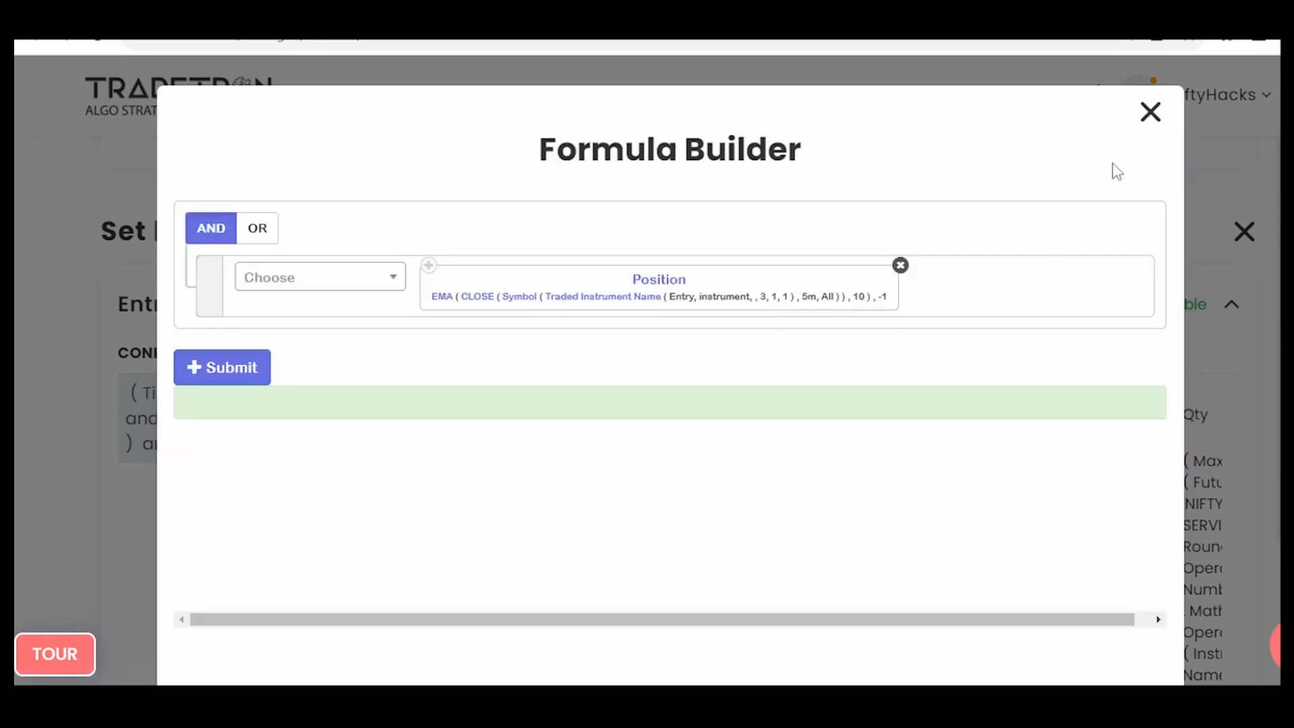
left_click(1151, 111)
left_click(1159, 205)
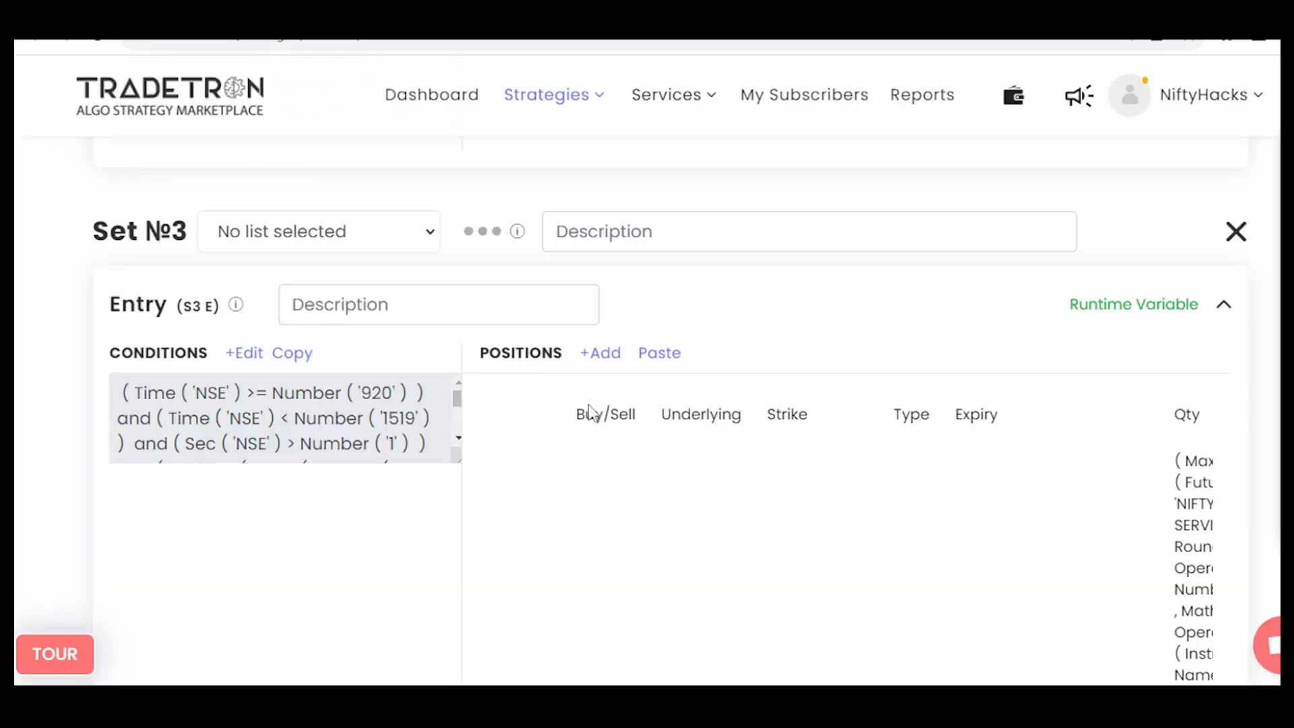
Inspect the quantity formula of the NIFTY FIN SERVICE call position in the Set 3 entry and close the position builder.
scroll(438, 438, "down", 4)
left_click(488, 331)
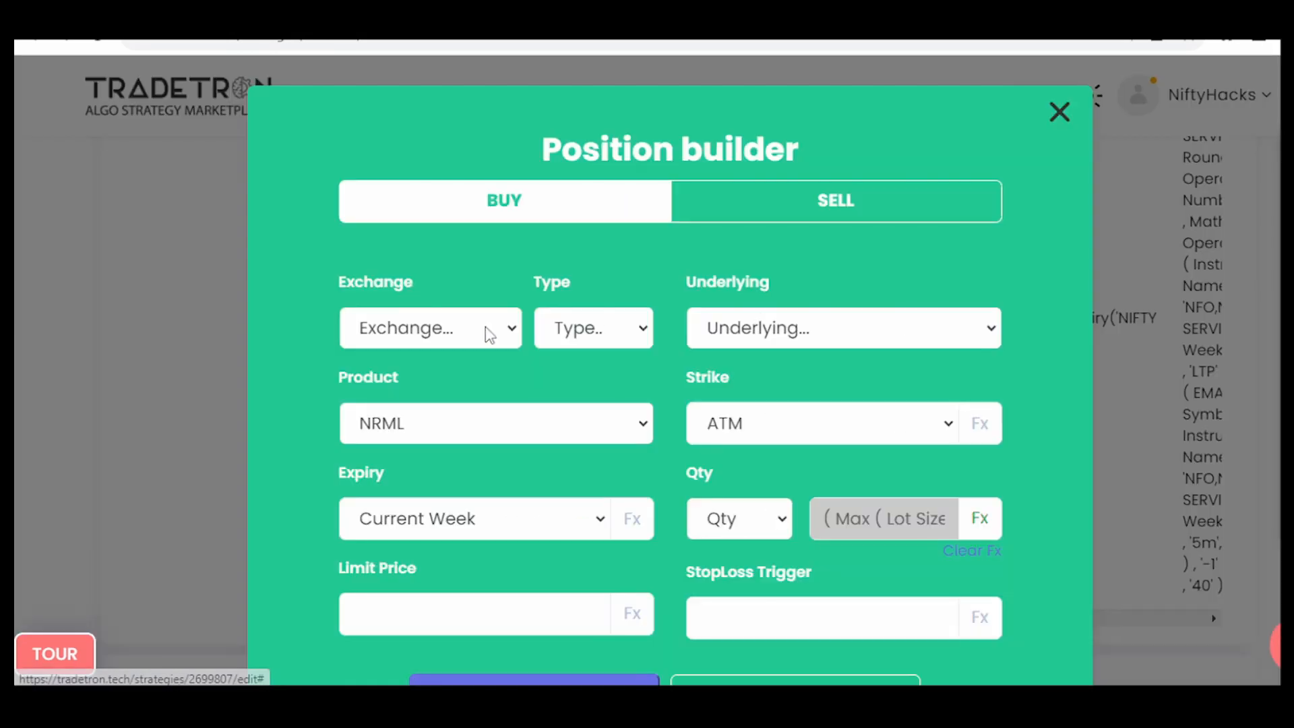
left_click(982, 520)
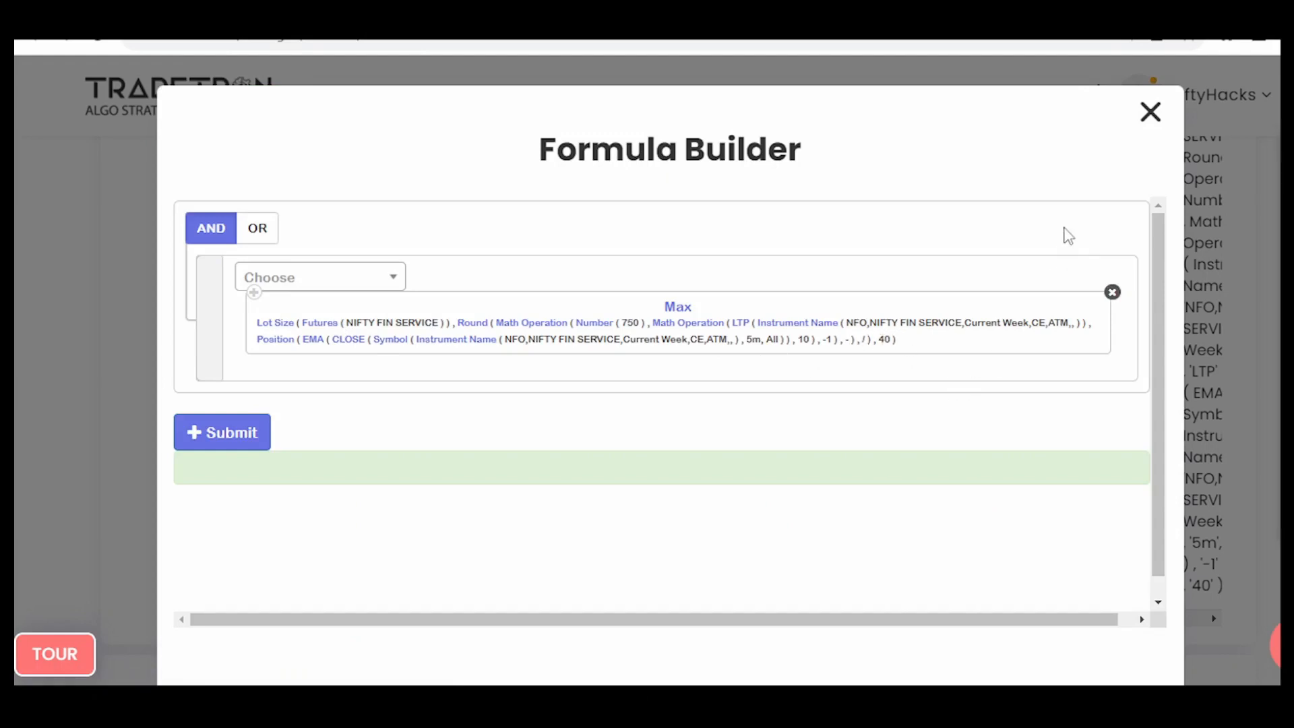
left_click(1150, 113)
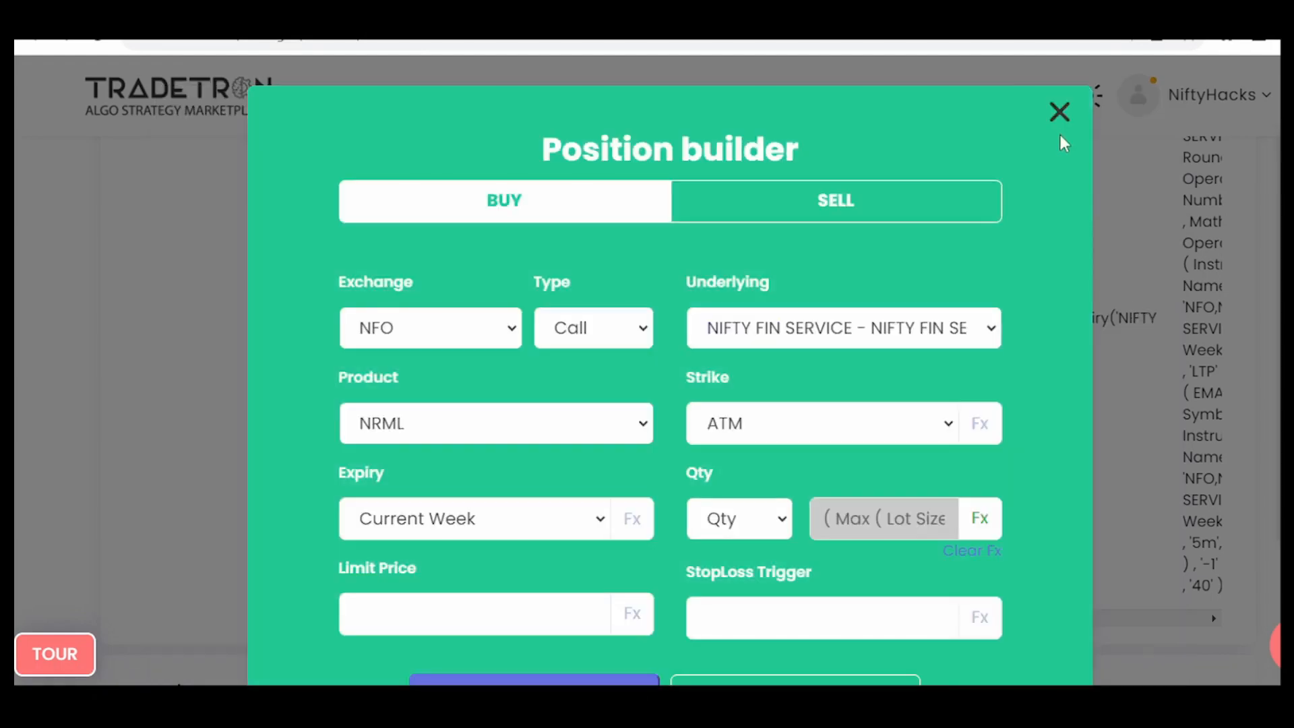
left_click(1059, 112)
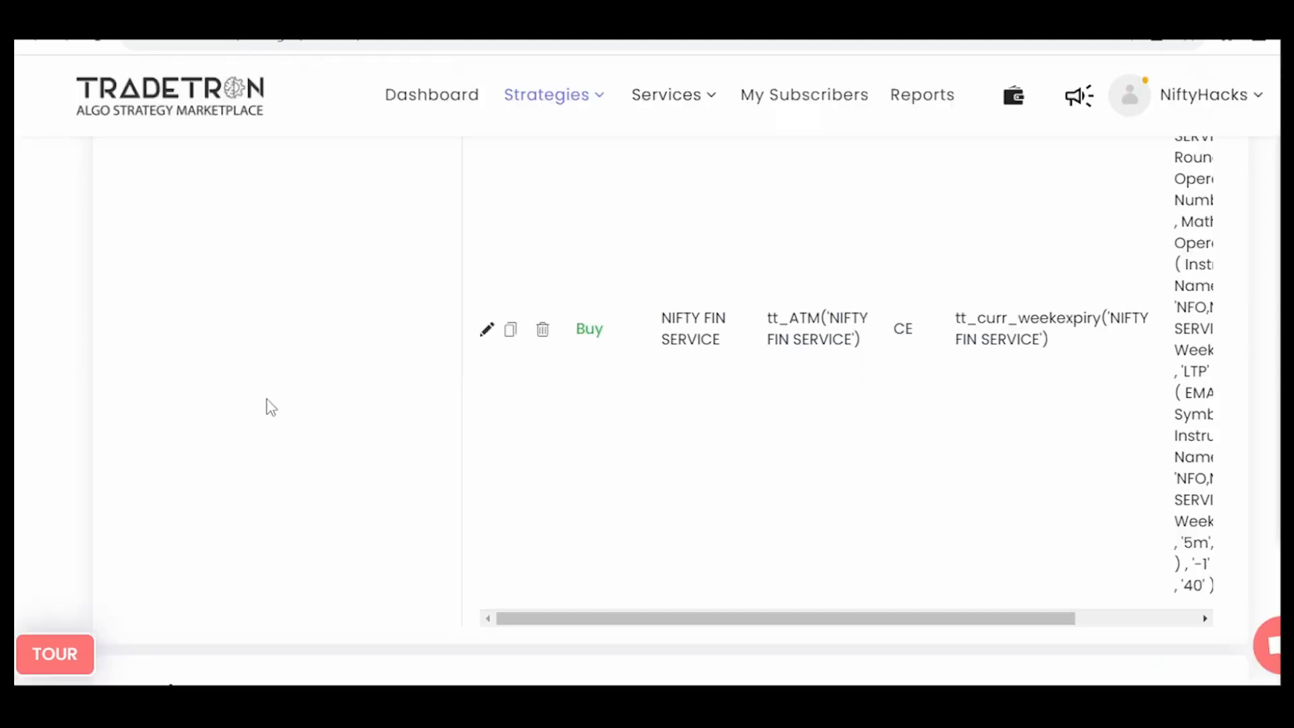
Review the Set 3 exit conditions and the variable name used in the target calculation, and close the builder.
scroll(270, 407, "down", 5)
left_click(244, 439)
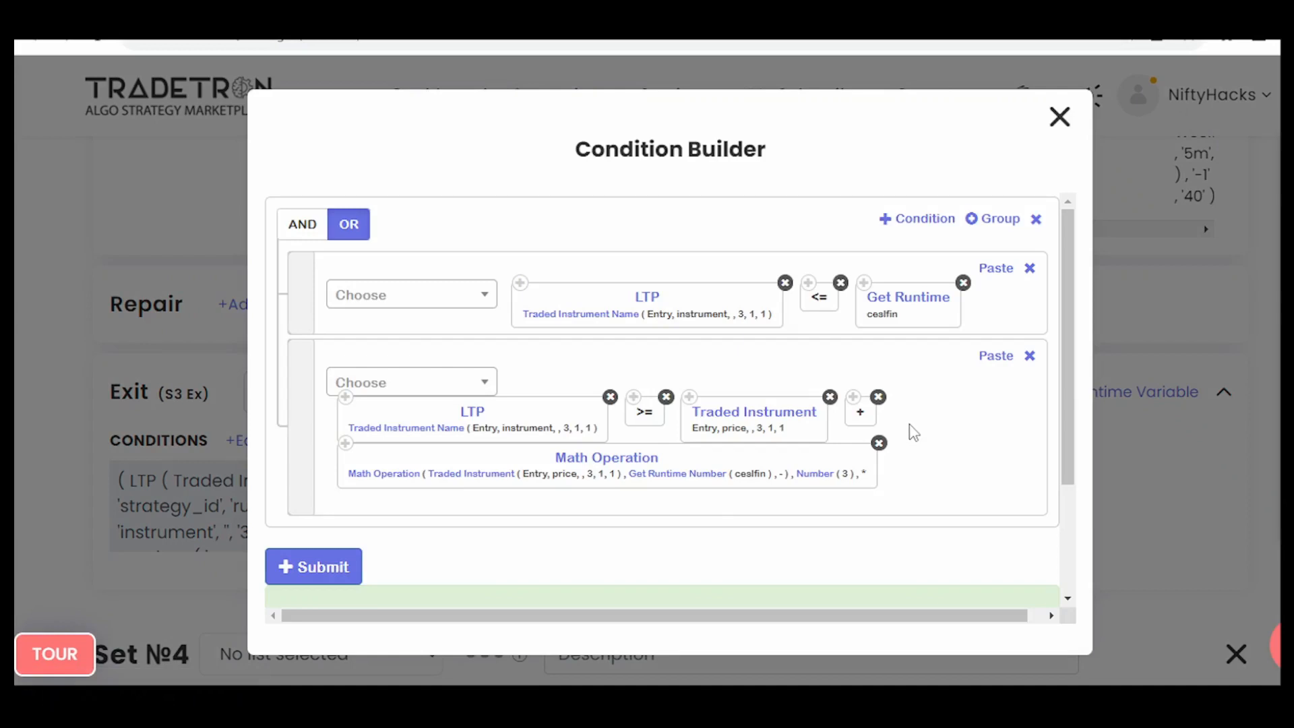
left_click(704, 475)
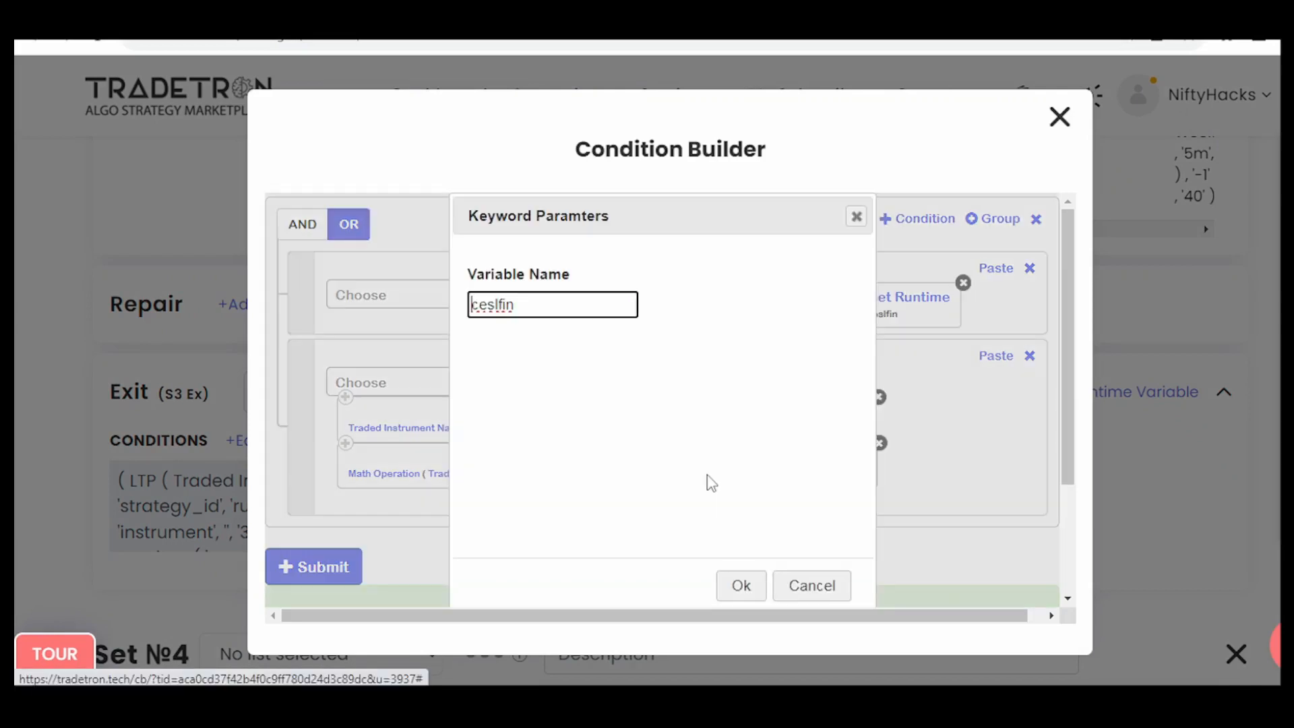
left_click(856, 216)
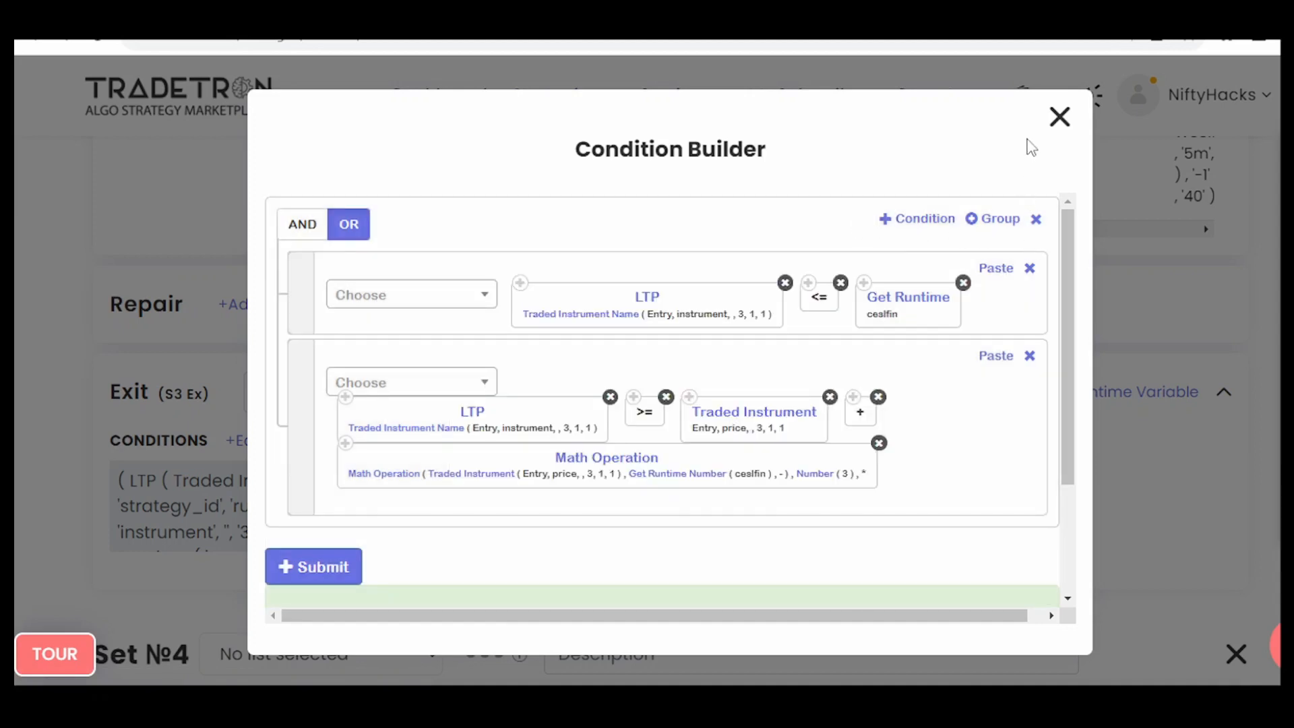
left_click(1058, 117)
scroll(780, 482, "down", 4)
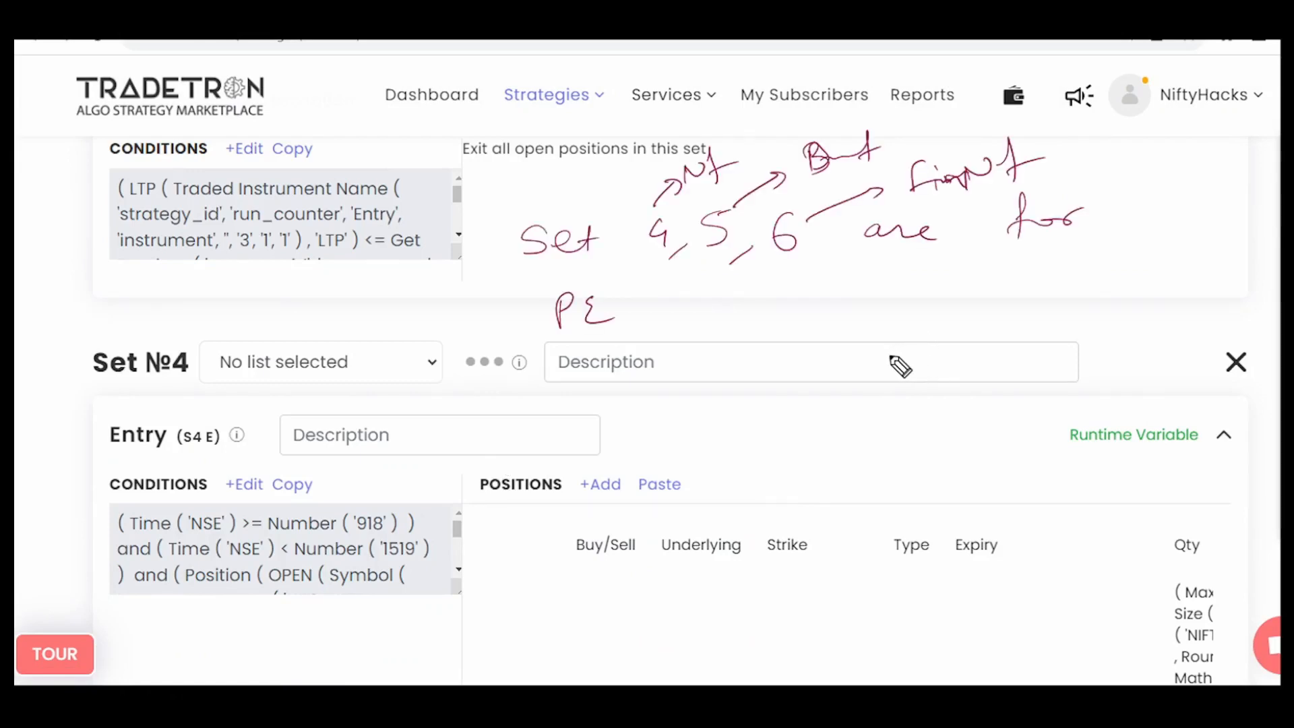
left_click_drag(546, 345, 615, 353)
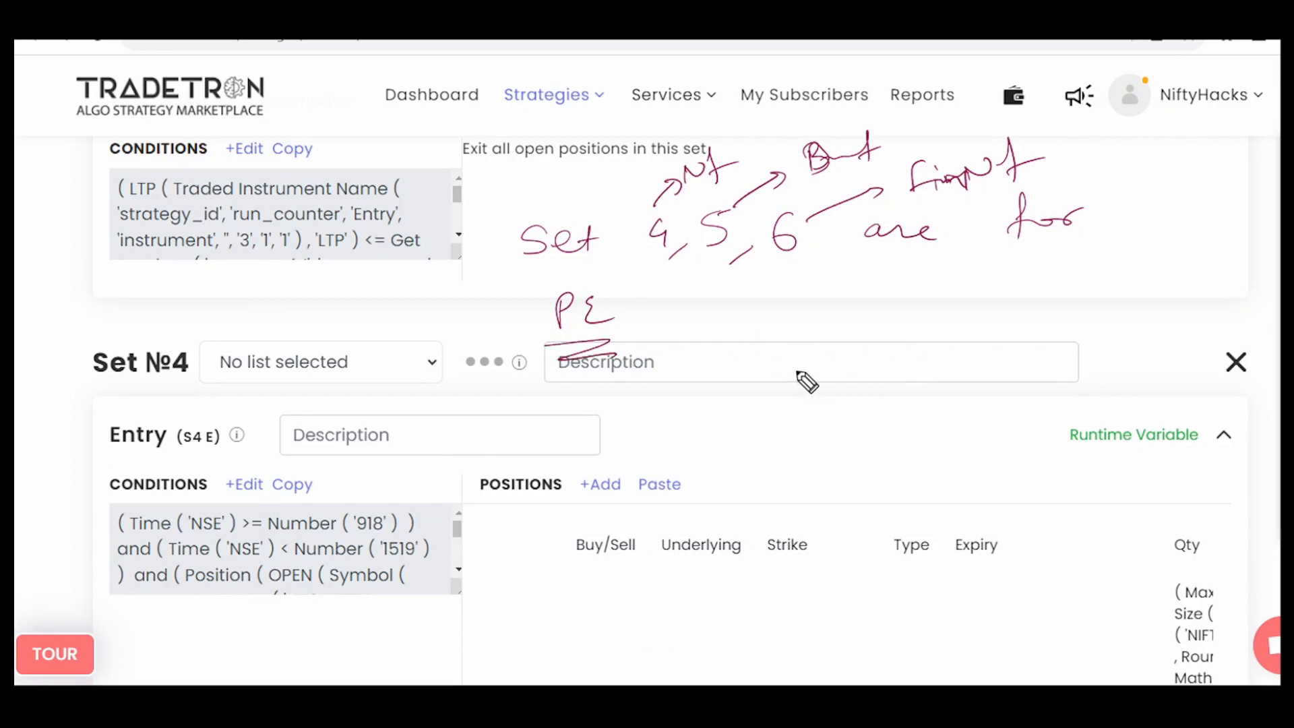
key("Escape")
Open the Set 4 entry conditions and set the number in the first Time condition to 920.
scroll(532, 321, "down", 3)
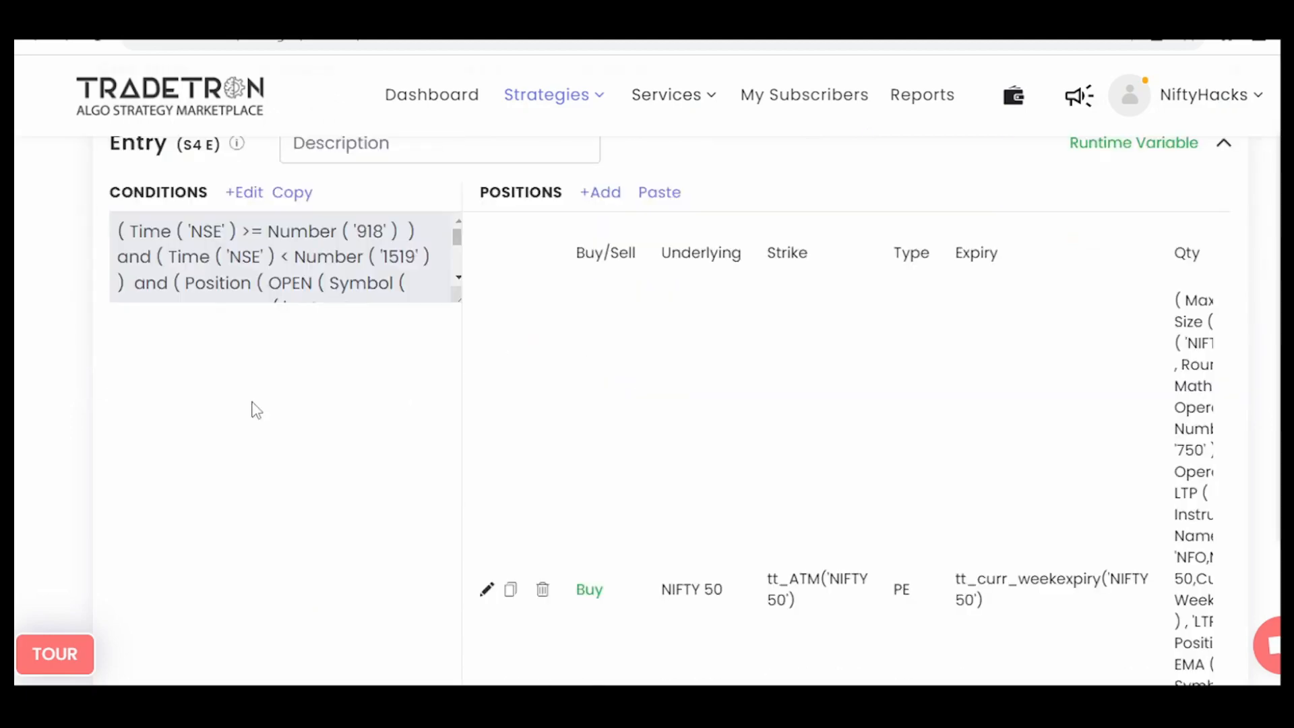
scroll(253, 401, "up", 1)
left_click(242, 296)
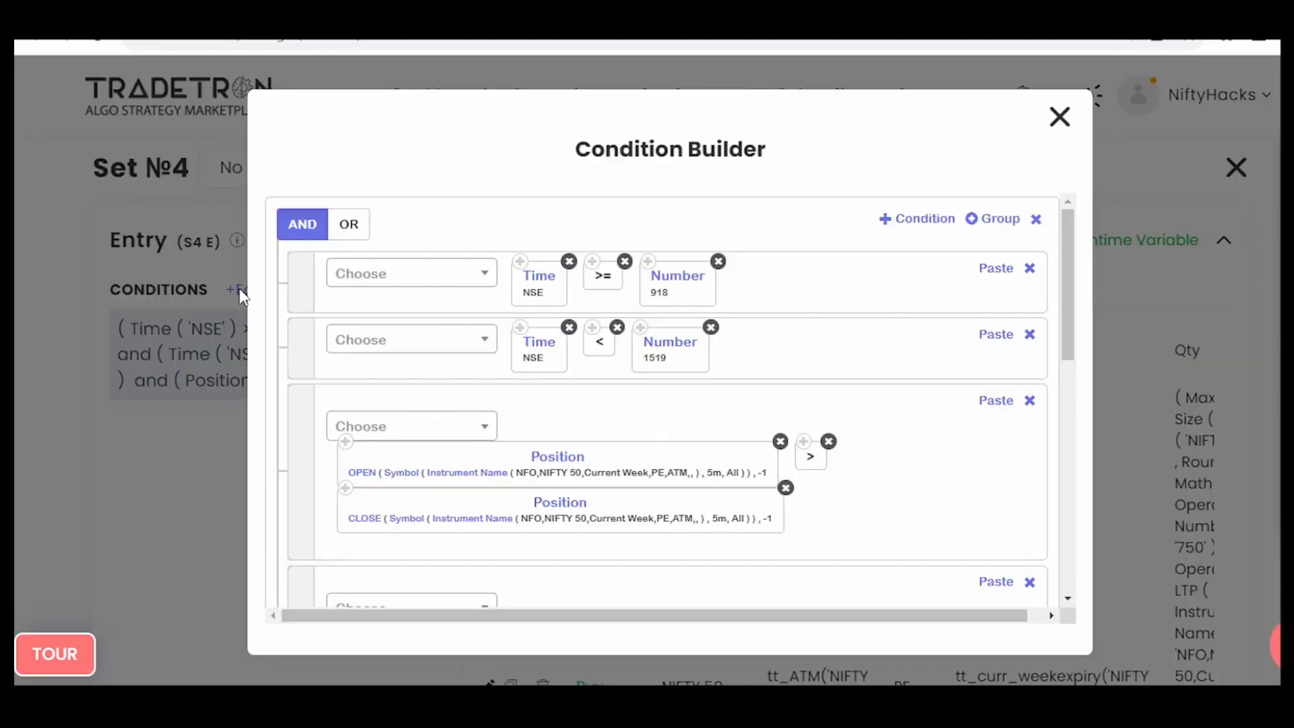
left_click(690, 282)
left_click_drag(480, 304, 512, 309)
type("20")
left_click(741, 586)
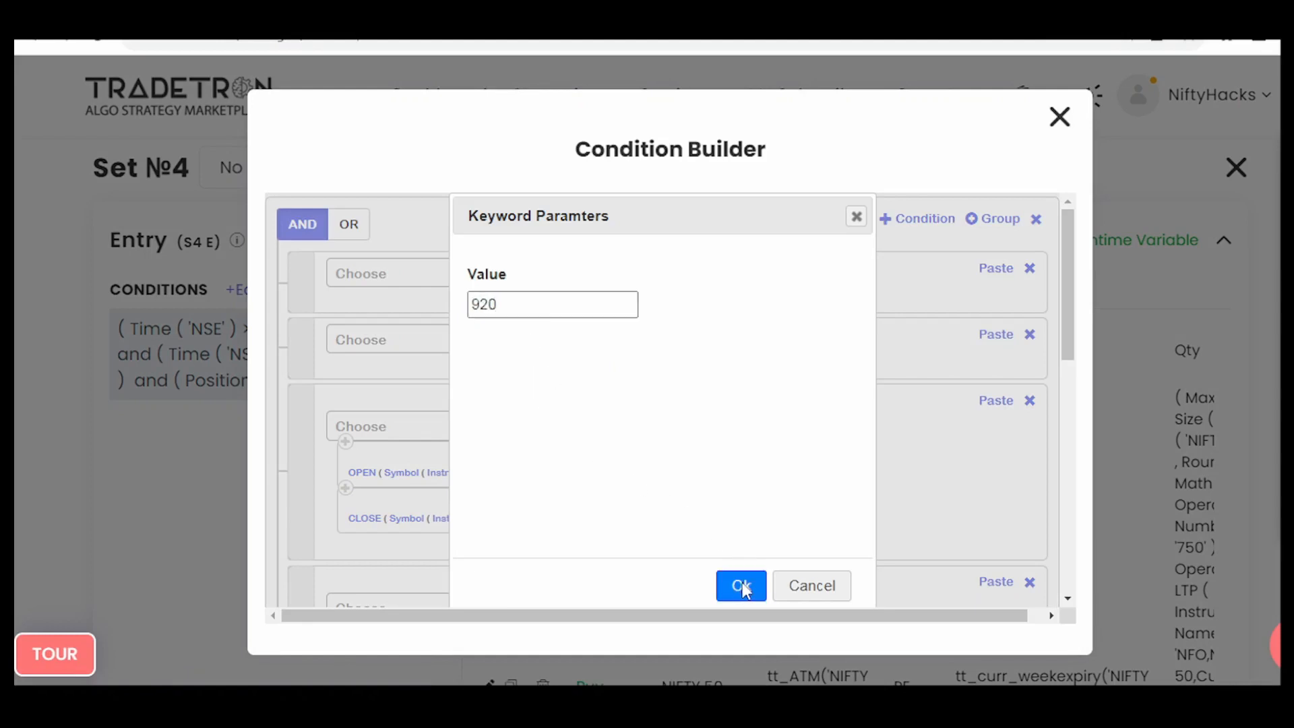
Move the Sec condition directly below the two Time conditions in the Set 4 entry, submit the conditions and close the builder.
left_click_drag(312, 575, 297, 405)
scroll(908, 481, "down", 3)
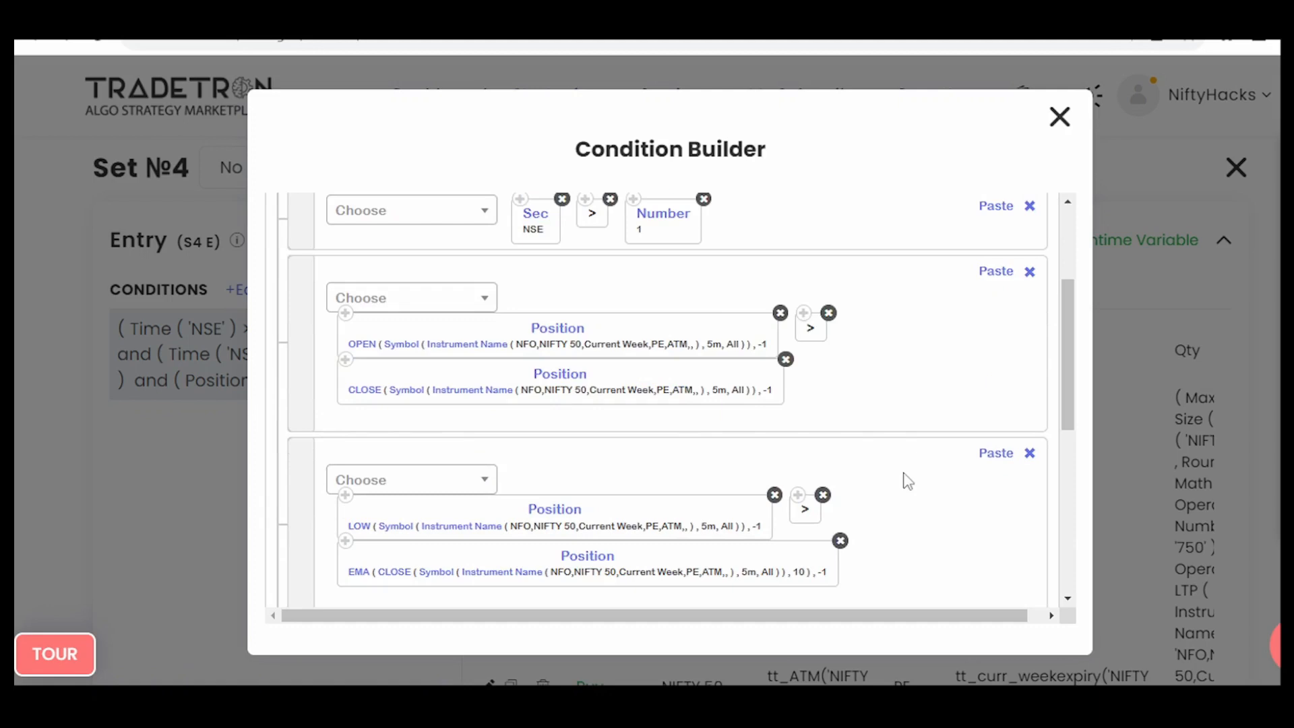
scroll(908, 481, "down", 2)
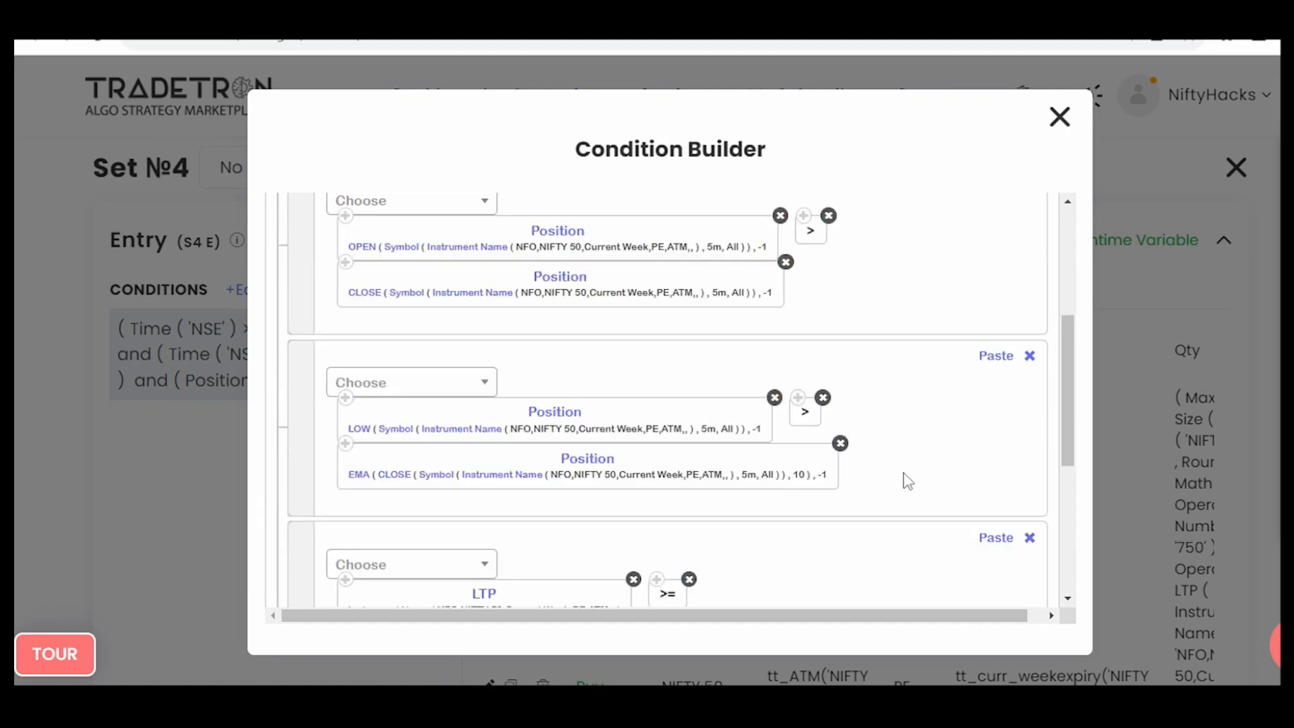
scroll(908, 480, "down", 2)
scroll(908, 481, "down", 2)
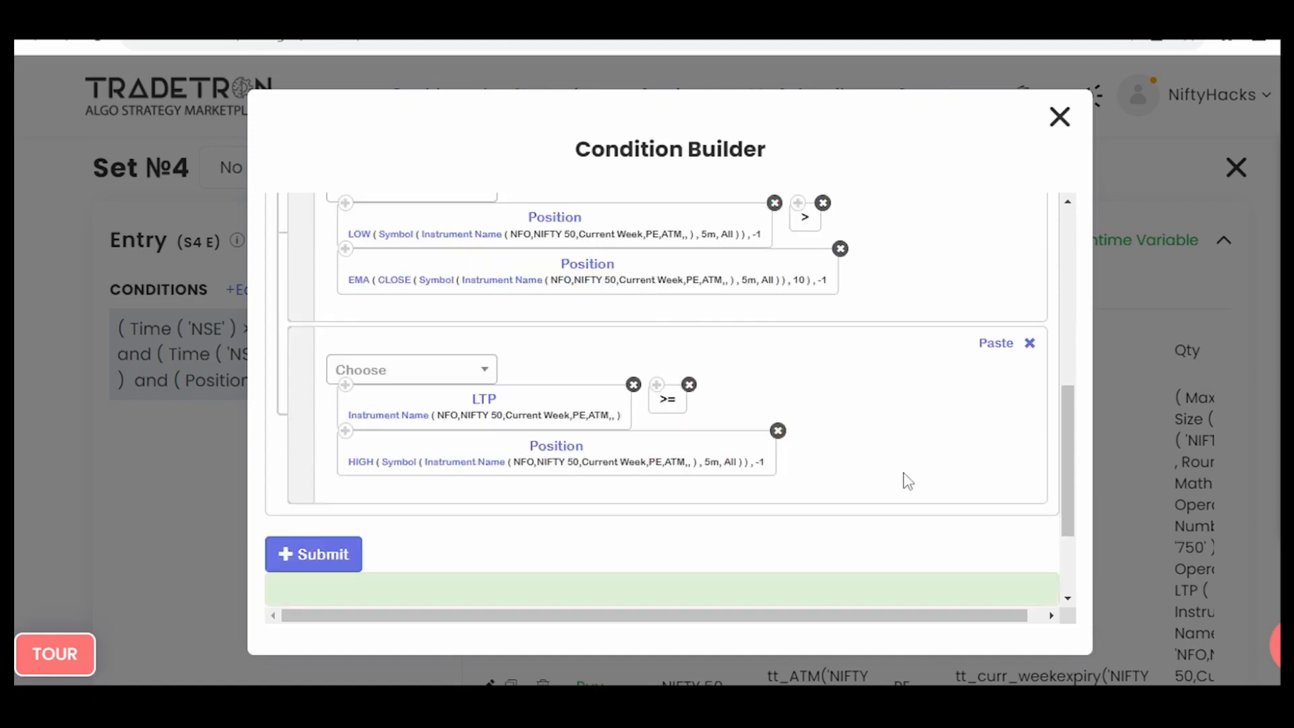
scroll(908, 480, "down", 2)
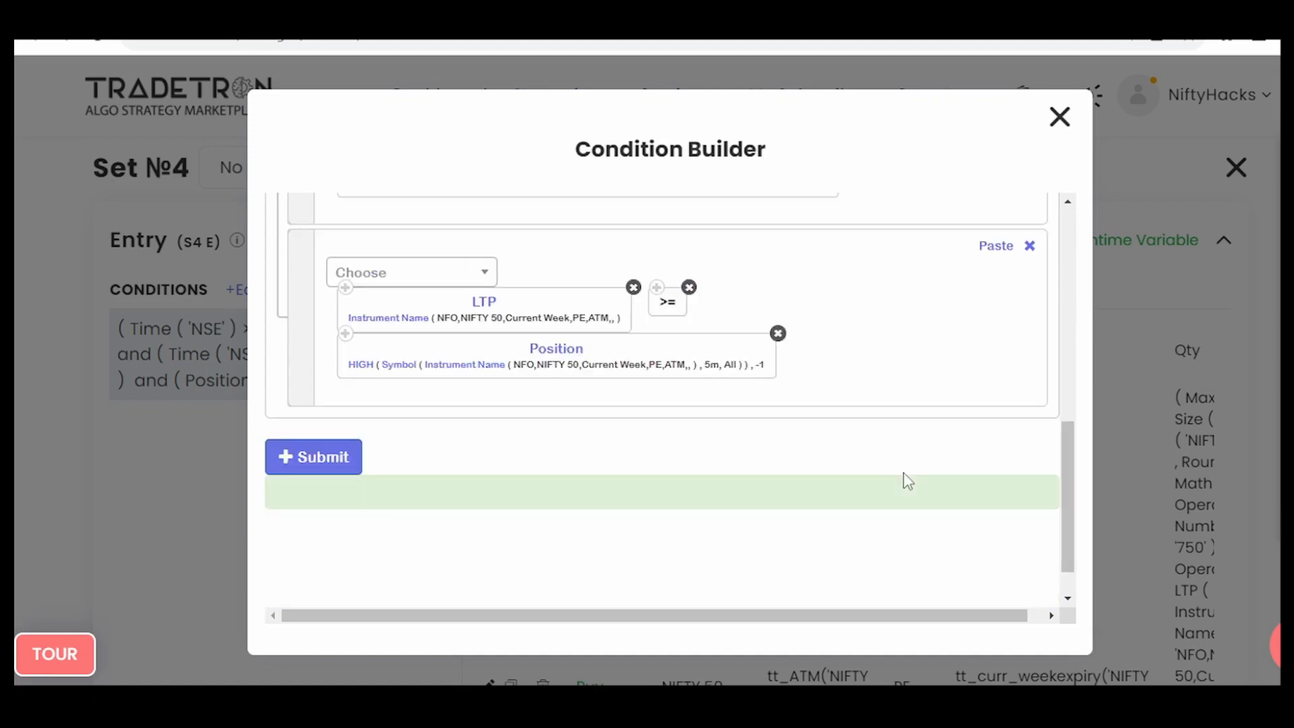
left_click(332, 457)
left_click(1060, 122)
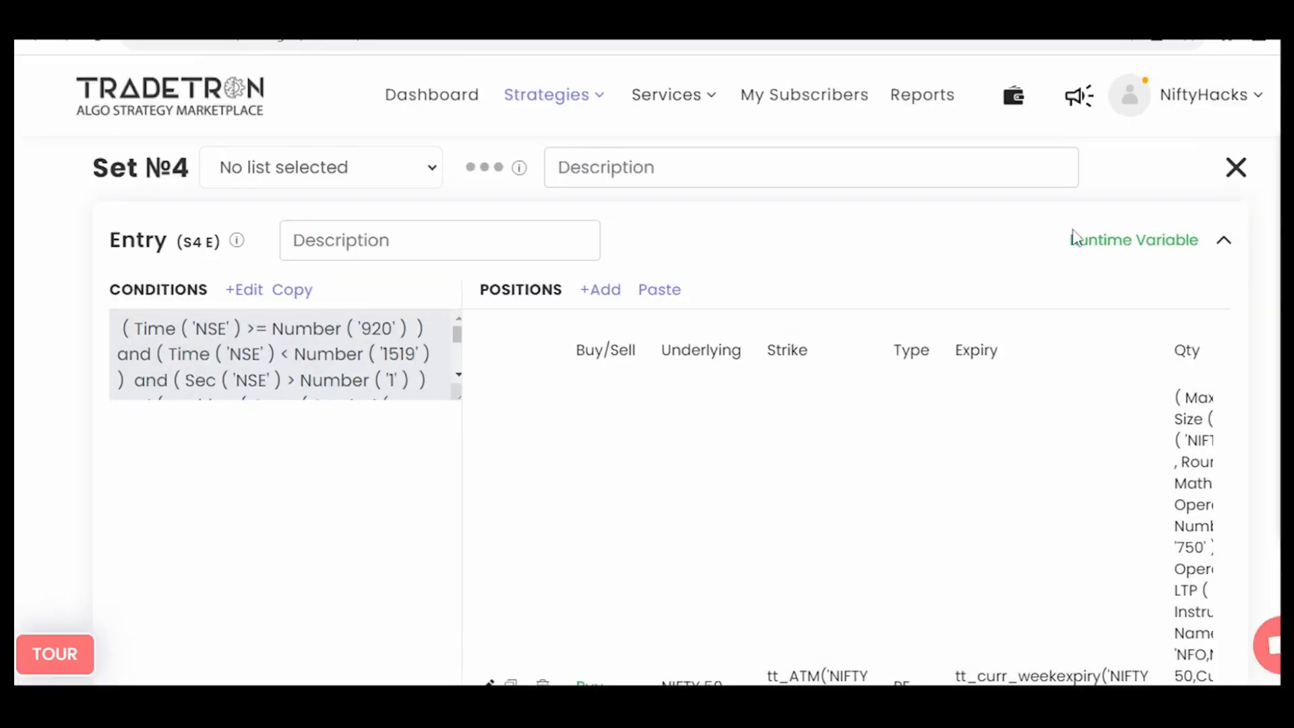
Examine the formula of the runtime variable in the Set 4 entry and close the variables without changing it.
left_click(1105, 244)
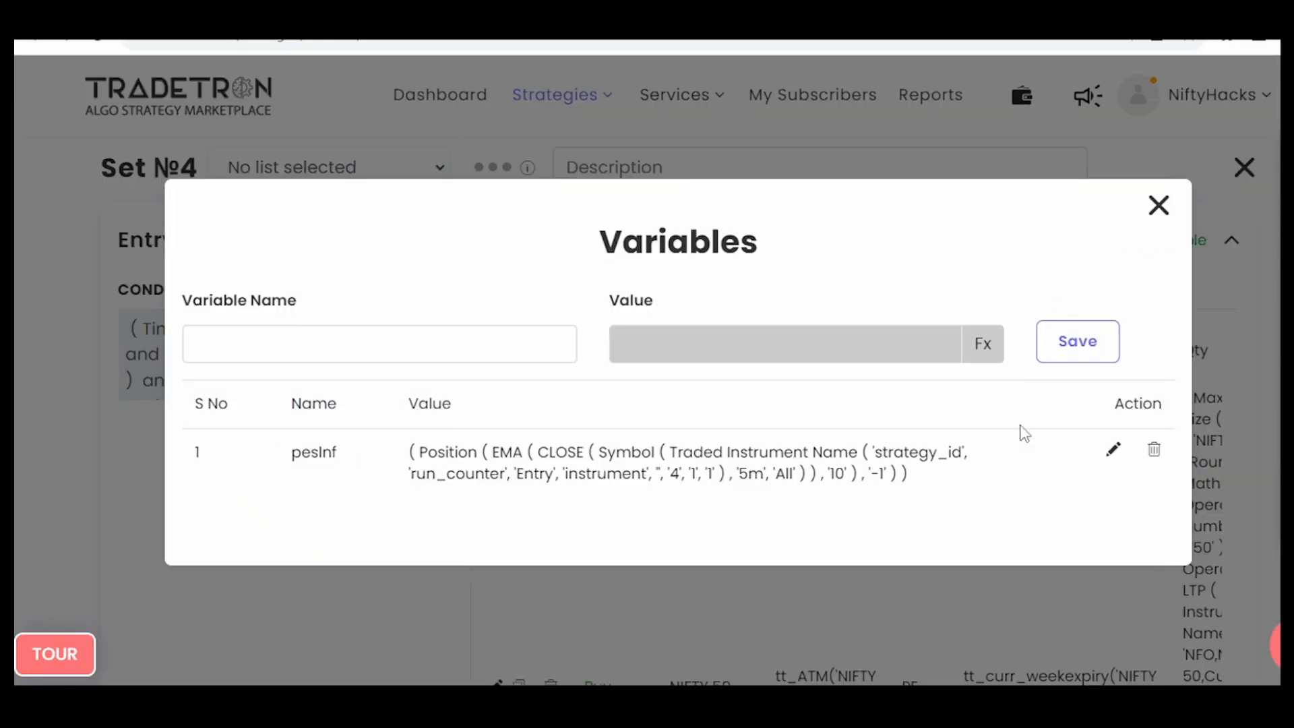
left_click(1113, 449)
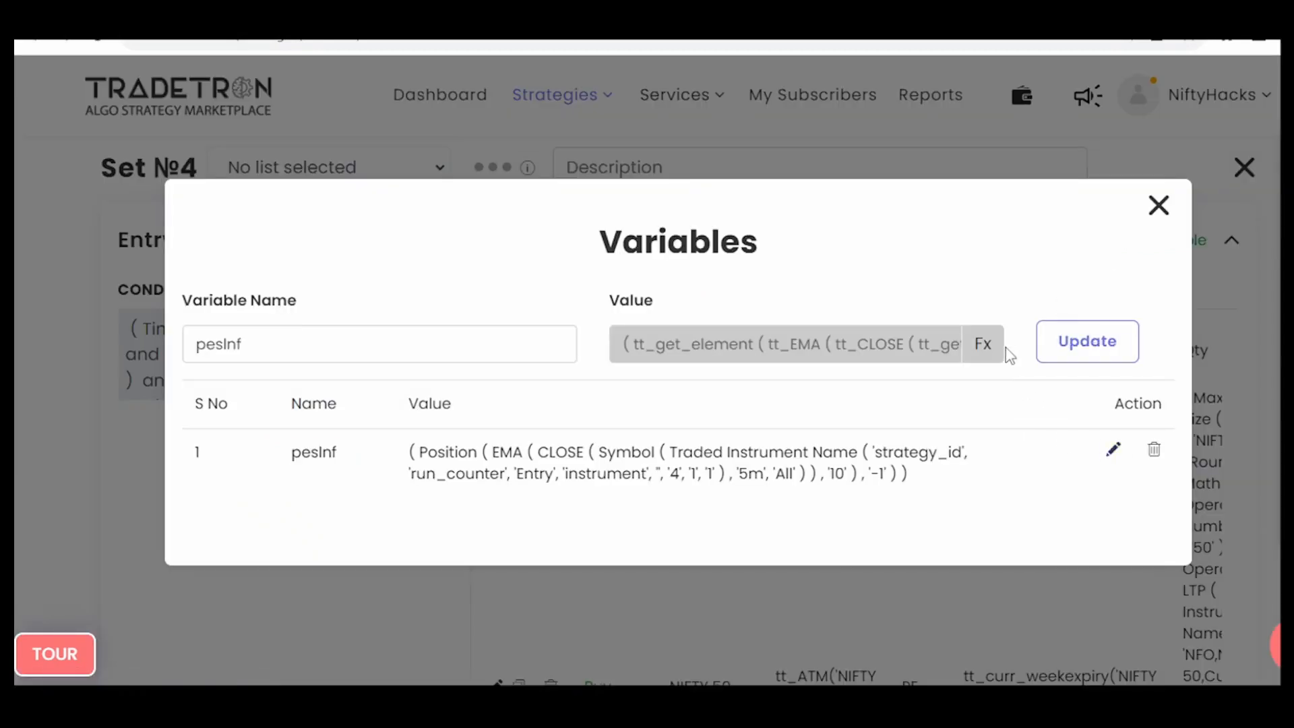
left_click(984, 345)
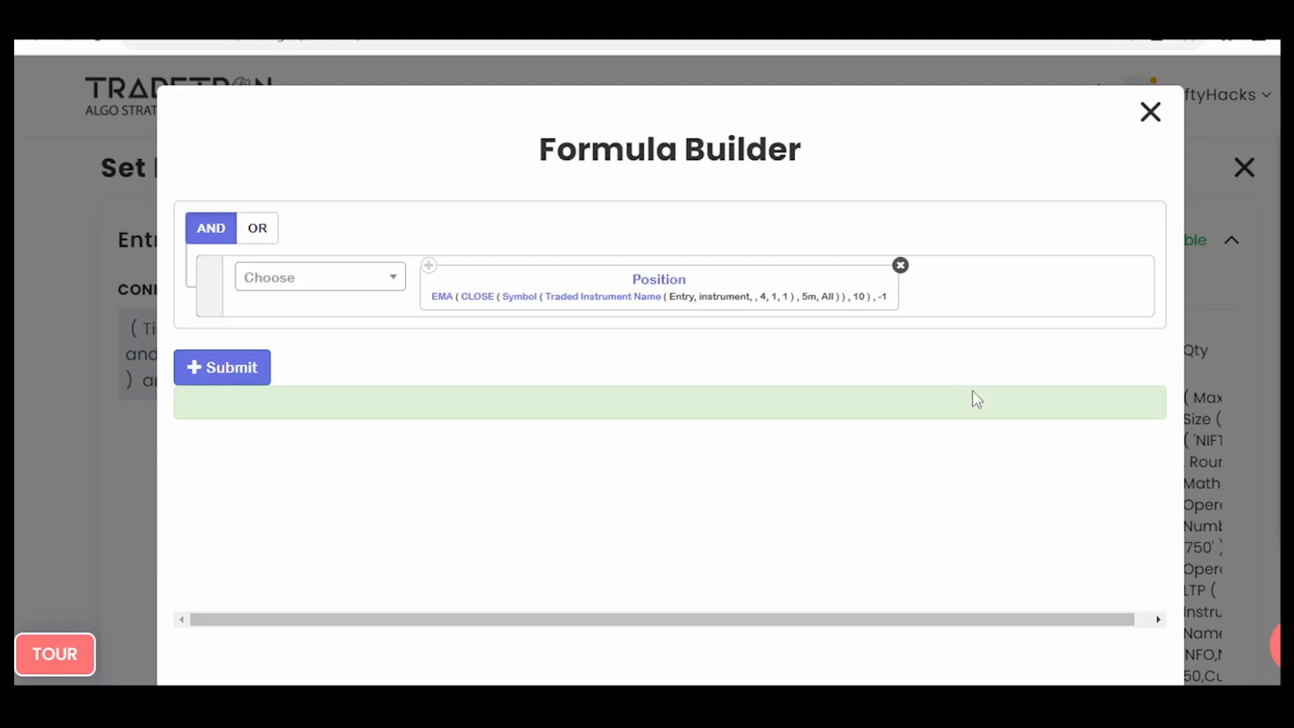
left_click(1151, 112)
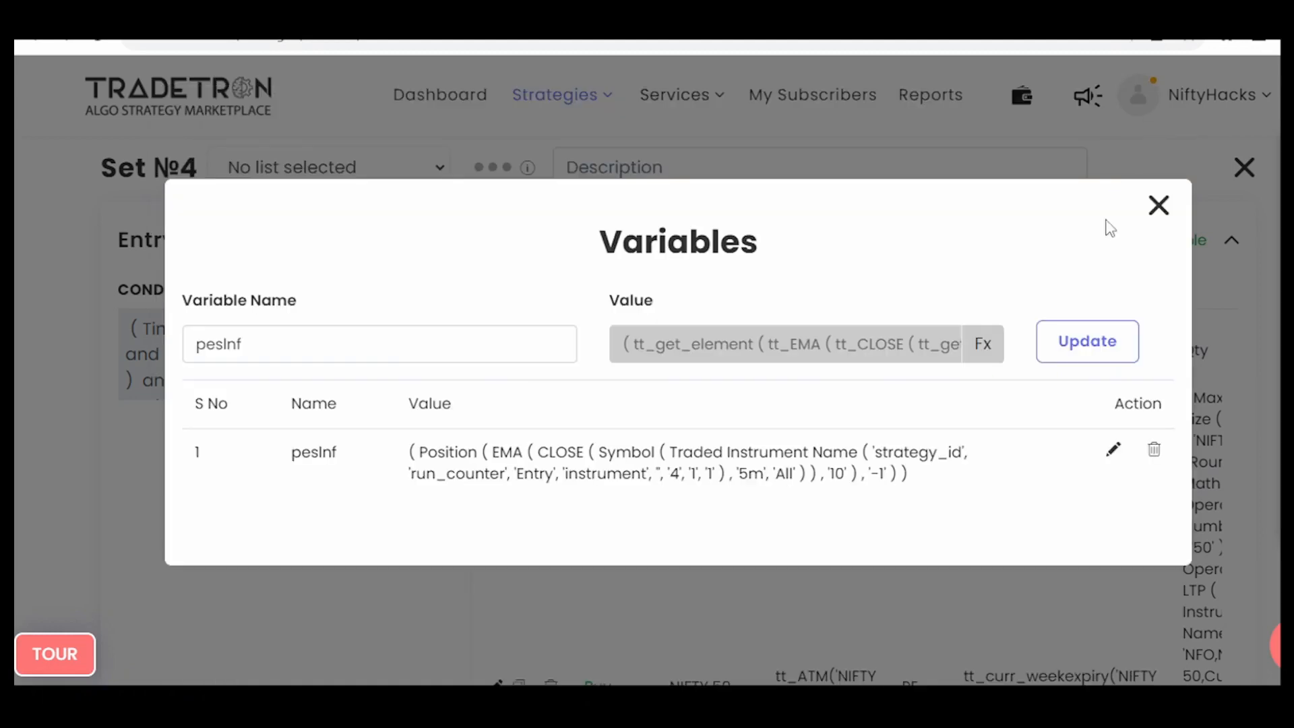
left_click(1158, 204)
Open the NIFTY 50 put position of the Set 4 entry and inspect its quantity formula.
scroll(415, 556, "down", 5)
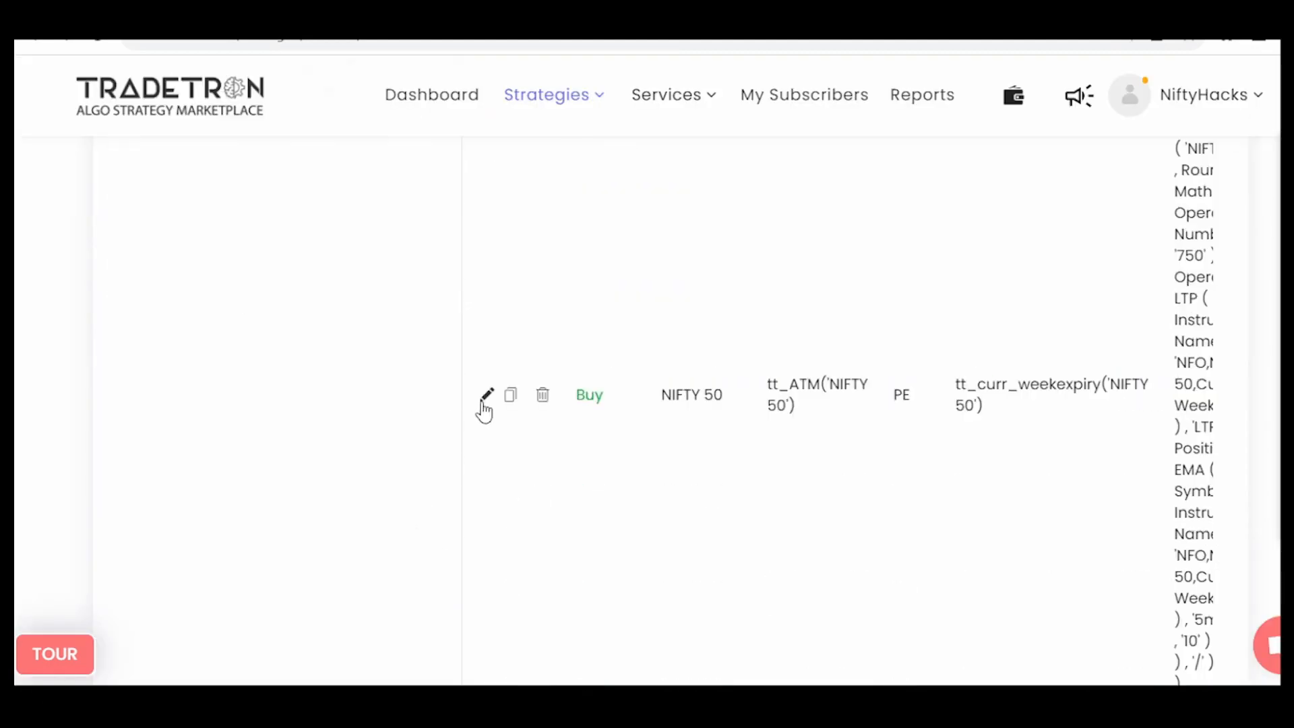
left_click(485, 402)
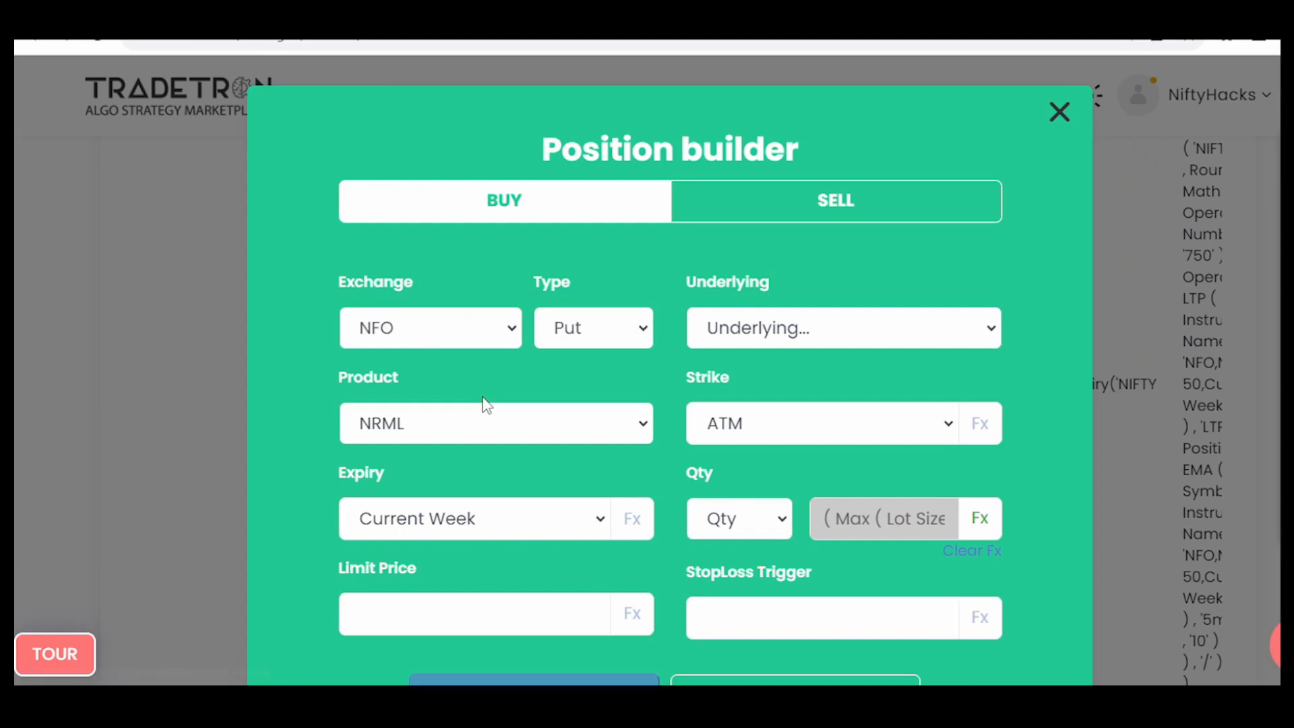
left_click(981, 518)
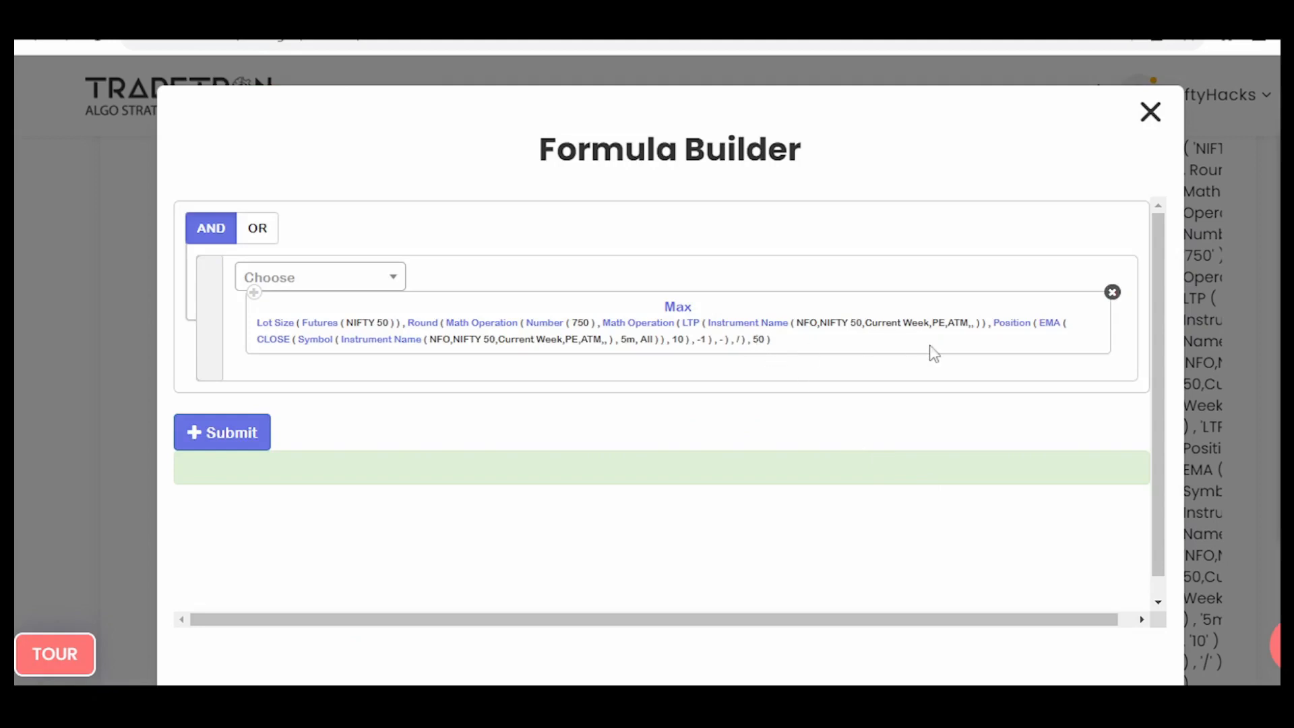
left_click(1151, 112)
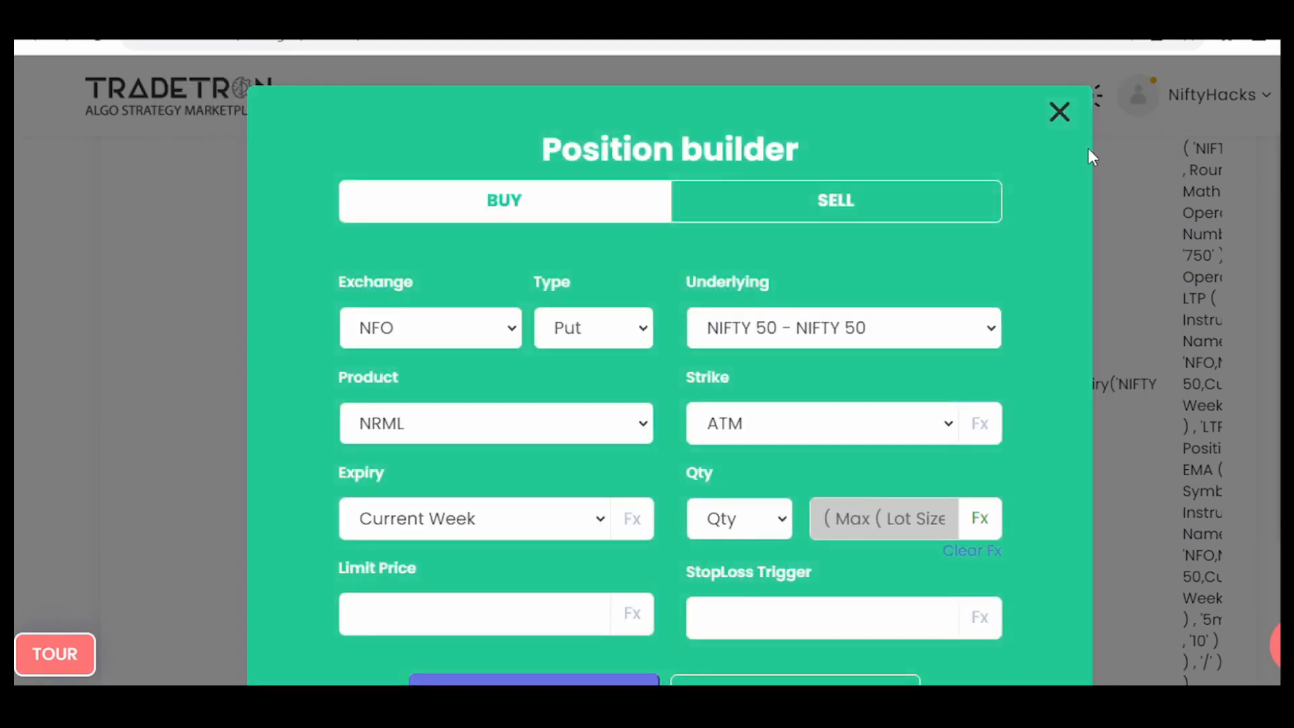
Close the Set 4 put position and examine the Set 4 exit conditions, including the Get Runtime Number variable in the Math Operation.
left_click(1060, 114)
scroll(249, 452, "down", 5)
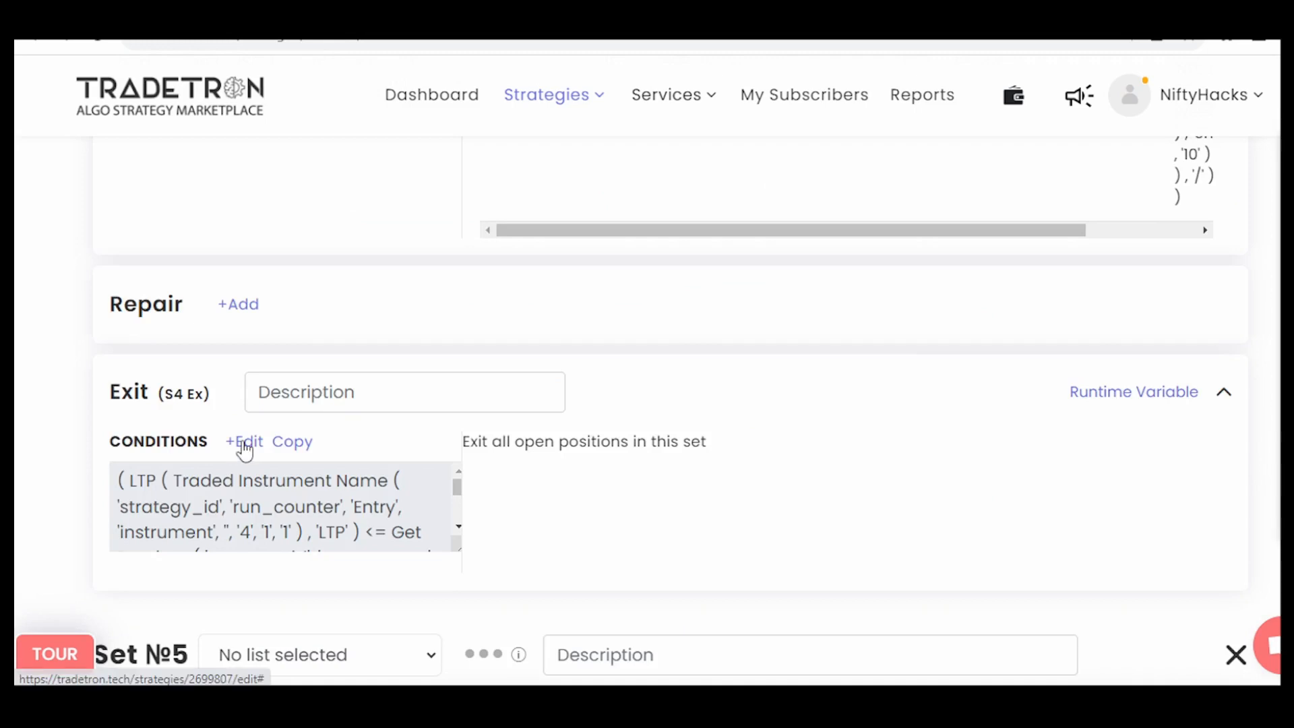
left_click(240, 448)
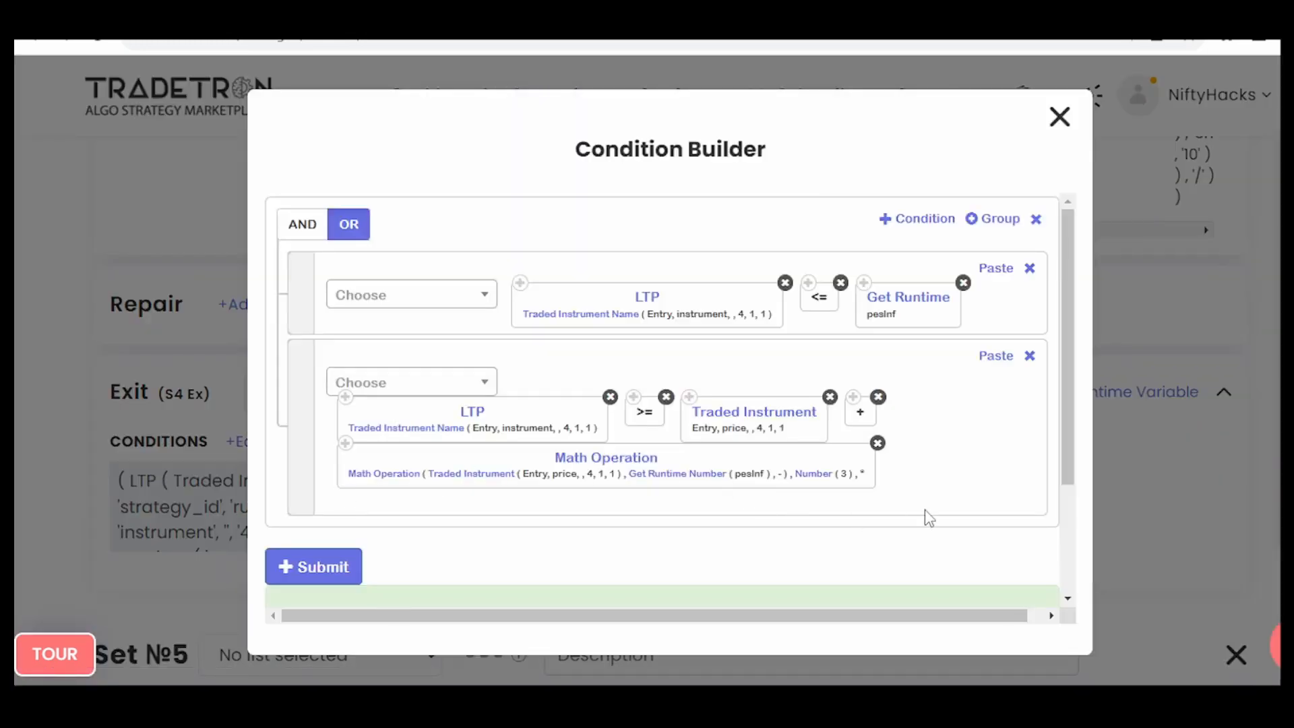
left_click(691, 474)
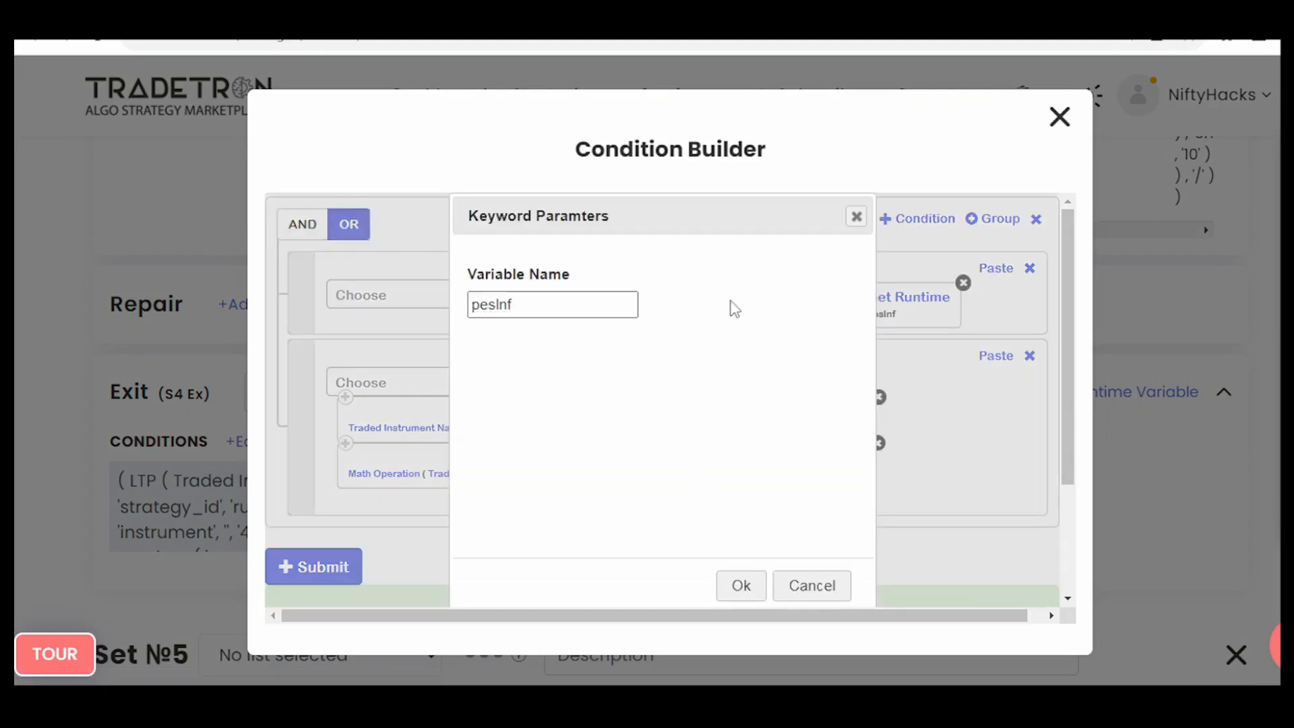
left_click(856, 217)
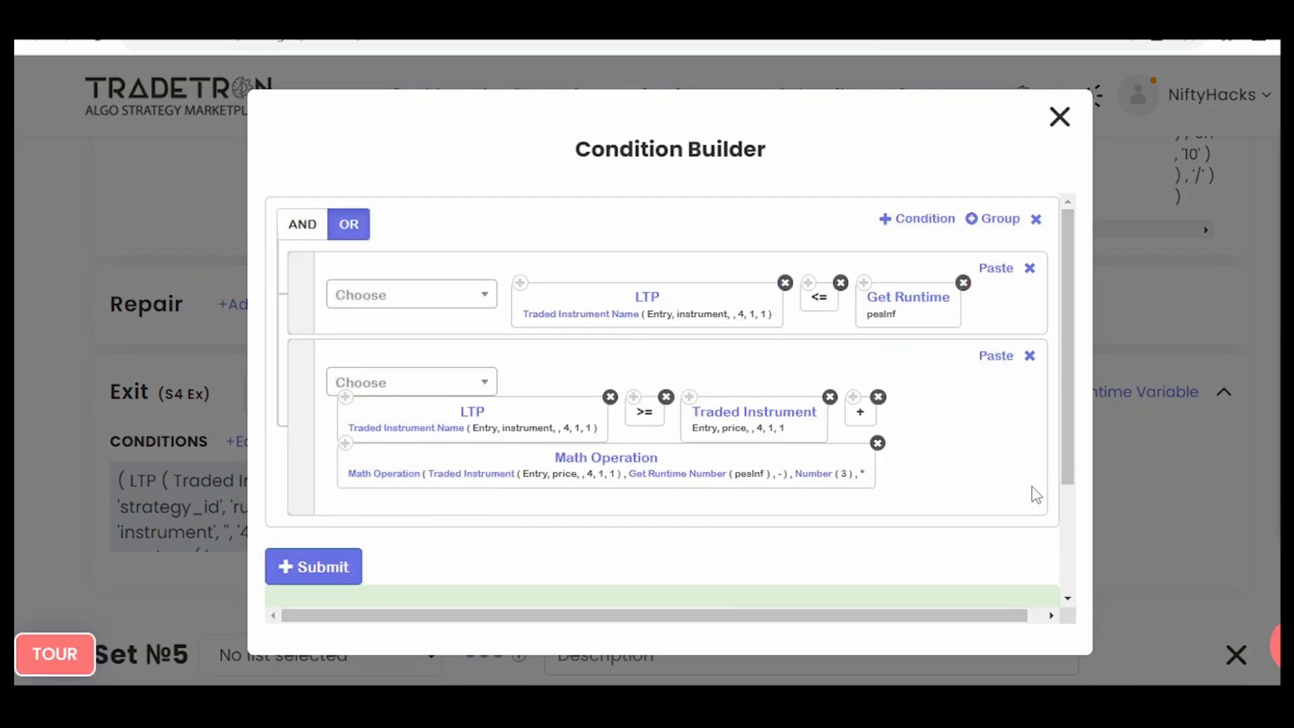
left_click(1058, 118)
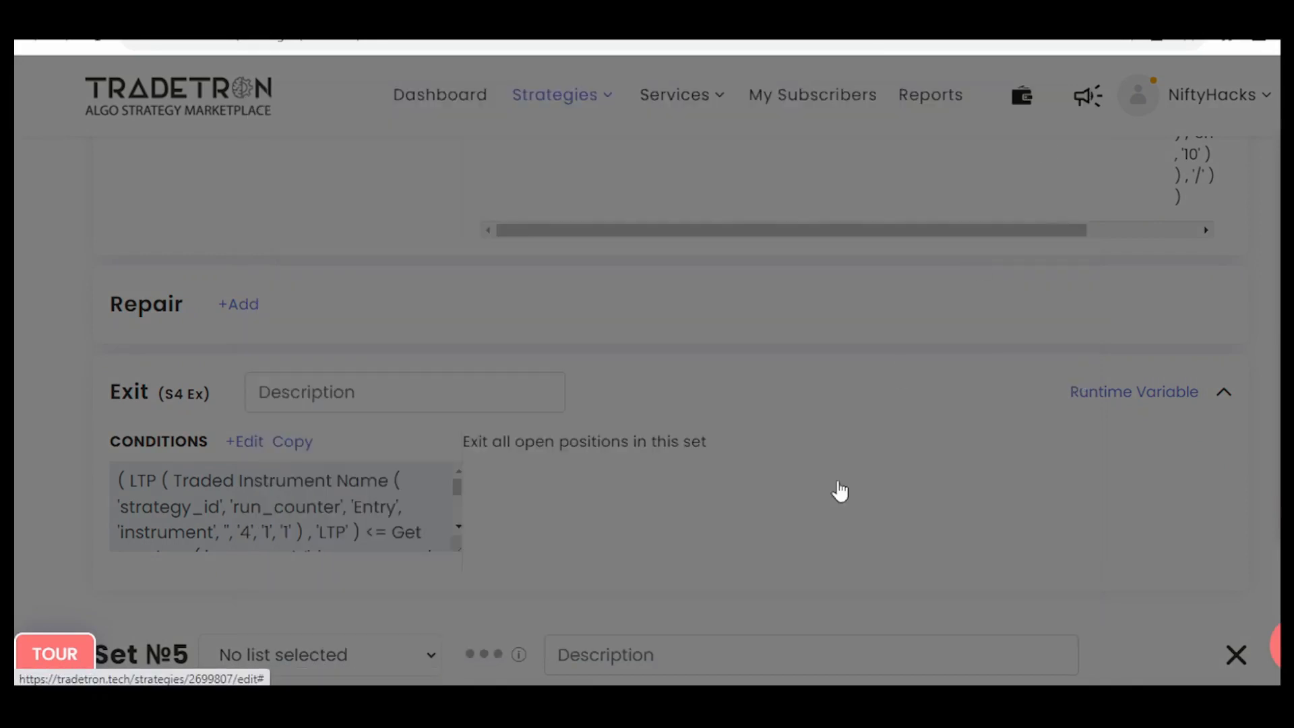
Open the Set 5 entry conditions and set the number in the first Time condition to 920.
scroll(867, 428, "down", 2)
scroll(807, 532, "up", 4)
scroll(484, 533, "up", 3)
scroll(483, 540, "down", 10)
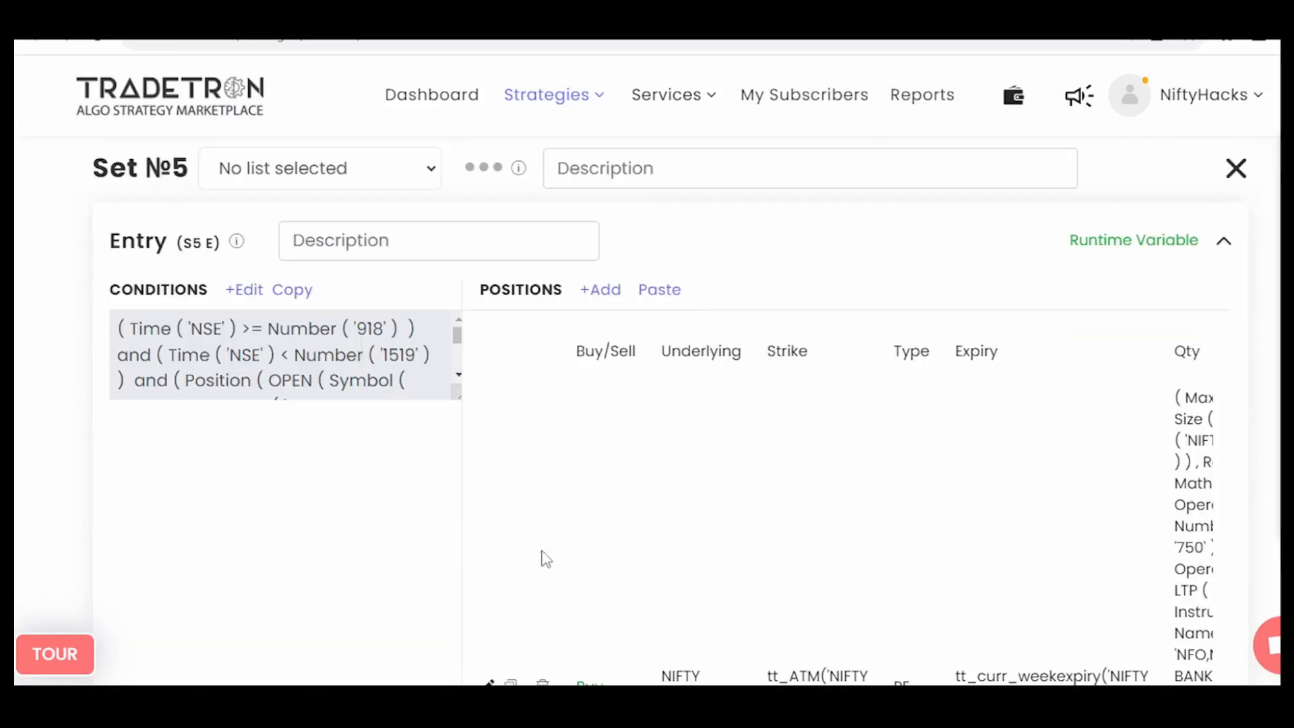
left_click(236, 293)
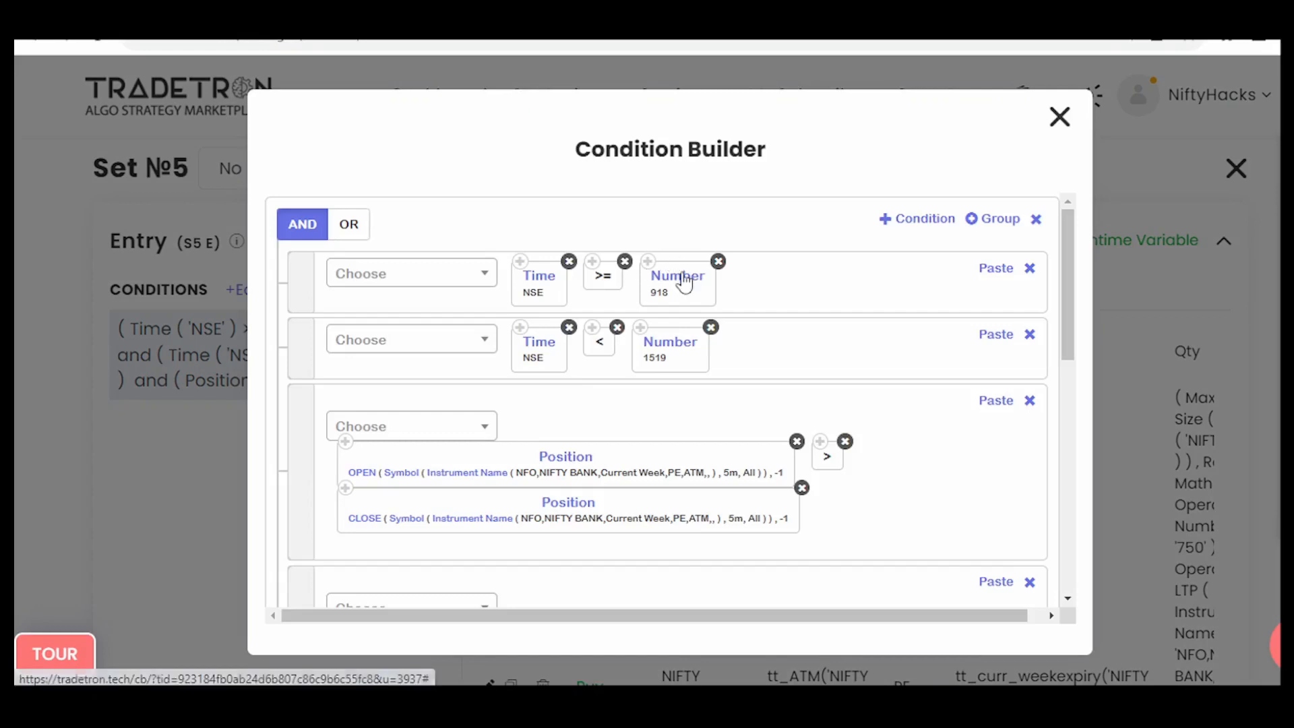
left_click(685, 276)
key("BackSpace")
type("20")
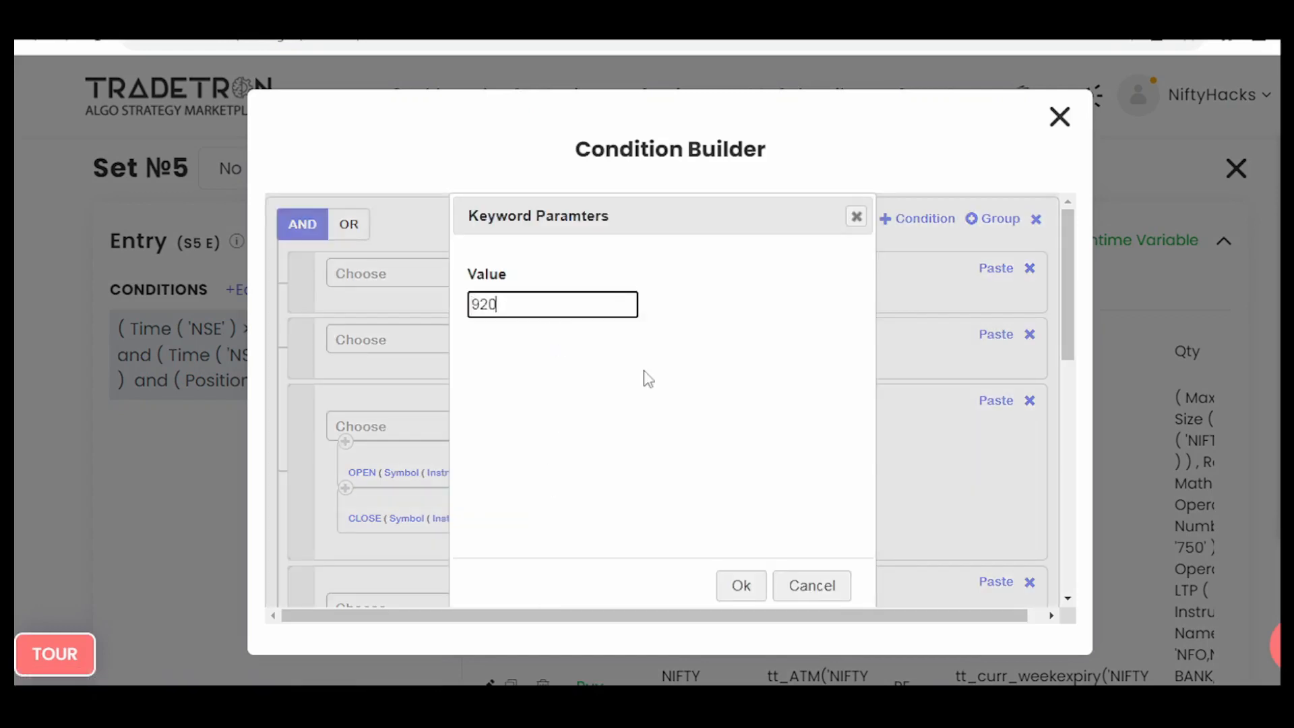
left_click(740, 585)
Move the Sec condition directly below the two Time conditions in the Set 5 entry, review the remaining conditions, submit them and close the builder.
scroll(766, 469, "down", 1)
left_click_drag(320, 487, 796, 447)
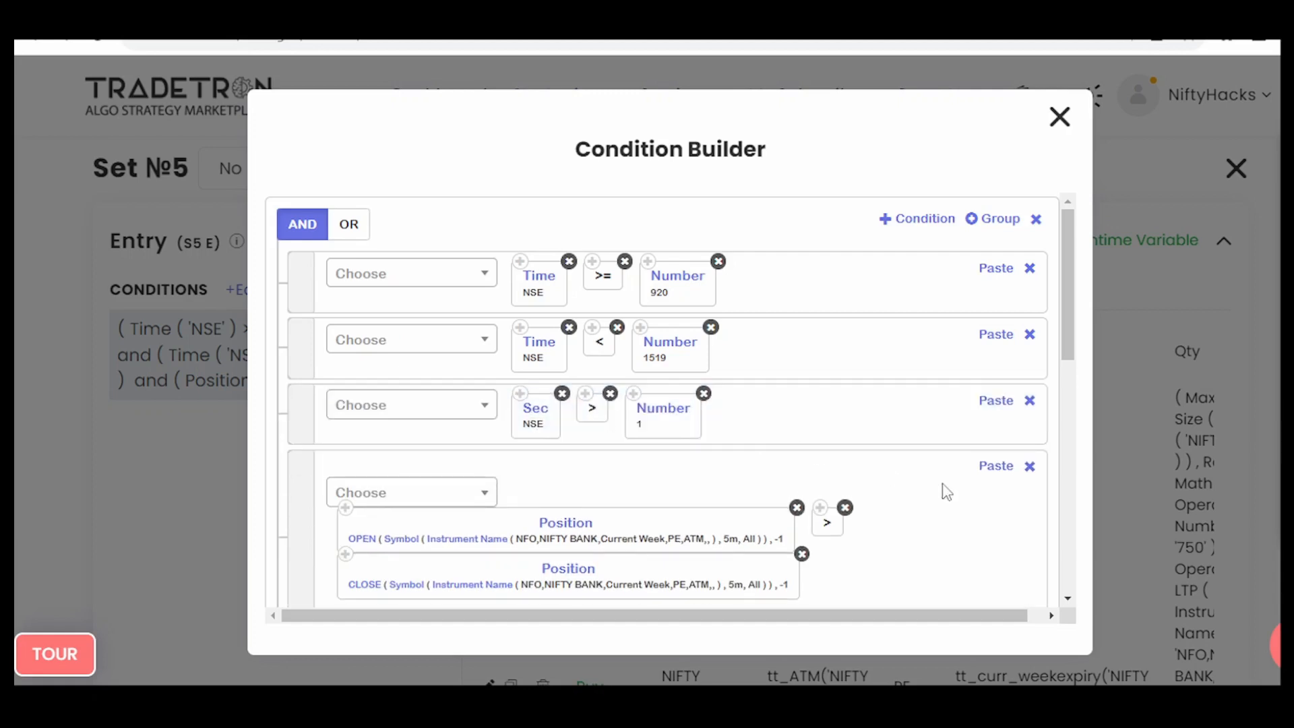
scroll(948, 492, "down", 1)
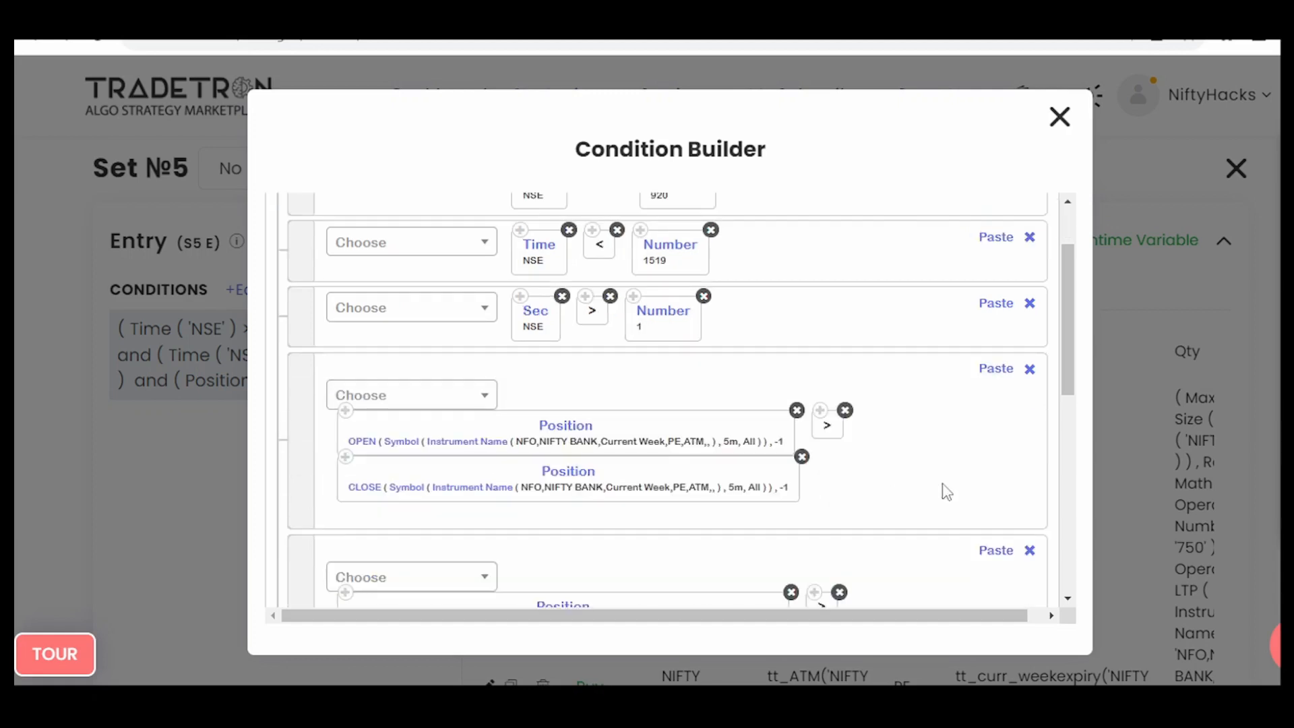
scroll(947, 492, "down", 1)
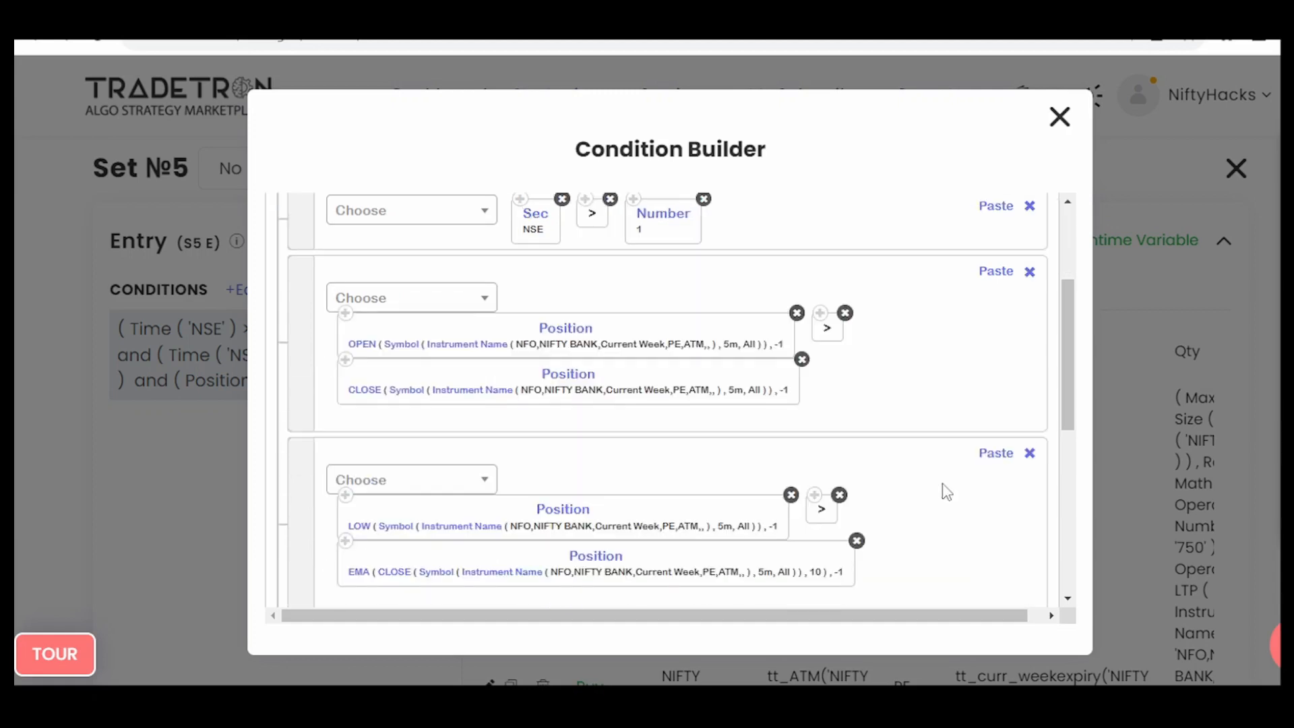
scroll(947, 492, "down", 1)
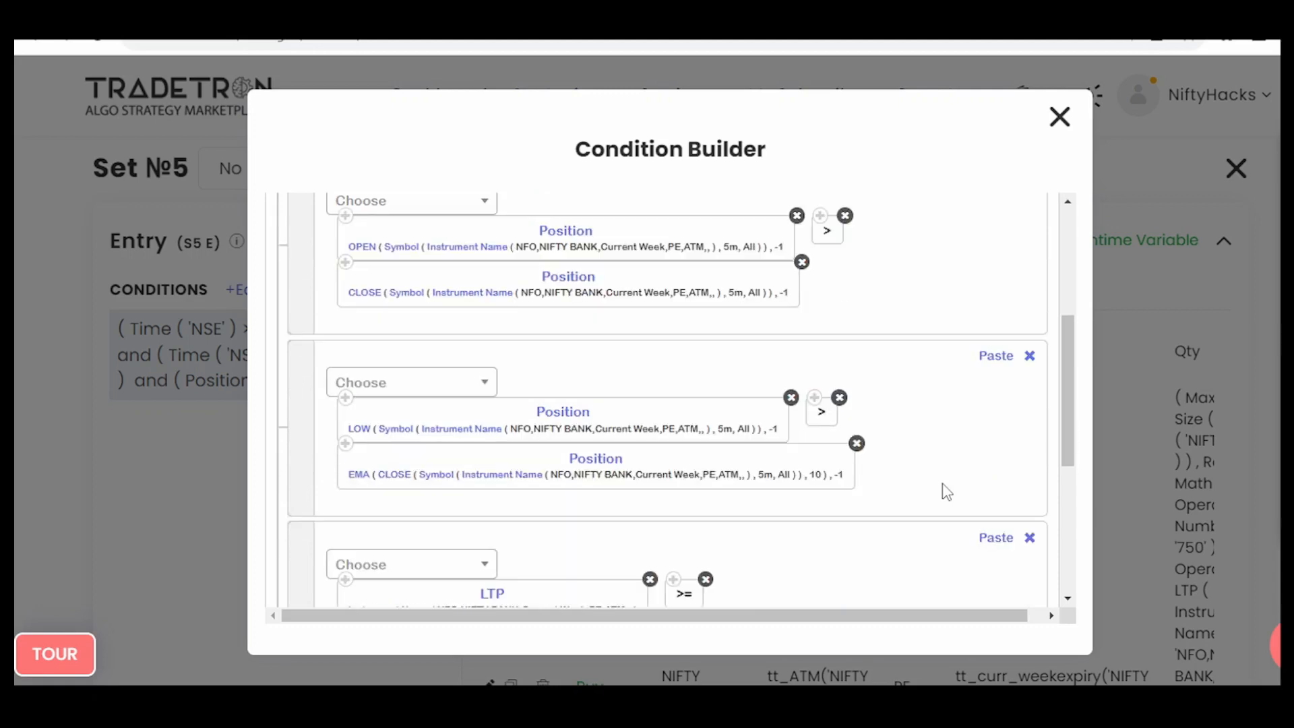
scroll(947, 492, "down", 1)
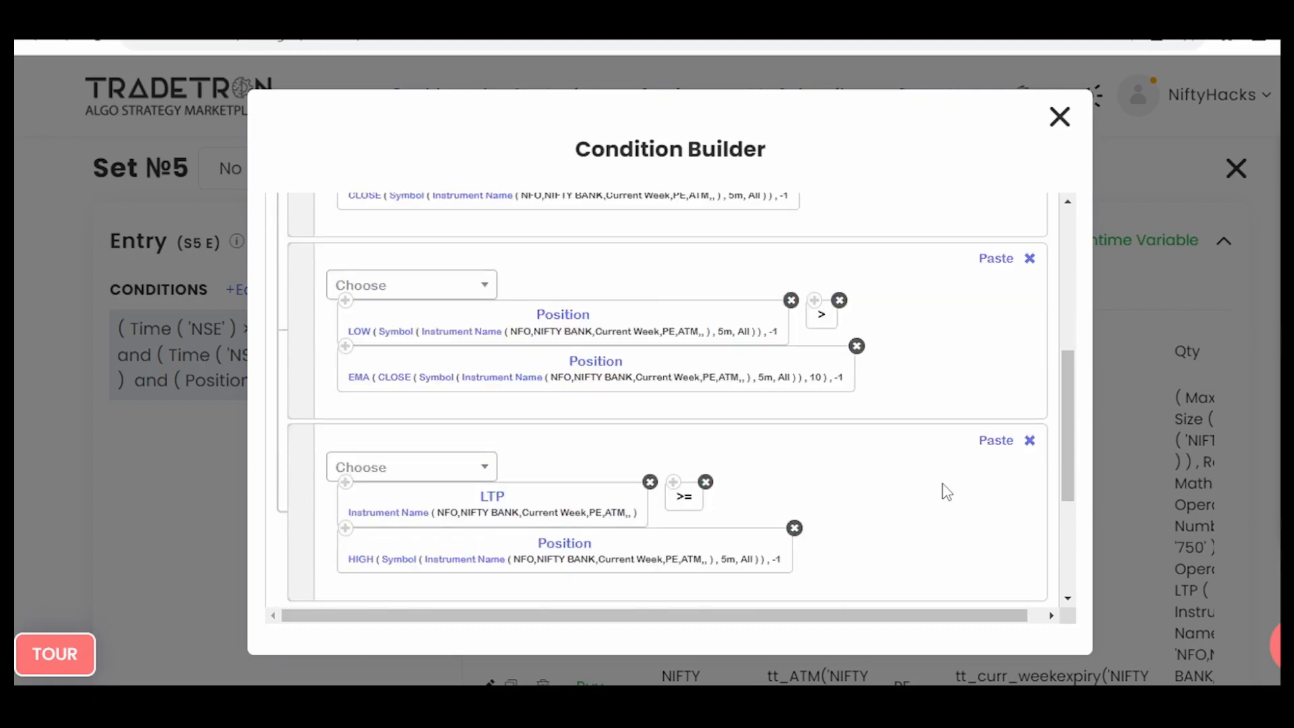
scroll(948, 493, "down", 1)
scroll(947, 492, "down", 1)
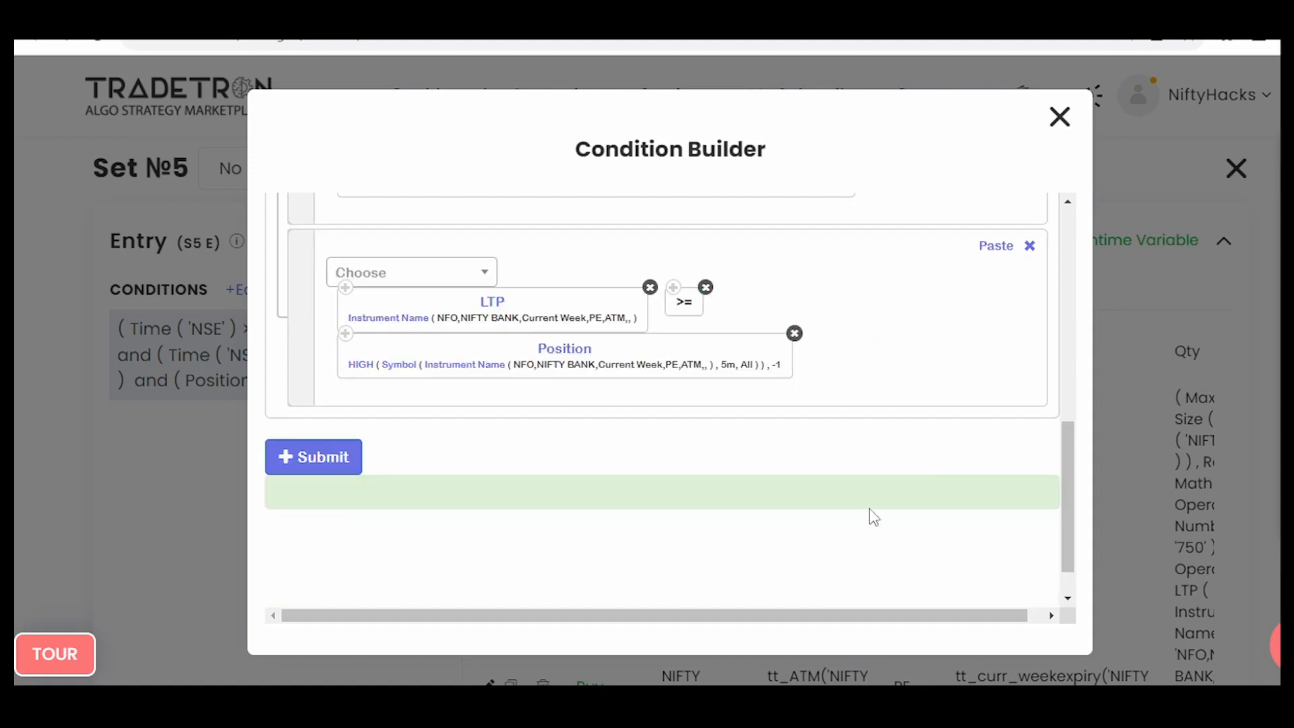
left_click(342, 459)
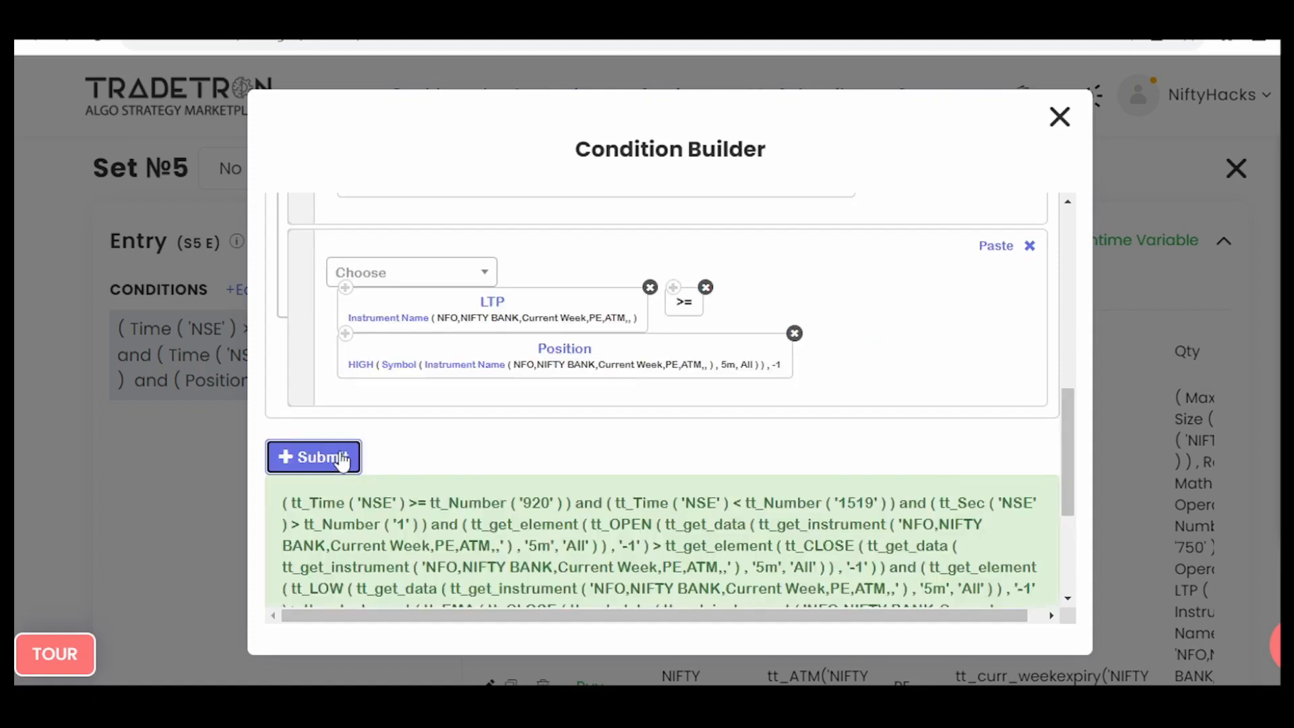
left_click(1060, 118)
Examine the formula of the runtime variable peslbnf in the Set 5 entry and close the variables without changing it.
left_click(1118, 241)
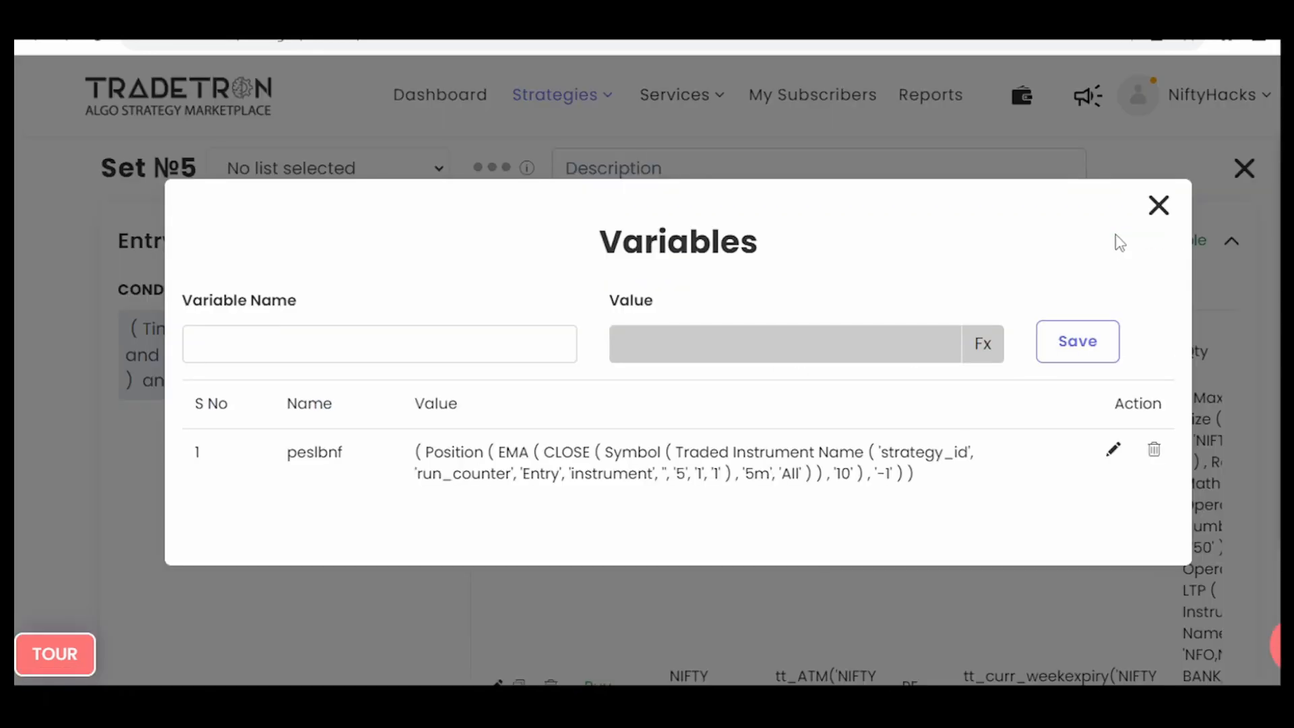
left_click(1113, 450)
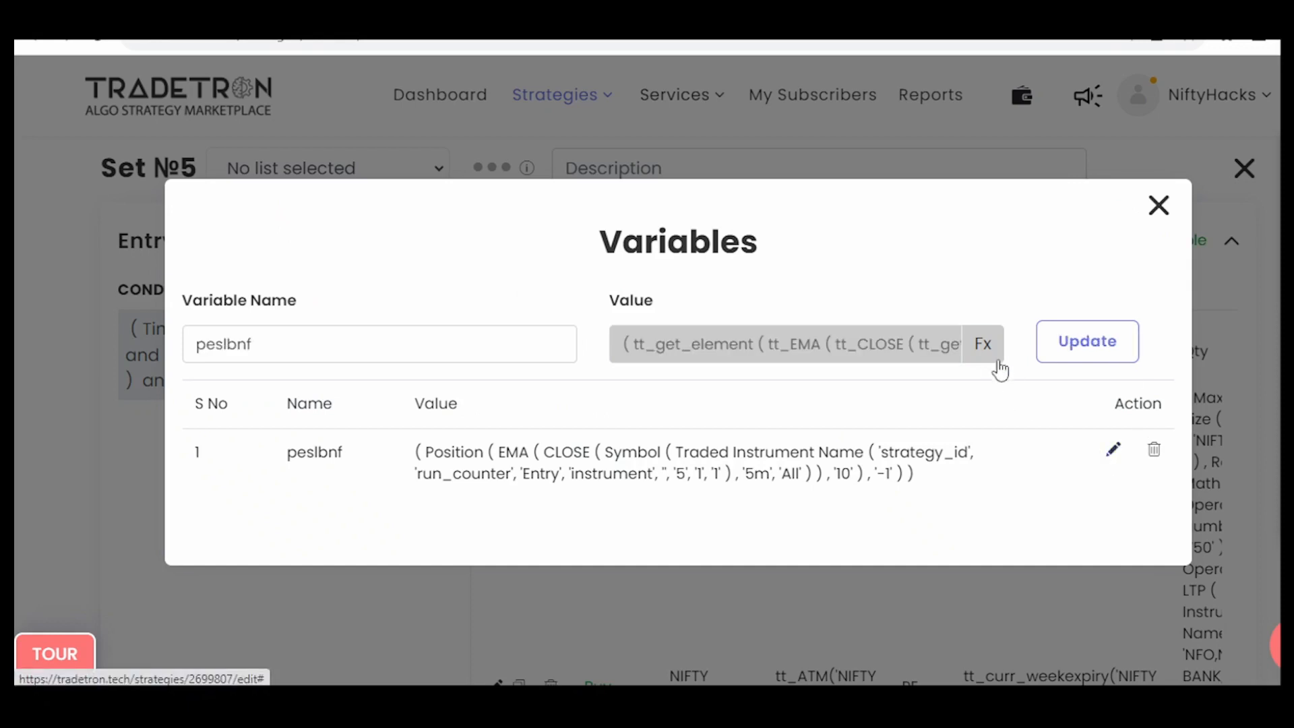
left_click(996, 359)
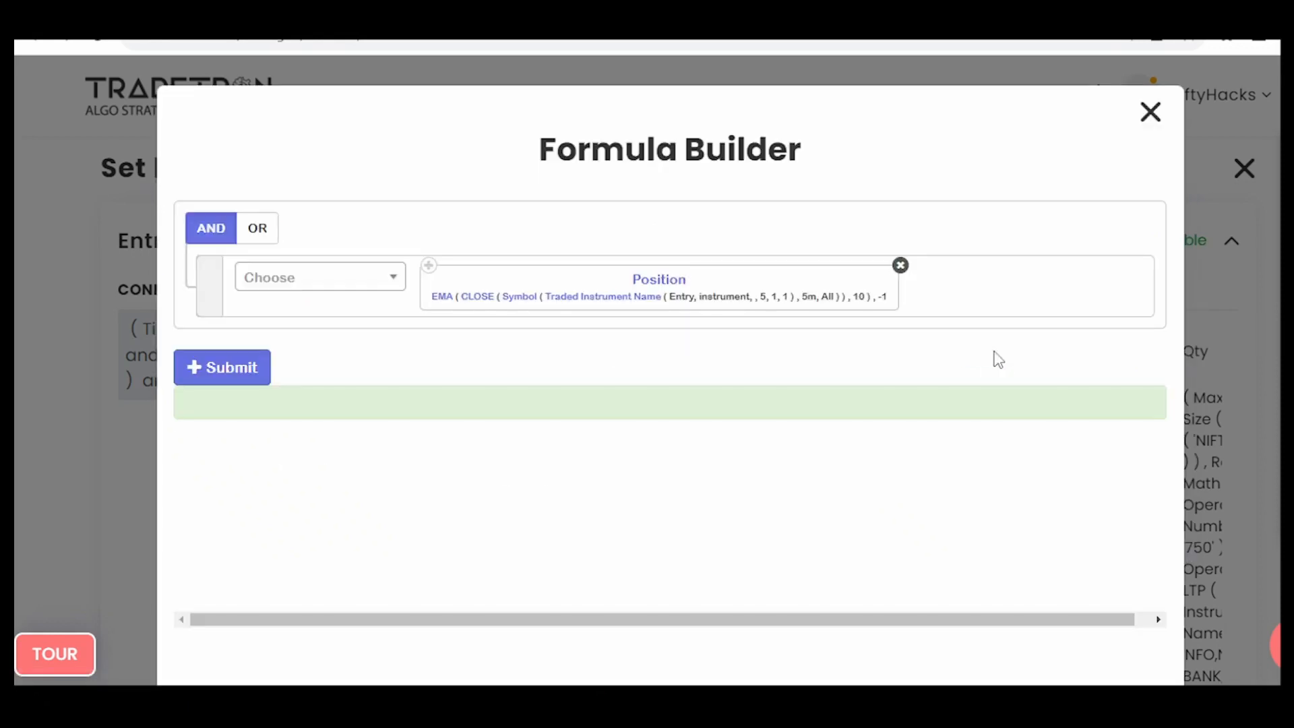
left_click(1151, 112)
left_click(1157, 207)
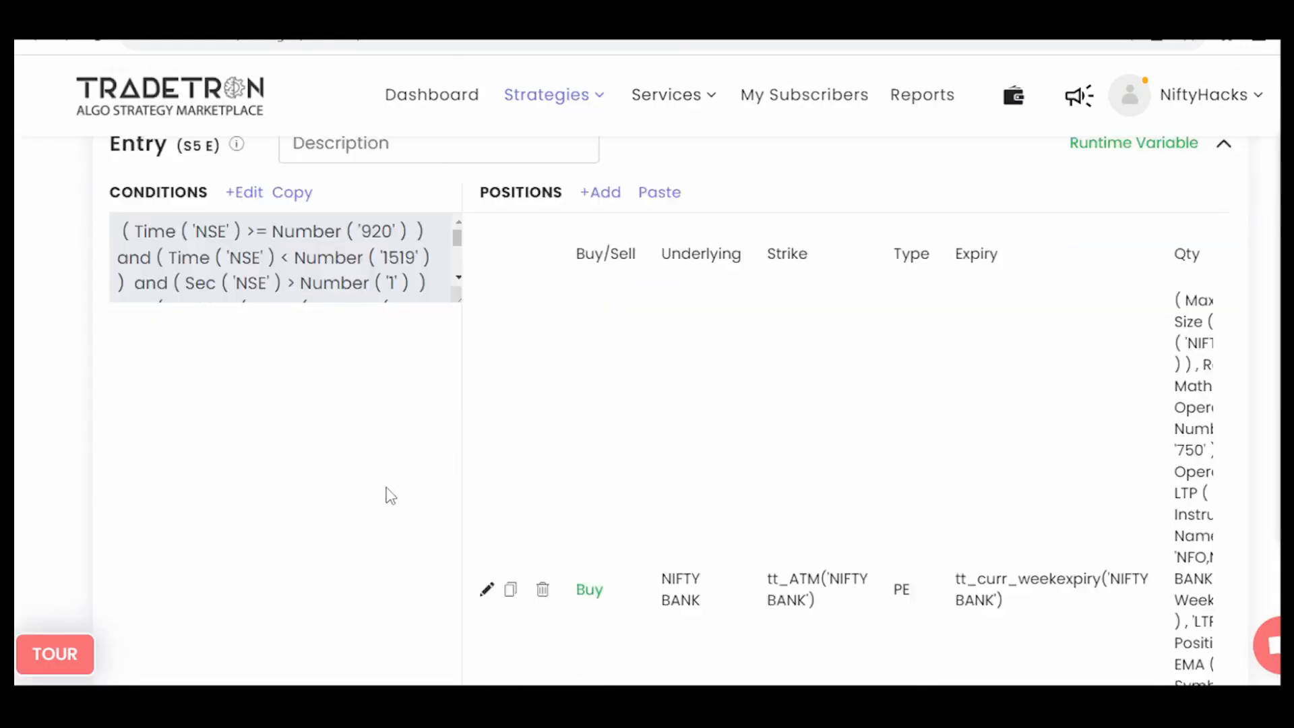
Inspect the quantity formula of the NIFTY BANK put position in the Set 5 entry, both in the builder and in the positions table.
scroll(391, 496, "down", 4)
left_click(486, 396)
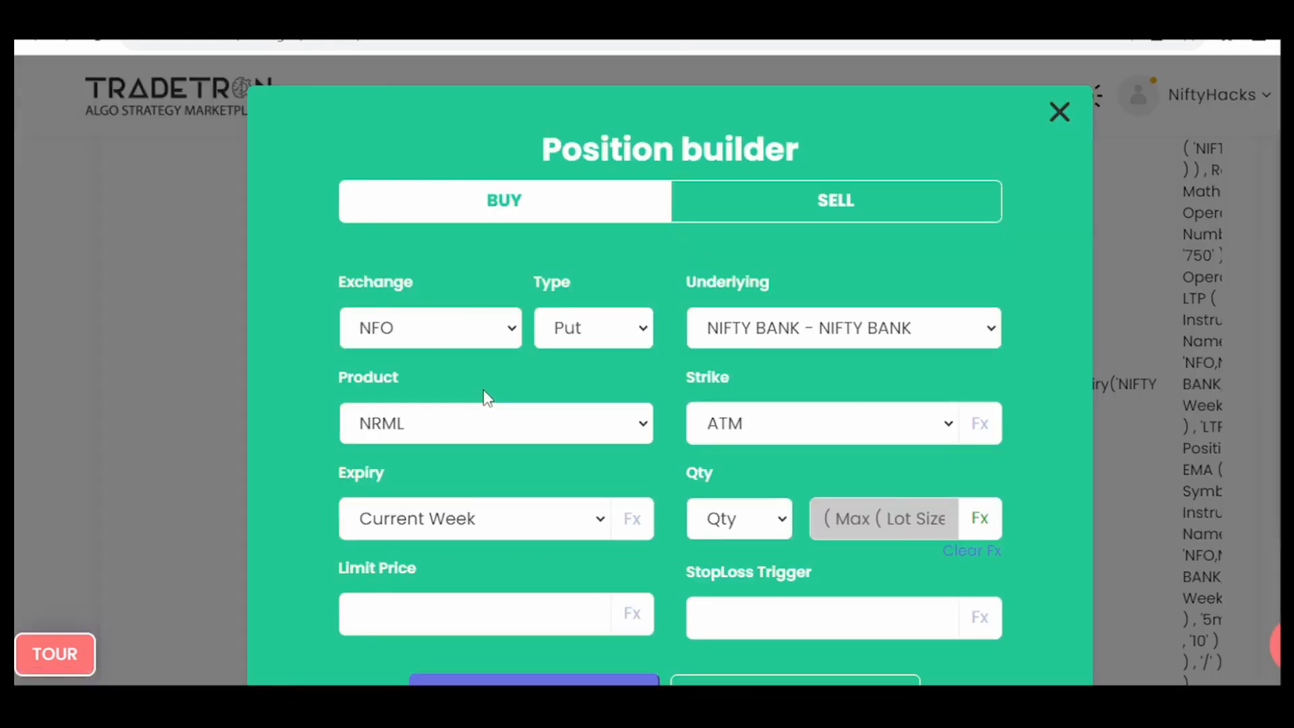
left_click(990, 522)
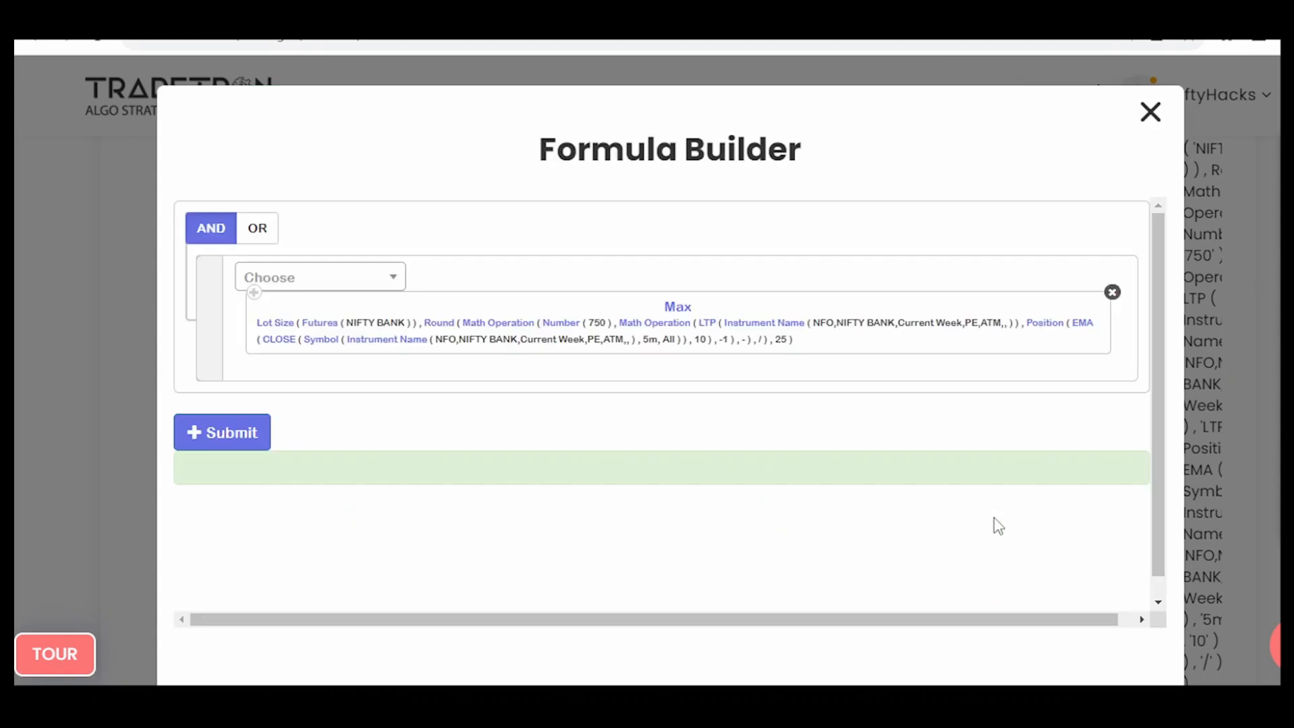
left_click(1148, 114)
left_click(1057, 114)
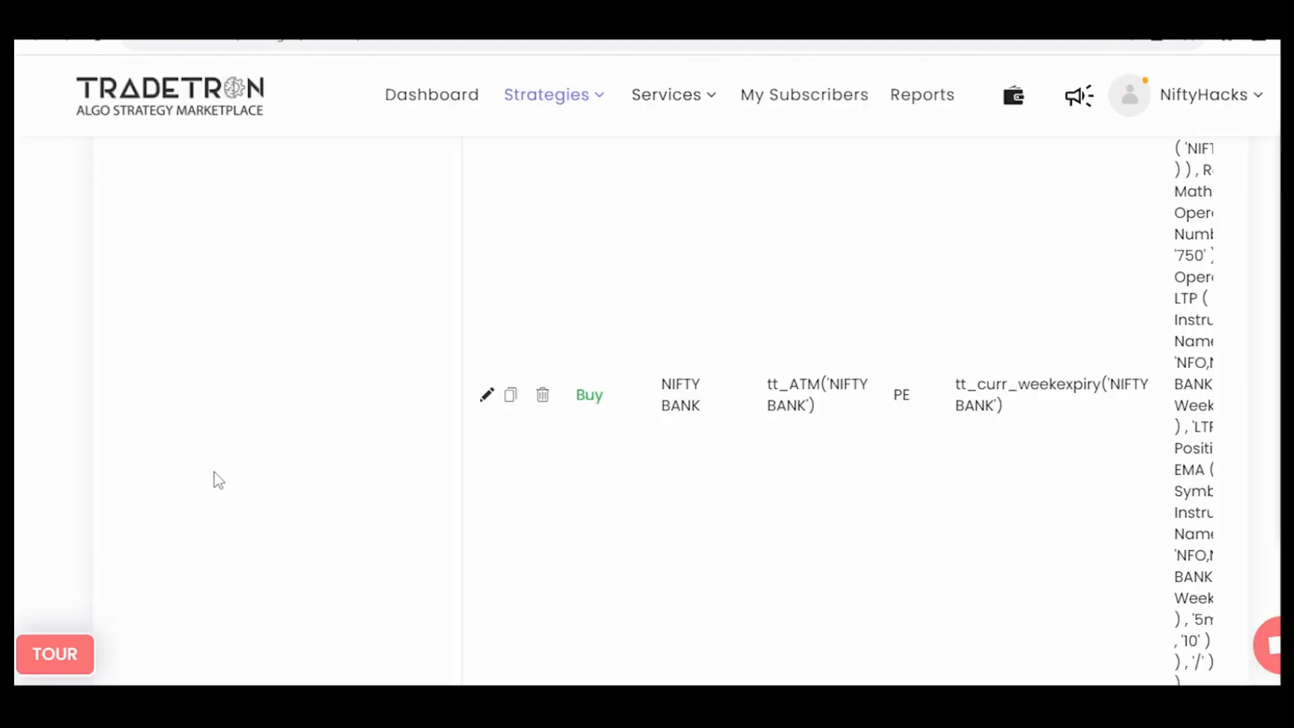
scroll(219, 480, "down", 2)
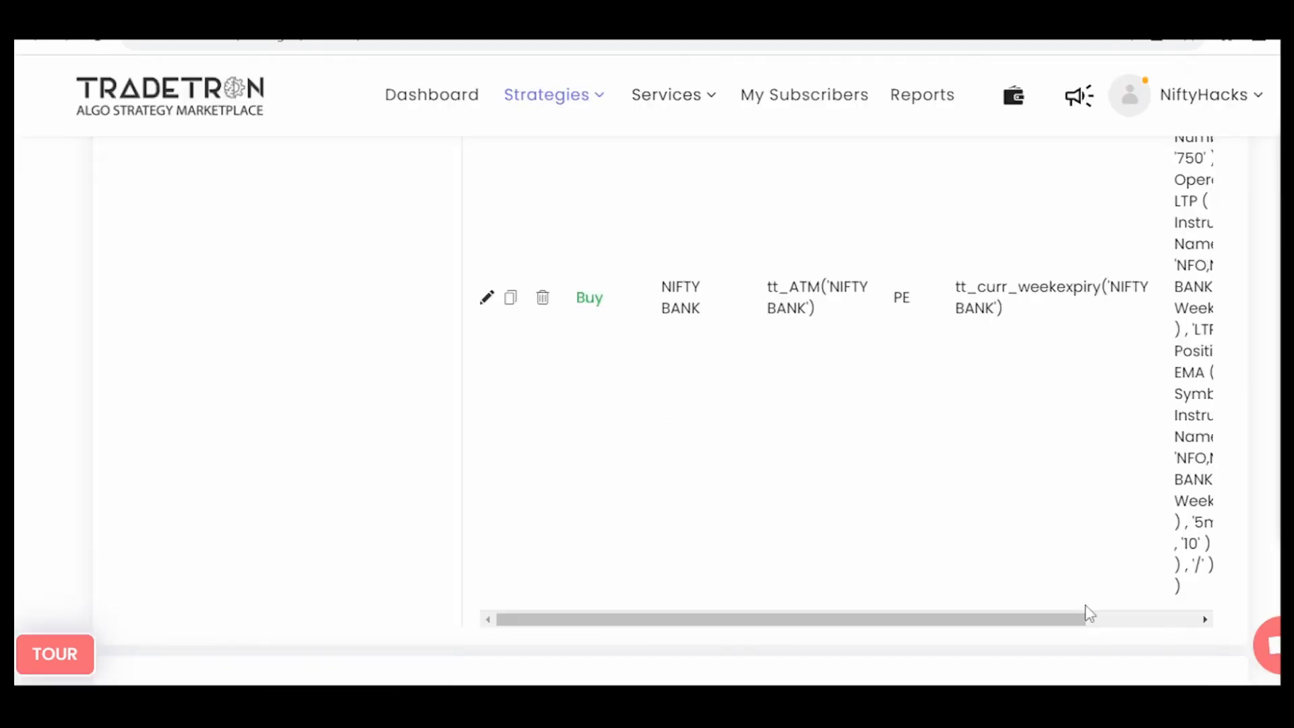
left_click(1107, 619)
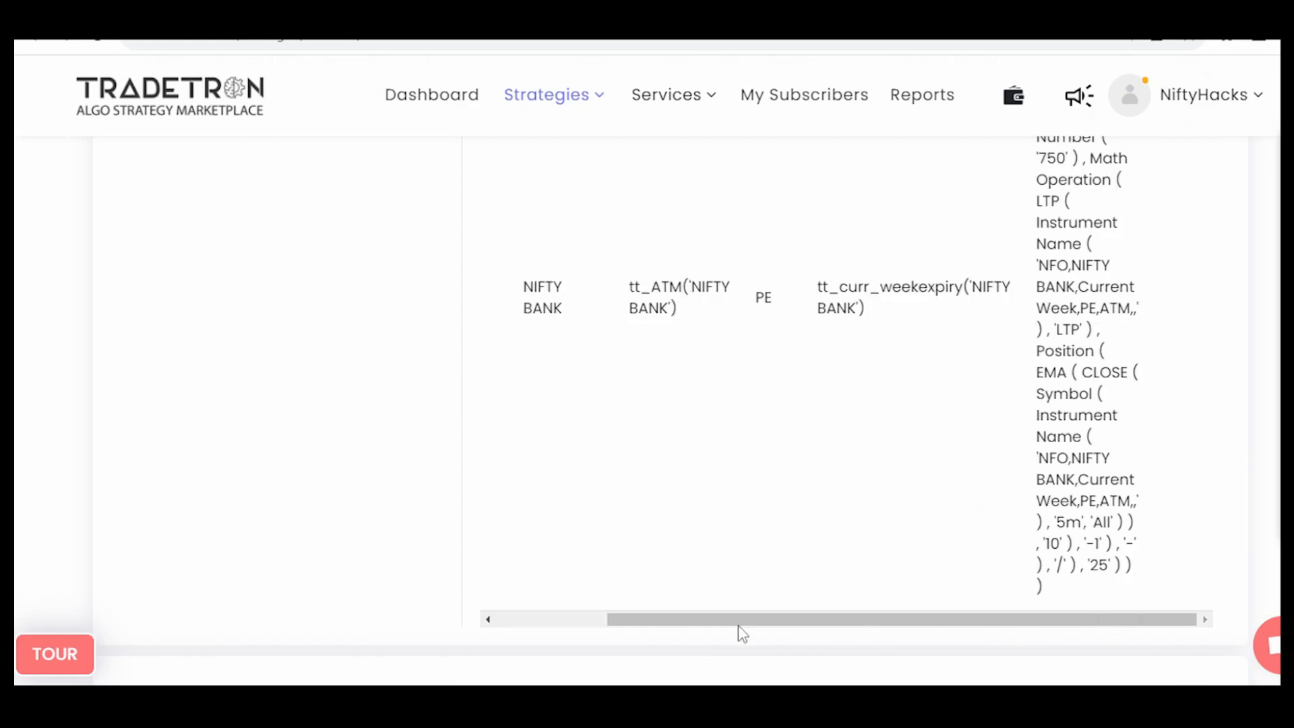
left_click(551, 621)
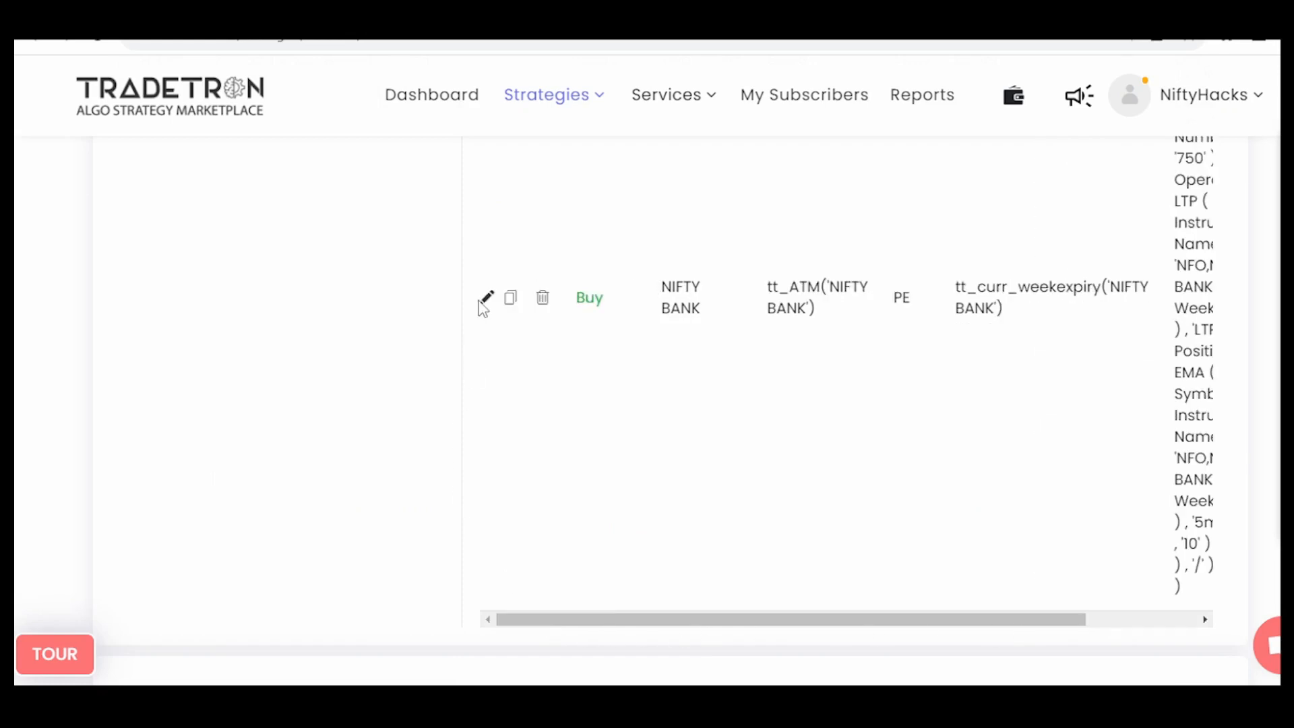
Reopen the NIFTY BANK put position's quantity formula and inspect the parameters of its Max and Math Operation keywords.
left_click(484, 296)
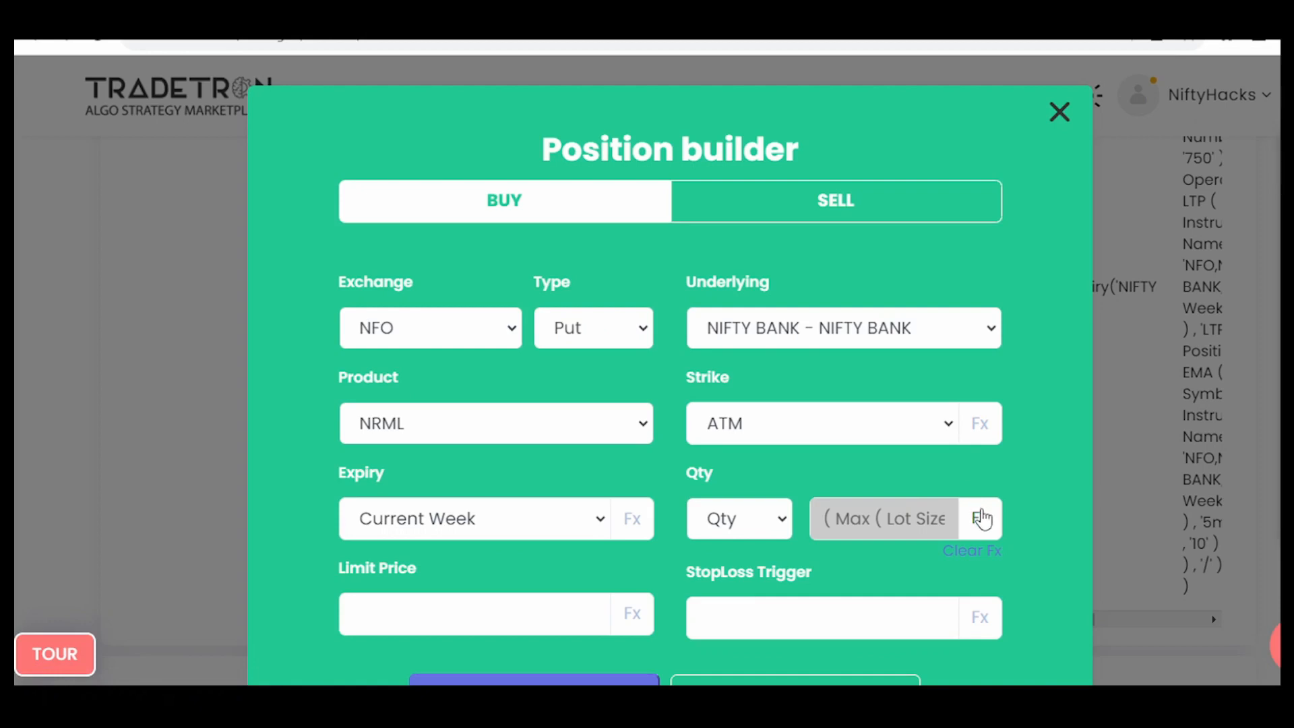
left_click(981, 517)
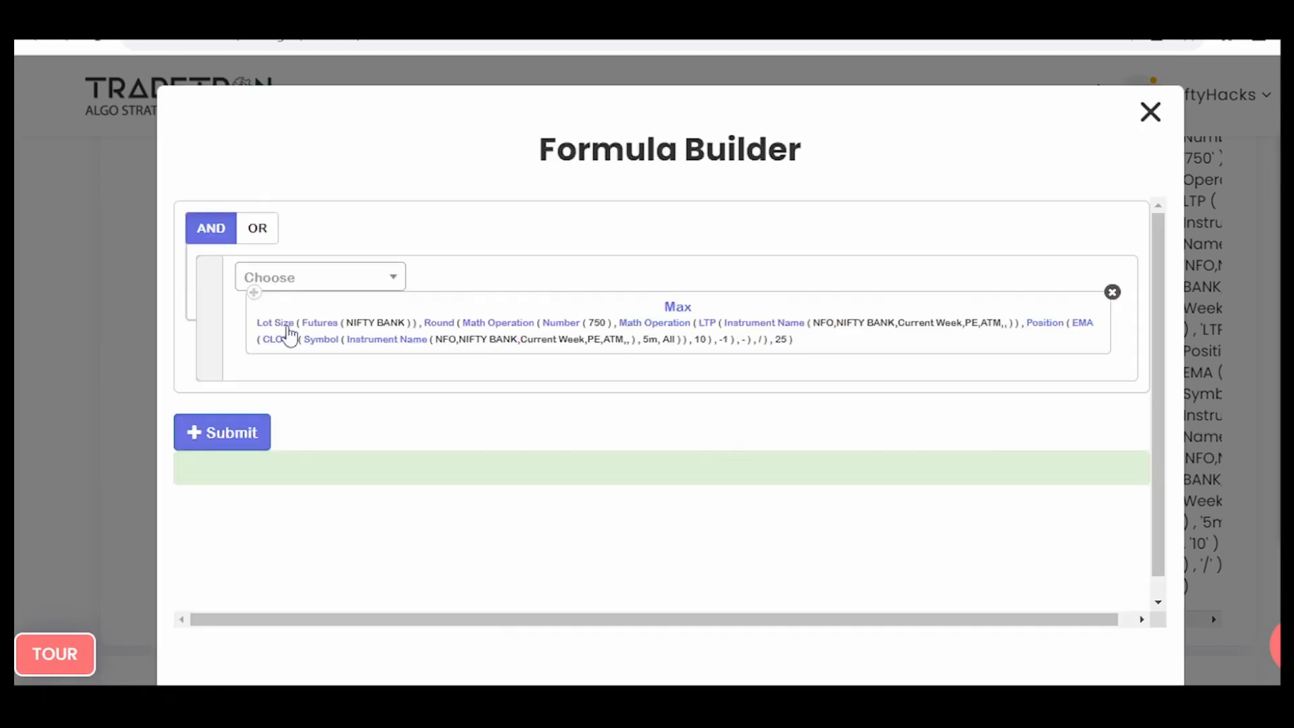
left_click(676, 308)
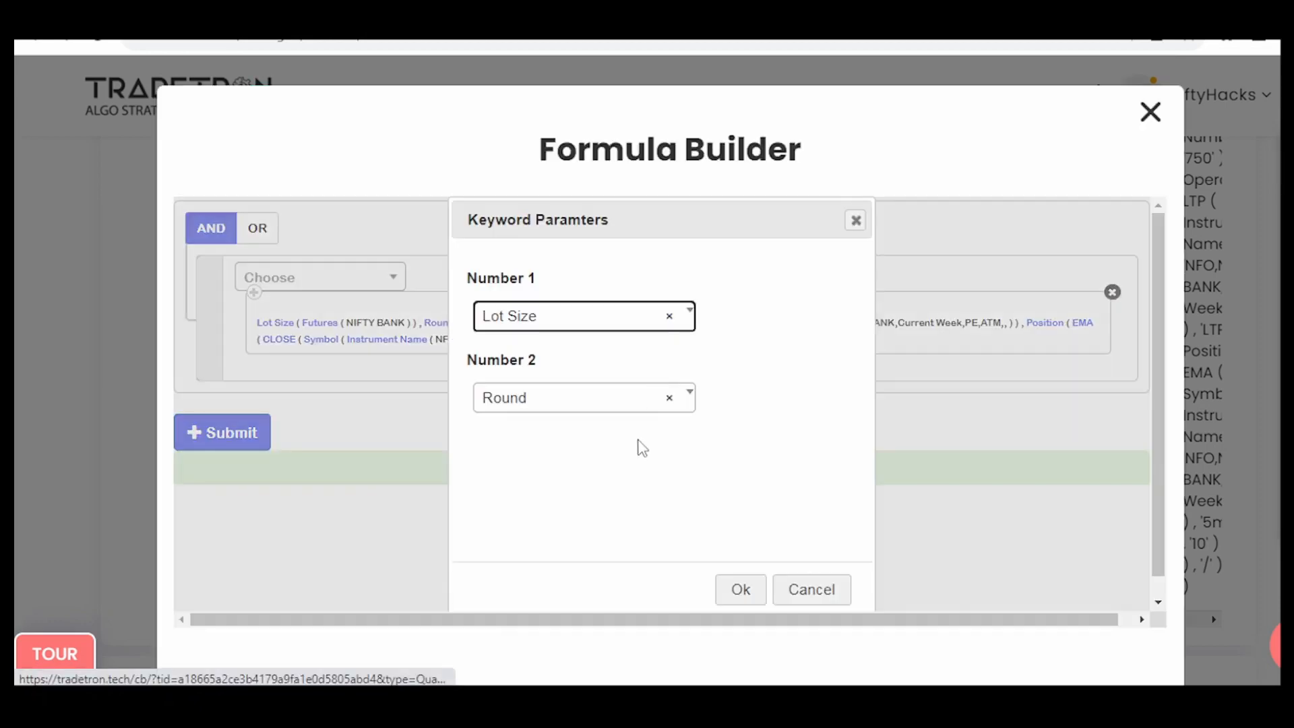
left_click(842, 593)
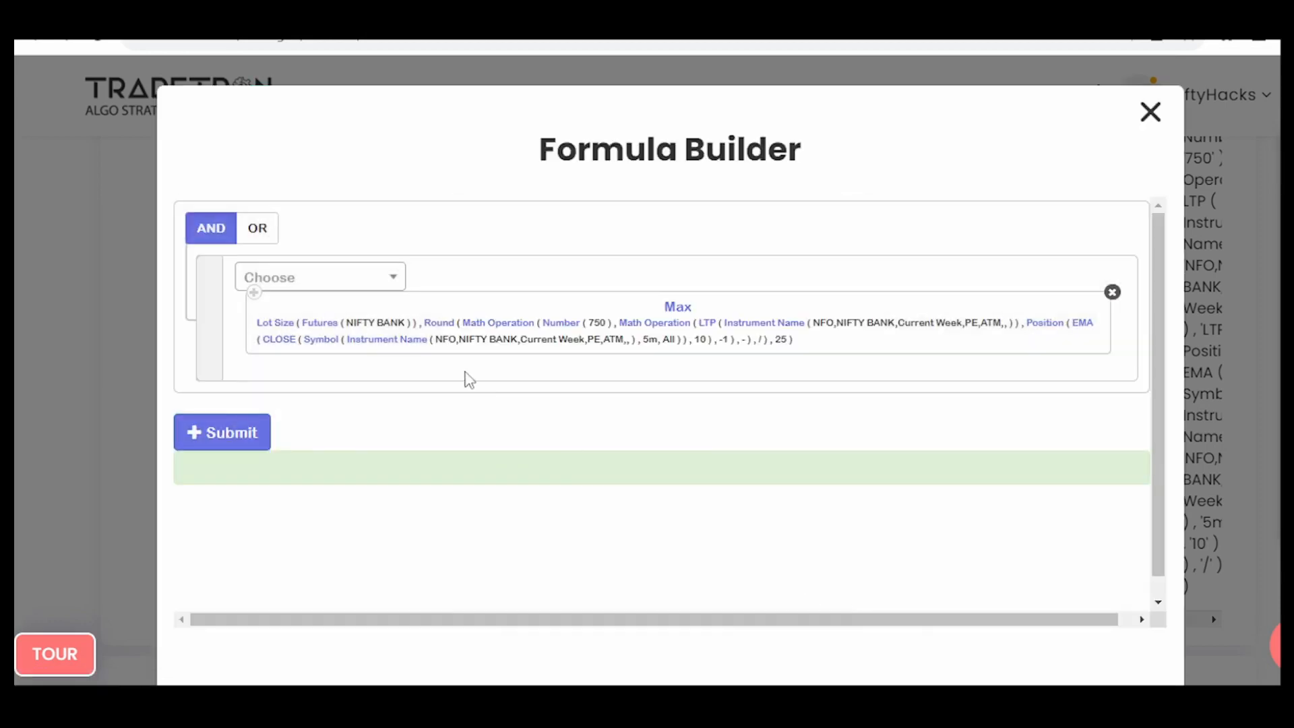
left_click(504, 329)
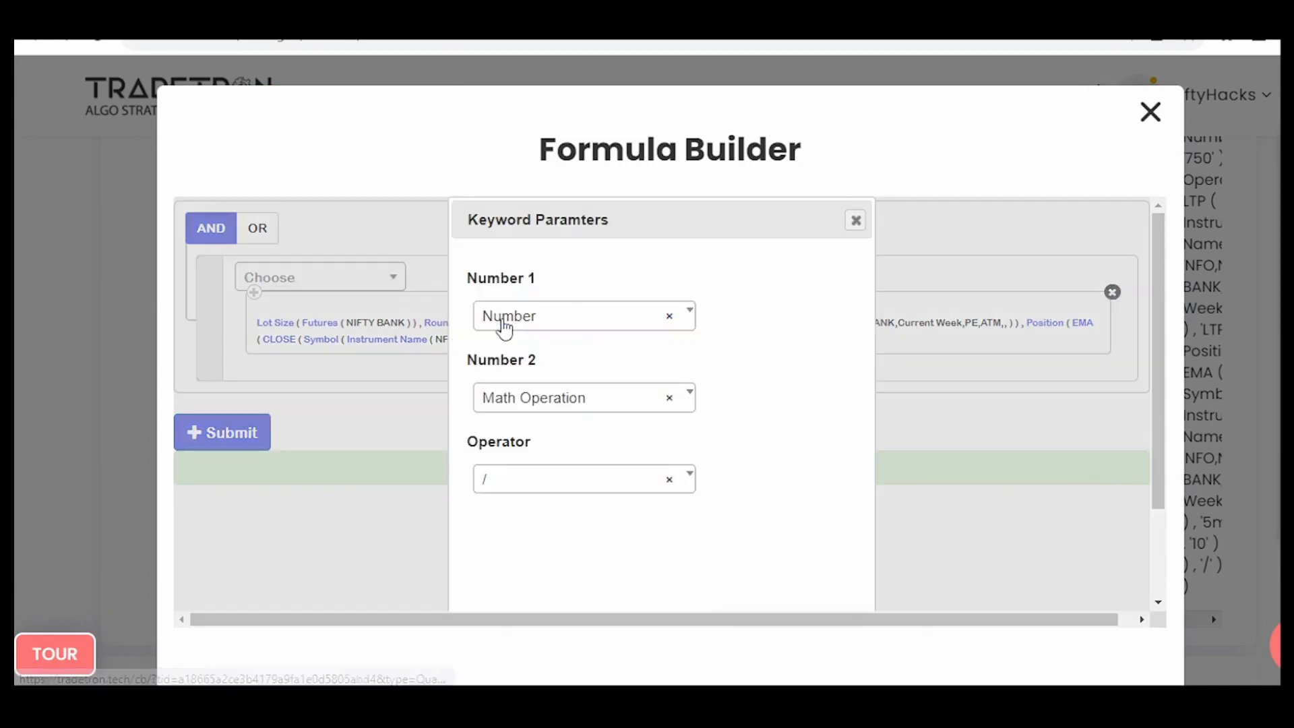
left_click(853, 217)
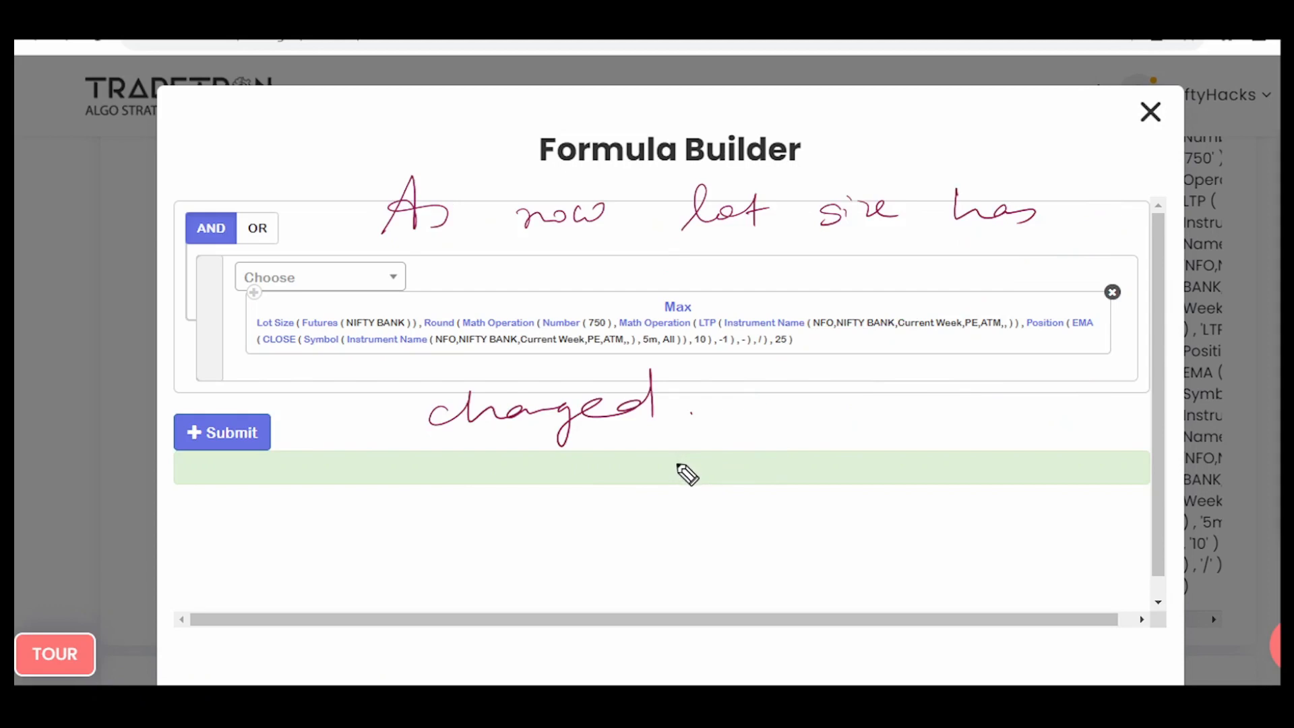
key("Escape")
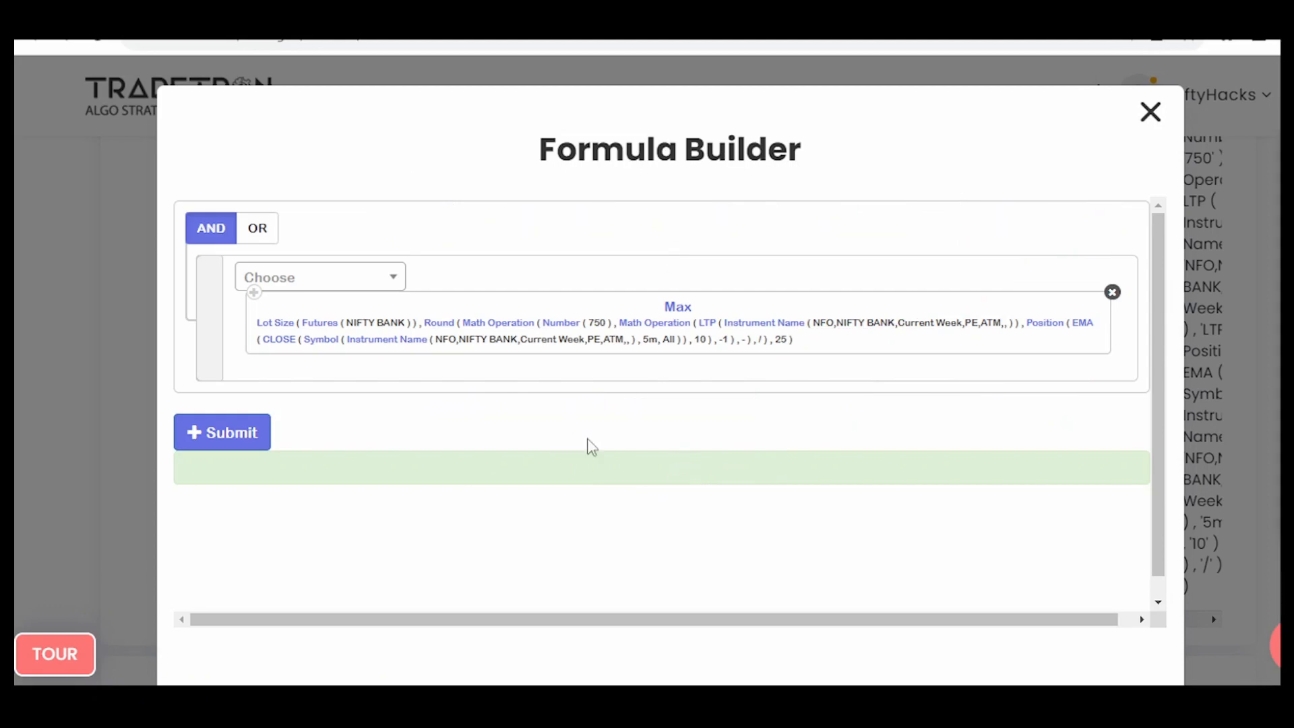
Set the Round keyword's multiple to 15 in the NIFTY BANK put quantity formula, submit the formula and close the formula builder.
left_click(440, 324)
left_click_drag(479, 391, 463, 401)
type("1")
left_click(734, 591)
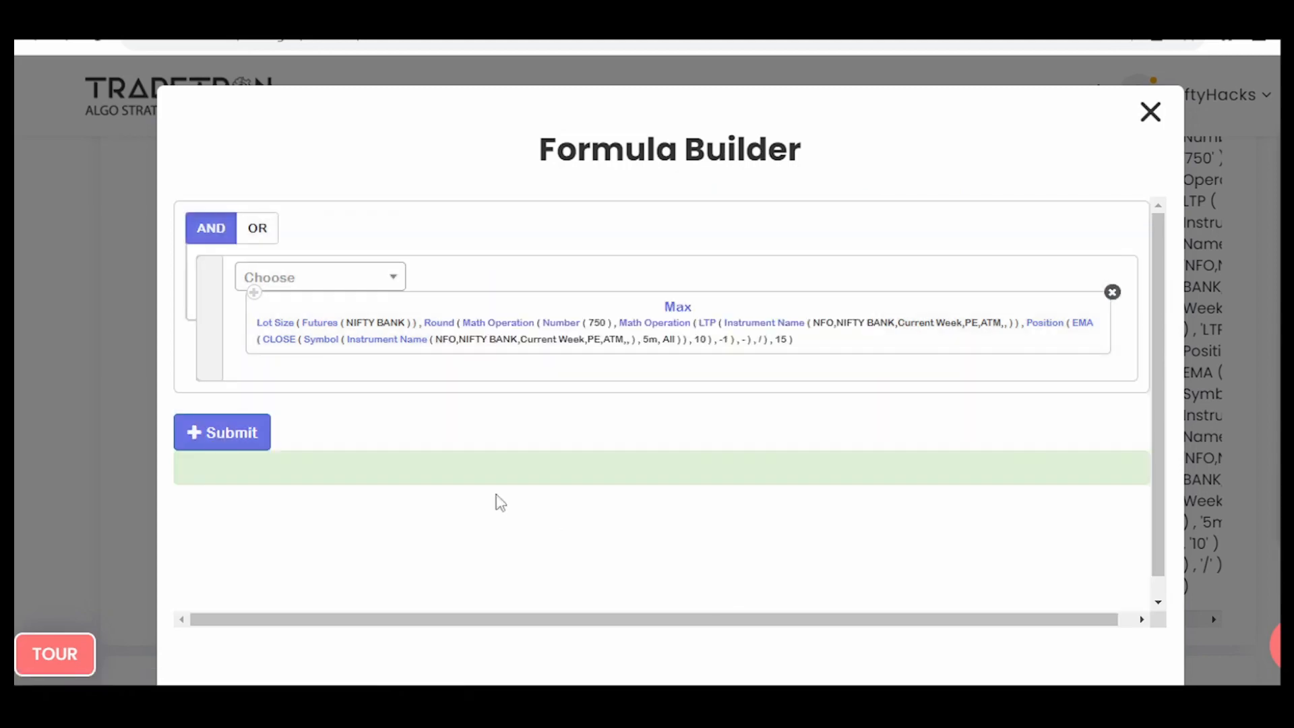
left_click(241, 445)
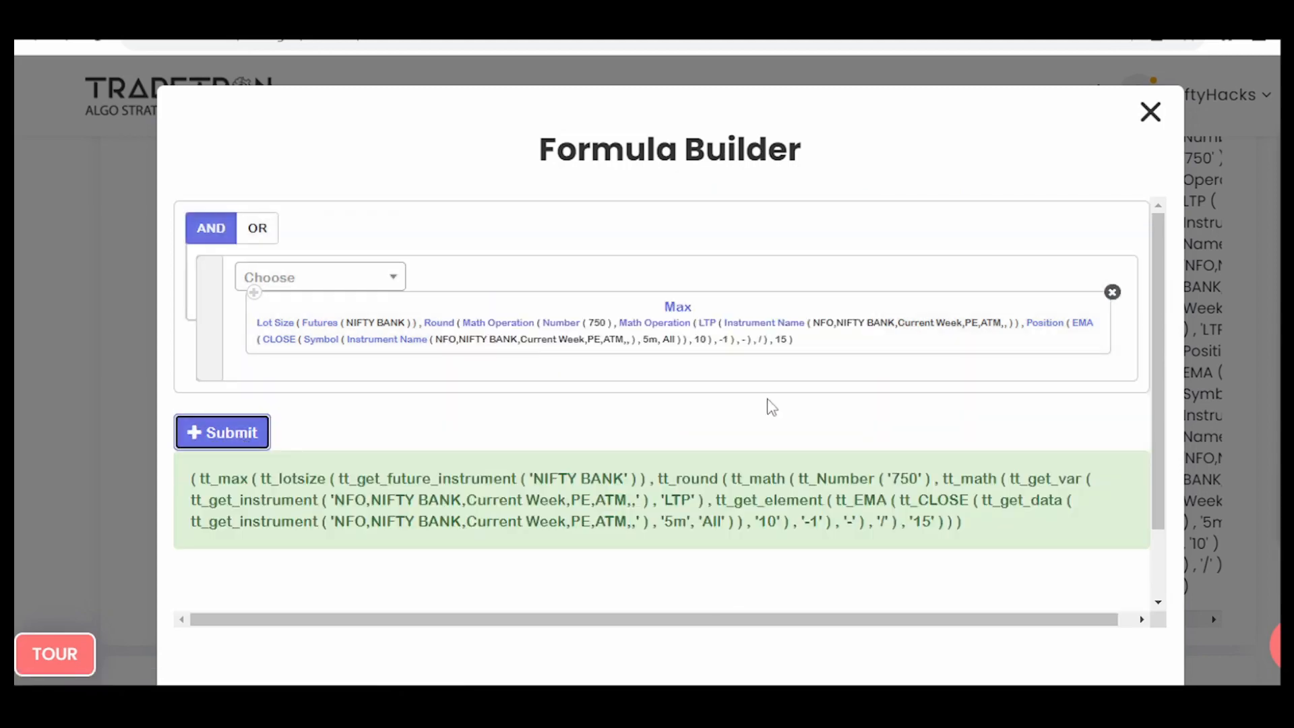
left_click(1151, 112)
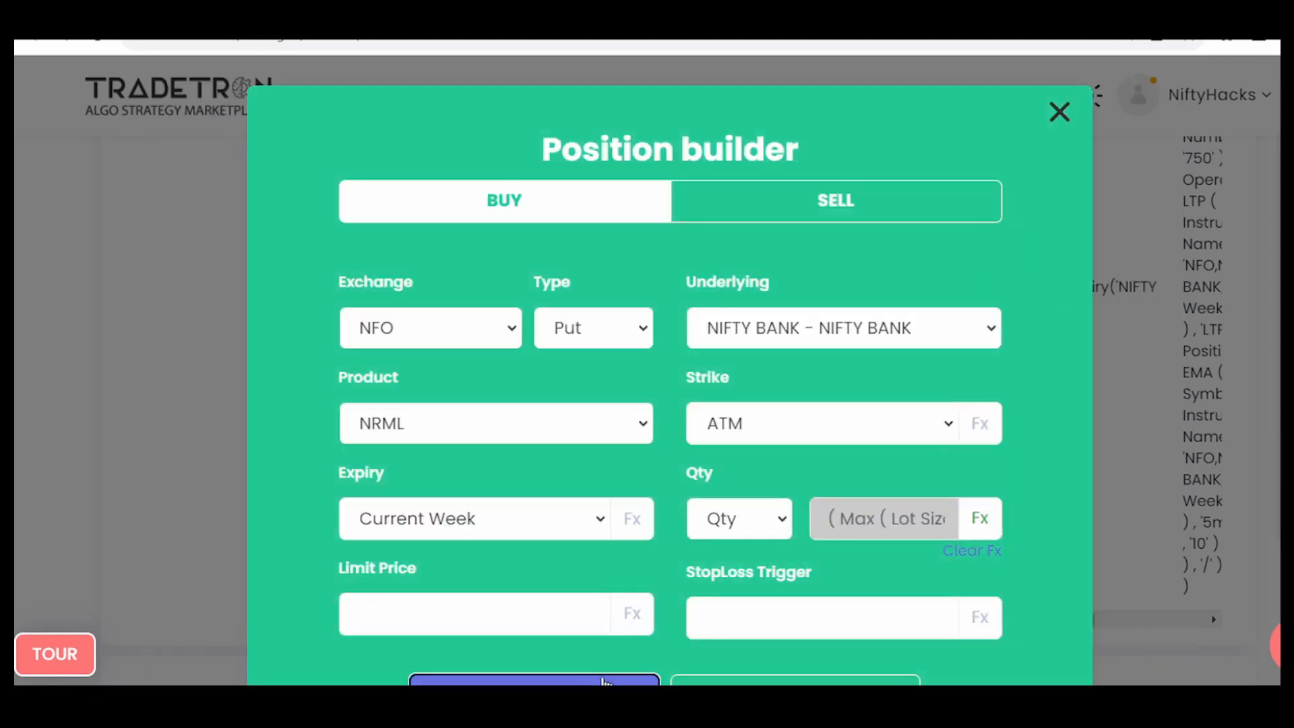
Update the NIFTY BANK put position, and set the Round keyword's base to 15 in the NIFTY BANK call position's quantity formula.
left_click(603, 681)
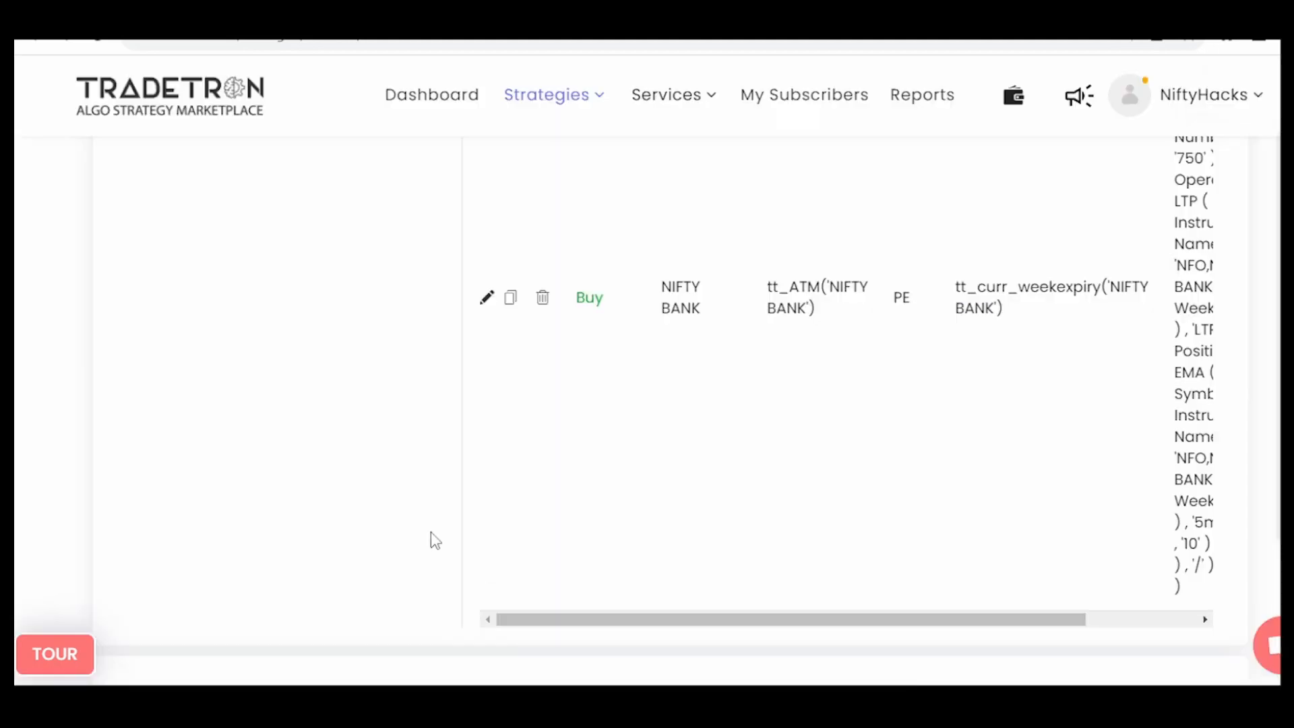
scroll(430, 532, "up", 20)
scroll(430, 536, "up", 10)
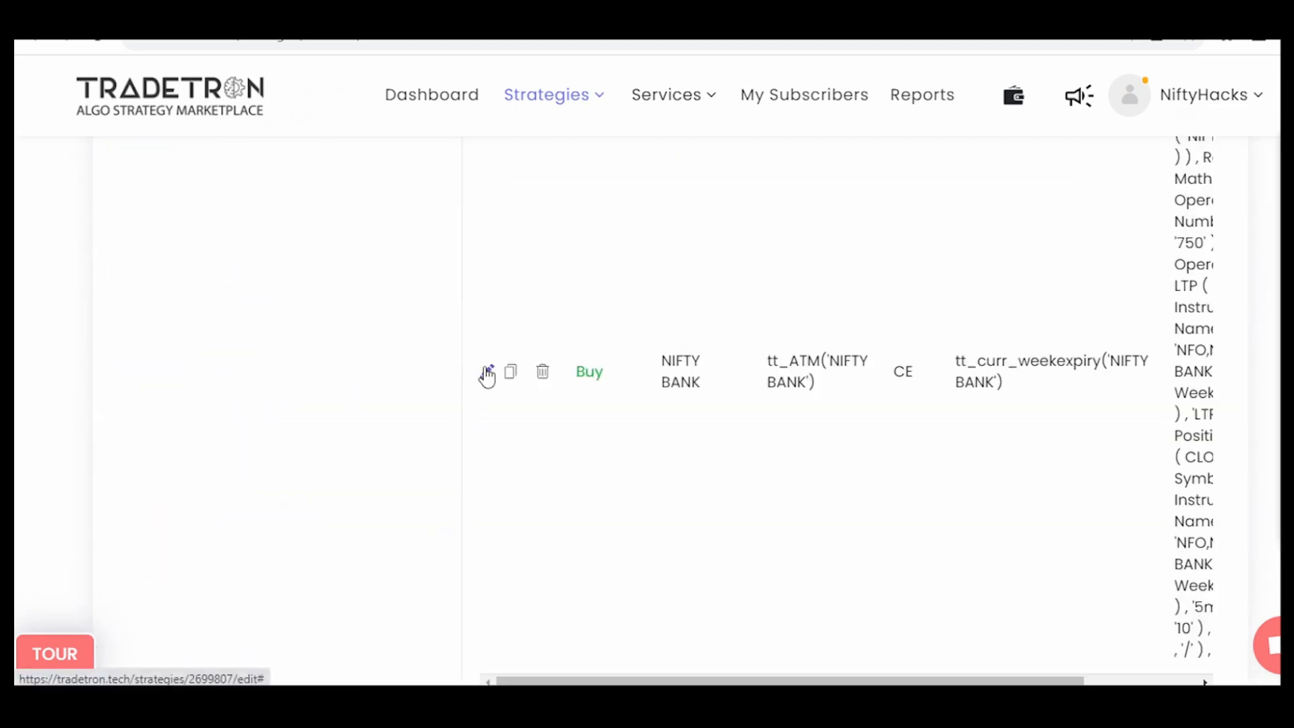
left_click(487, 372)
left_click(982, 522)
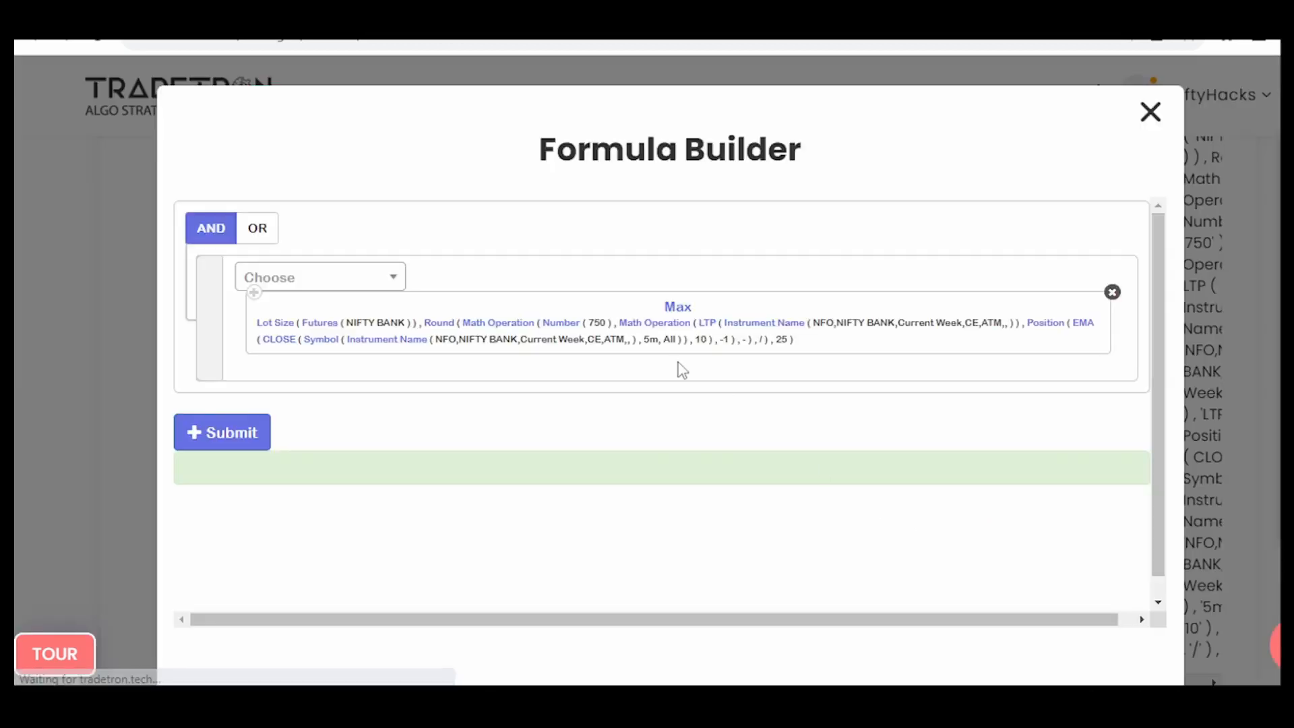
left_click(446, 325)
left_click_drag(479, 396, 470, 407)
type("15")
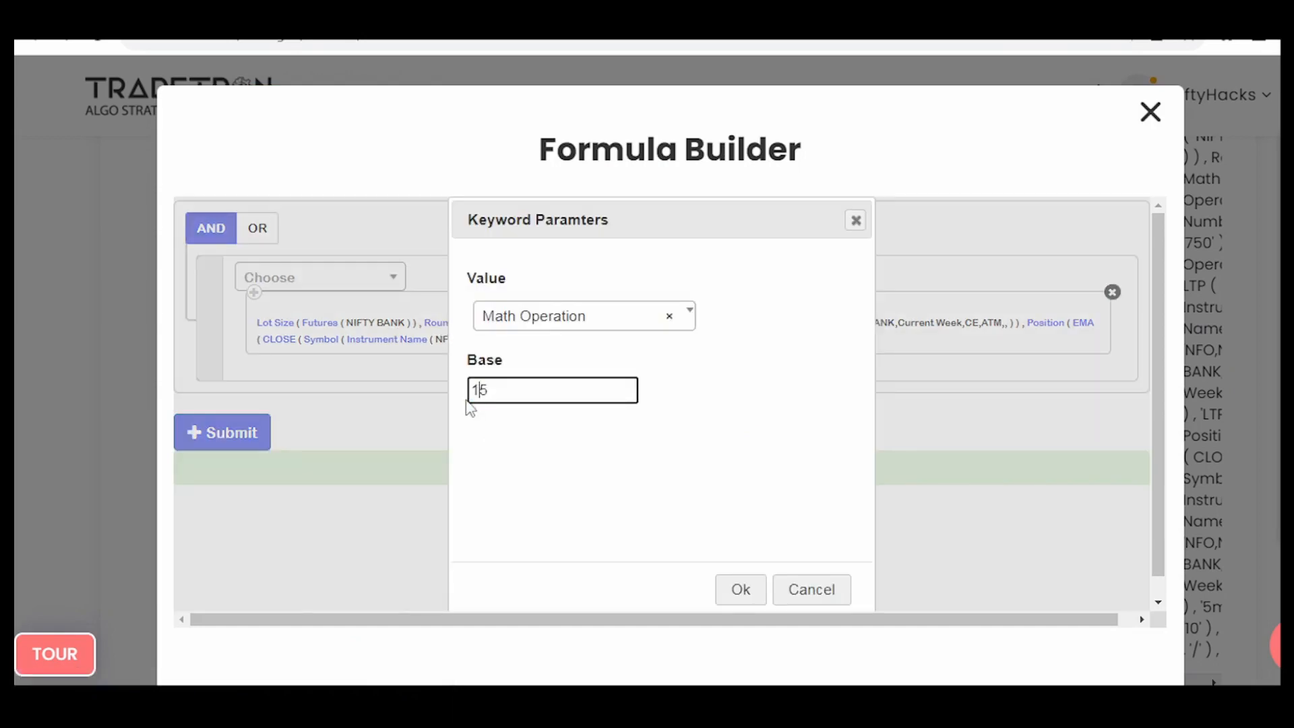
left_click(738, 592)
Submit the revised quantity formula, update the NIFTY BANK call position and close the position builder.
left_click(222, 433)
left_click(1150, 111)
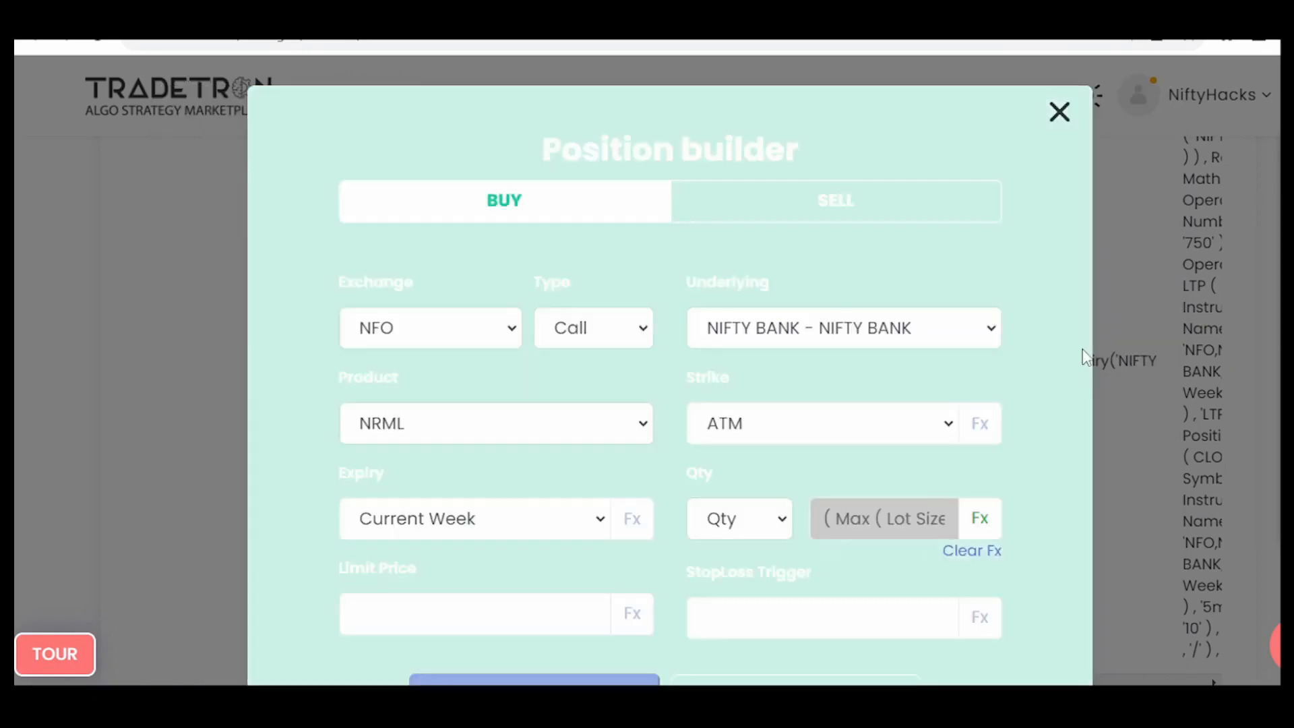
scroll(717, 677, "down", 2)
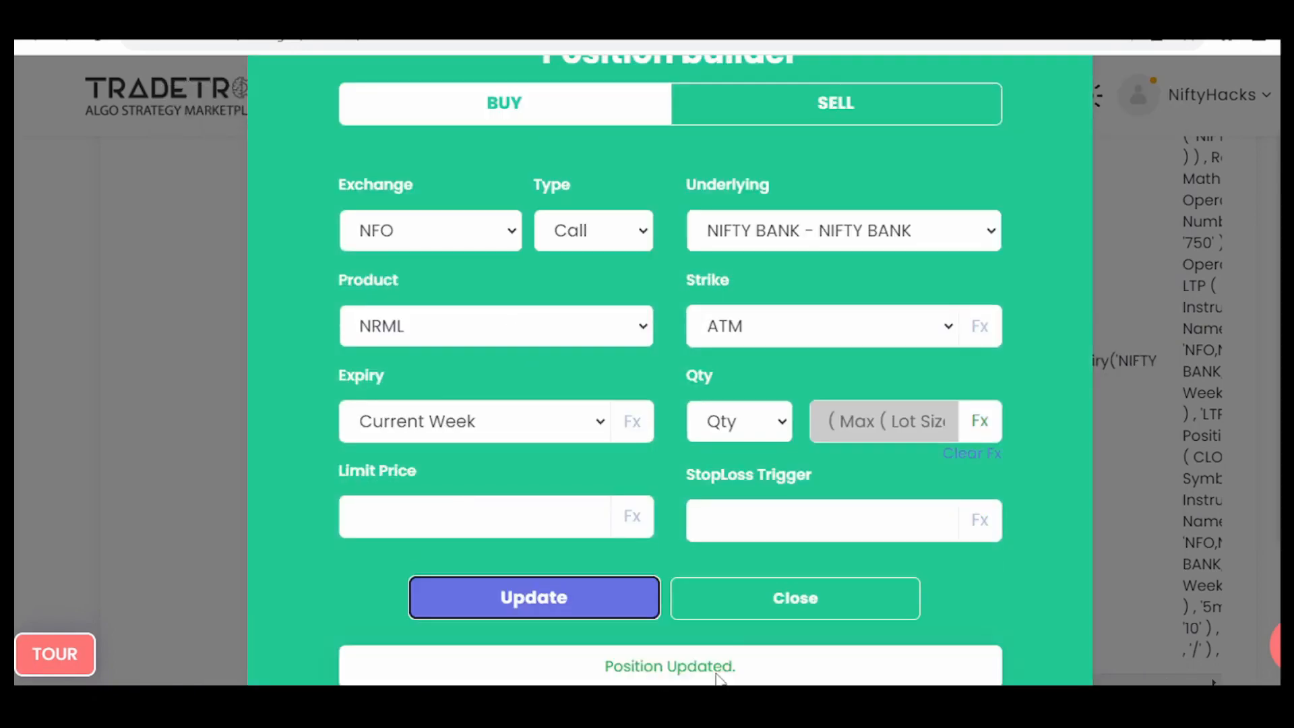
left_click(772, 598)
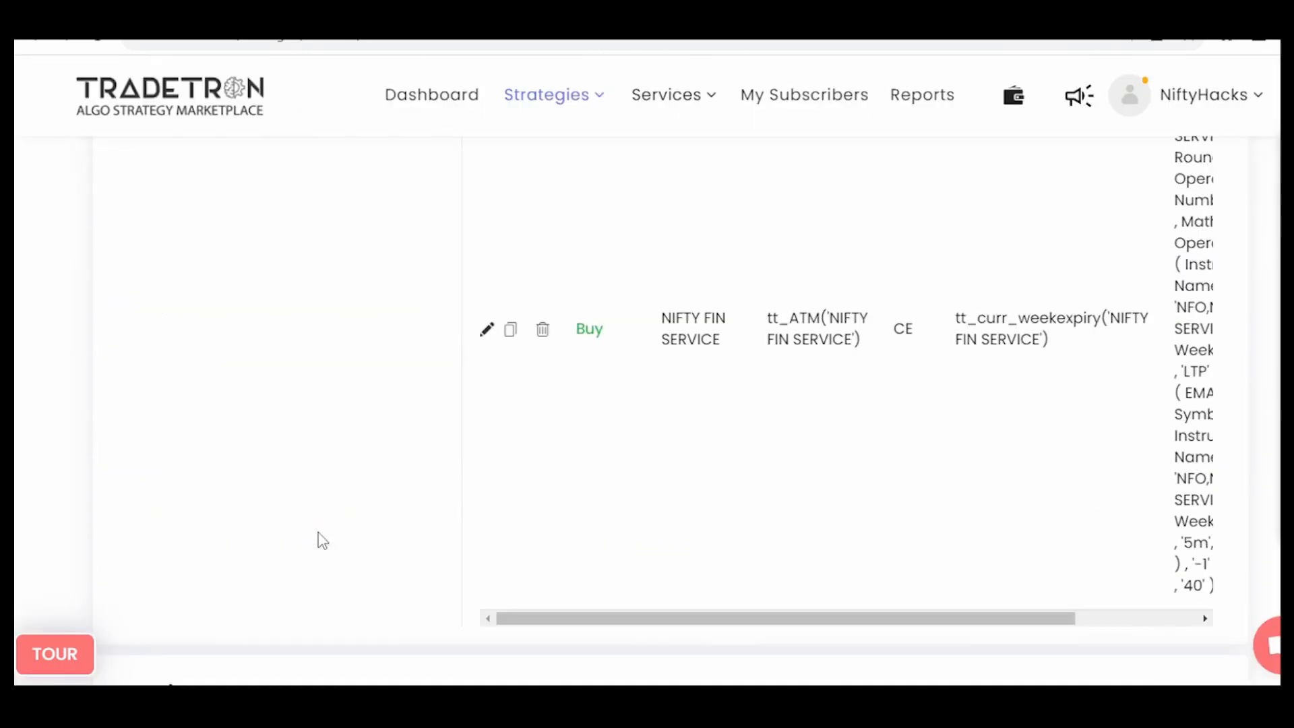
Examine the Set 5 exit conditions in the condition builder and close it without changing them.
scroll(323, 539, "down", 20)
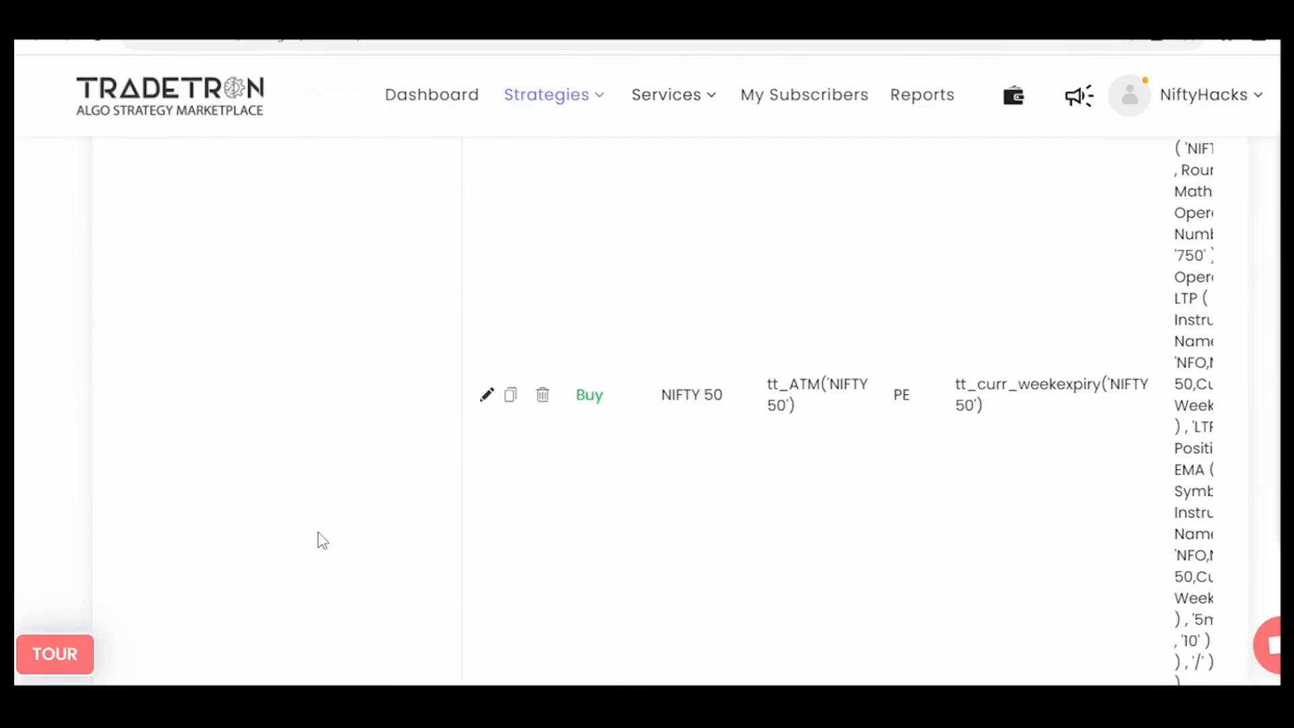
scroll(322, 539, "down", 8)
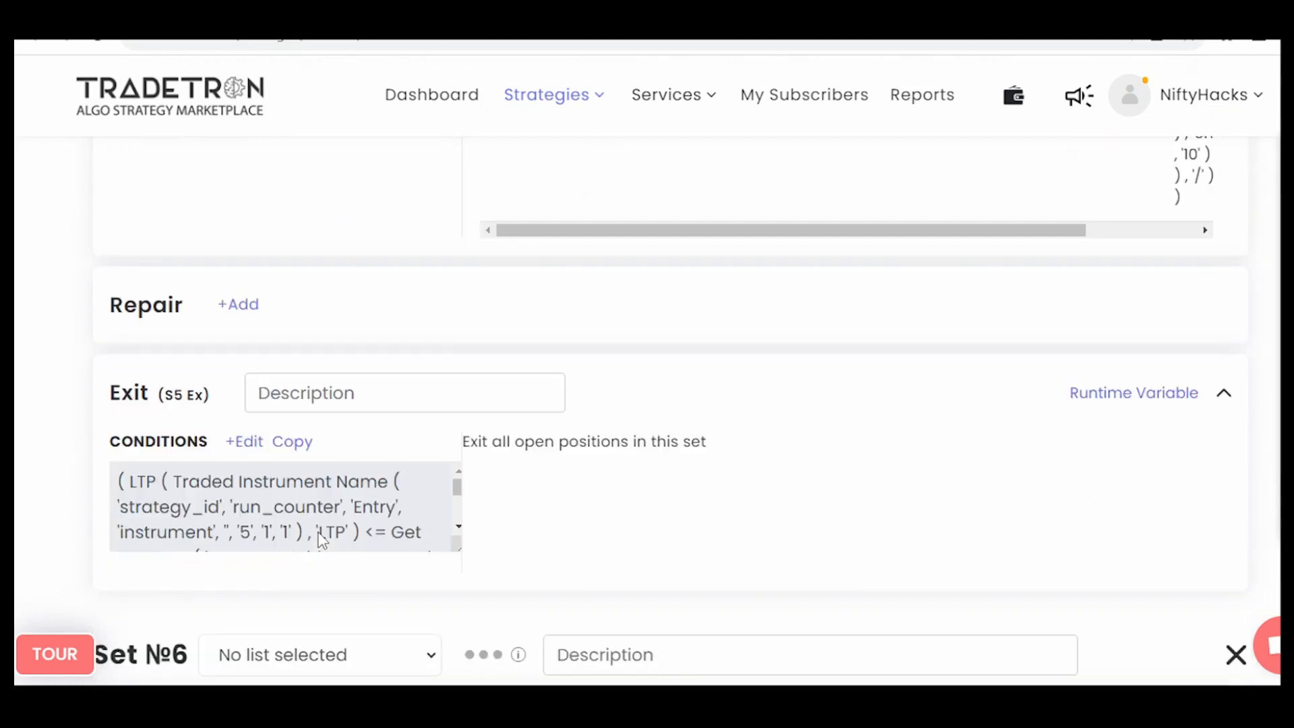
left_click(246, 442)
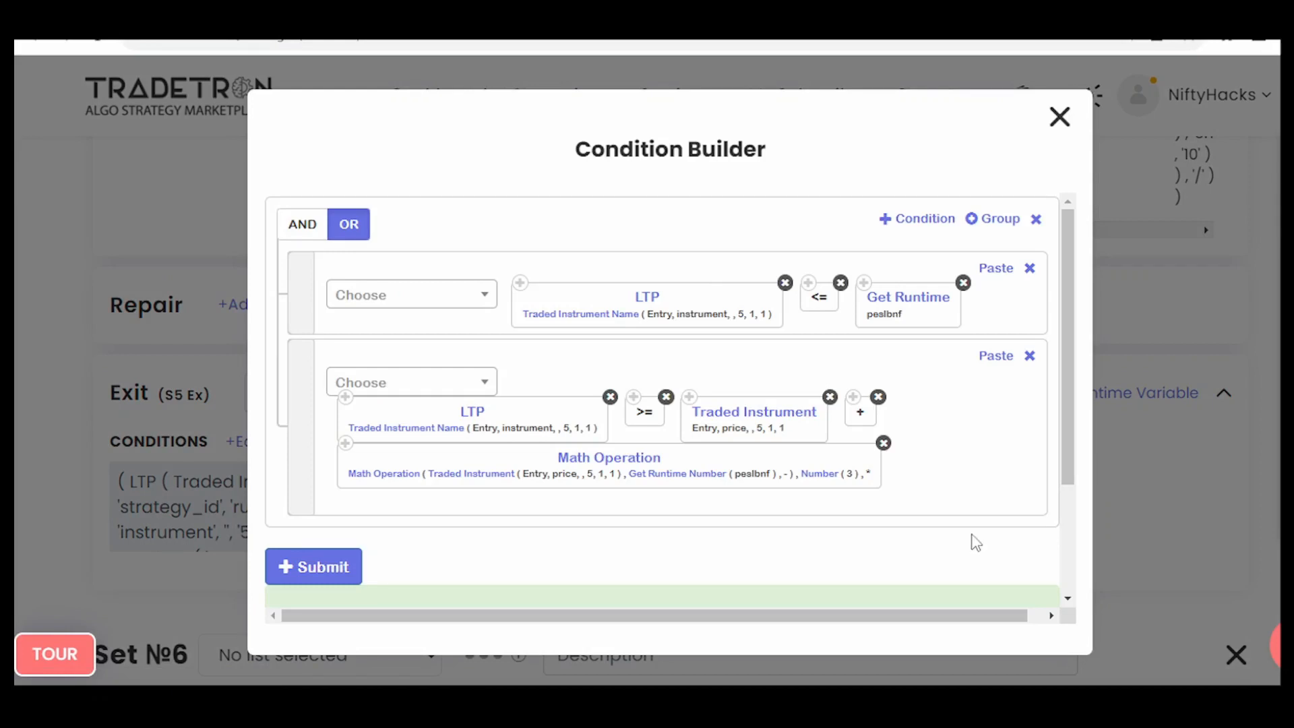
left_click(1057, 119)
Set the start time number to 920 in the Set 6 entry conditions.
scroll(756, 484, "down", 2)
scroll(757, 484, "down", 4)
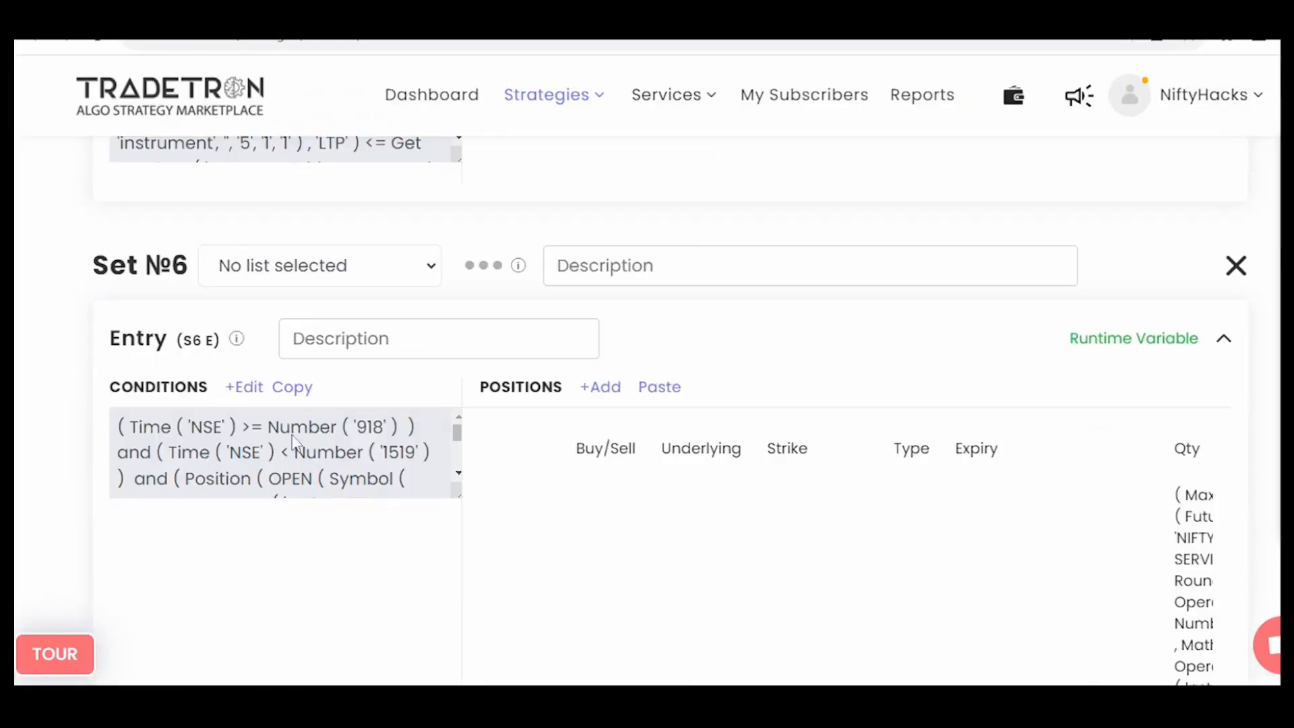
left_click(242, 388)
left_click(687, 286)
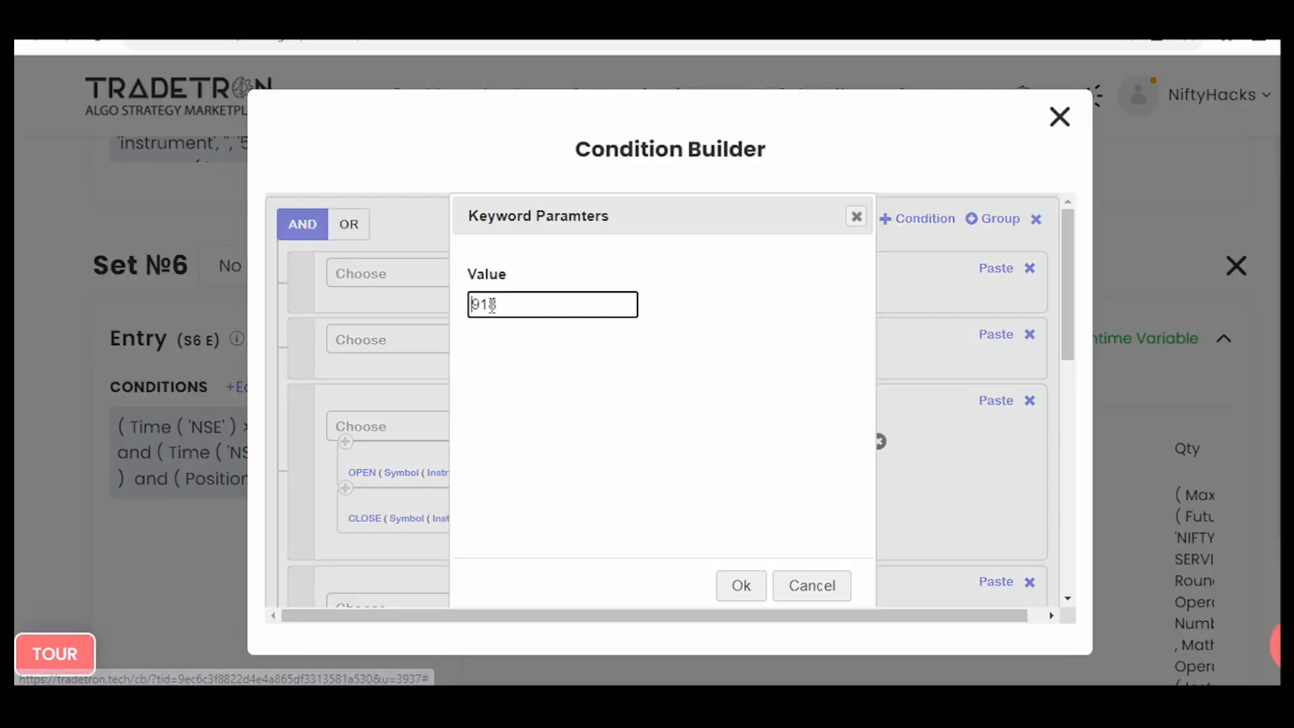
key("BackSpace")
key("BackSpace")
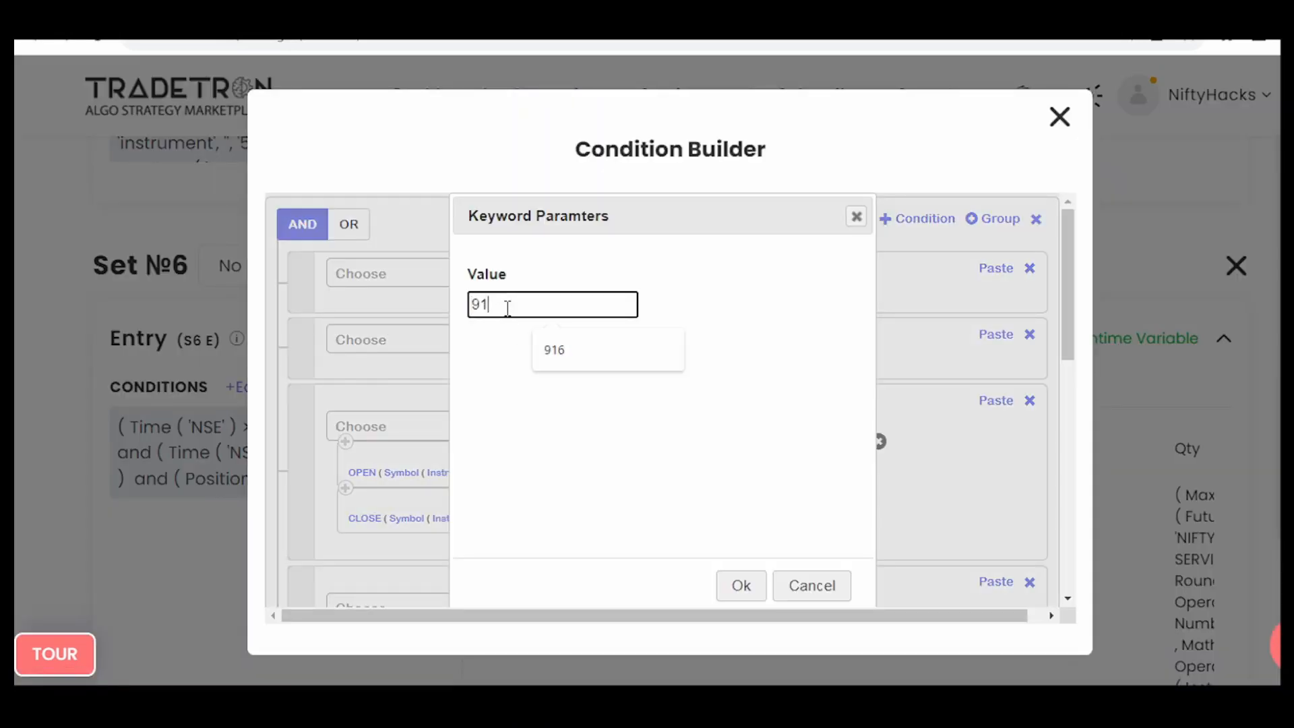
type("20")
left_click(758, 581)
Move the Sec > 1 condition directly below the two Time conditions in the Set 6 entry, submit the conditions and close the builder.
scroll(668, 513, "down", 4)
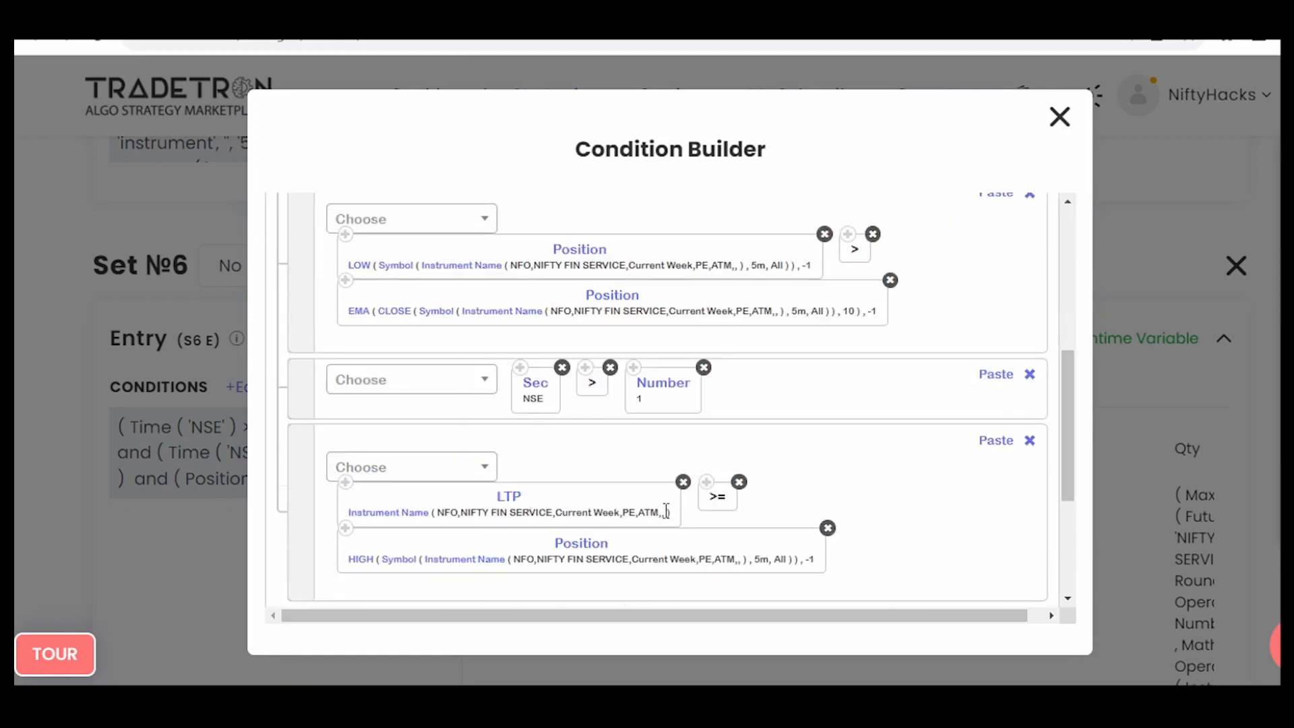
left_click_drag(292, 399, 294, 375)
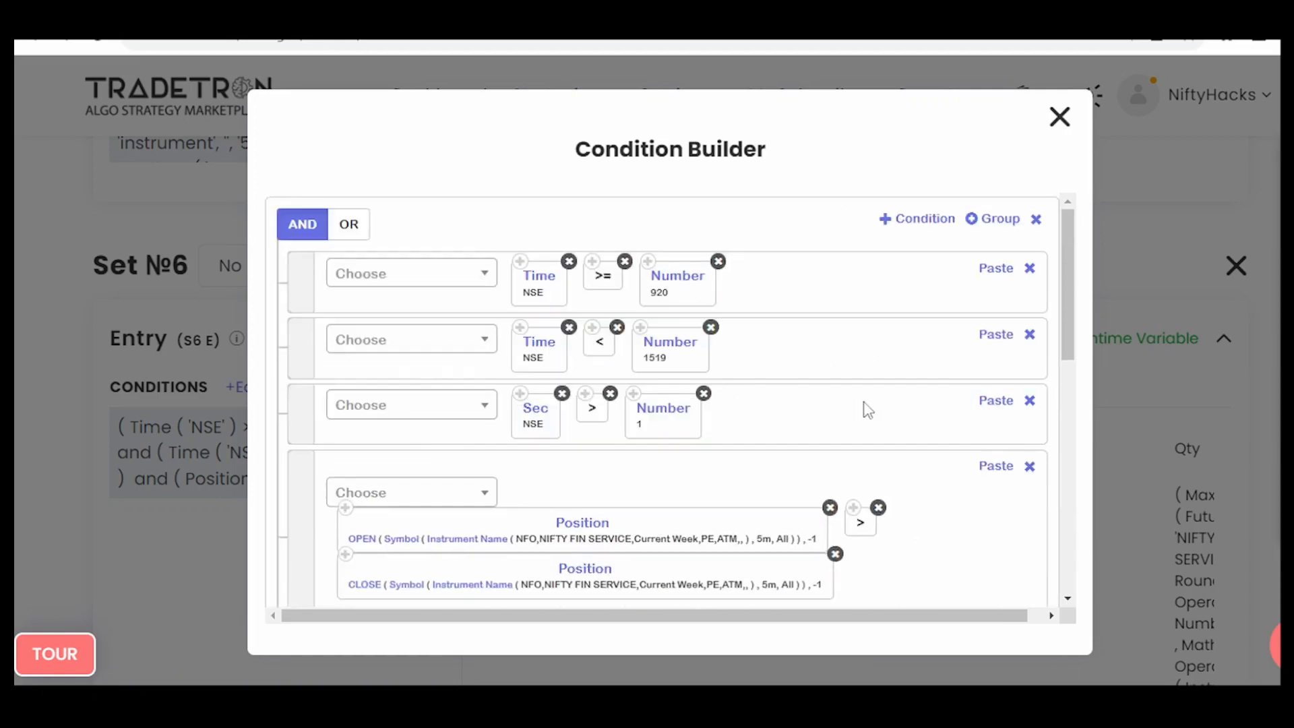
scroll(920, 482, "down", 1)
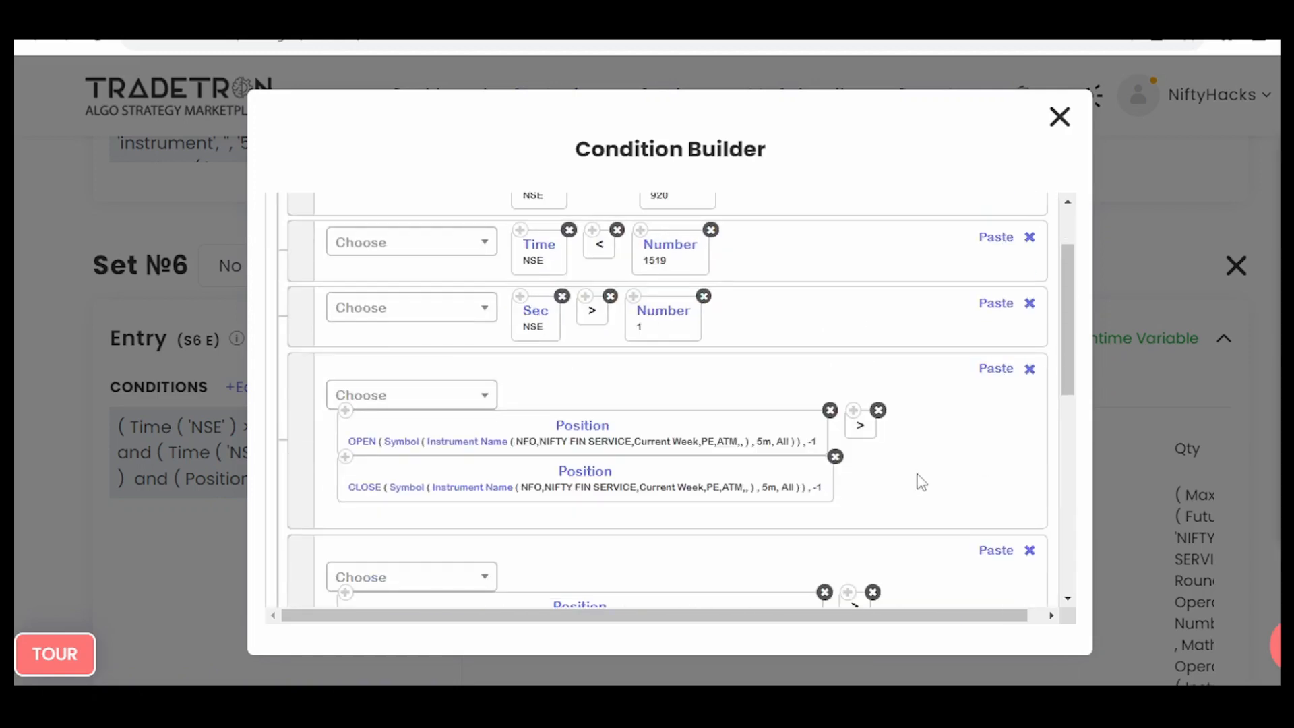
scroll(922, 481, "down", 1)
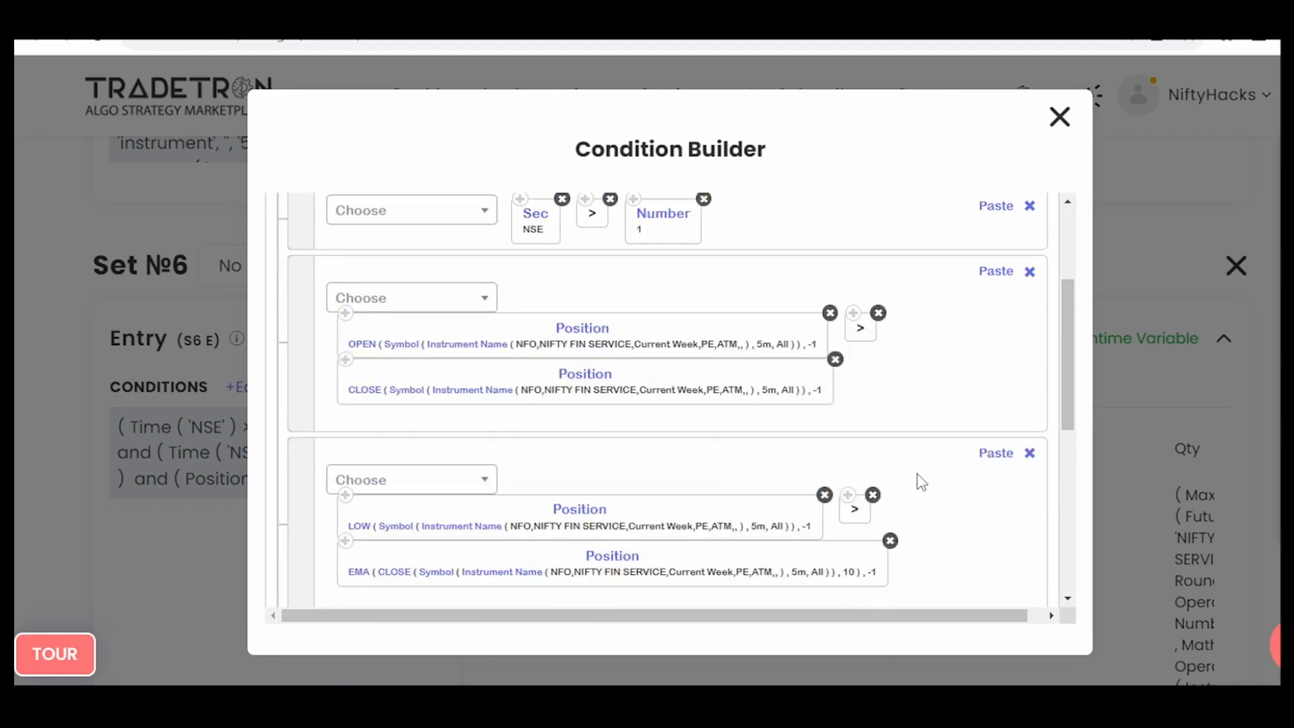
scroll(921, 481, "down", 1)
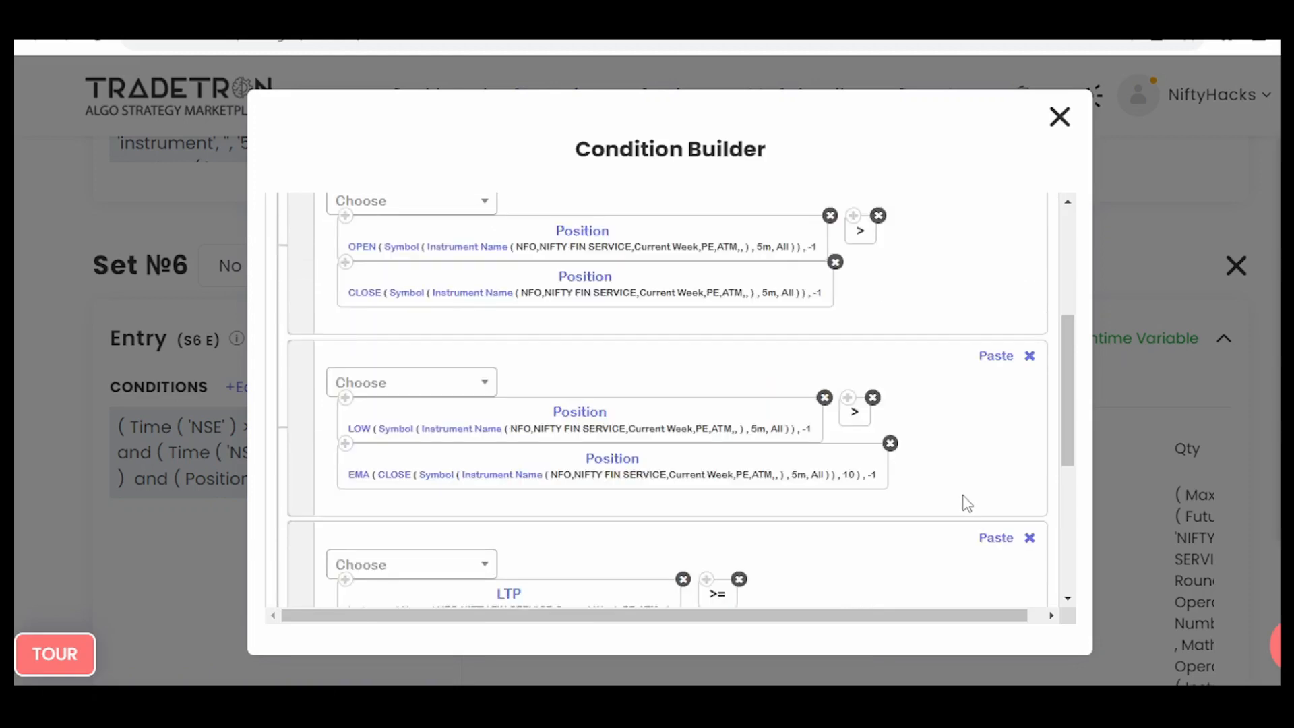
scroll(968, 504, "down", 1)
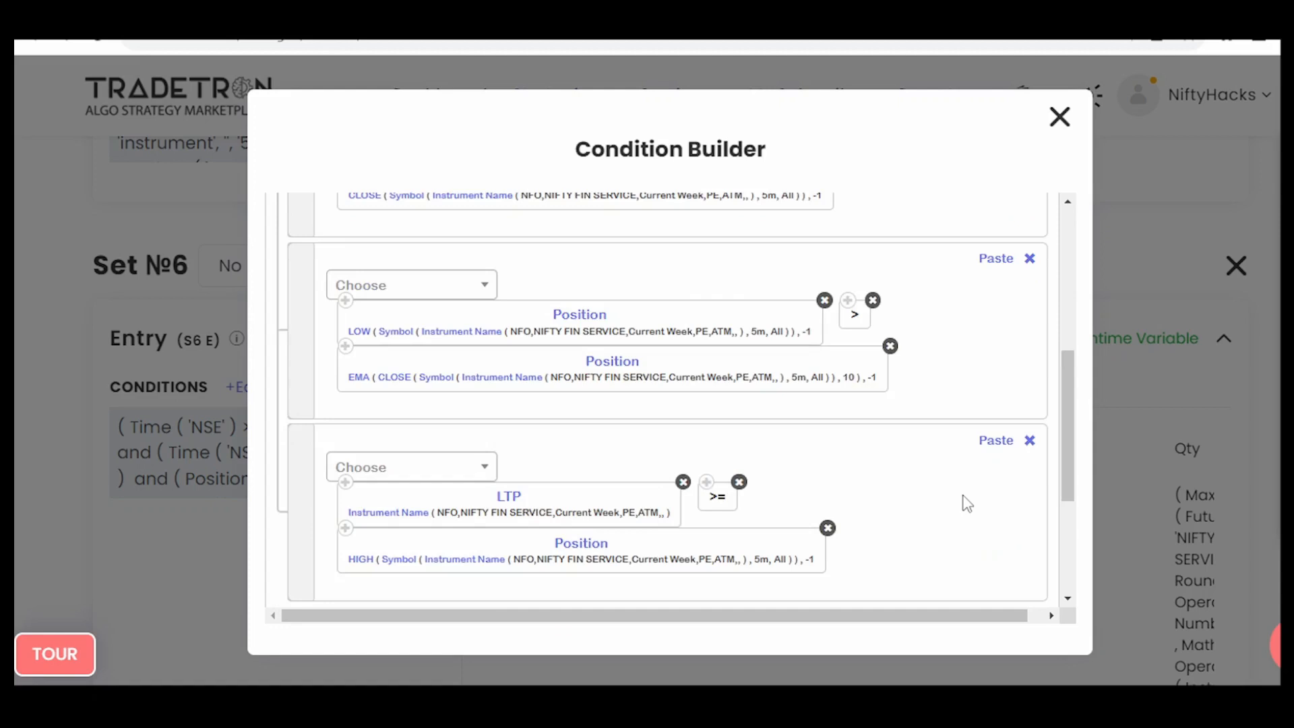
scroll(967, 504, "down", 1)
left_click(306, 556)
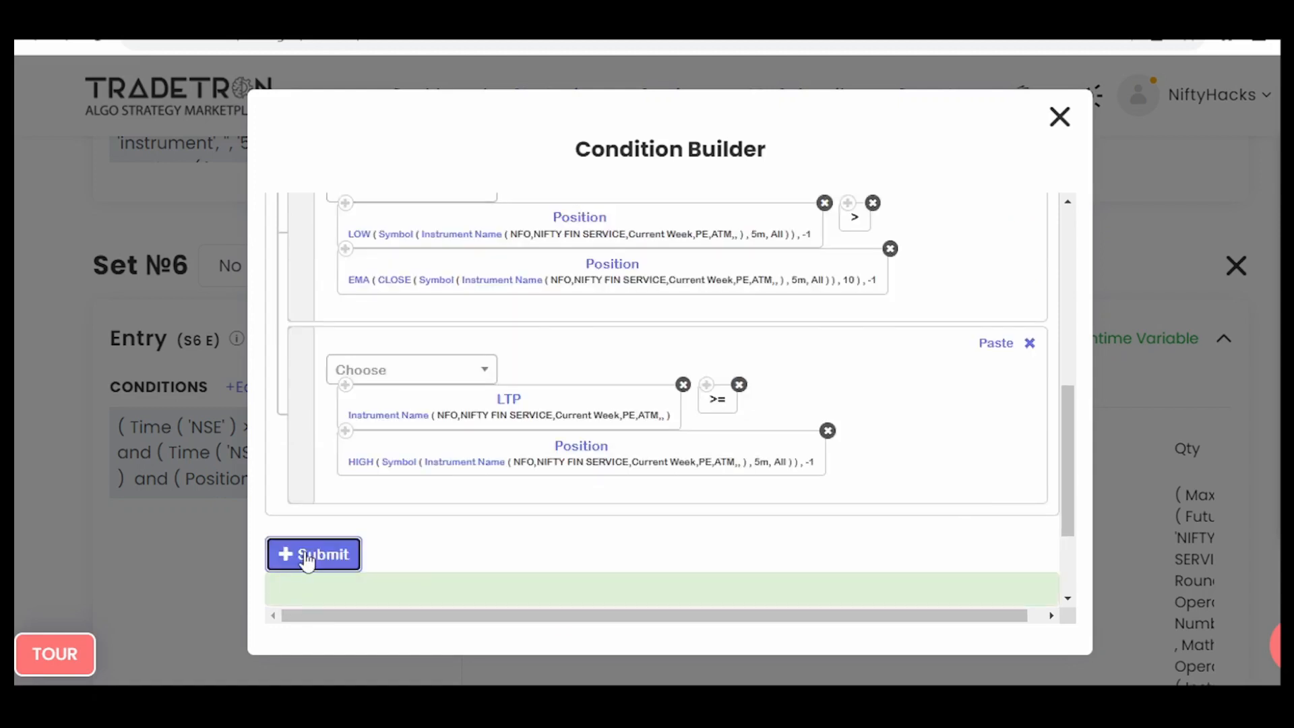
left_click(1063, 121)
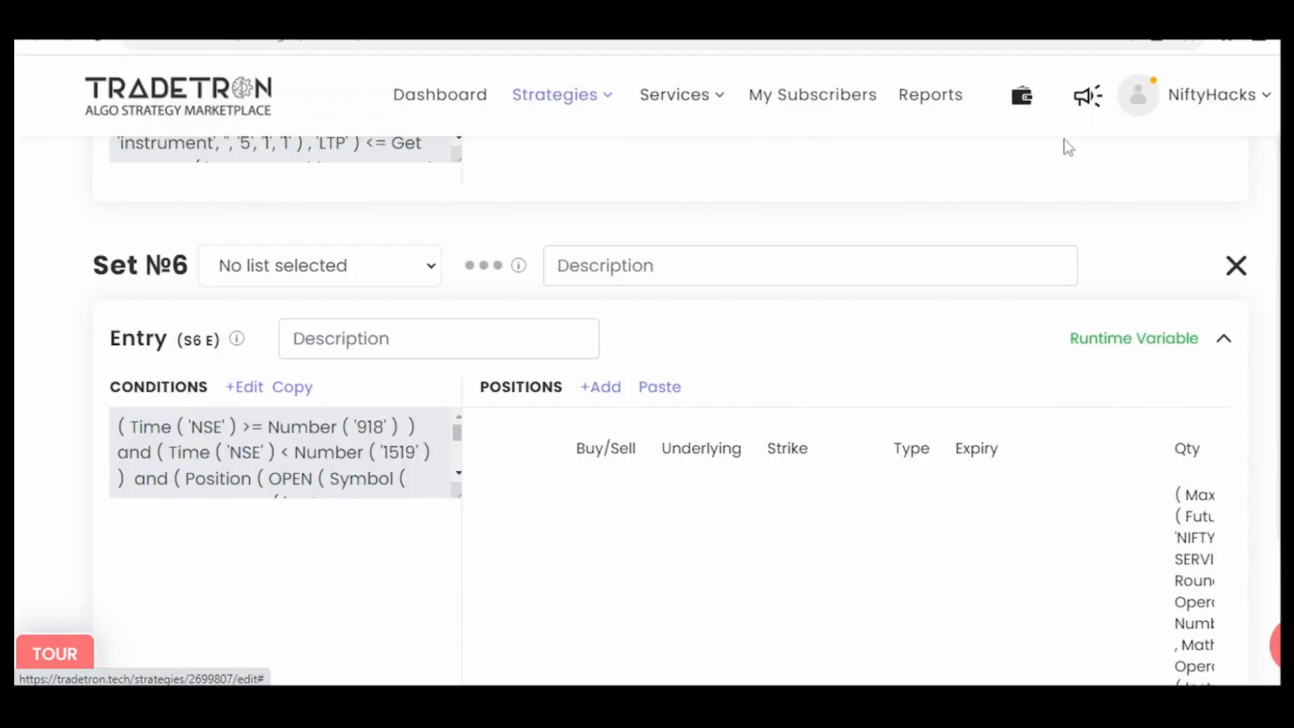
Examine the formula of the runtime variable peslfin in the Set 6 entry and close the variables without changing it.
left_click(1105, 339)
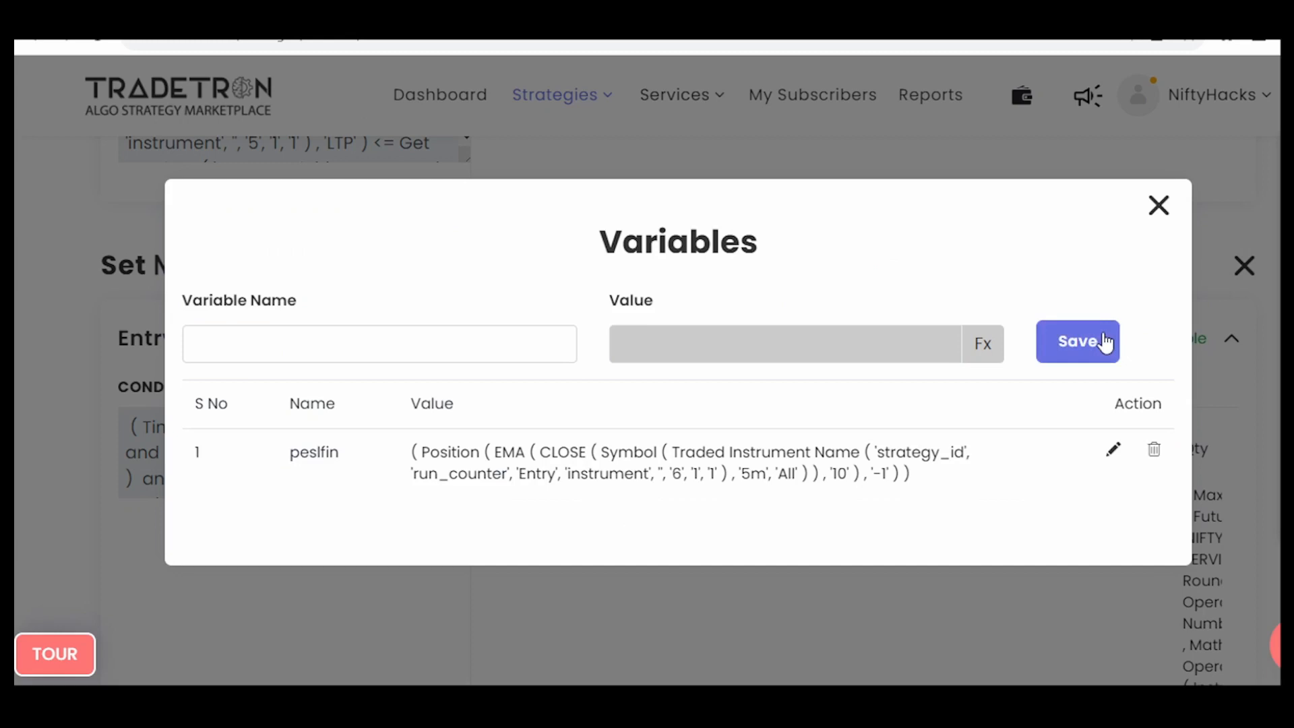
left_click(1113, 449)
left_click(994, 350)
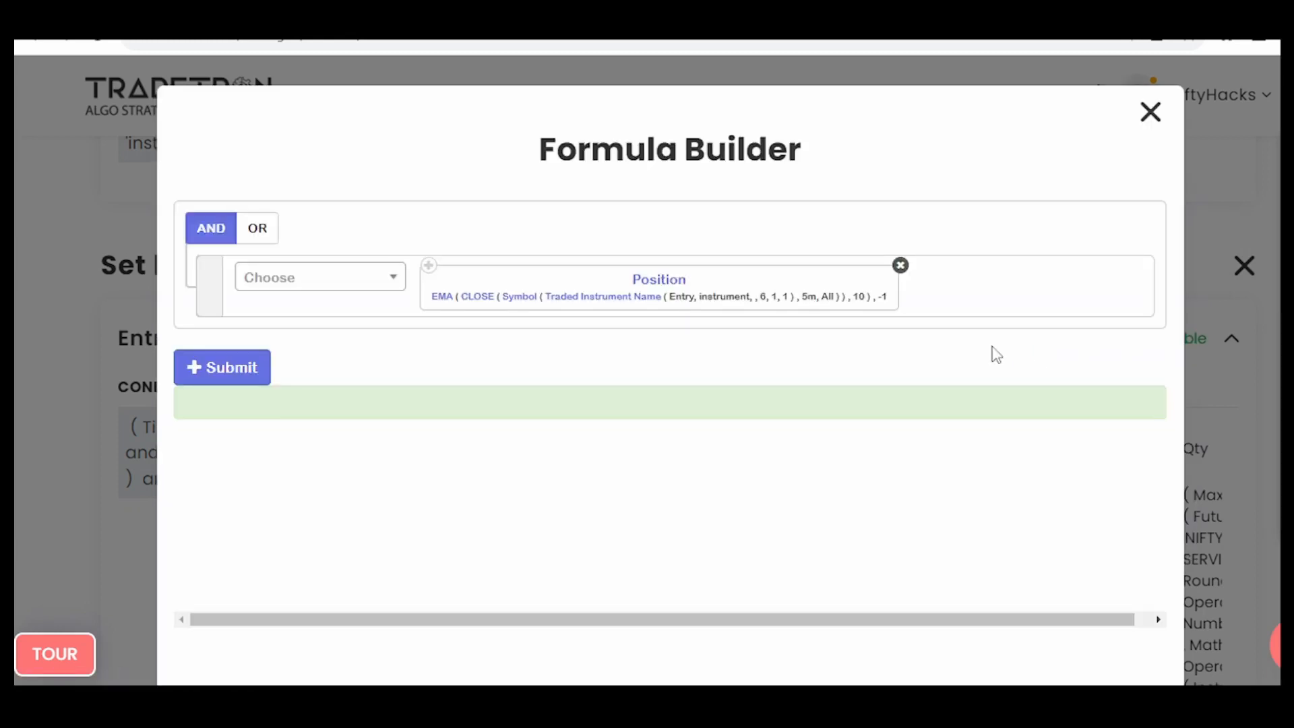
left_click(1149, 115)
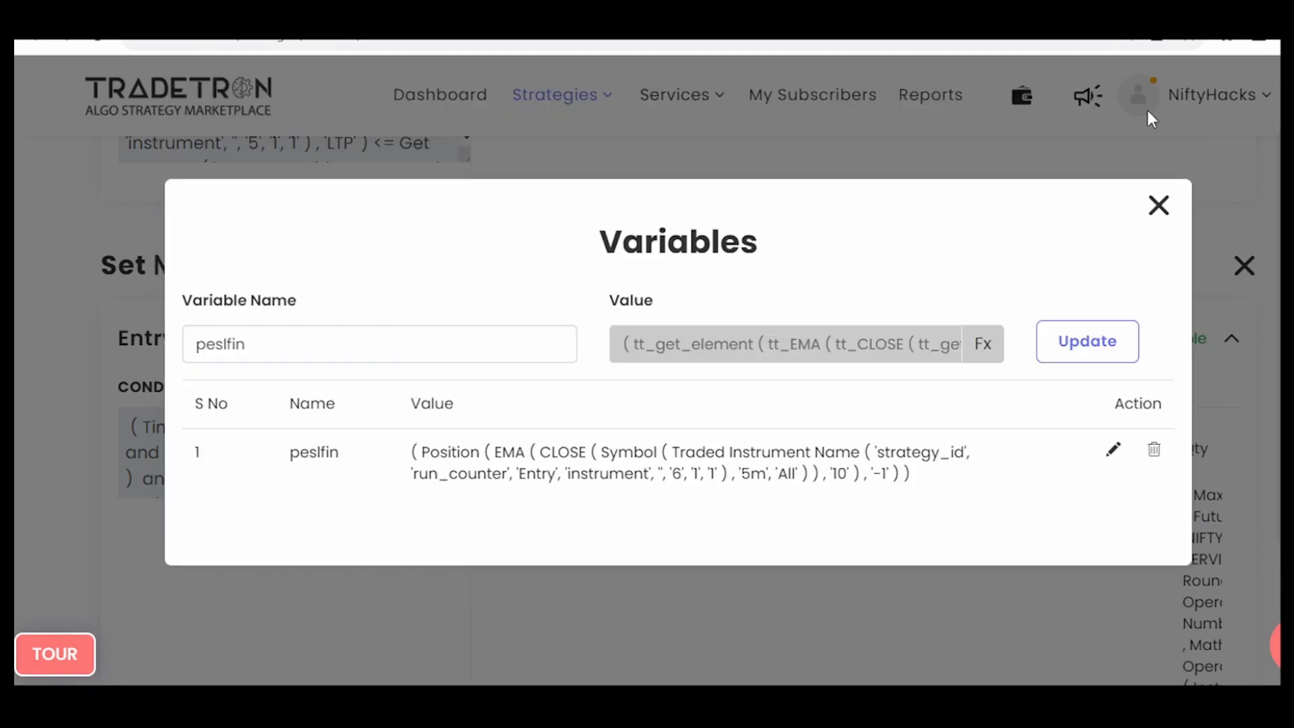
left_click(1164, 205)
Inspect the quantity formula of the NIFTY FIN SERVICE put position in the Set 6 entry and close the position unchanged.
scroll(472, 512, "down", 4)
left_click(486, 462)
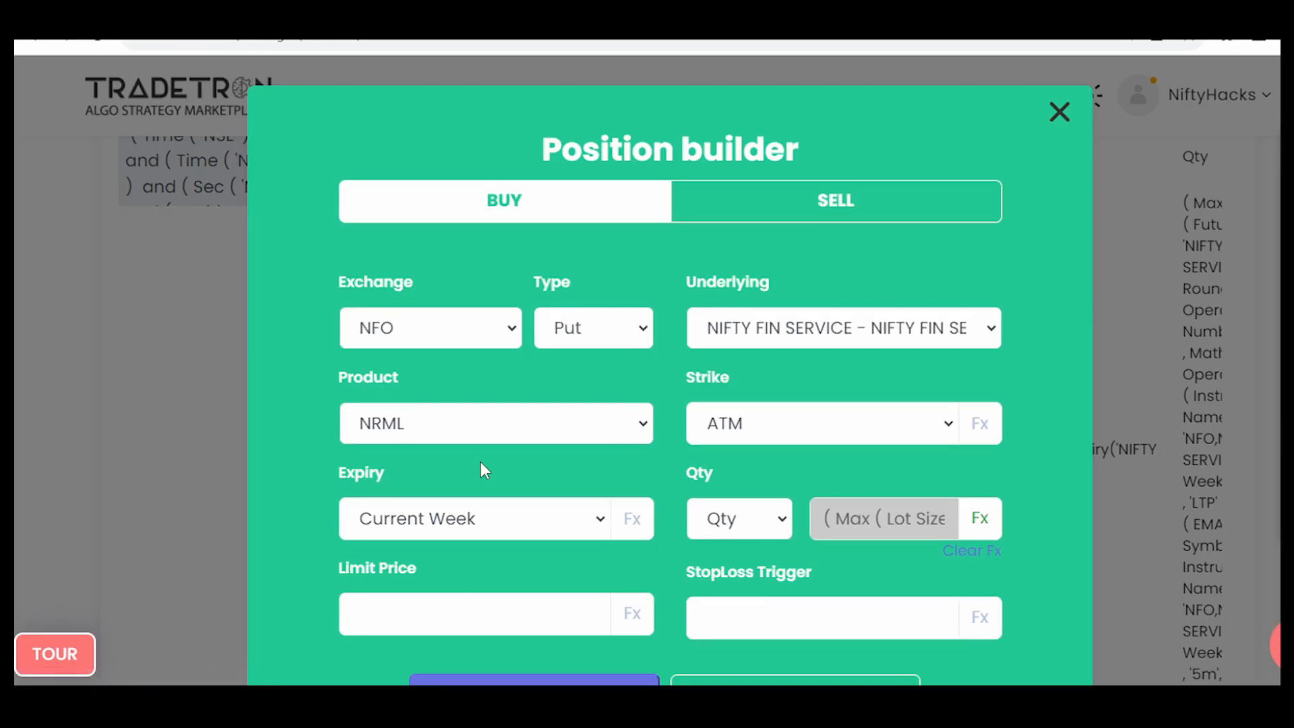
left_click(982, 518)
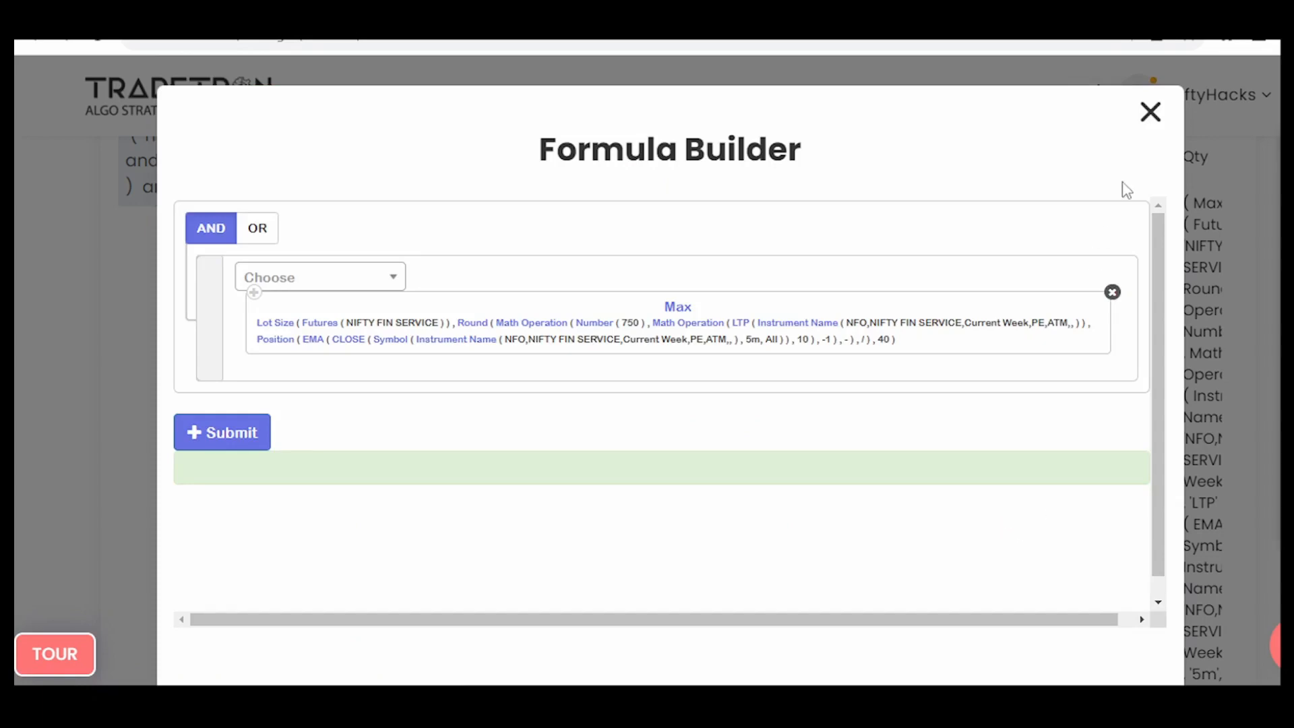
left_click(1150, 111)
left_click(1058, 114)
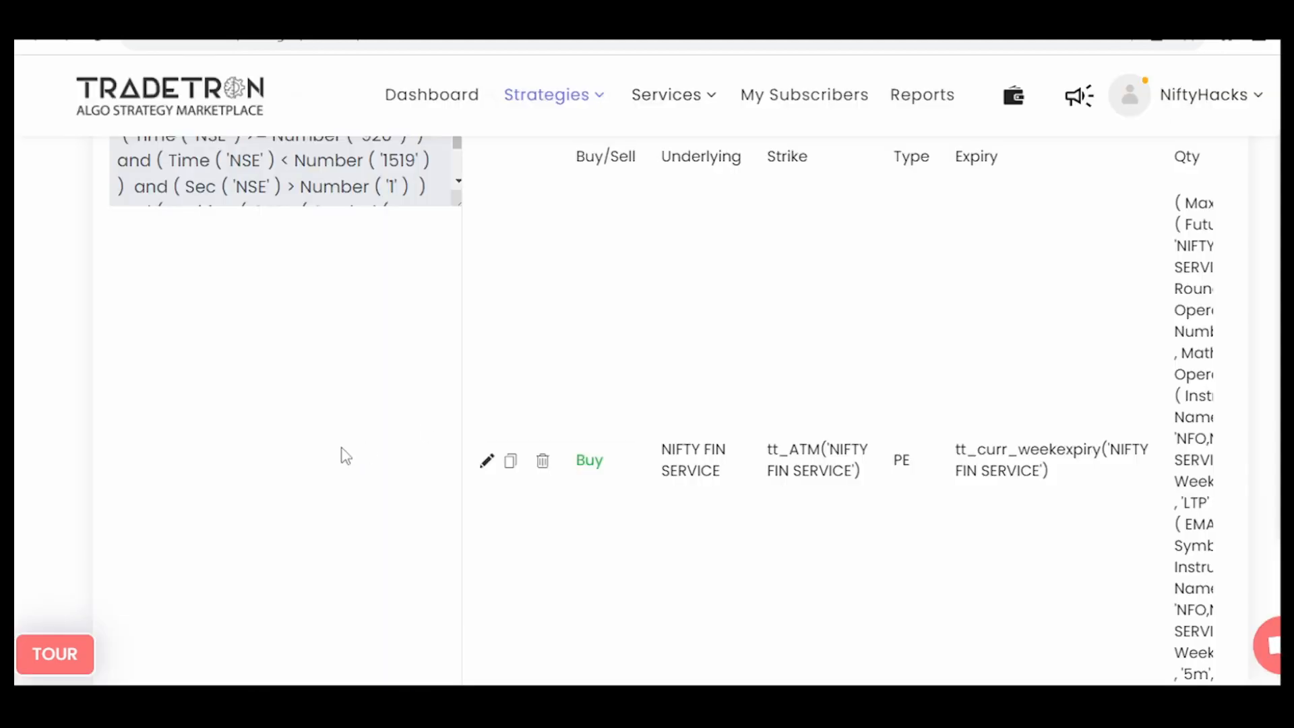
Examine the Set 6 exit conditions in the condition builder and close it without changing them.
scroll(339, 461, "down", 8)
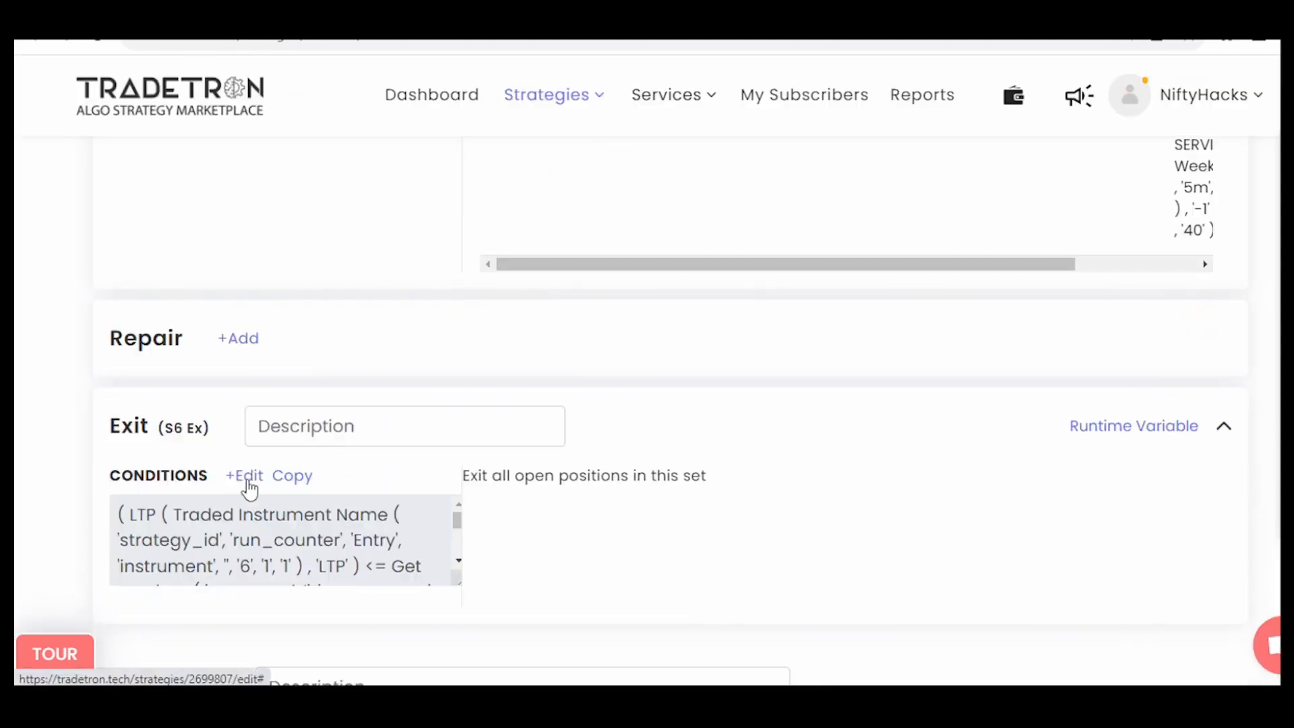
left_click(243, 476)
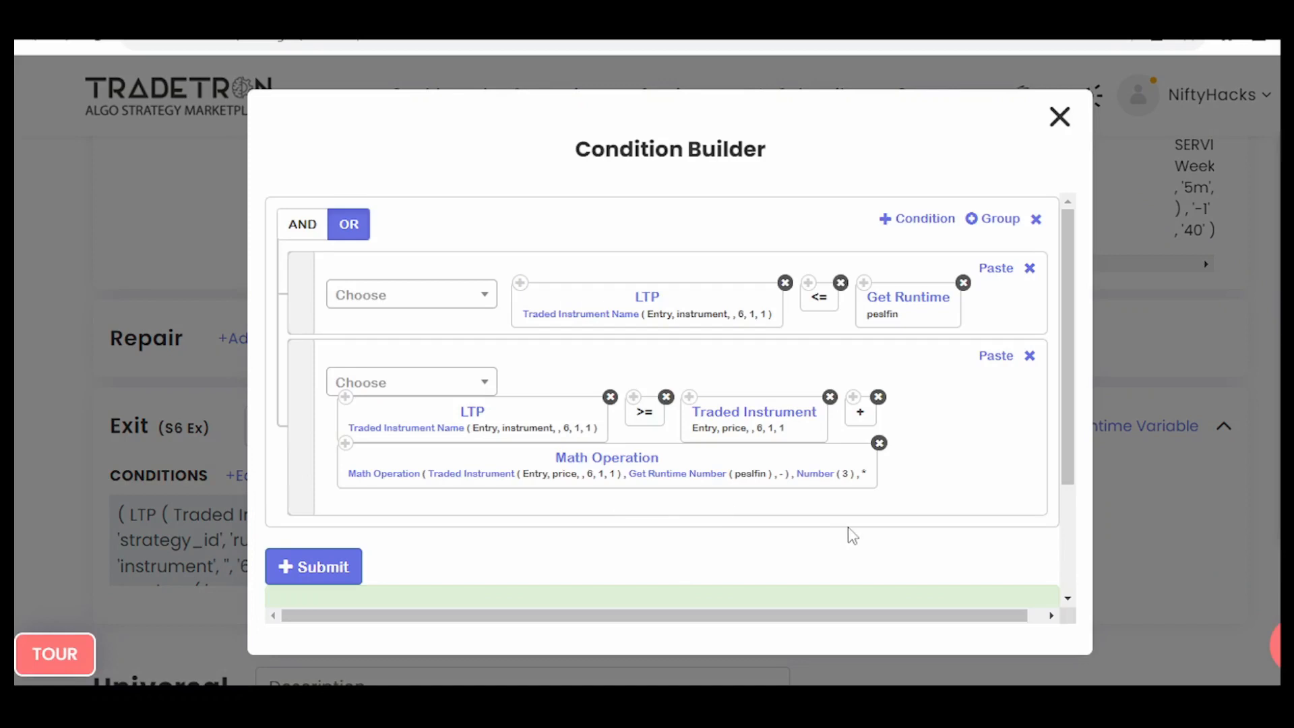
left_click(1059, 117)
Examine the Universal Exit conditions as the place to add a stop loss, and close the builder without changing them.
scroll(968, 609, "down", 5)
scroll(304, 522, "down", 1)
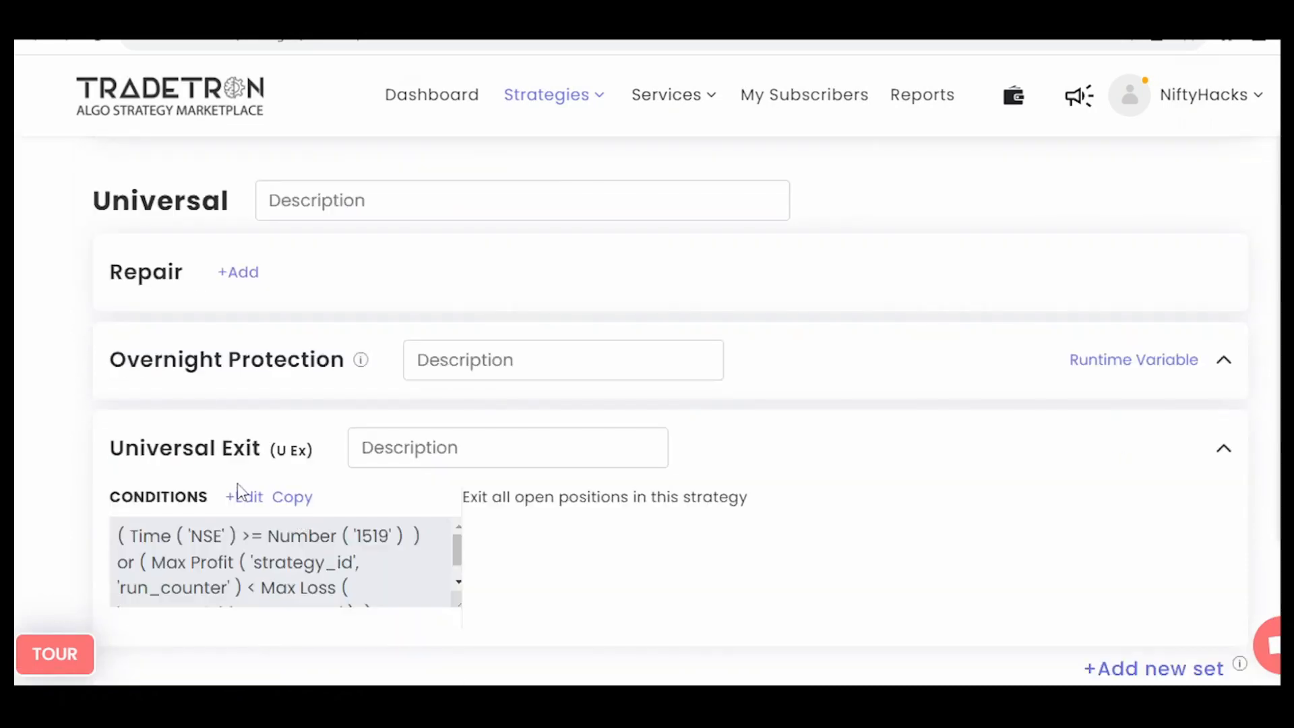
left_click(243, 497)
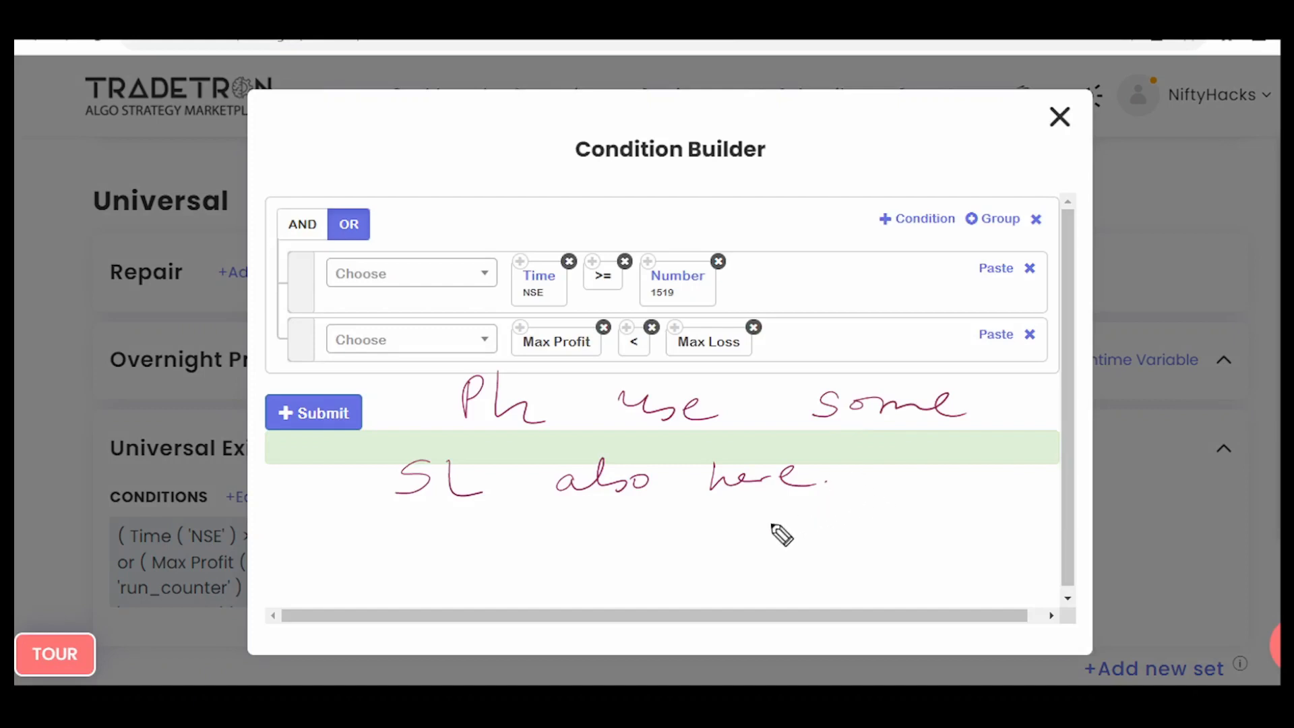
left_click_drag(427, 513, 484, 520)
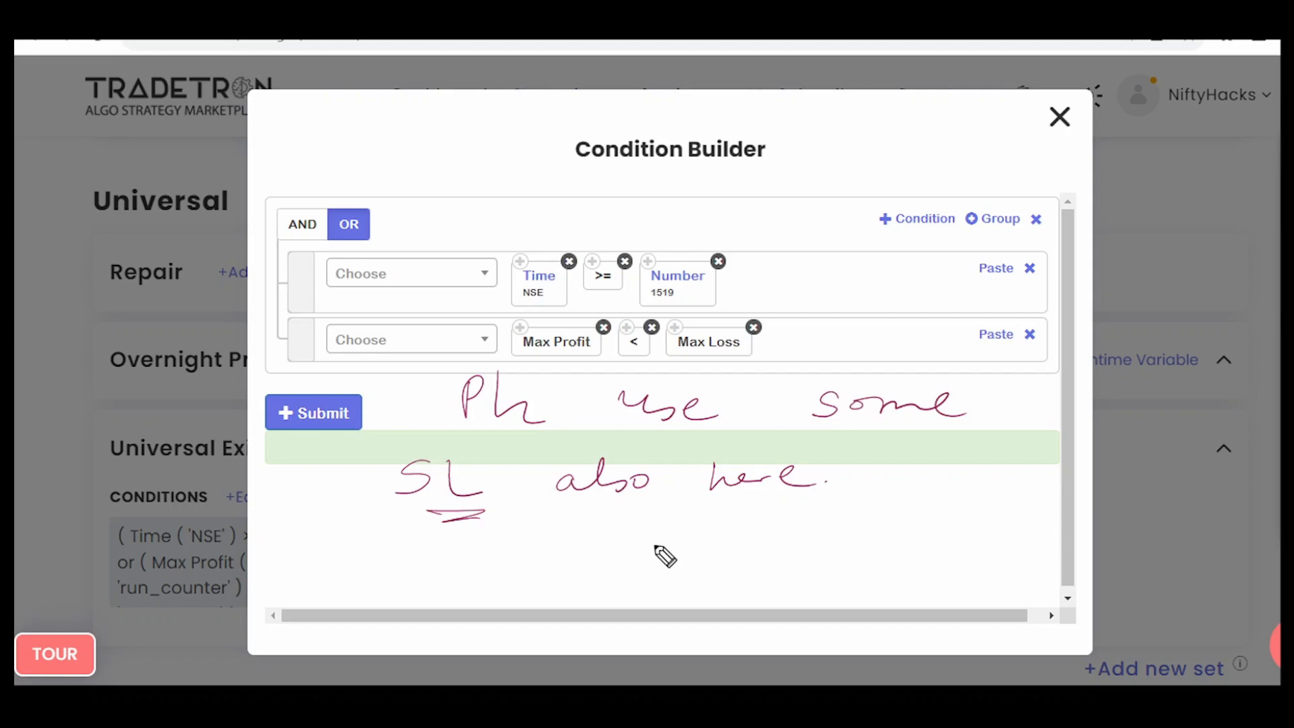
key("Escape")
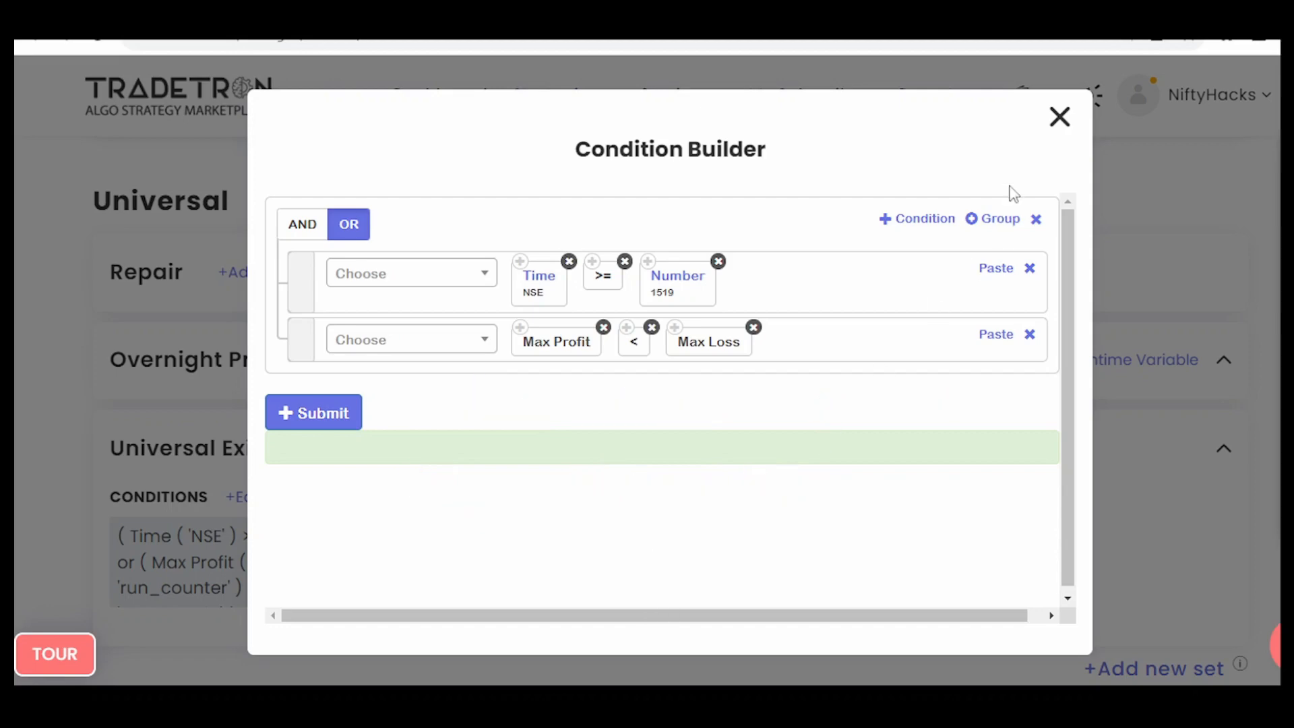
left_click(1068, 120)
Review the Advanced Settings and Marketplace Settings without changing them, save the updated strategy and close the confirmation.
scroll(660, 514, "down", 5)
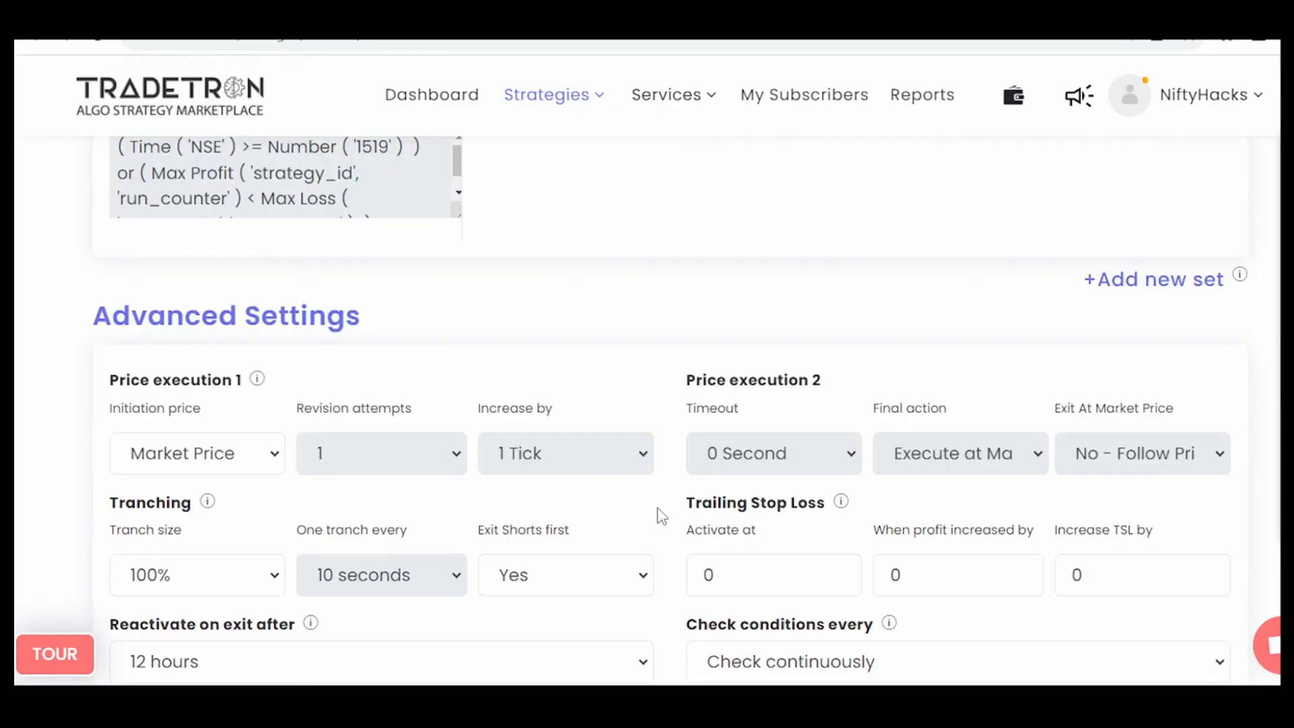
scroll(660, 515, "down", 4)
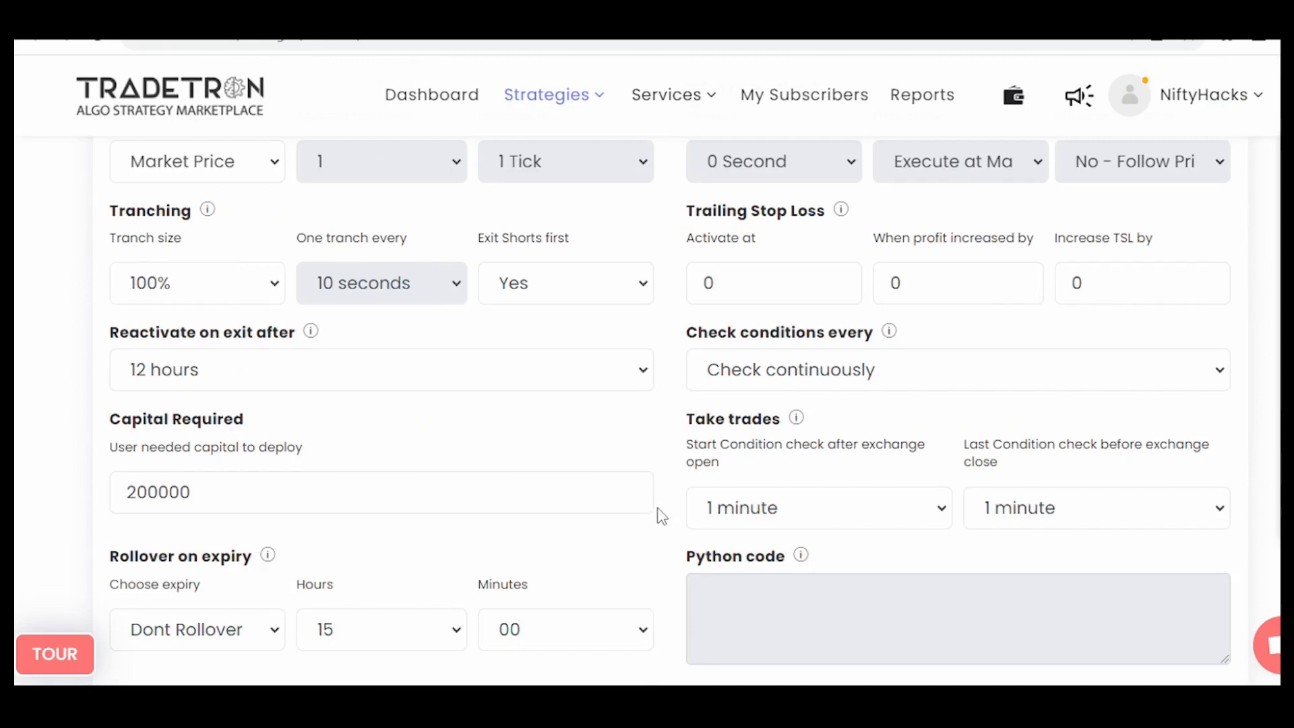
scroll(661, 517, "down", 1)
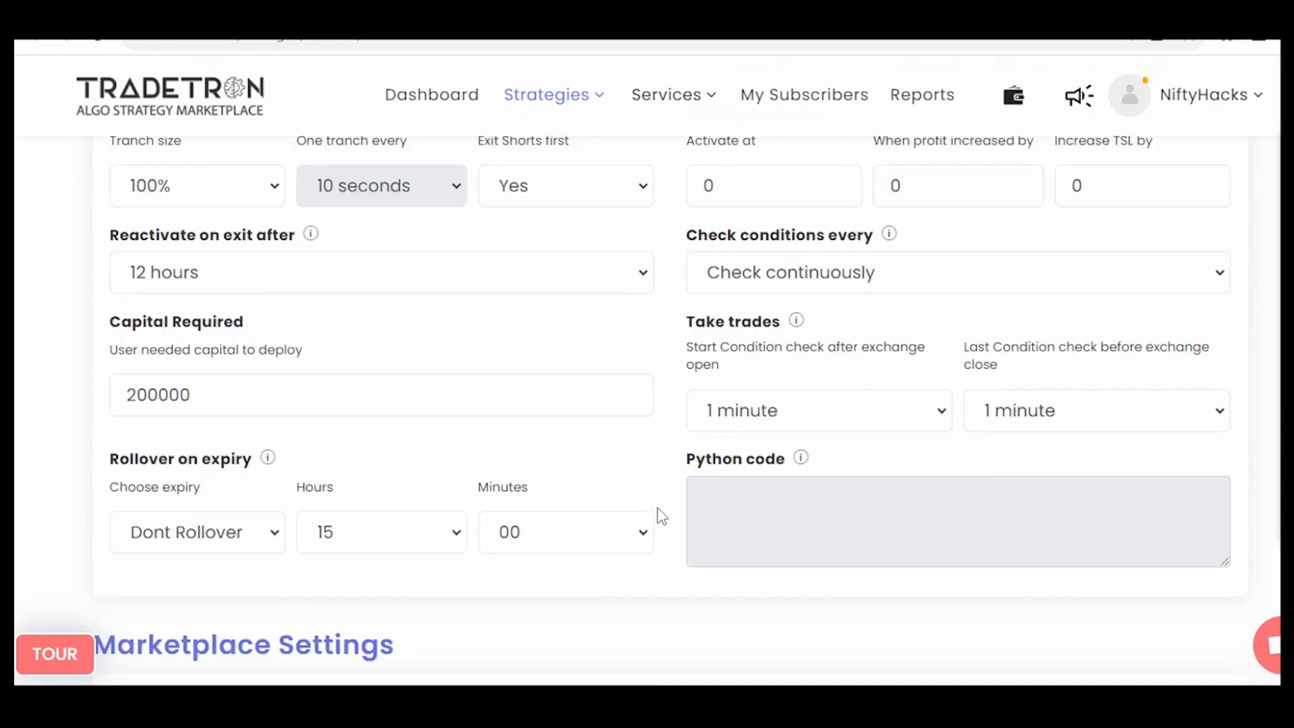
scroll(662, 516, "down", 1)
scroll(662, 516, "down", 2)
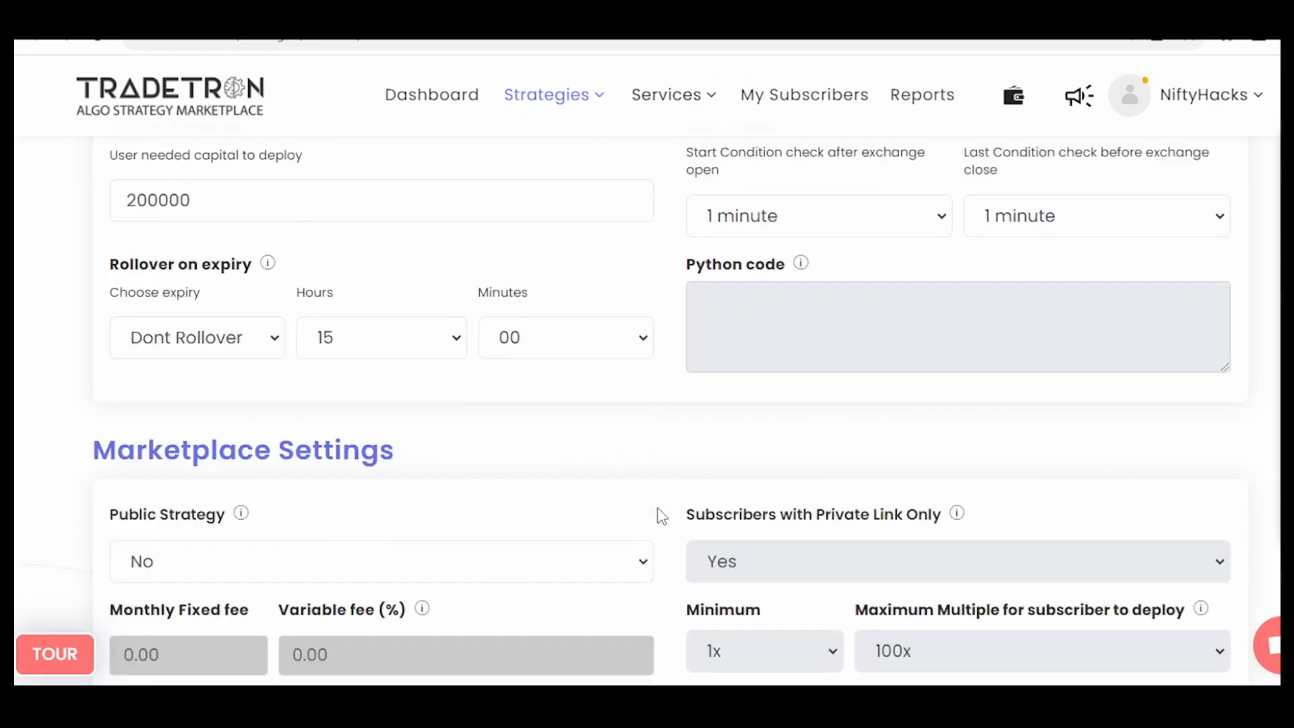
scroll(659, 516, "down", 3)
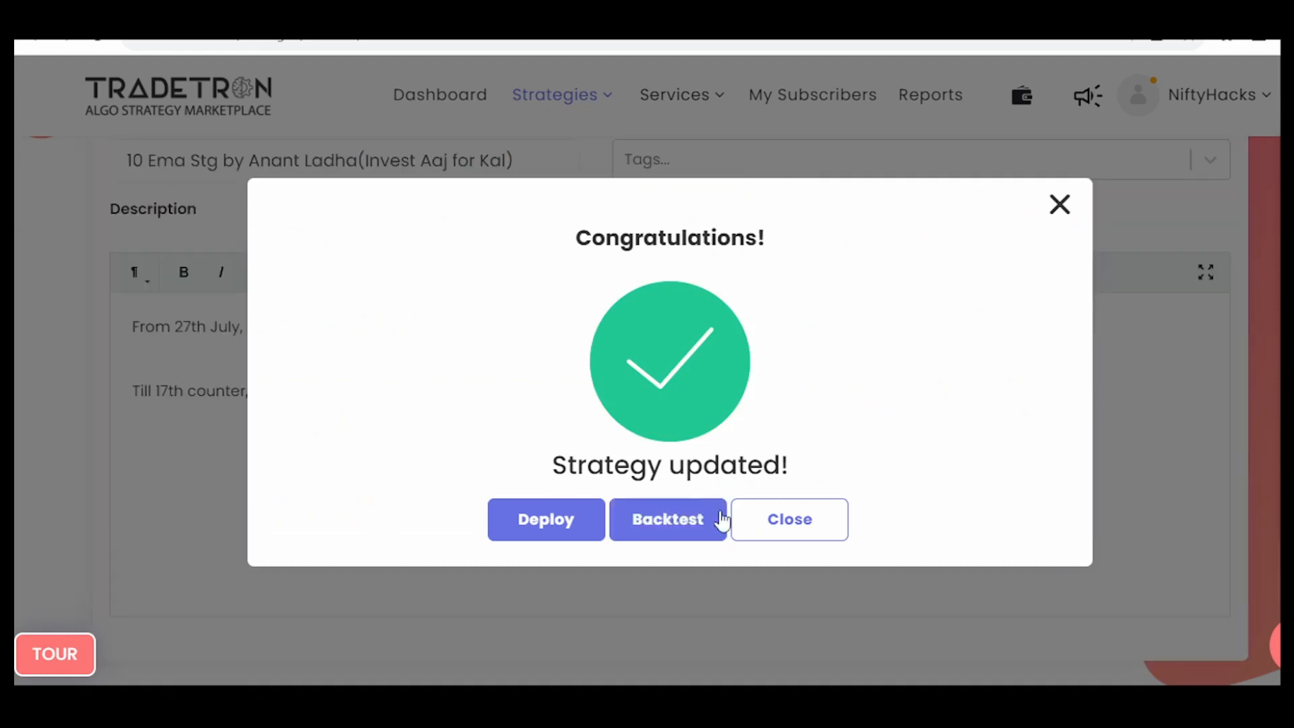
left_click(759, 528)
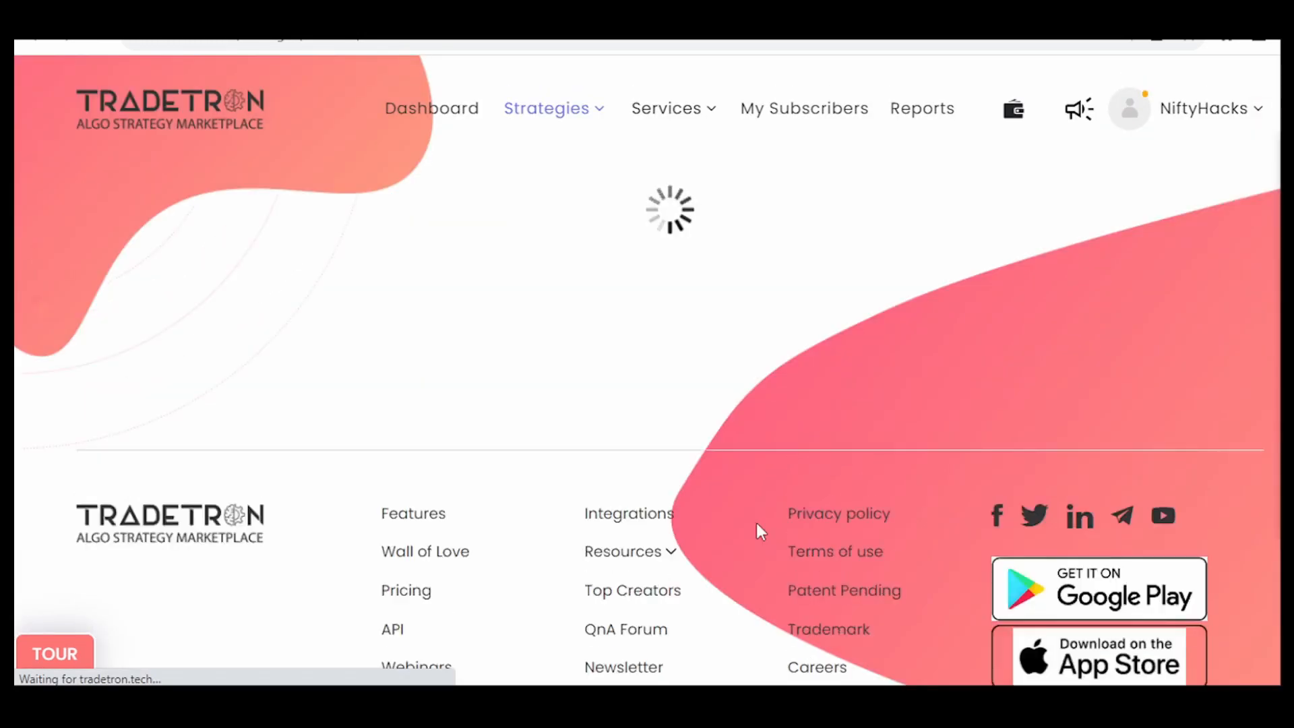
Examine the call entry positions and exit conditions of Sets 1 to 3 in the reloaded strategy, including their quantity formulas.
scroll(690, 447, "down", 5)
scroll(385, 520, "down", 4)
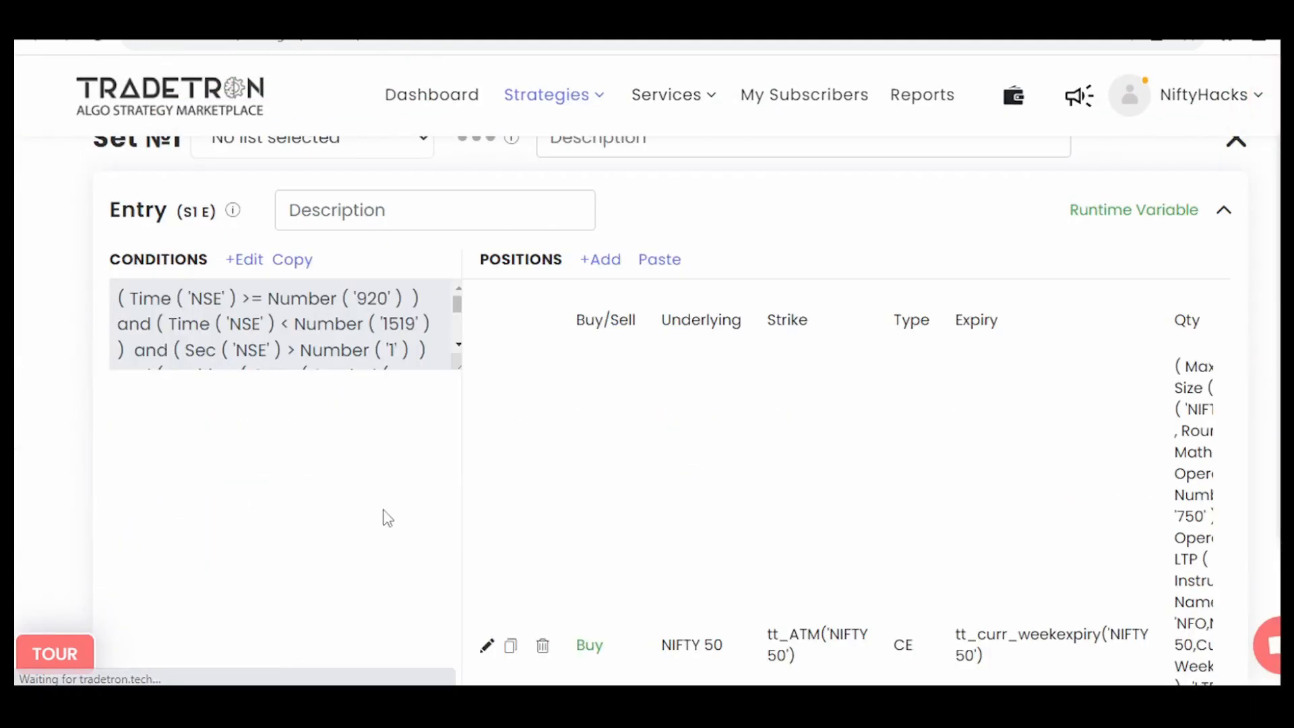
scroll(474, 534, "down", 4)
scroll(411, 542, "down", 15)
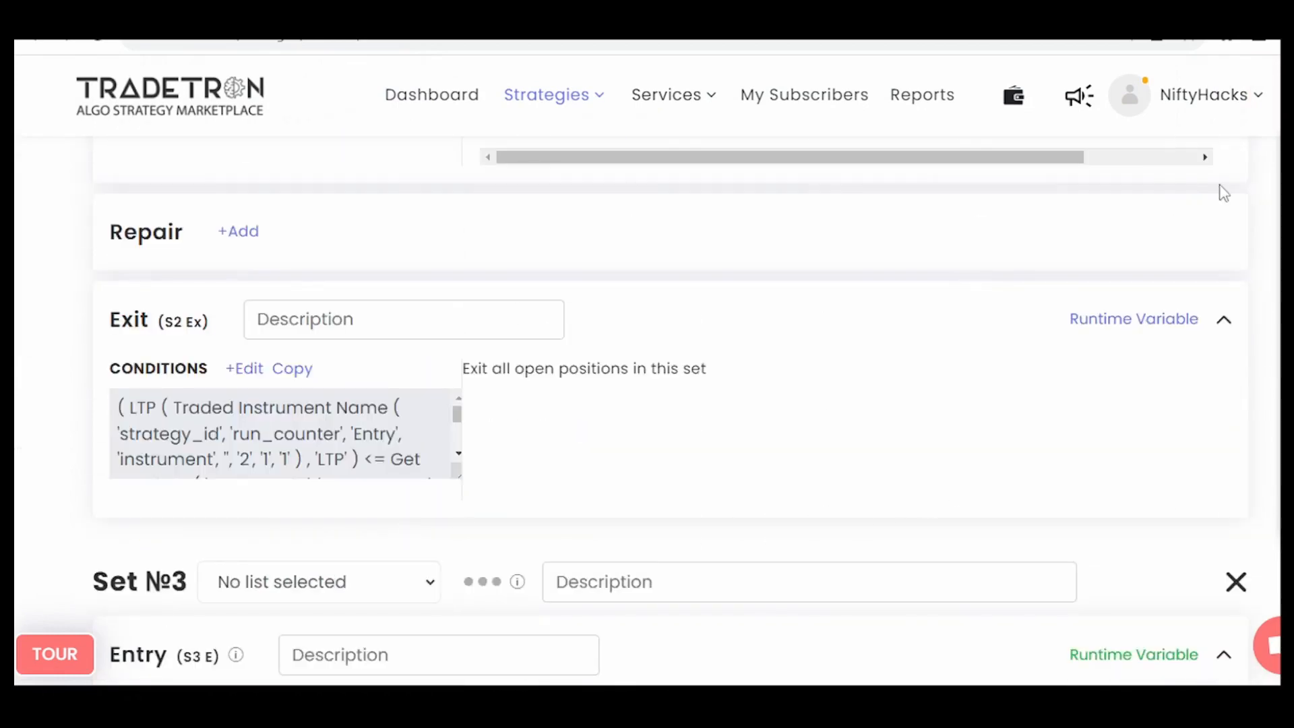
left_click(1199, 162)
scroll(1146, 304, "up", 5)
left_click_drag(1076, 514, 1101, 516)
left_click(971, 589)
scroll(523, 569, "down", 15)
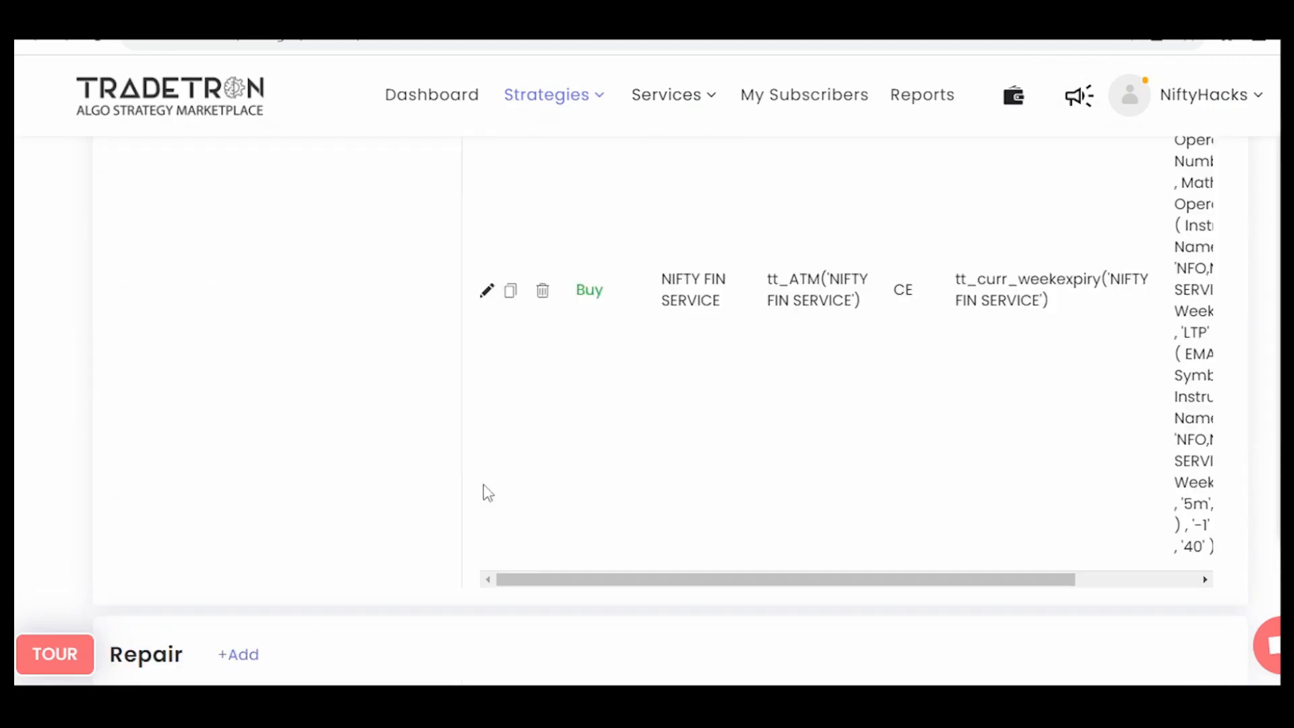
Examine the put entry positions of Sets 4 to 6 for NIFTY 50, NIFTY BANK and NIFTY FIN SERVICE, and return to the strategy info.
scroll(533, 472, "down", 15)
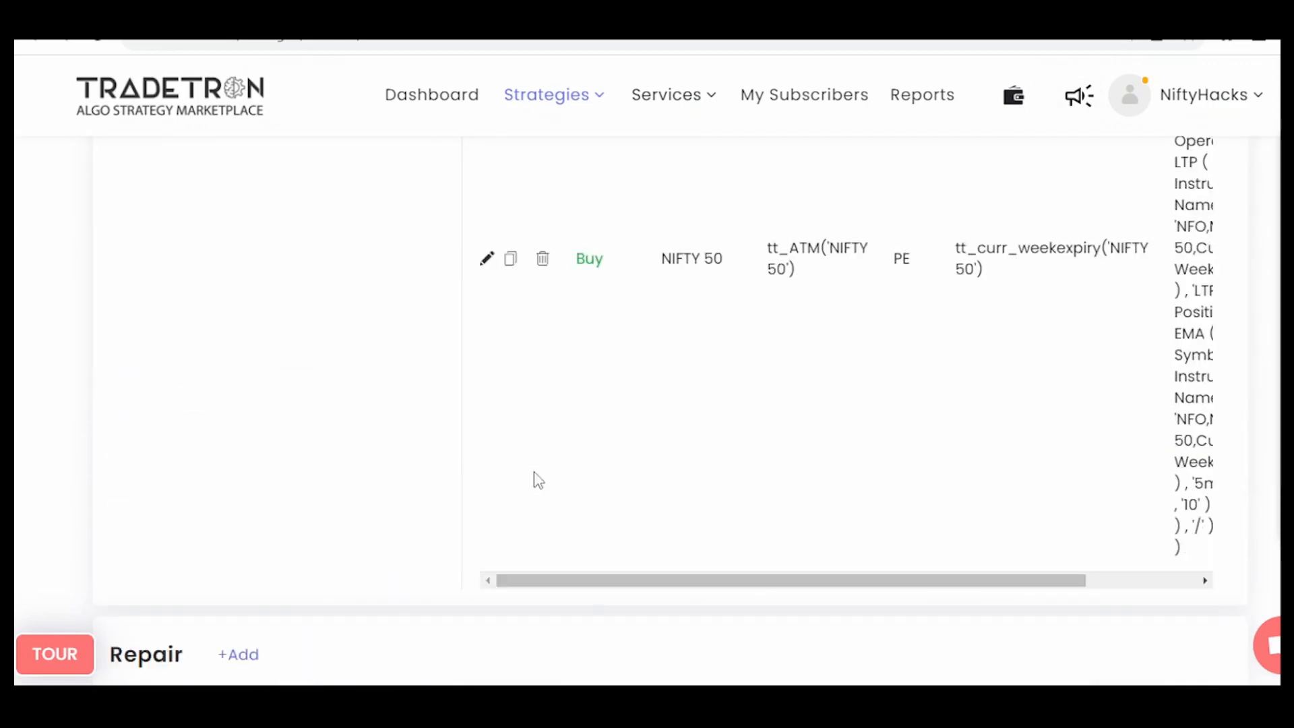
scroll(526, 484, "down", 4)
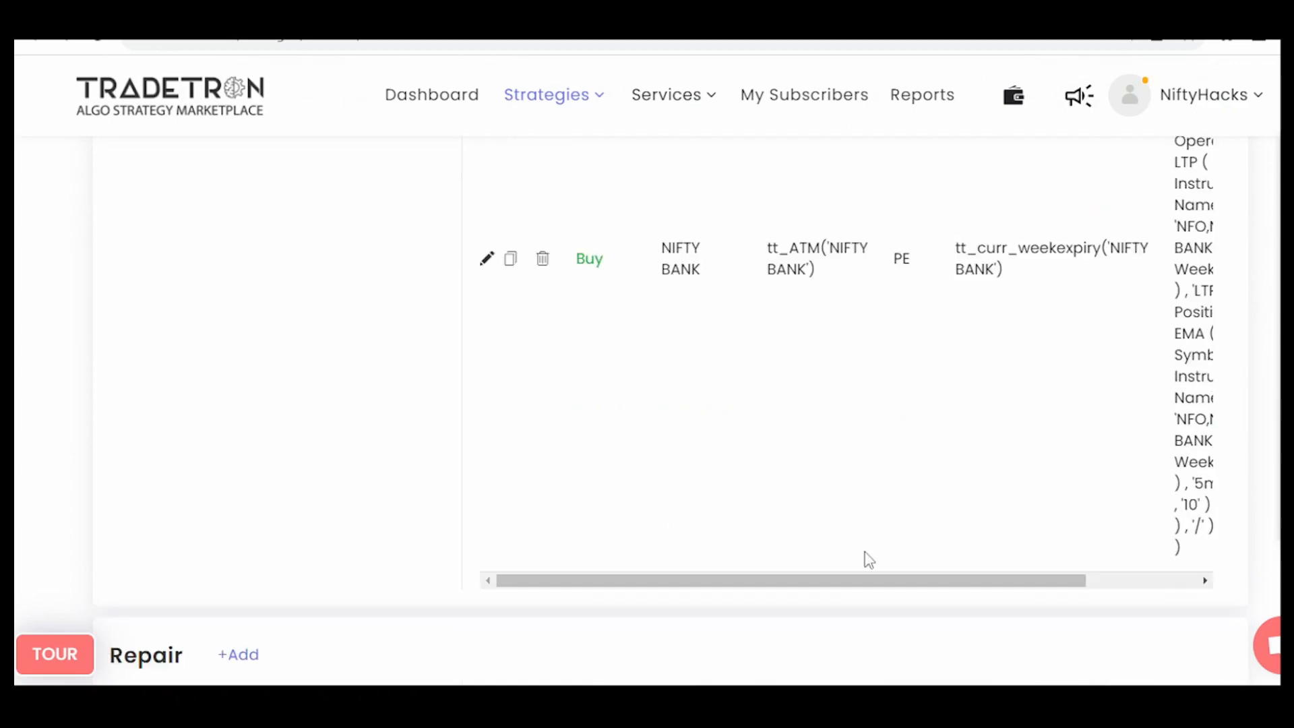
left_click(1119, 587)
scroll(523, 555, "down", 5)
scroll(521, 555, "down", 10)
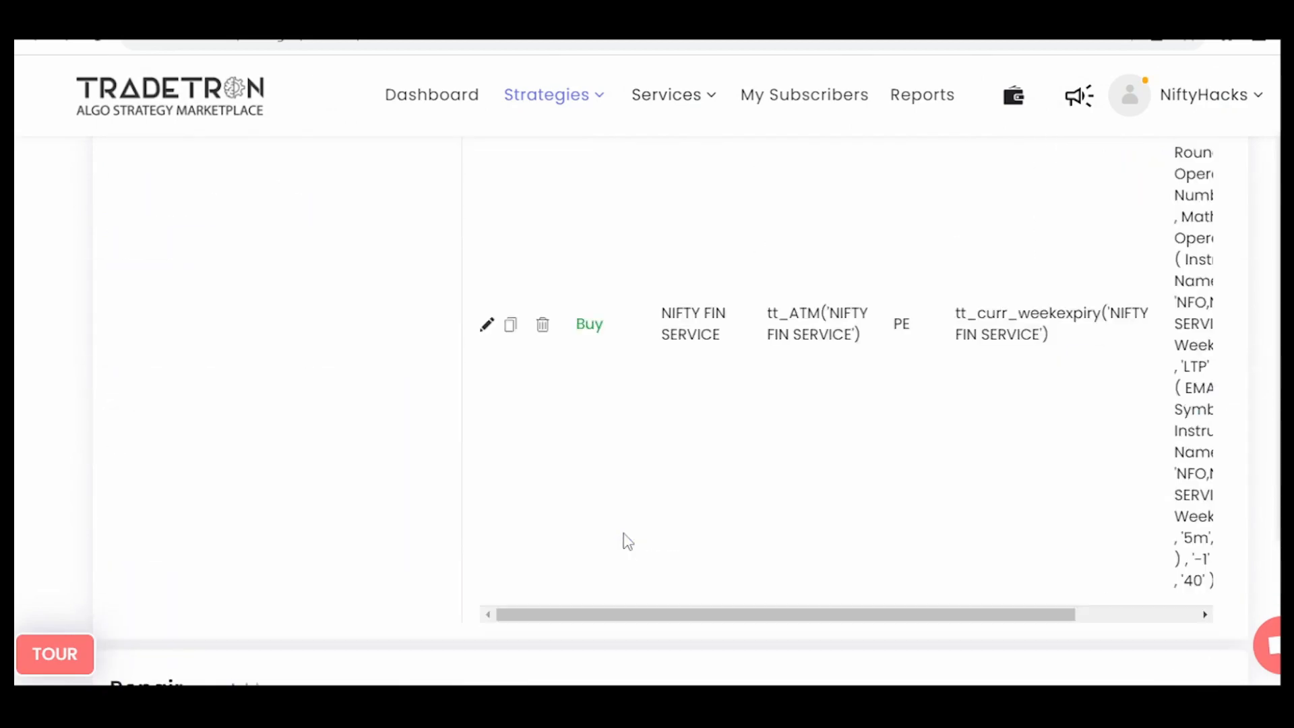
scroll(1084, 286, "up", 20)
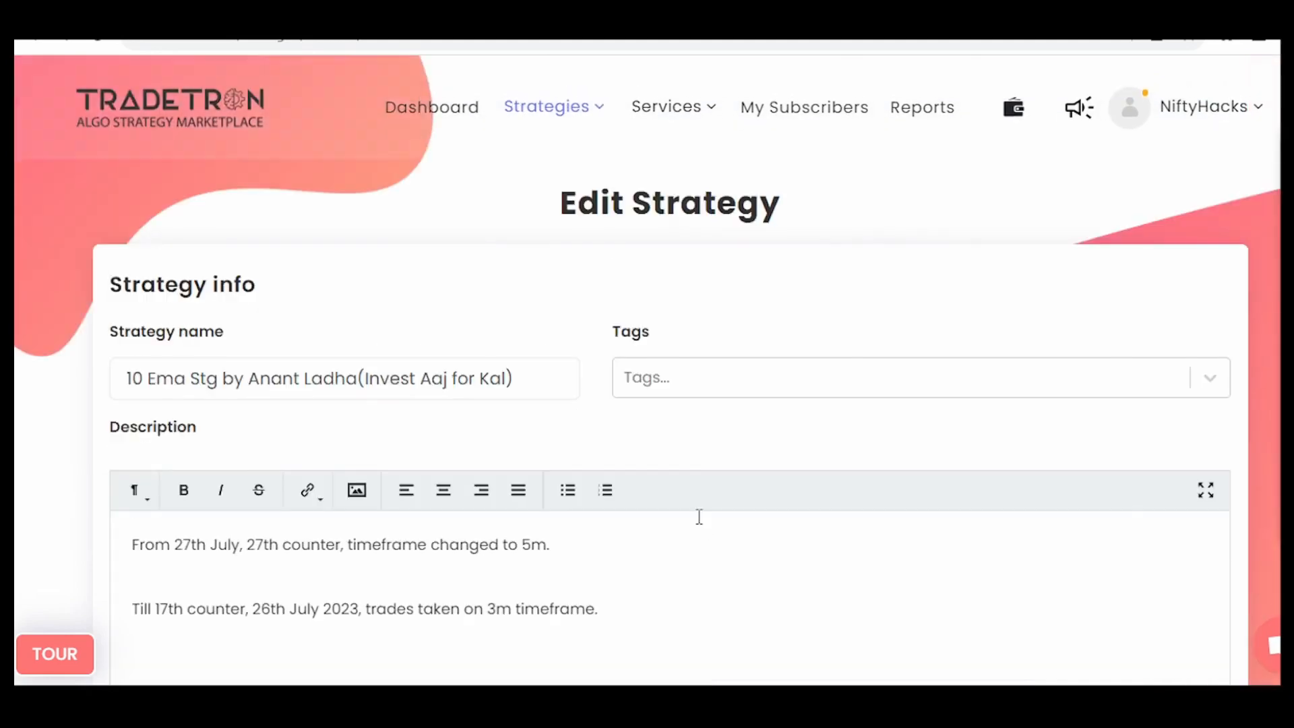
scroll(700, 517, "down", 2)
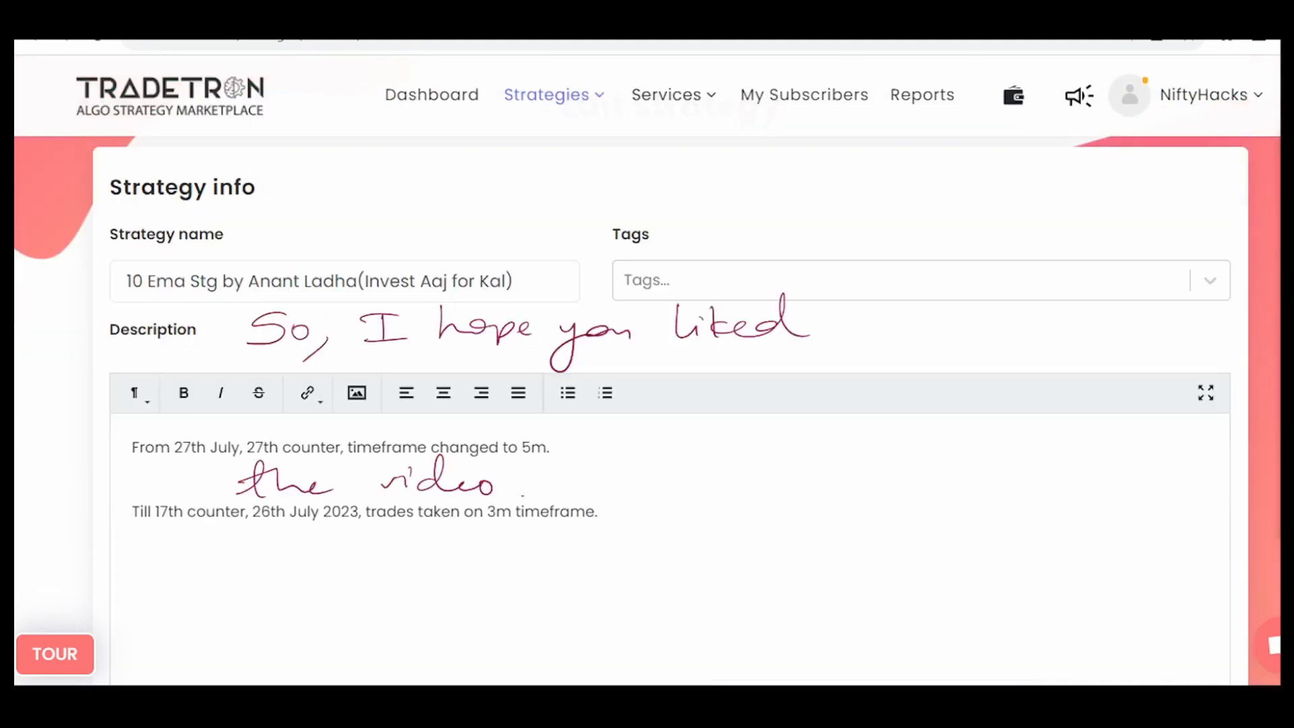